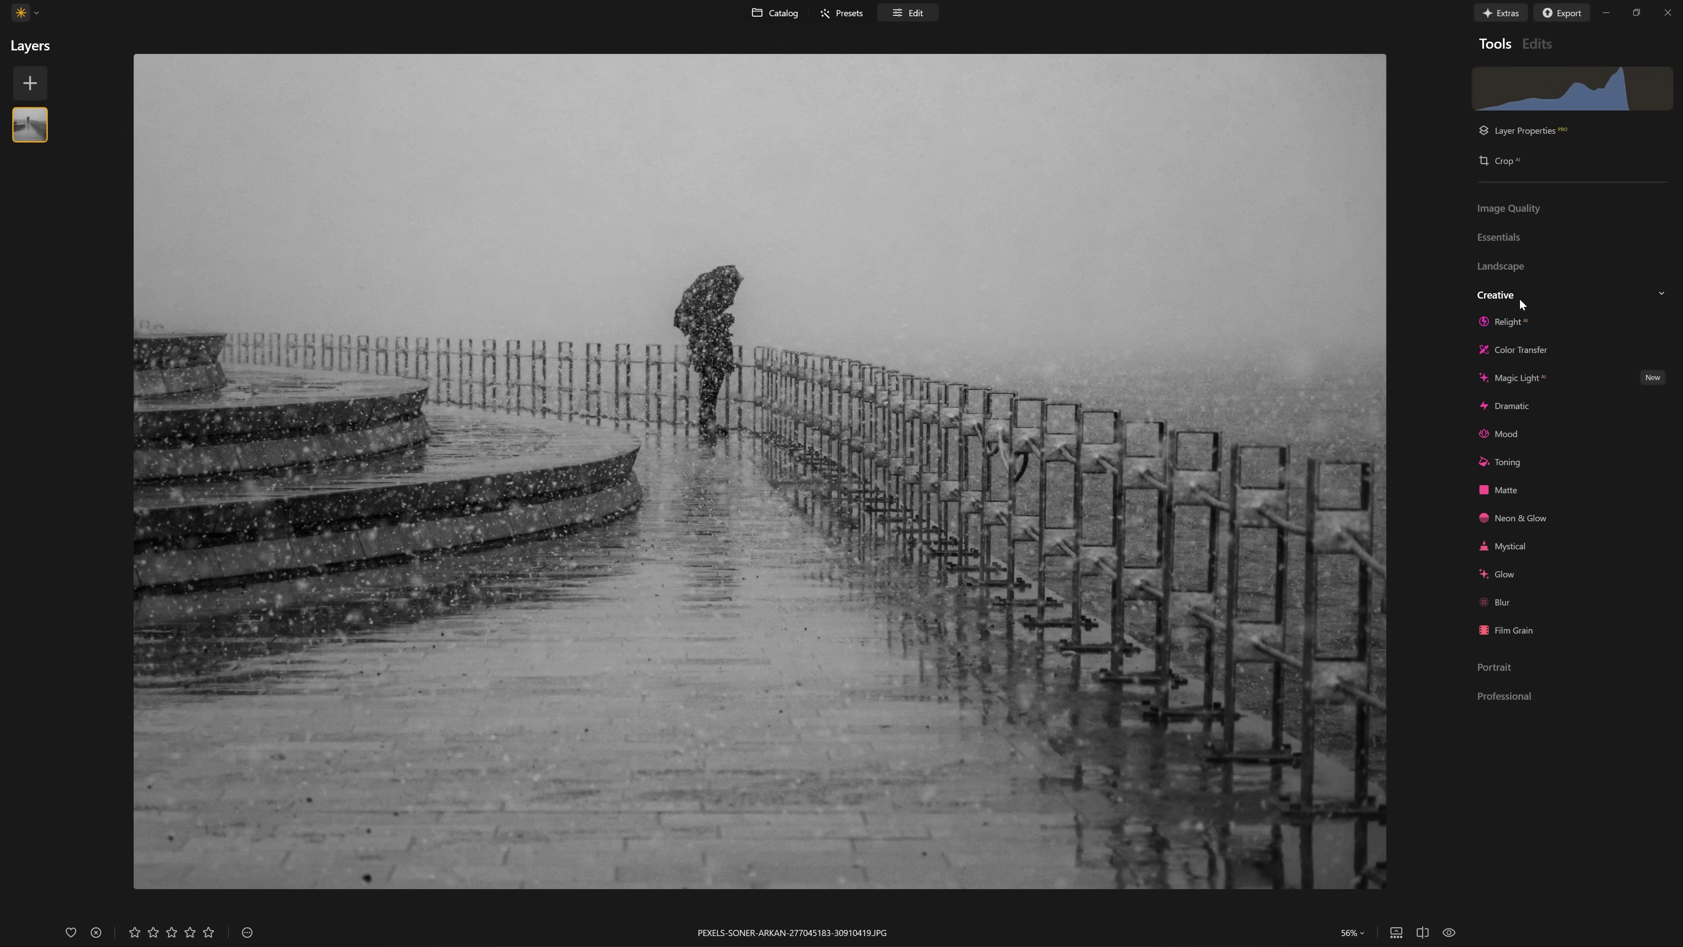
Add a Motion blur at Amount 100 to the snowy umbrella photo
{"action": "left_click", "coordinate": [1502, 600]}
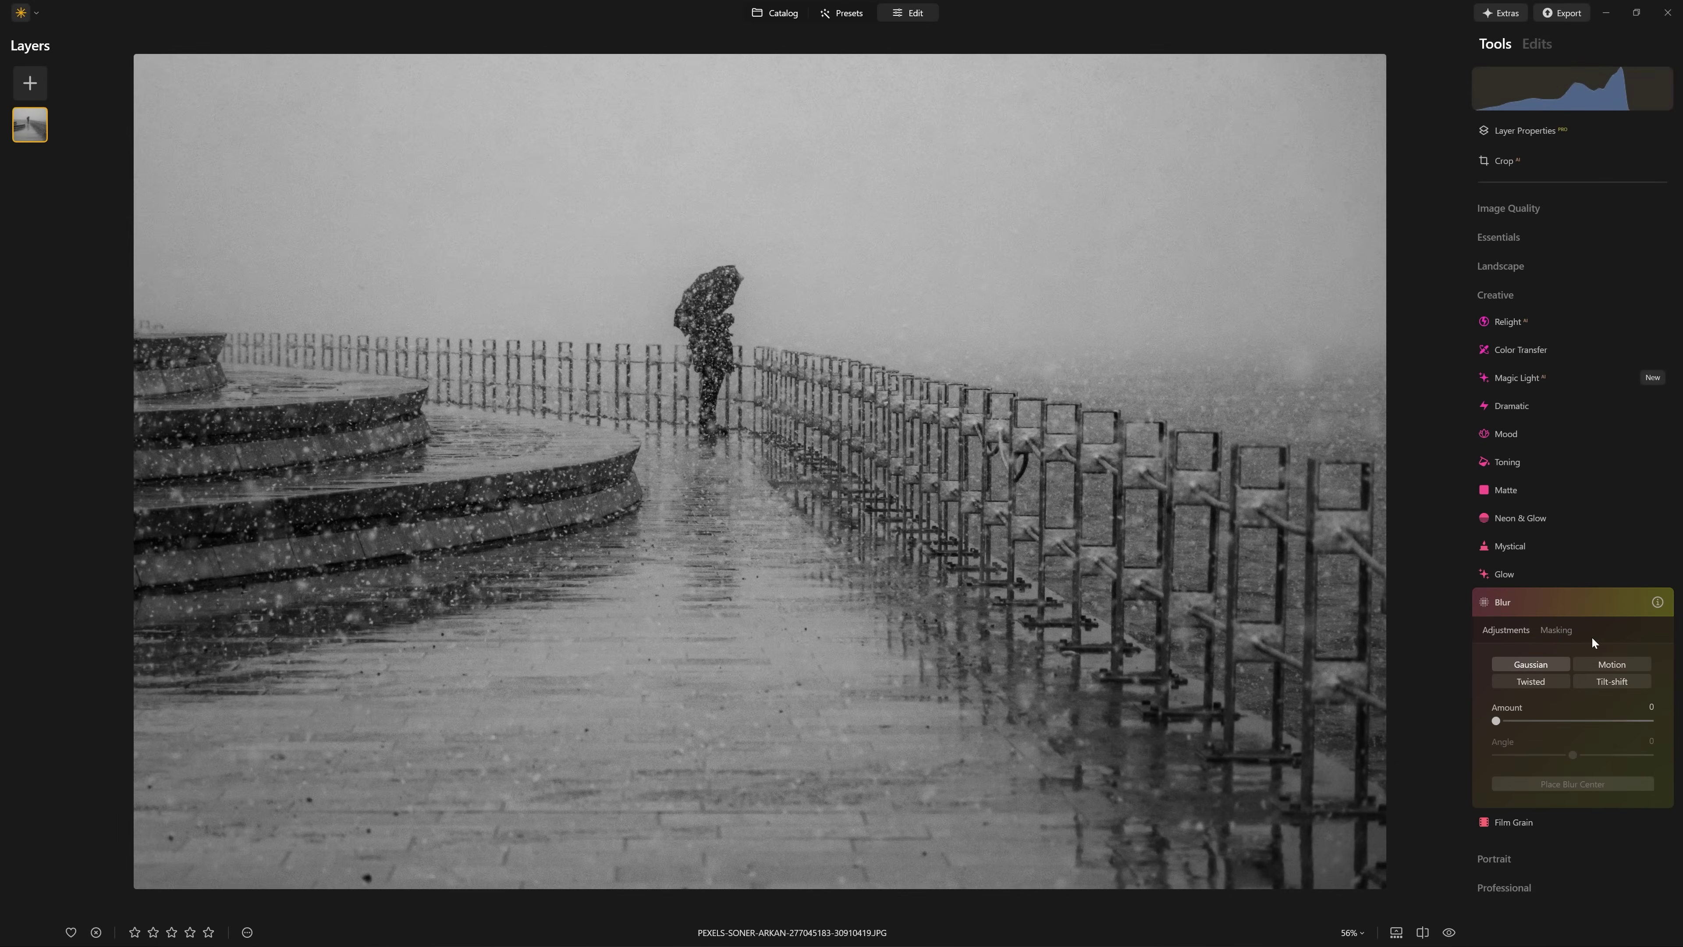
{"action": "left_click", "coordinate": [1612, 672]}
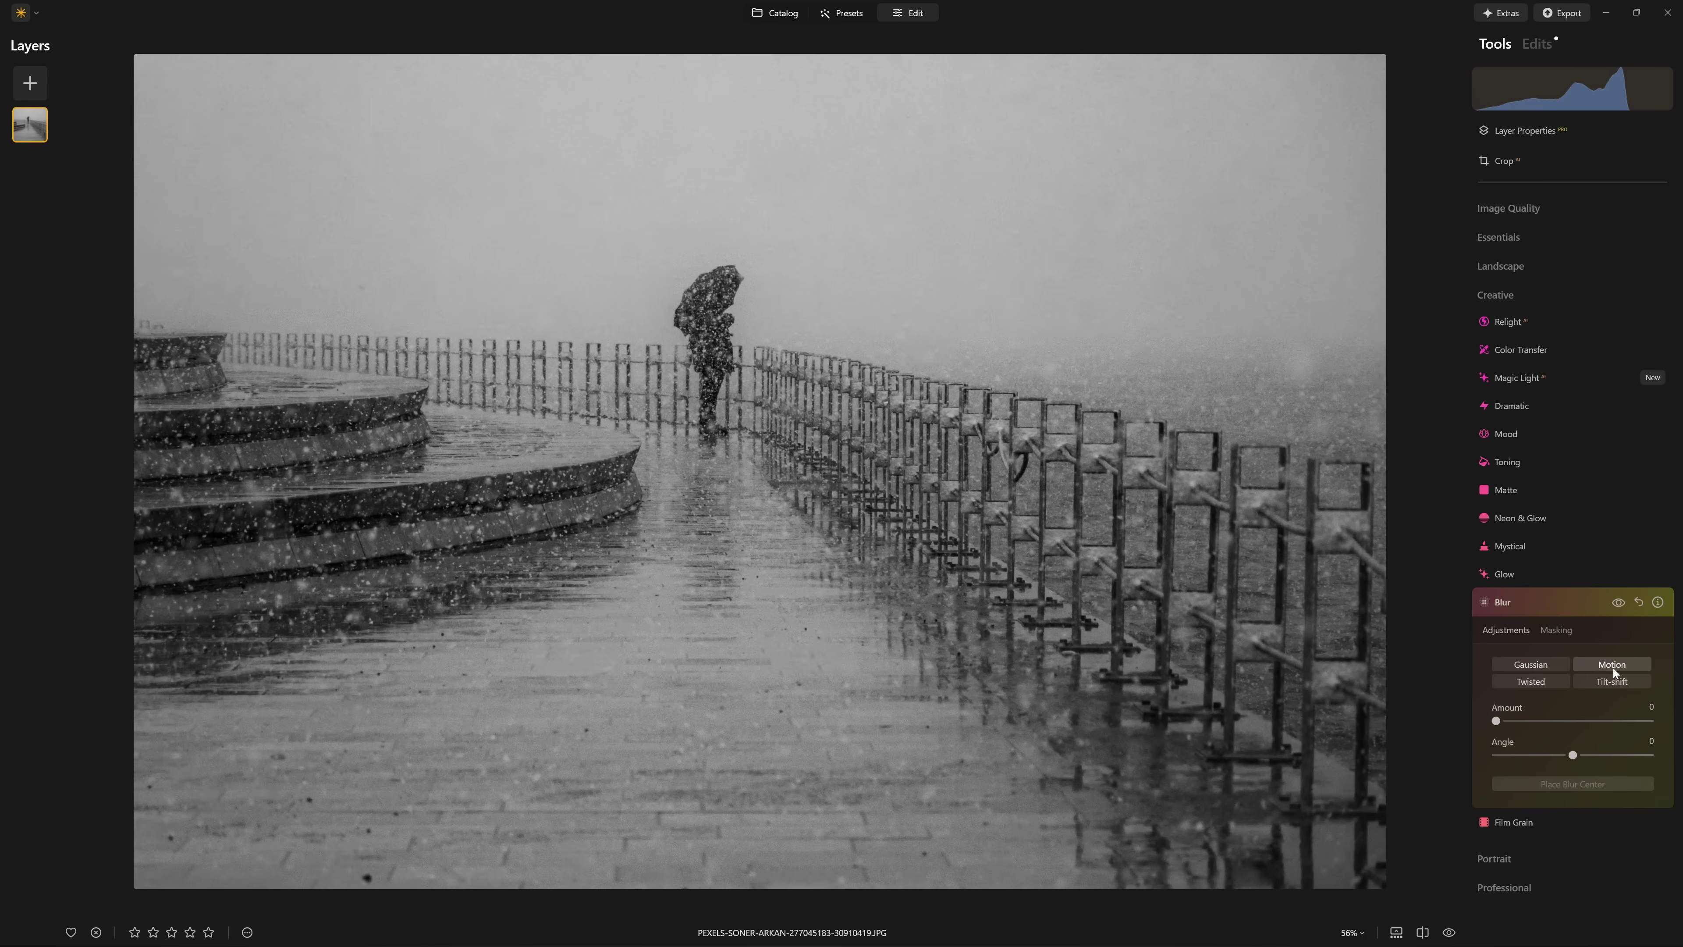
{"action": "left_click_drag", "start_coordinate": [1496, 721], "coordinate": [1654, 733]}
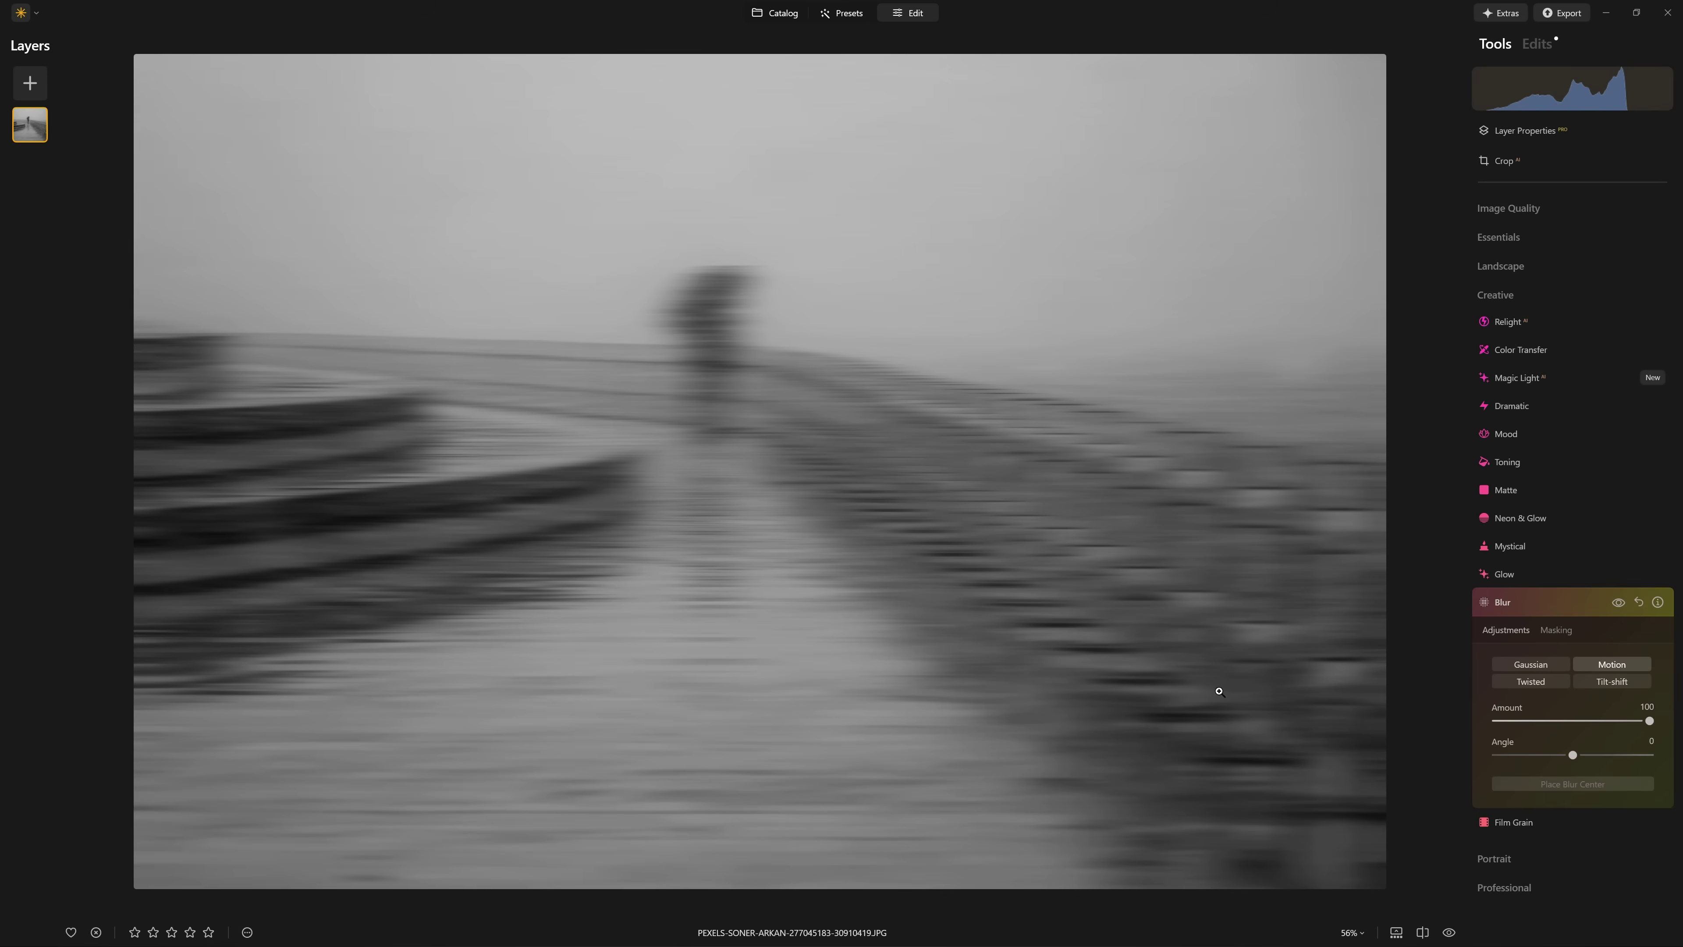
{"action": "left_click", "coordinate": [1618, 603]}
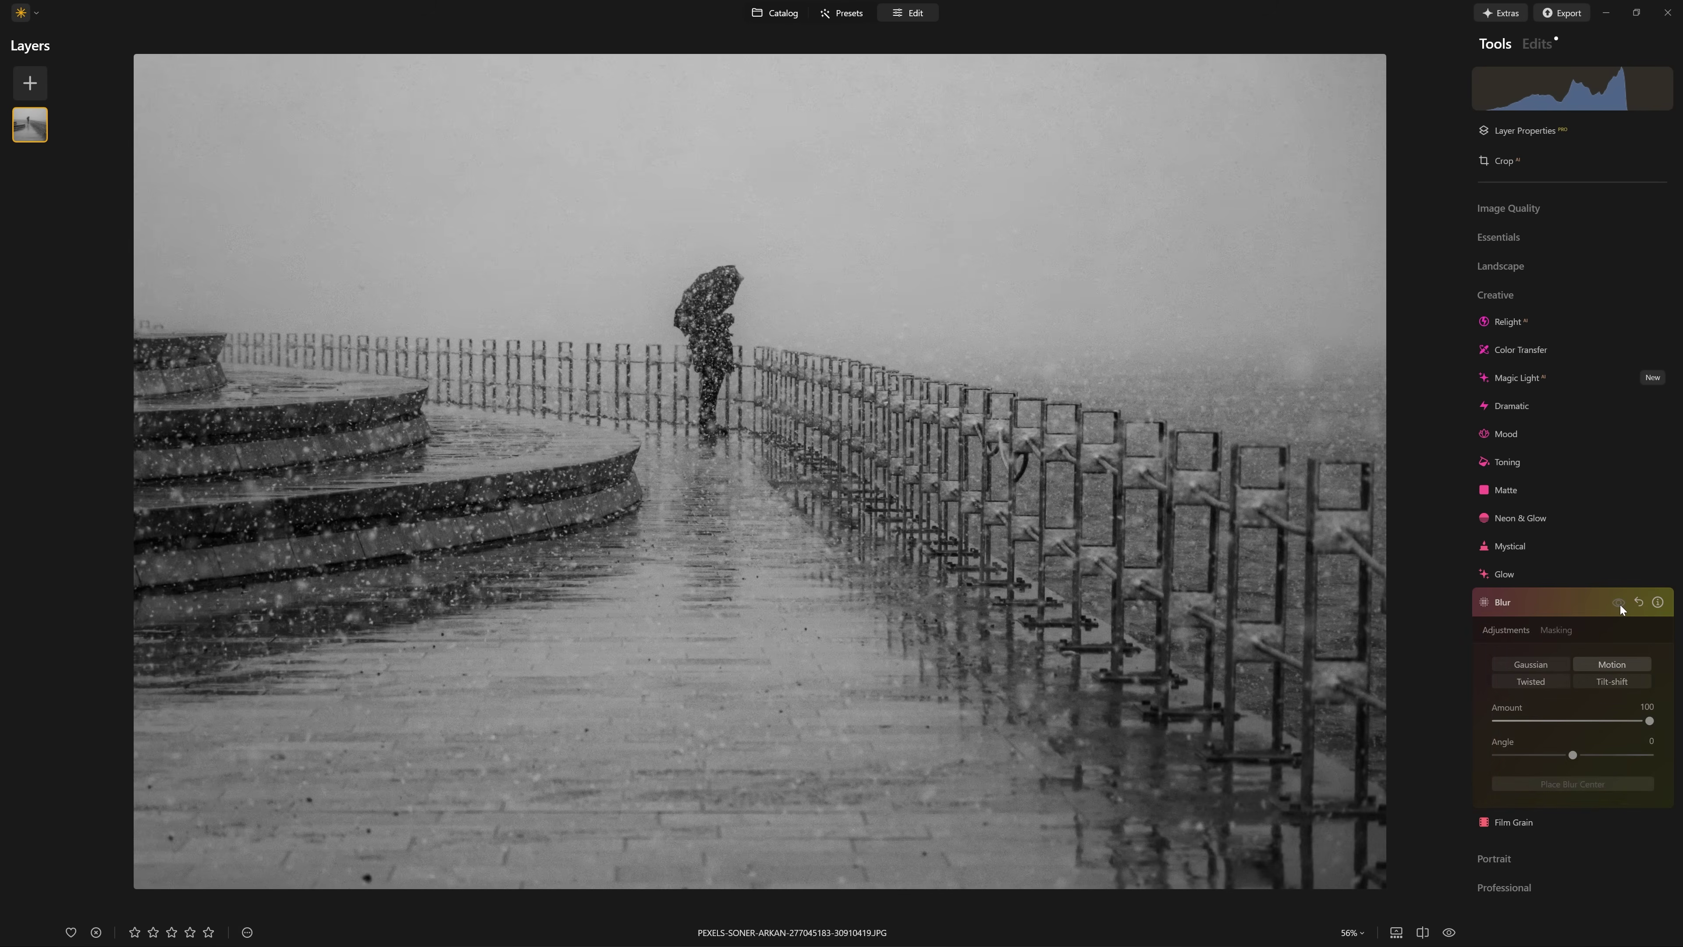
{"action": "left_click", "coordinate": [1618, 603]}
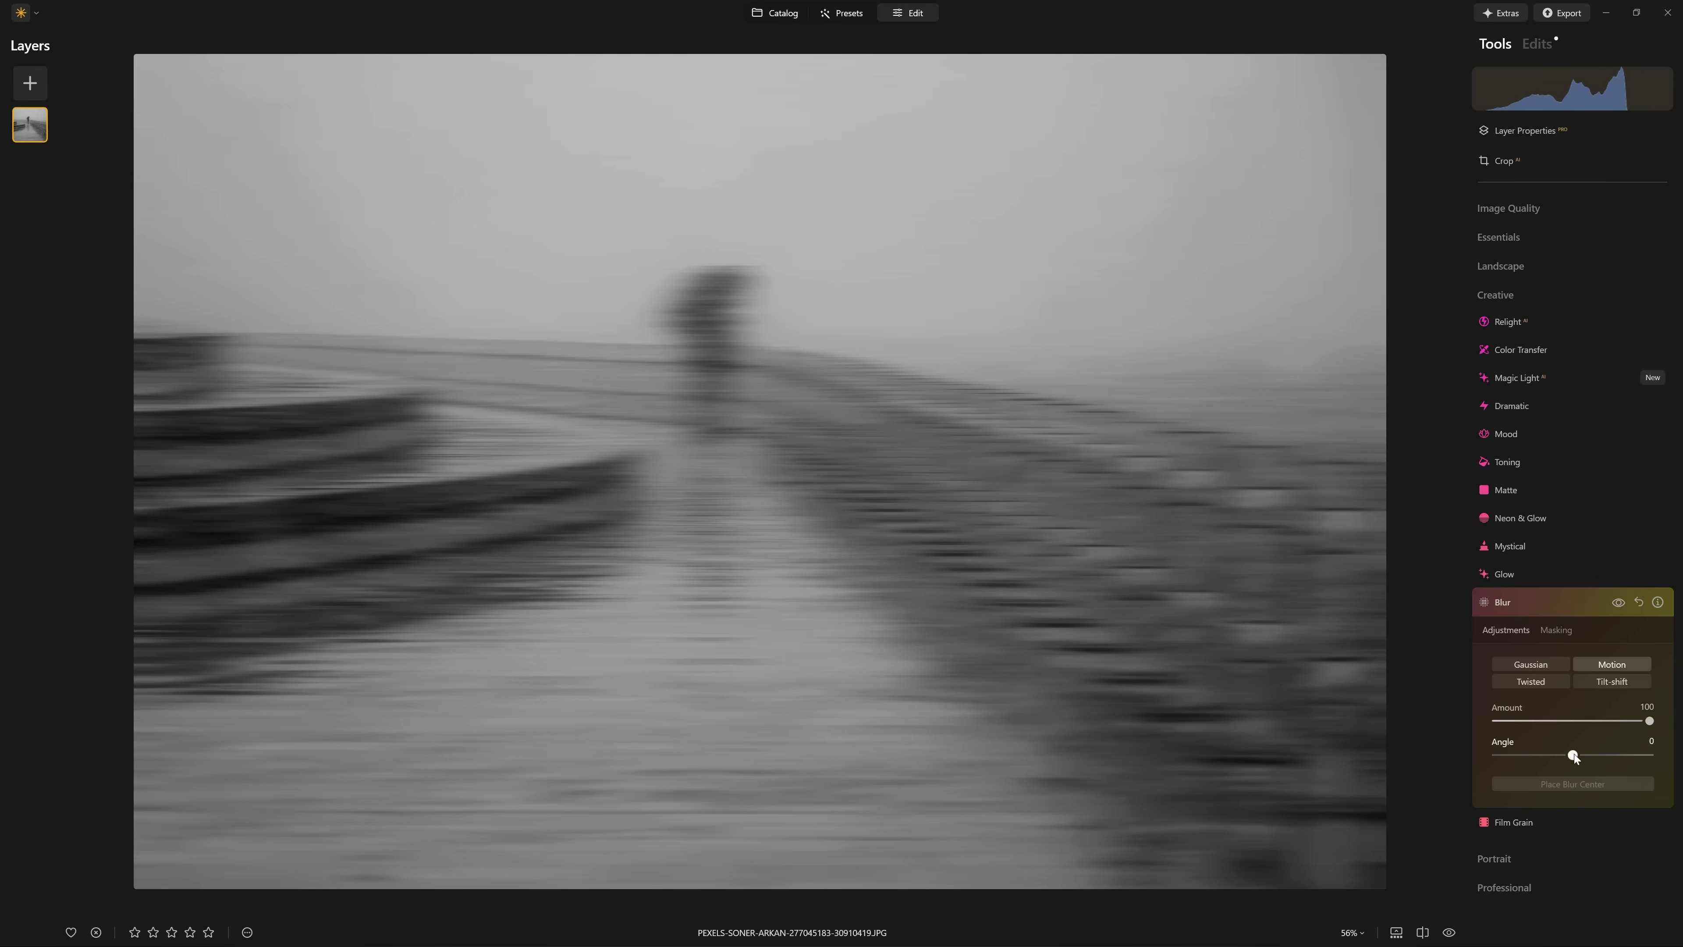
Try different blur angles, settling on a vertical -90 direction
{"action": "left_click_drag", "start_coordinate": [1574, 755], "coordinate": [1651, 762]}
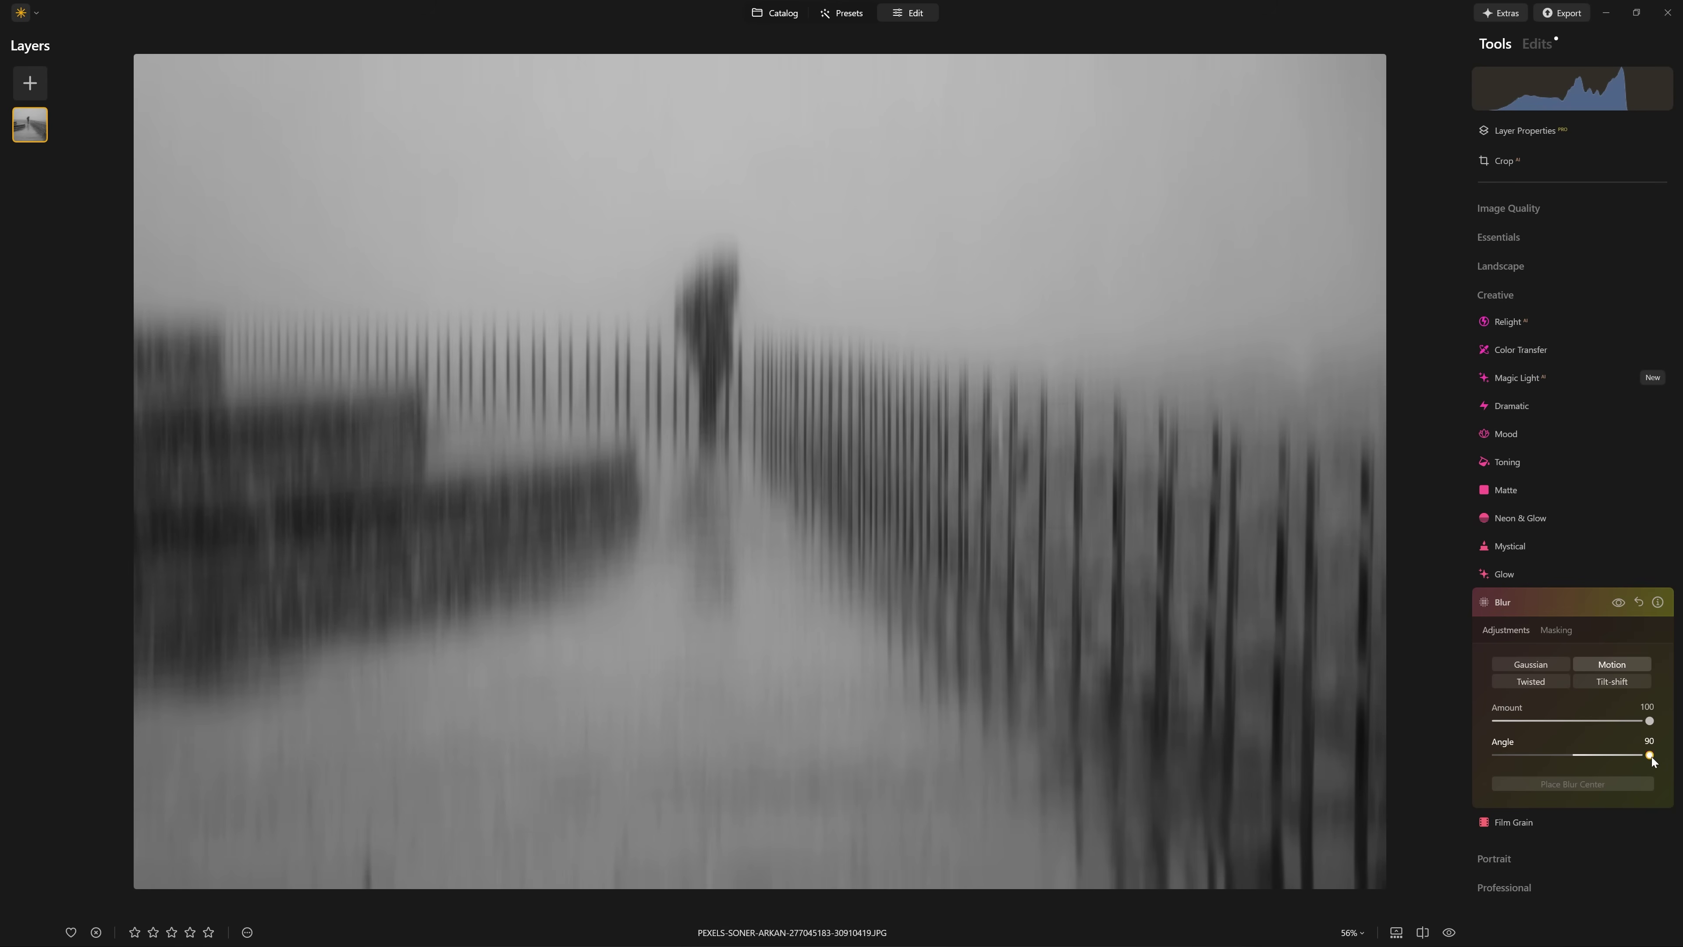
{"action": "double_click", "coordinate": [1649, 756]}
{"action": "left_click_drag", "start_coordinate": [1584, 759], "coordinate": [1487, 755]}
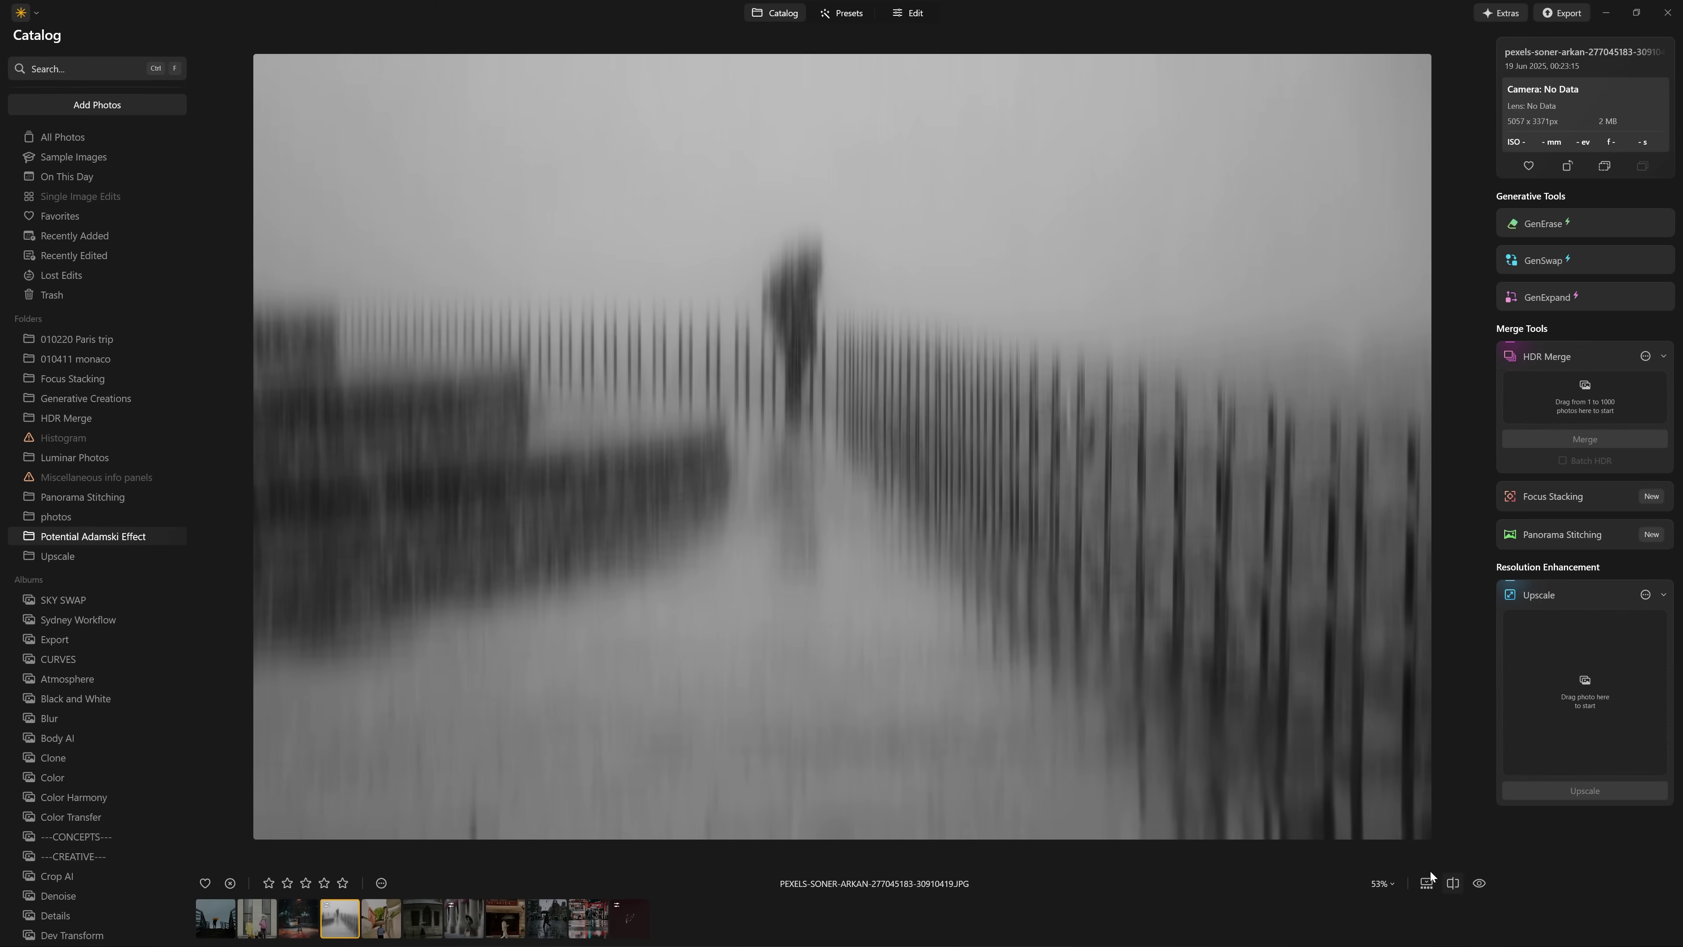
Open the orange umbrella stairs photo in Edit and apply Motion blur at Amount 100
{"action": "left_click", "coordinate": [218, 914]}
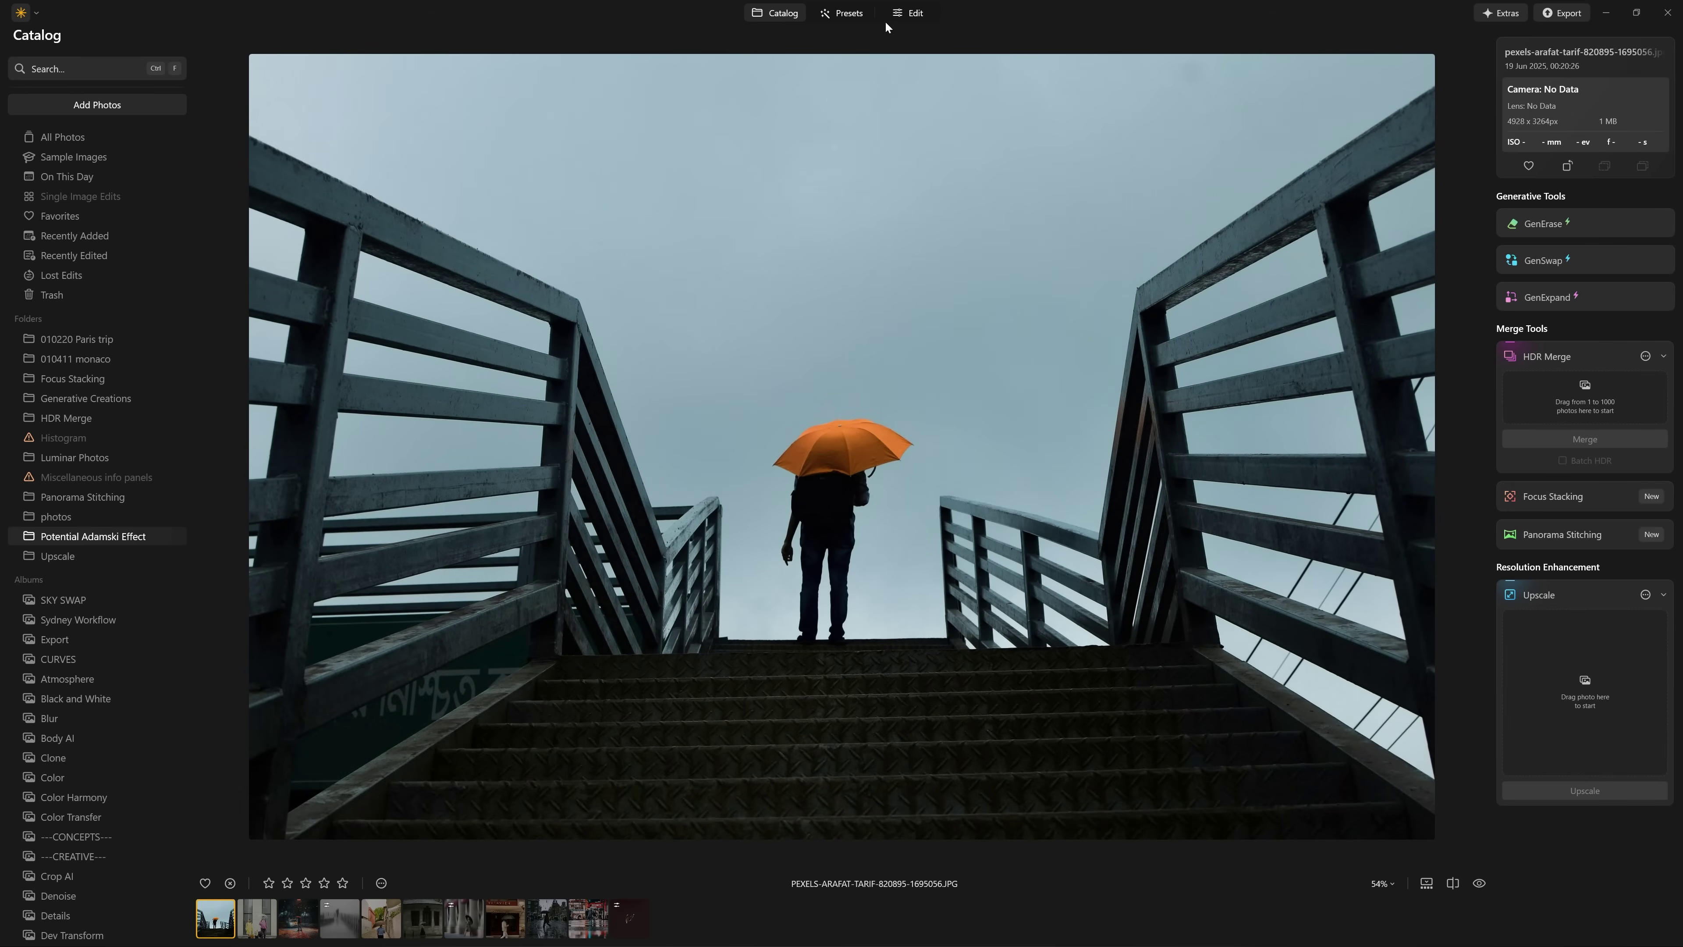
{"action": "left_click", "coordinate": [909, 12]}
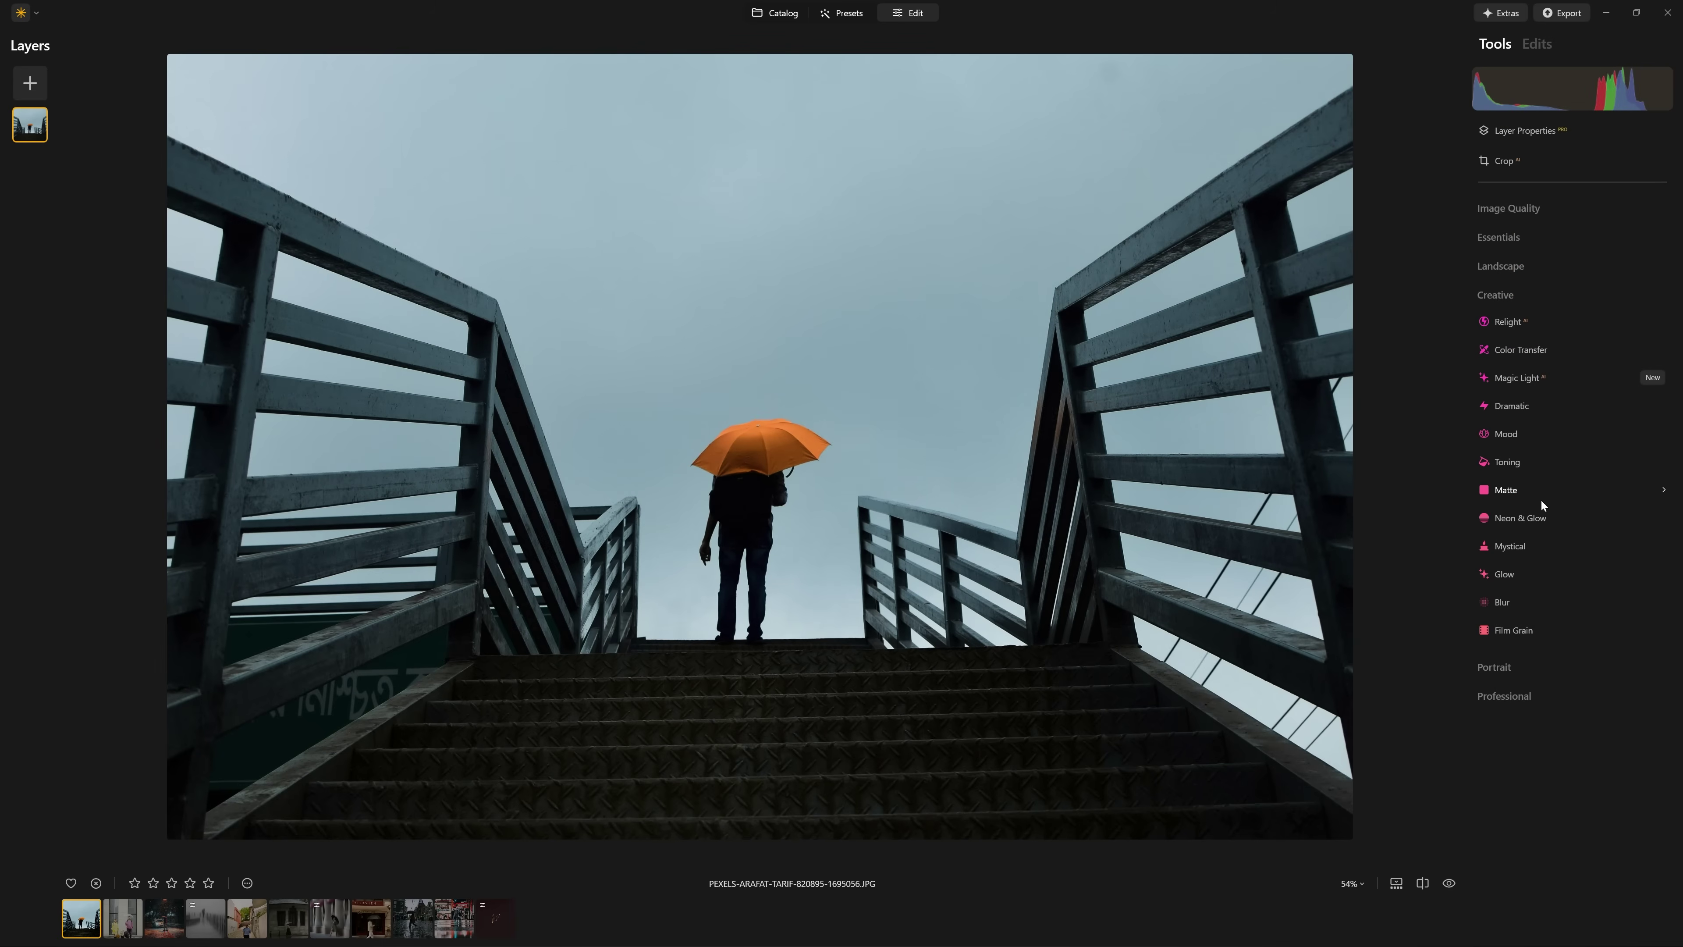
{"action": "left_click", "coordinate": [1539, 600]}
{"action": "left_click", "coordinate": [1607, 666]}
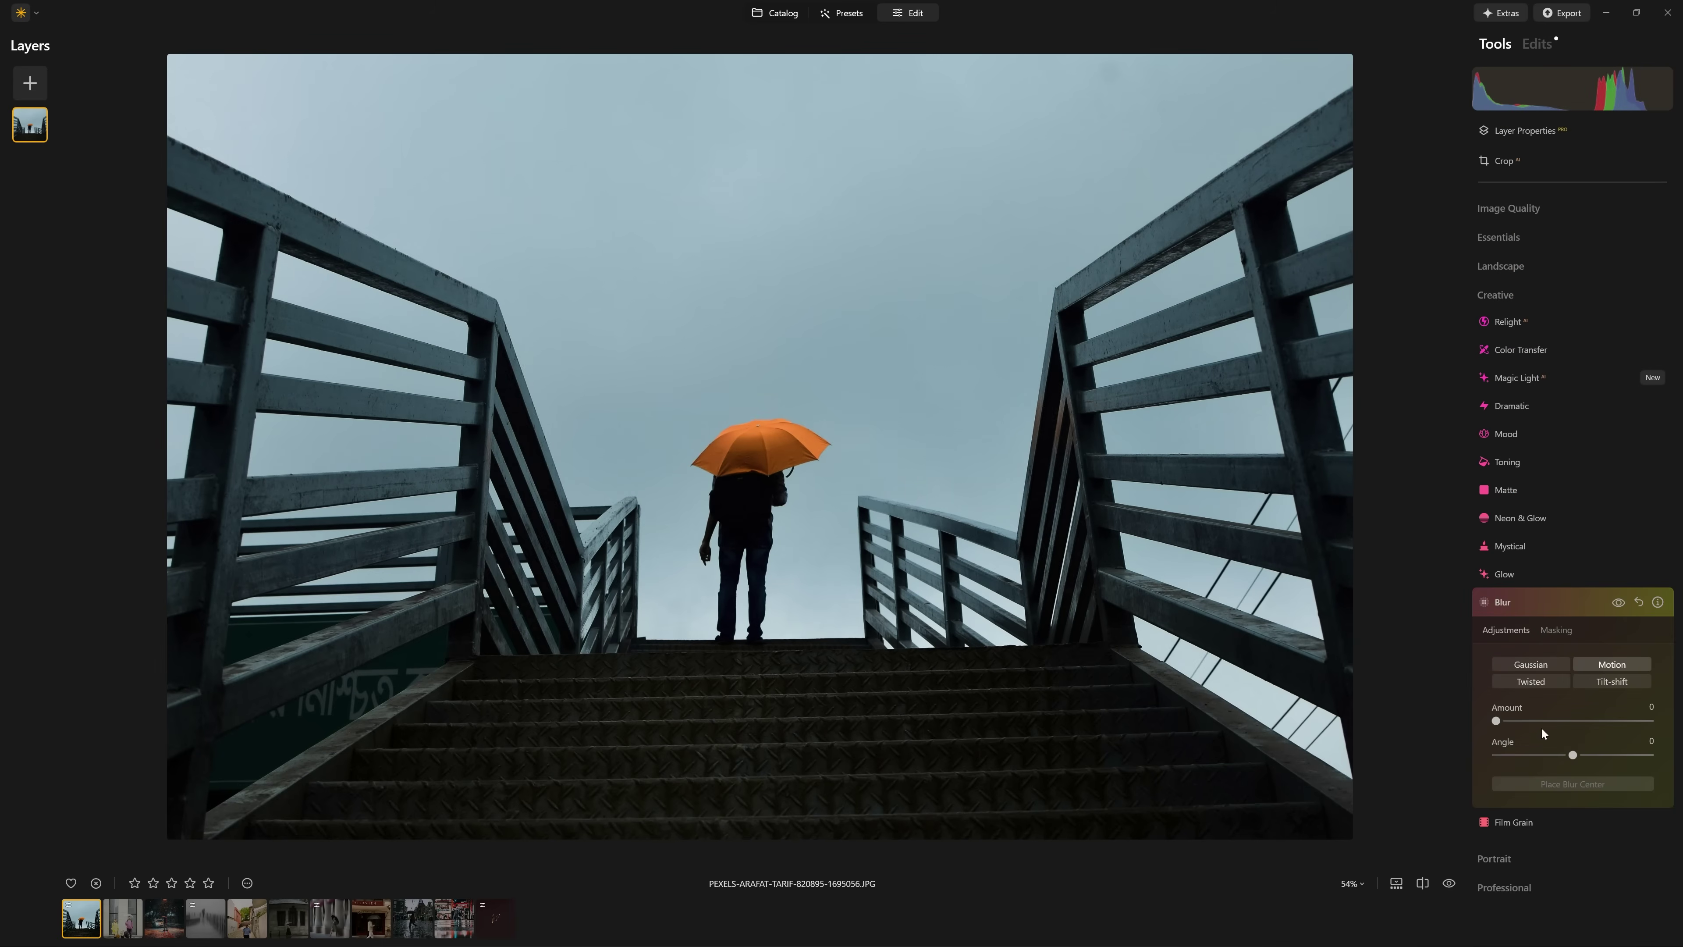
{"action": "left_click_drag", "start_coordinate": [1492, 727], "coordinate": [1649, 722]}
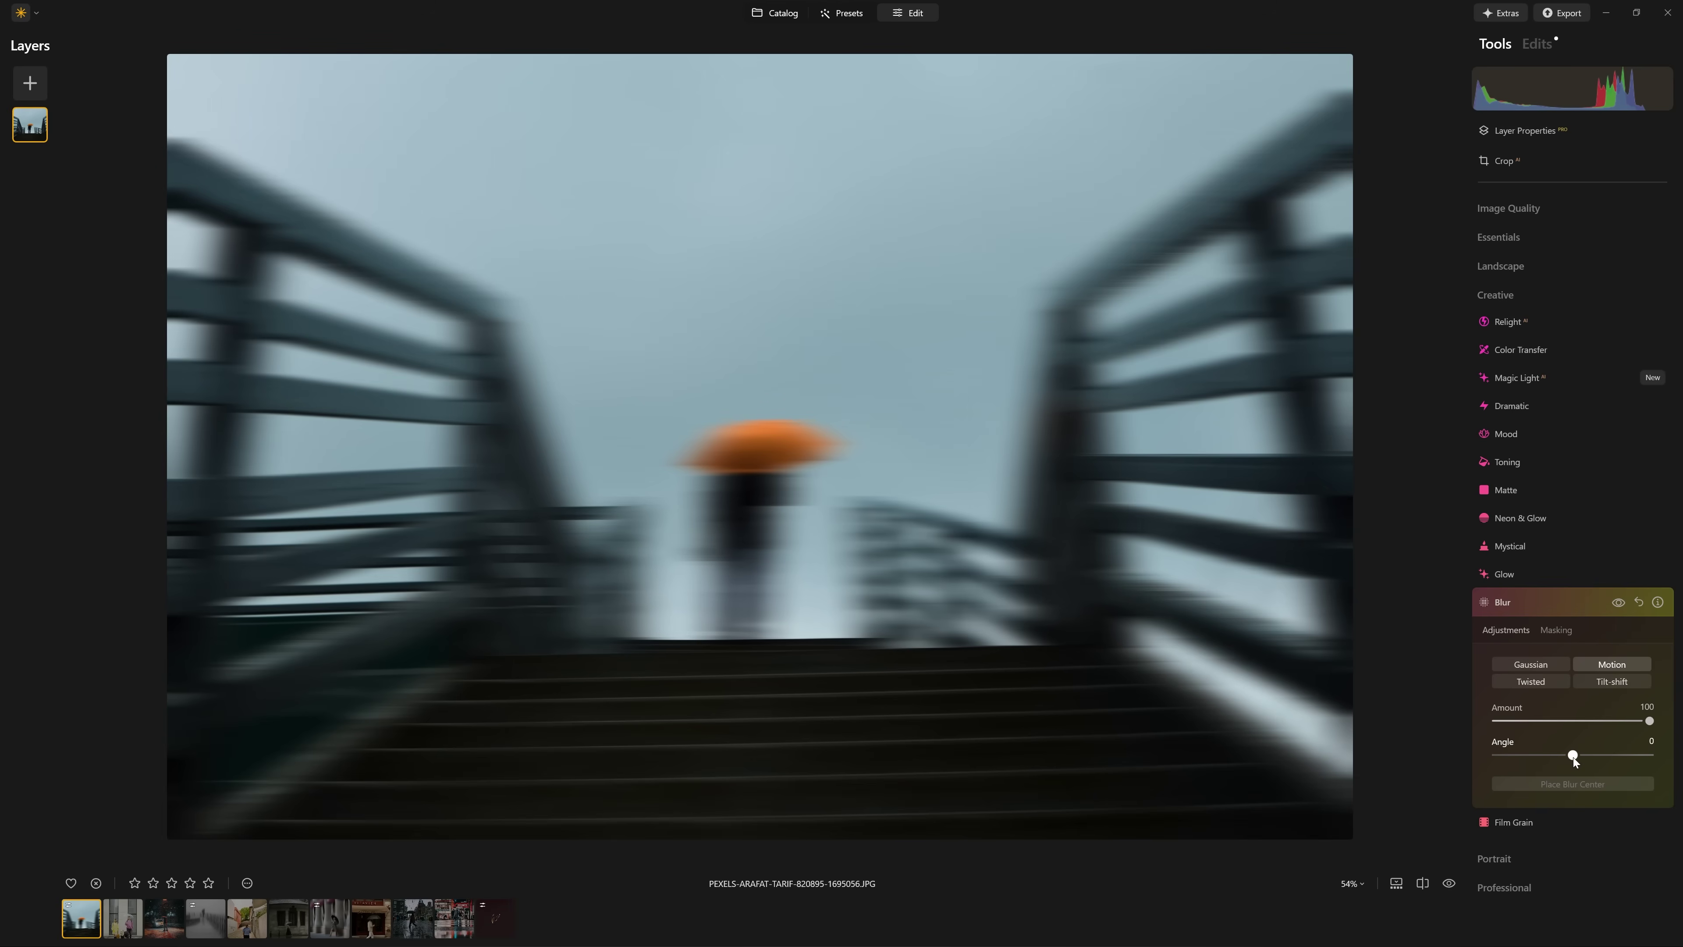
Set the motion blur Angle to 90 and compare it with the original
{"action": "left_click_drag", "start_coordinate": [1575, 753], "coordinate": [1649, 754]}
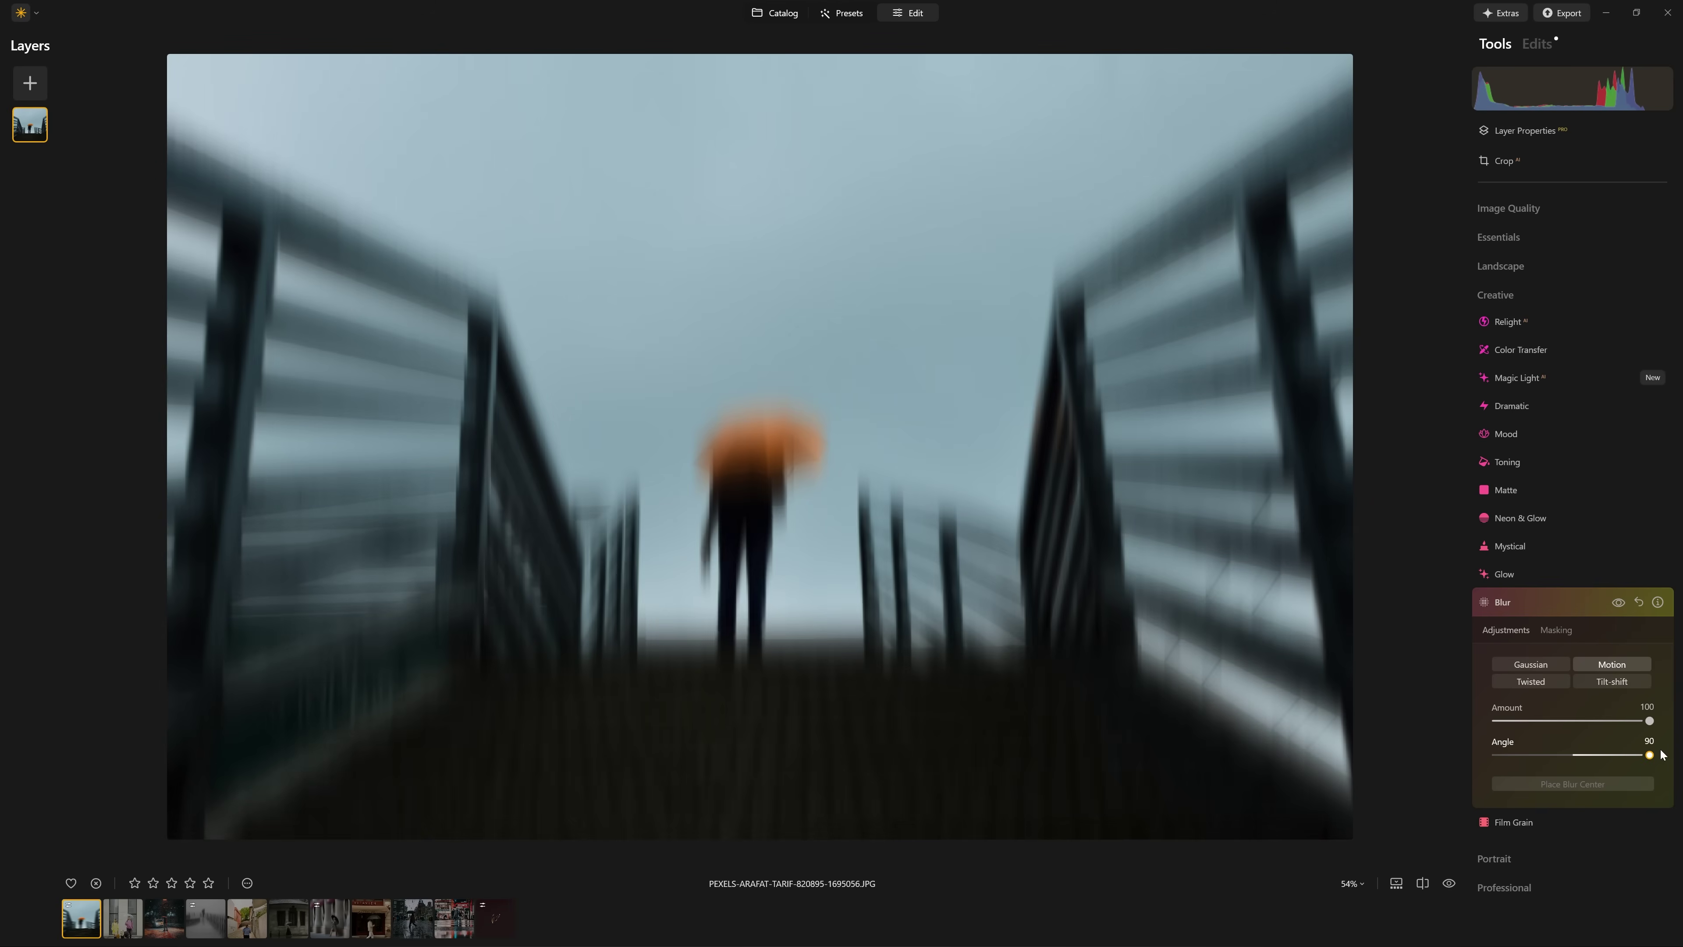
{"action": "left_click", "coordinate": [1618, 602]}
{"action": "left_click", "coordinate": [1617, 602]}
Mask the blur with Mask AI Human, then invert the mask so the umbrella figure stays sharp
{"action": "left_click", "coordinate": [1557, 630]}
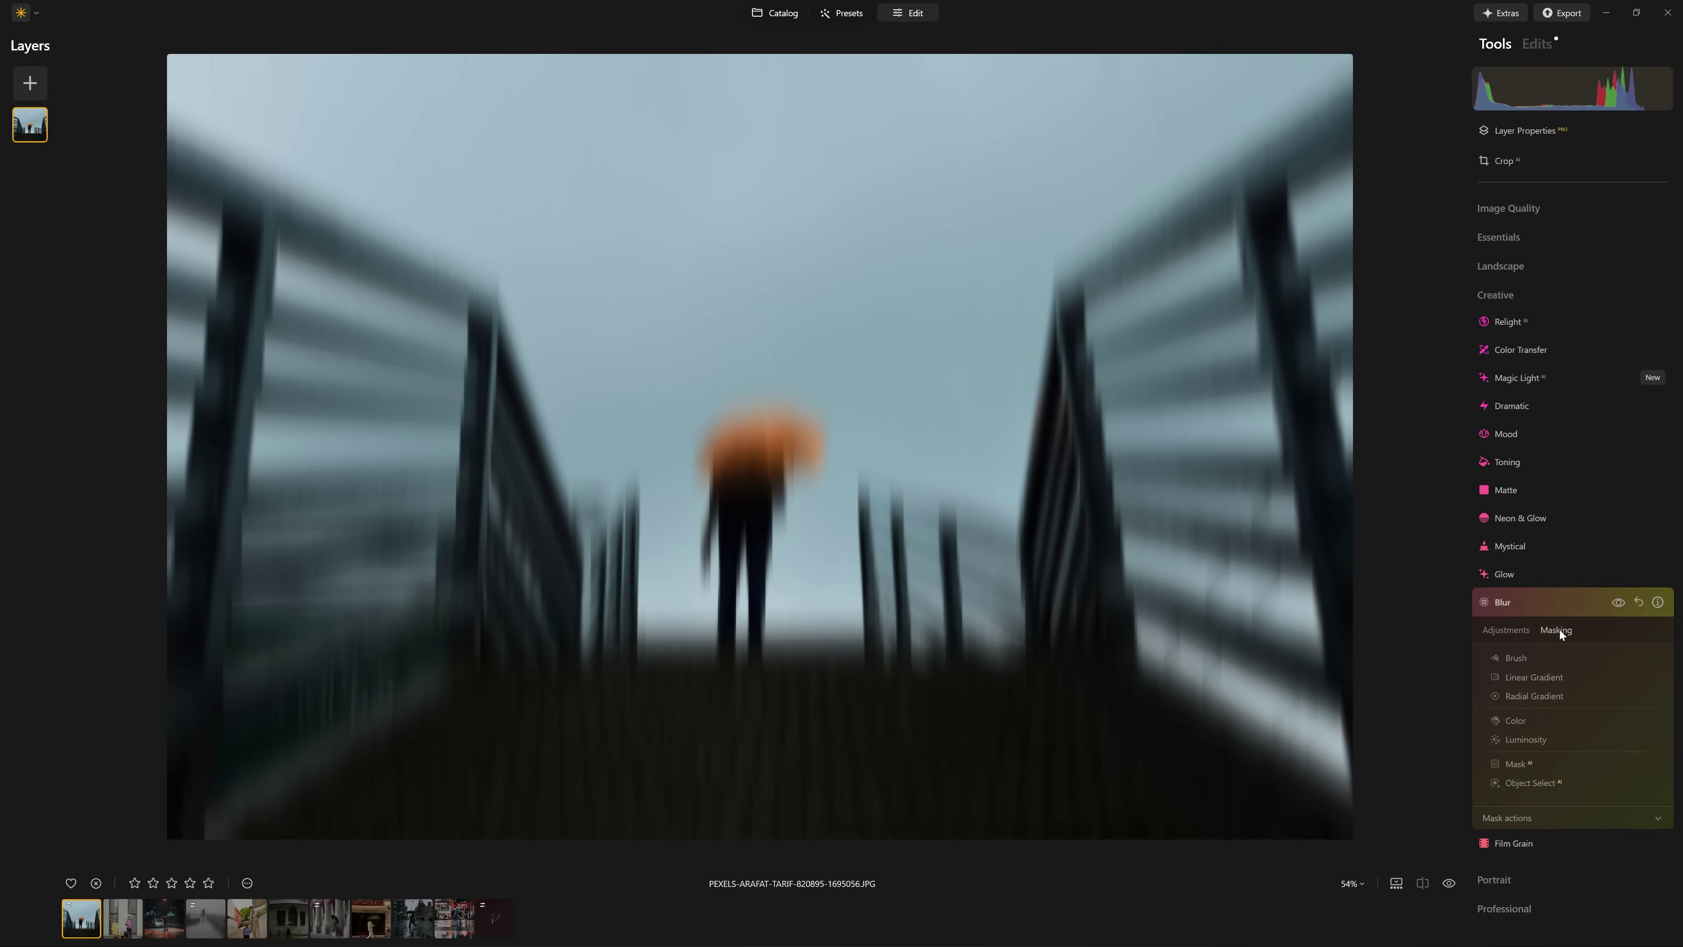
{"action": "left_click", "coordinate": [1518, 766]}
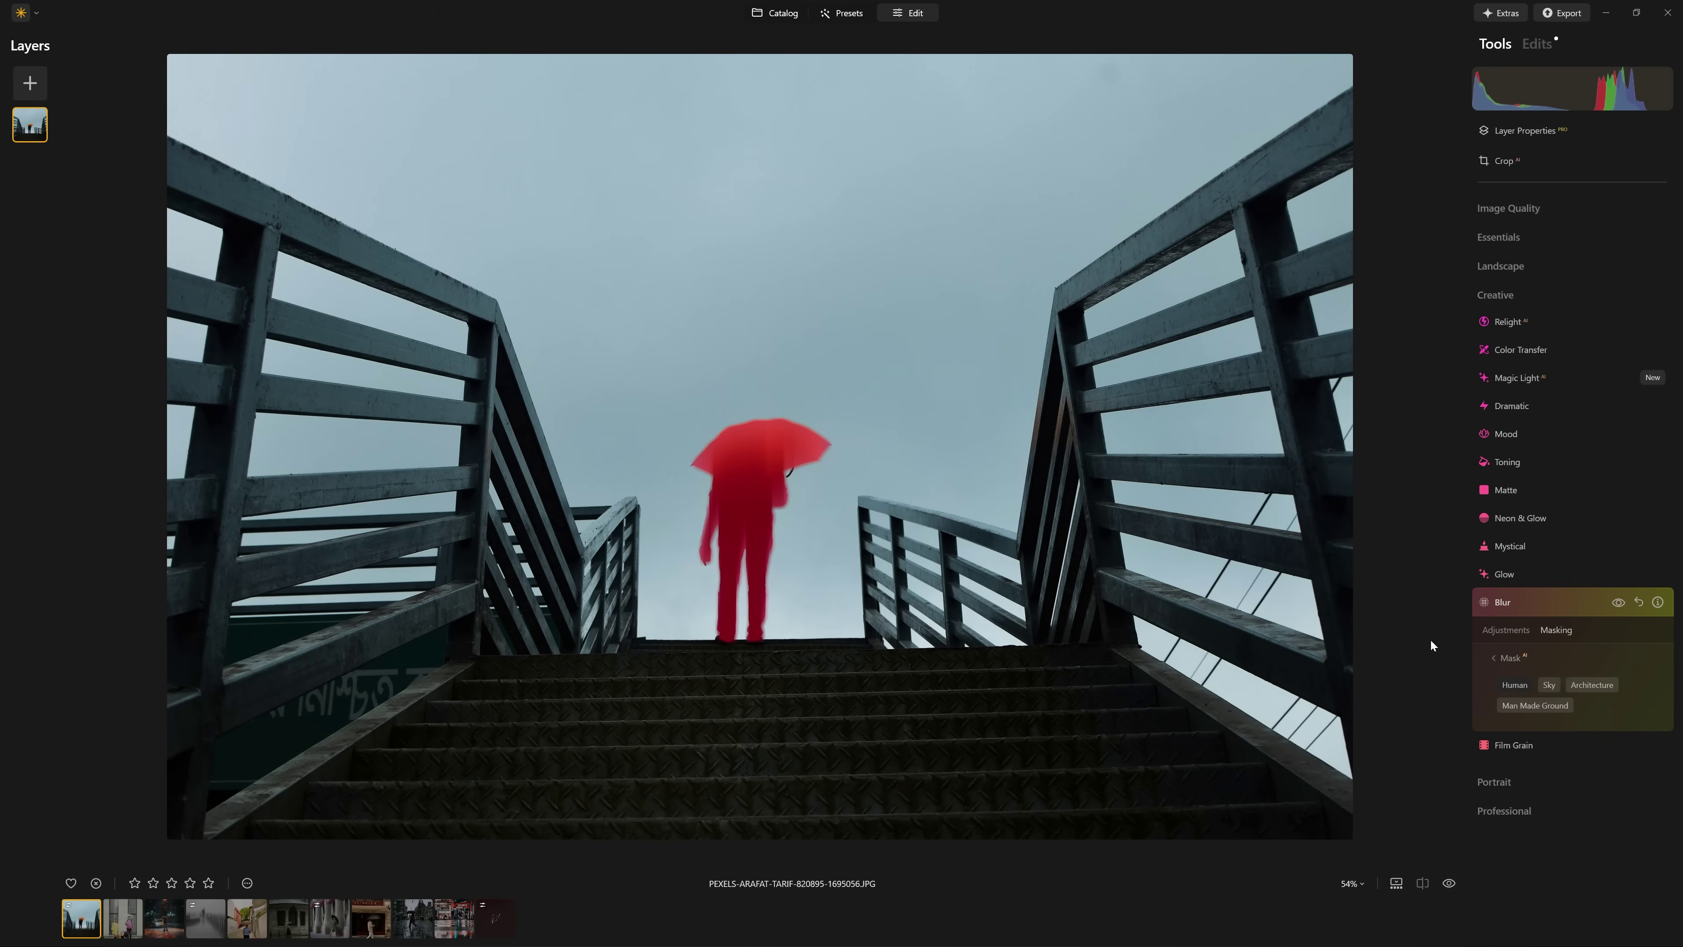
{"action": "left_click", "coordinate": [1573, 632]}
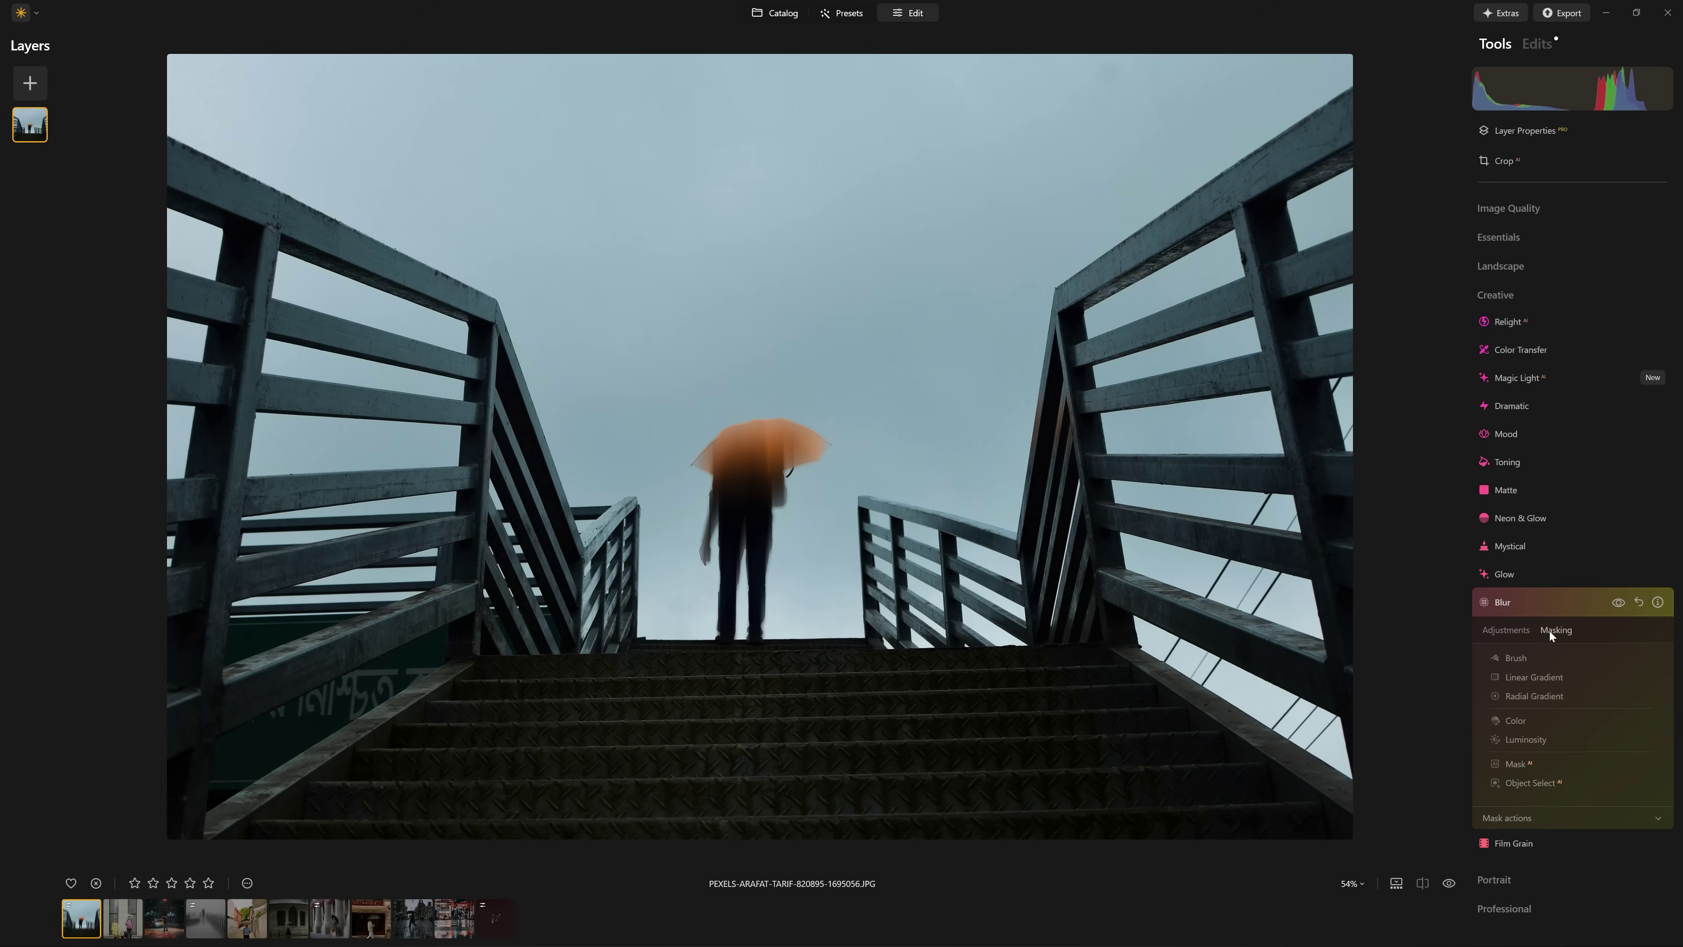
{"action": "left_click", "coordinate": [1530, 819]}
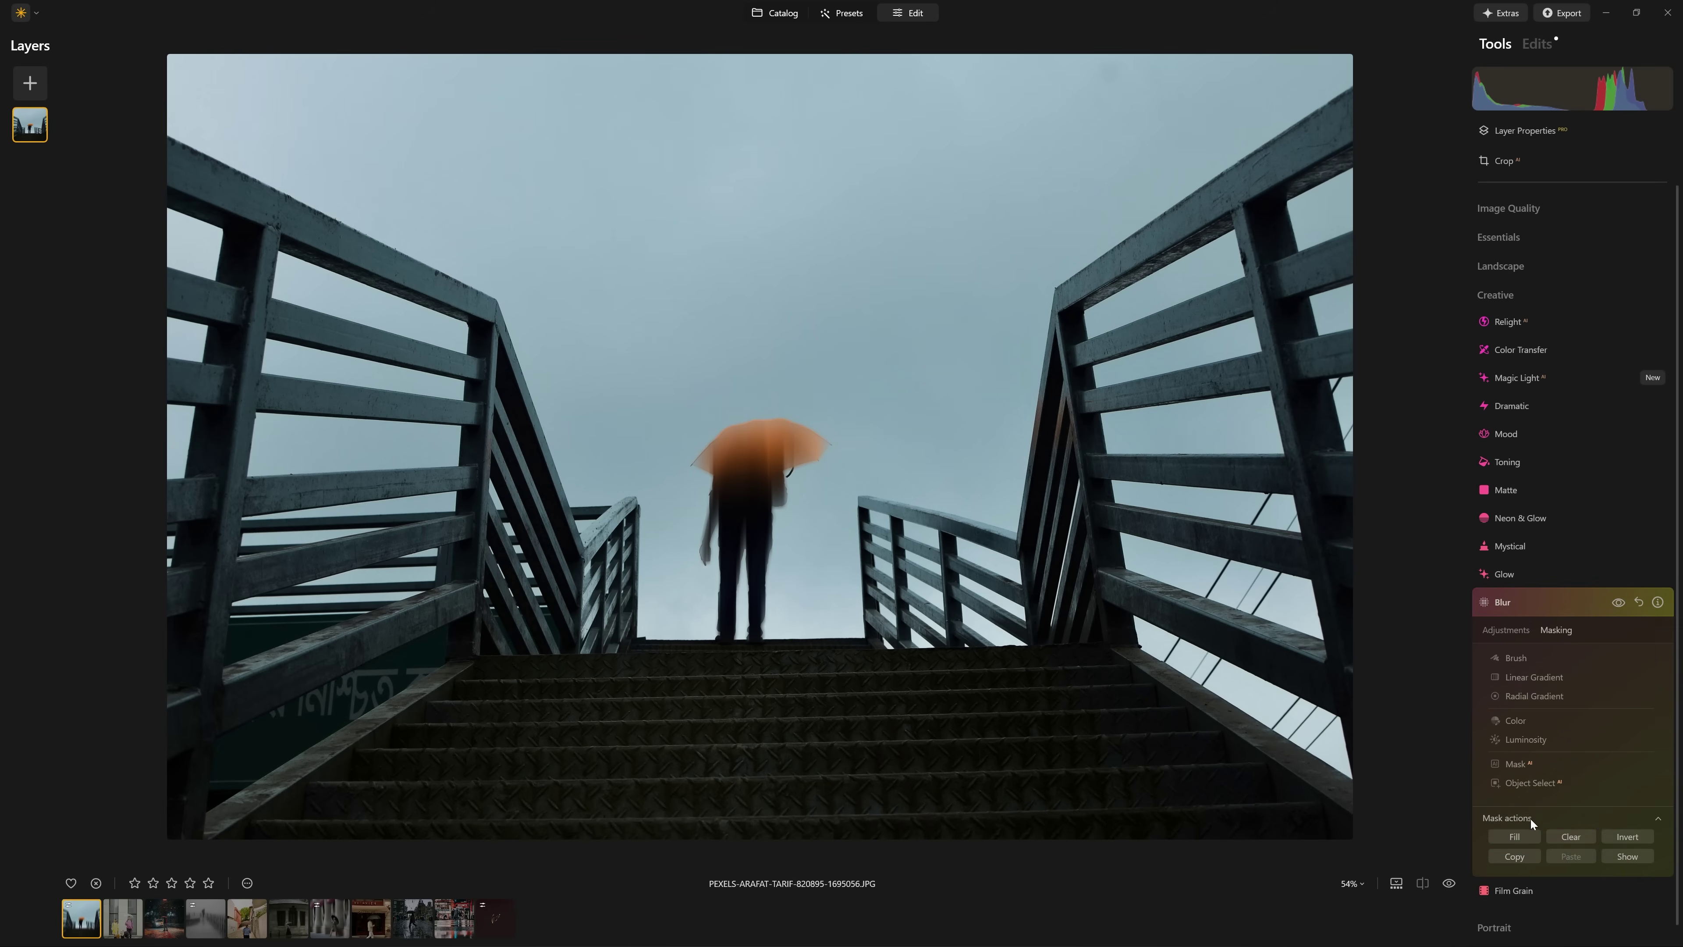
{"action": "left_click", "coordinate": [1634, 839]}
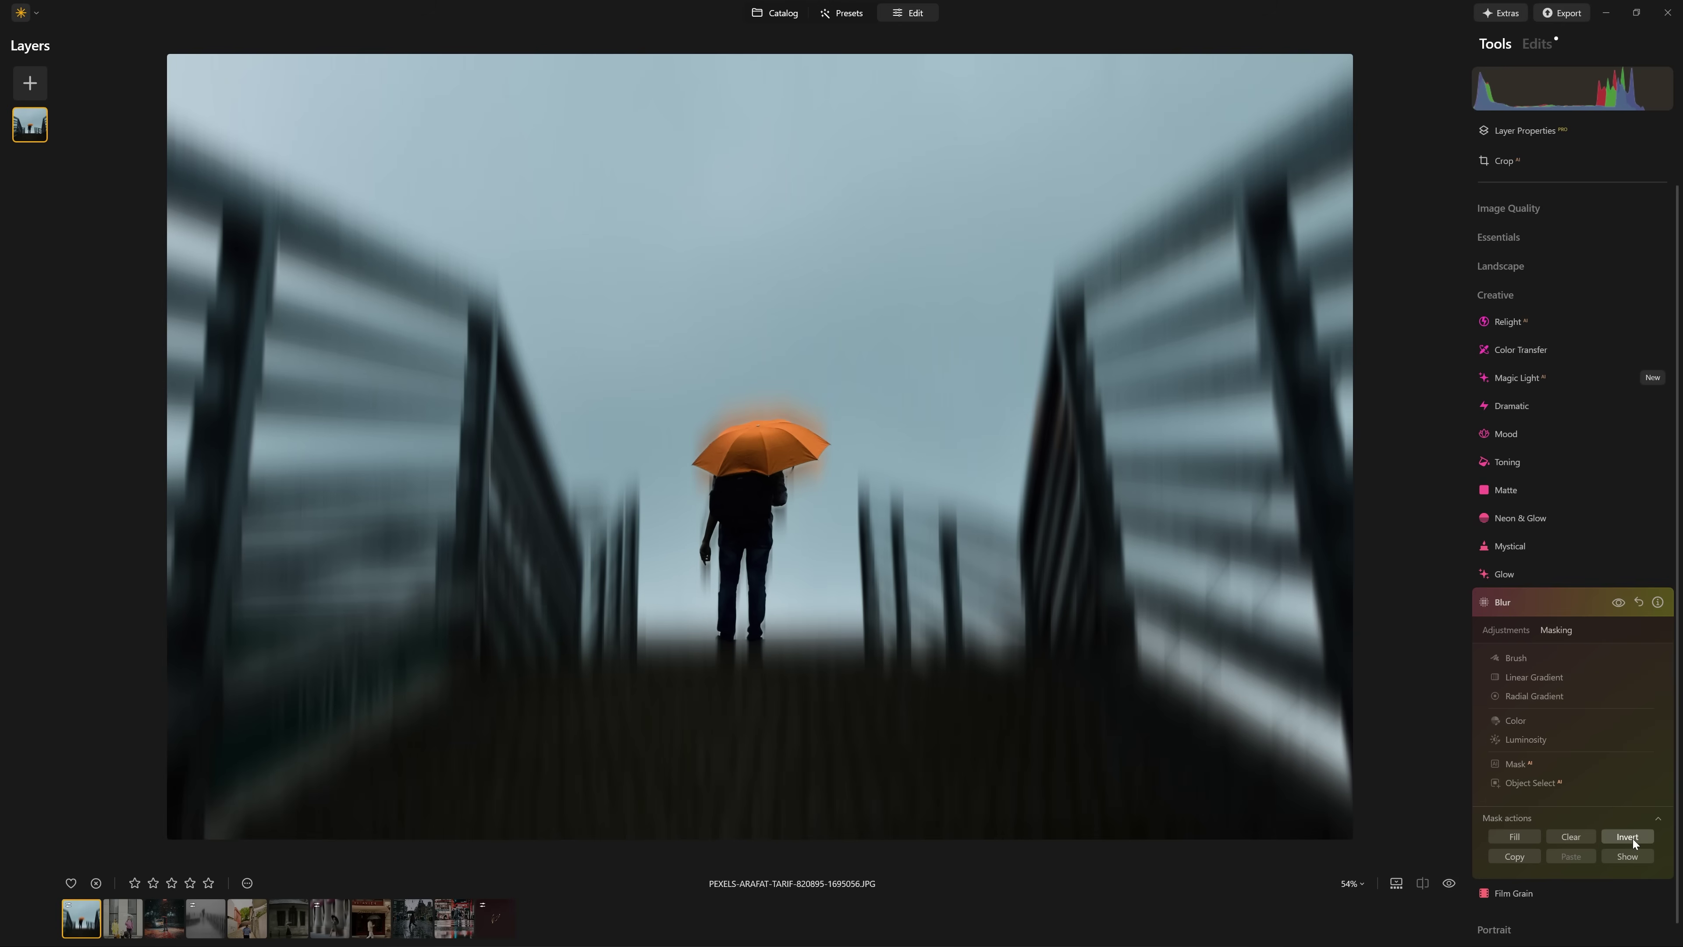
{"action": "left_click", "coordinate": [1617, 602]}
{"action": "left_click", "coordinate": [1617, 603]}
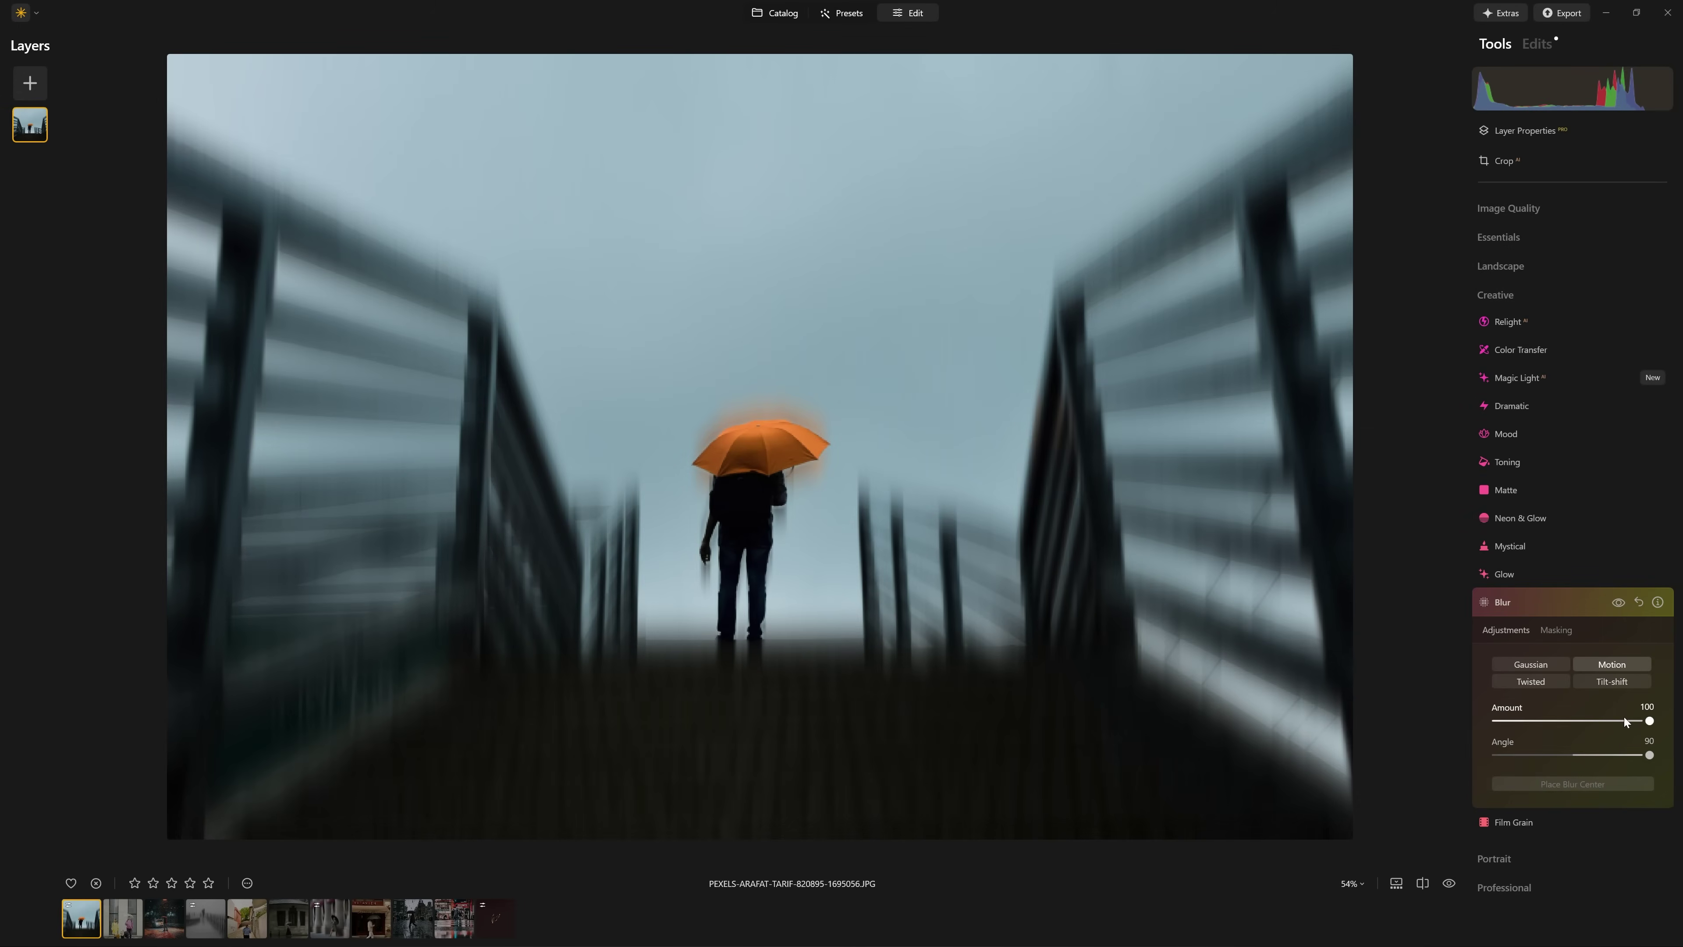
{"action": "left_click", "coordinate": [1579, 600]}
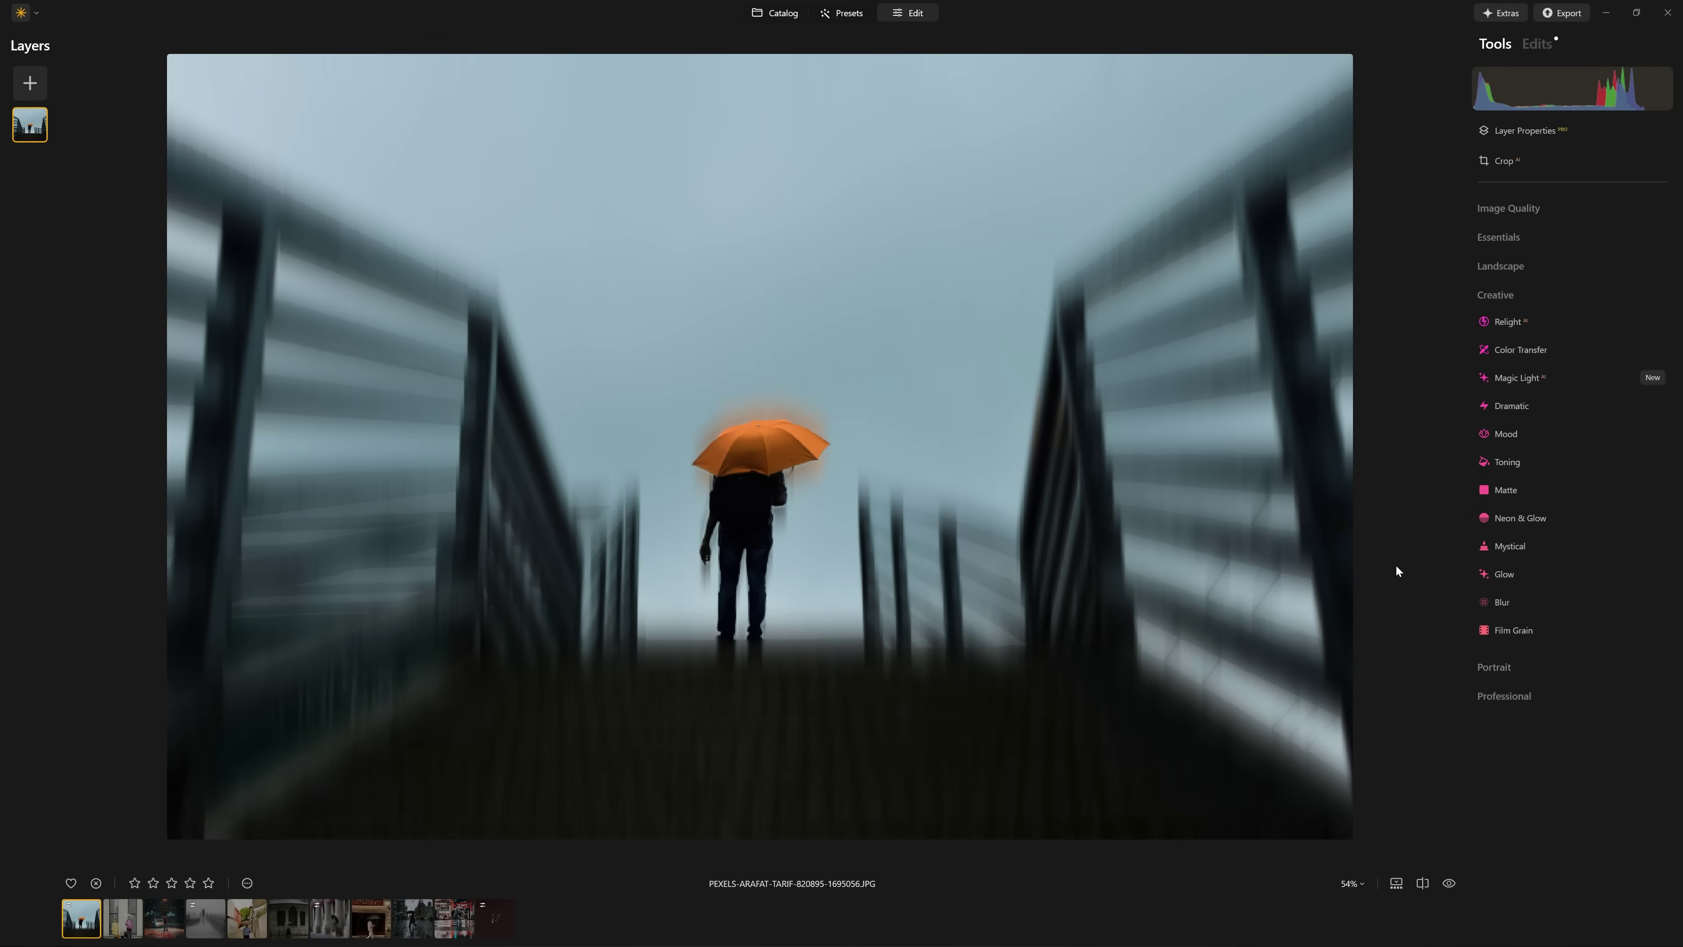
Review the existing Blur step's settings in the Edits list
{"action": "left_click", "coordinate": [1487, 293]}
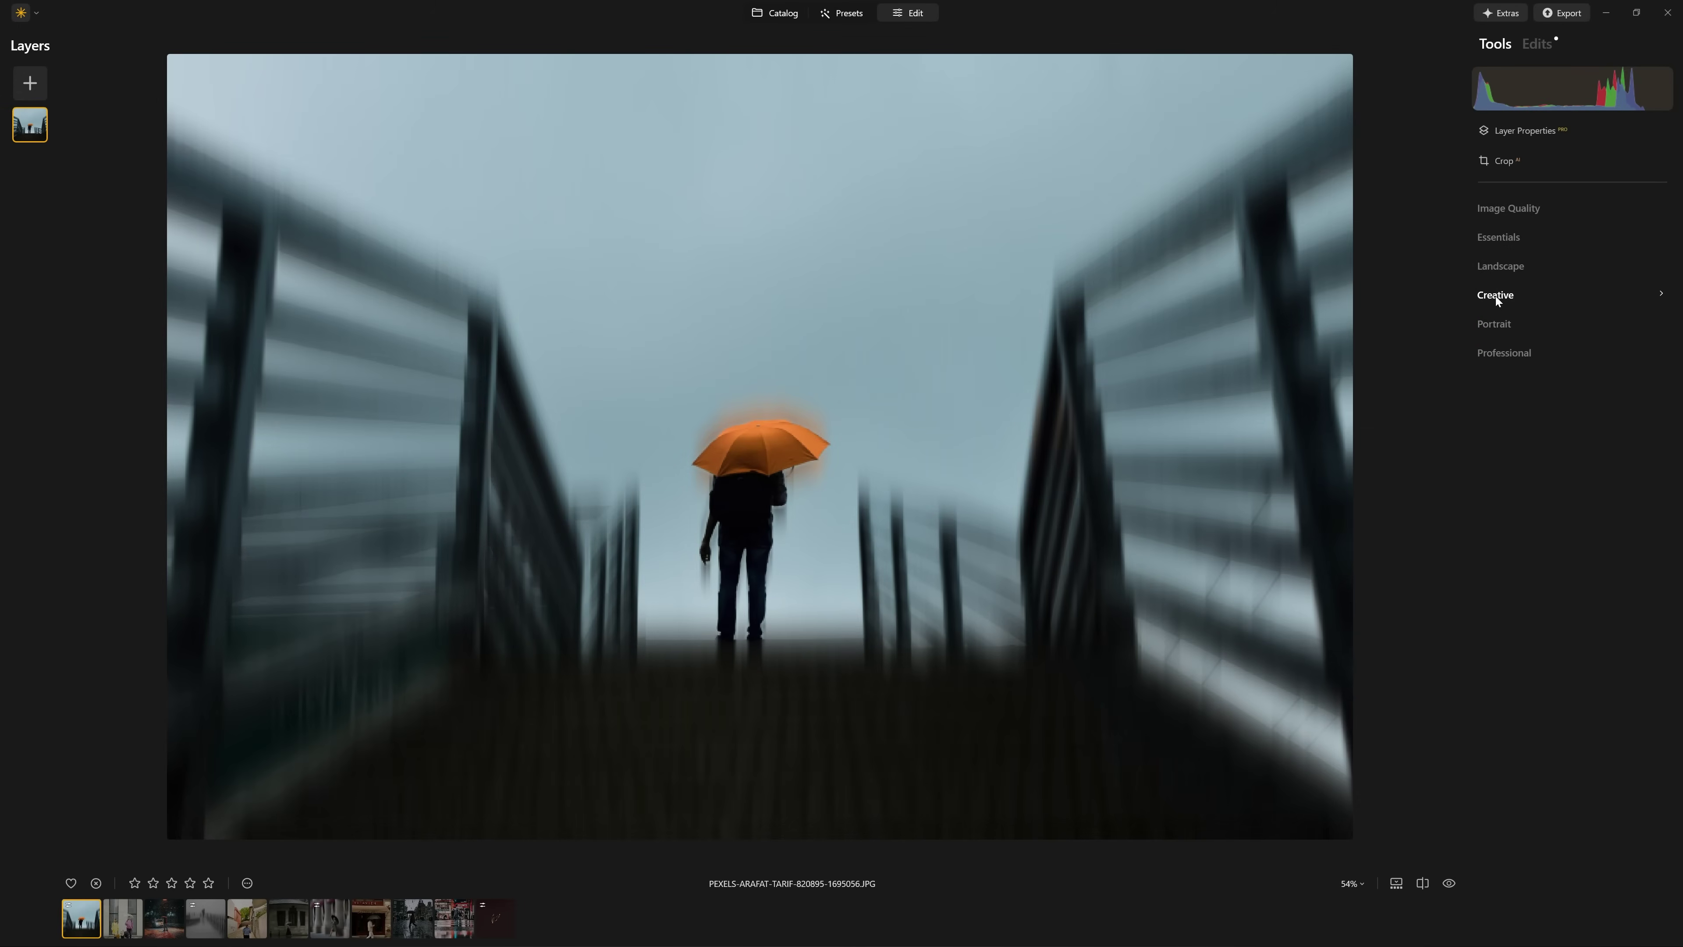
{"action": "left_click", "coordinate": [1537, 47]}
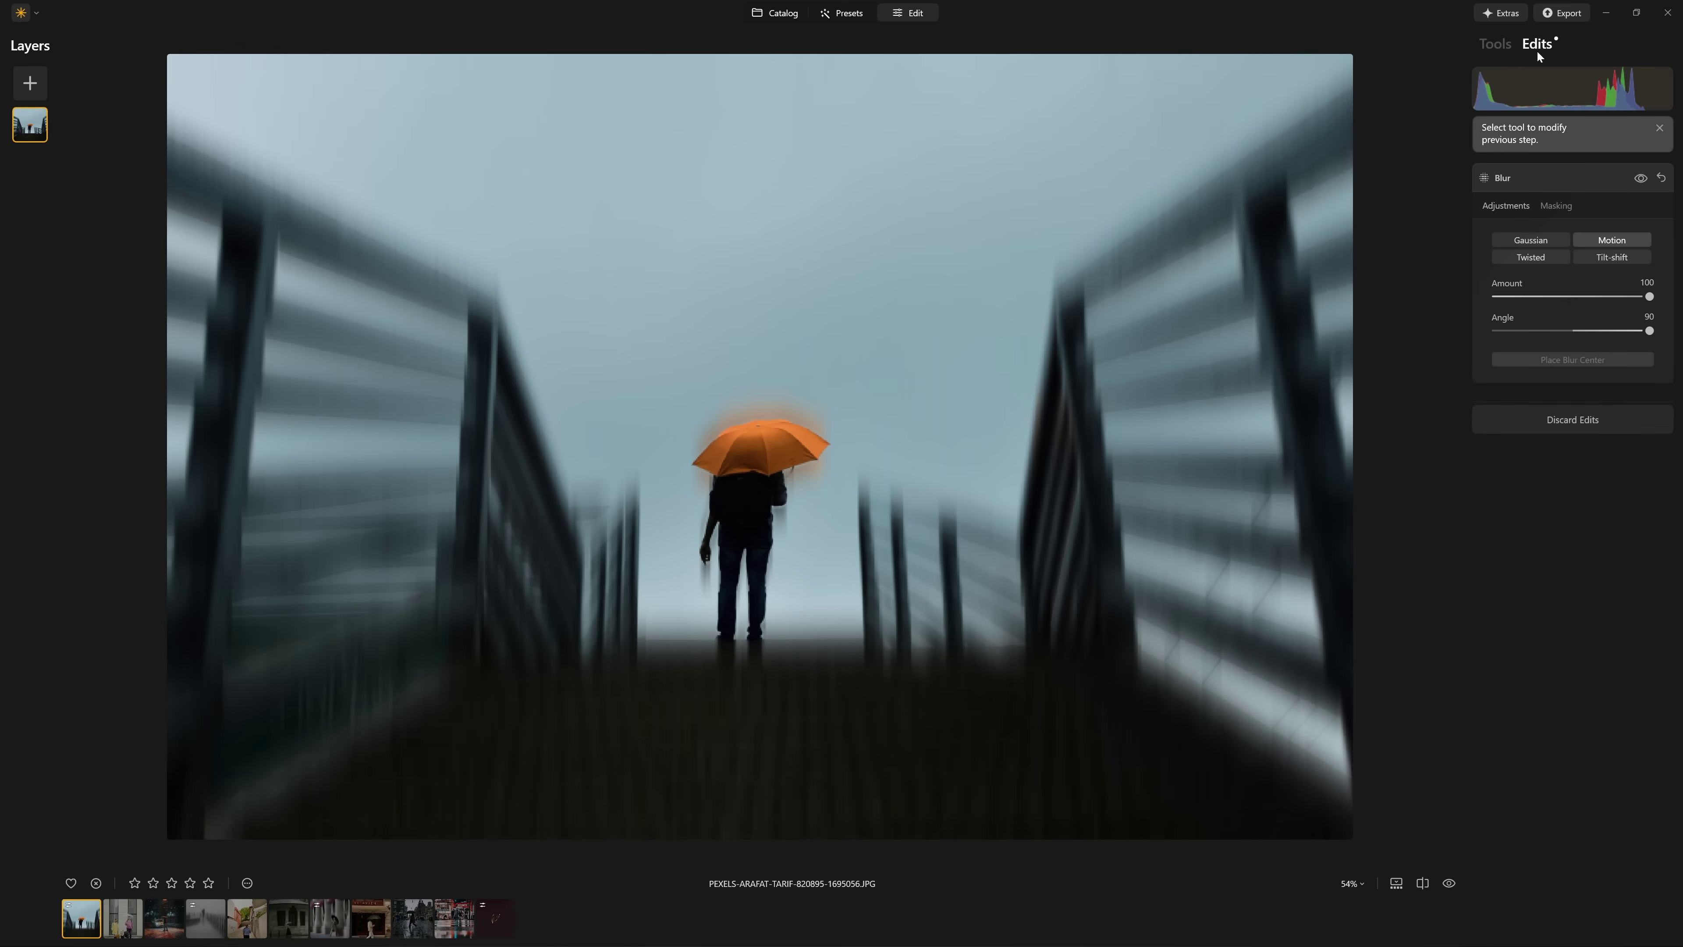
{"action": "left_click", "coordinate": [1562, 176]}
{"action": "left_click", "coordinate": [1512, 177]}
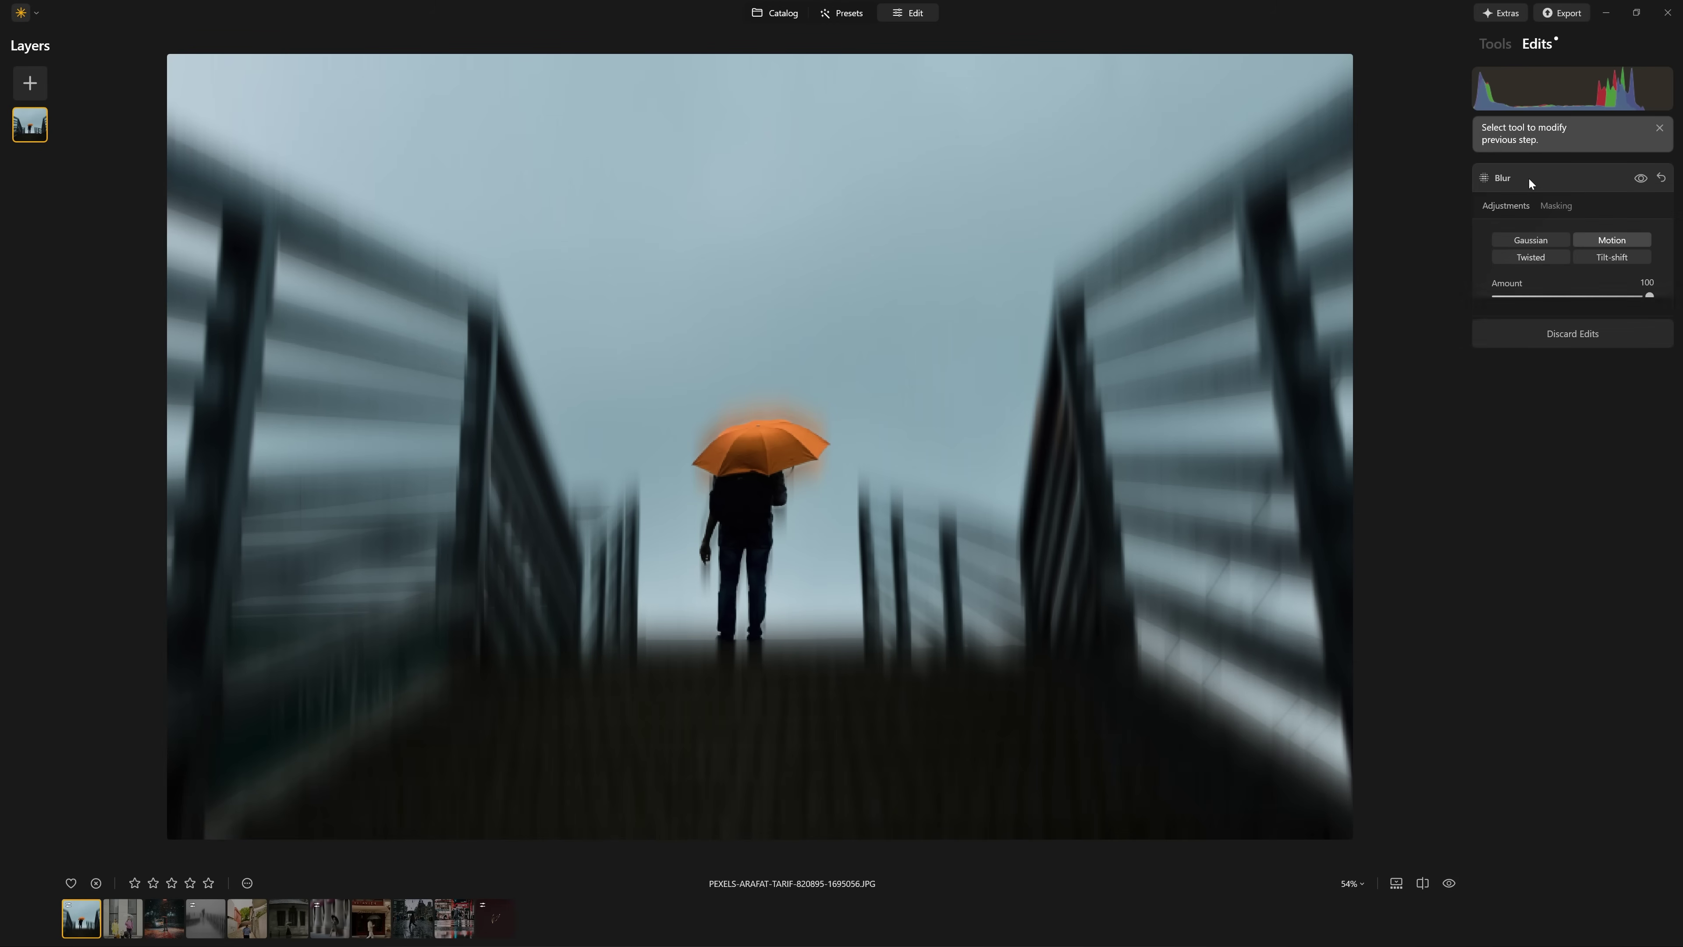
{"action": "left_click", "coordinate": [1528, 177]}
{"action": "left_click", "coordinate": [1498, 48]}
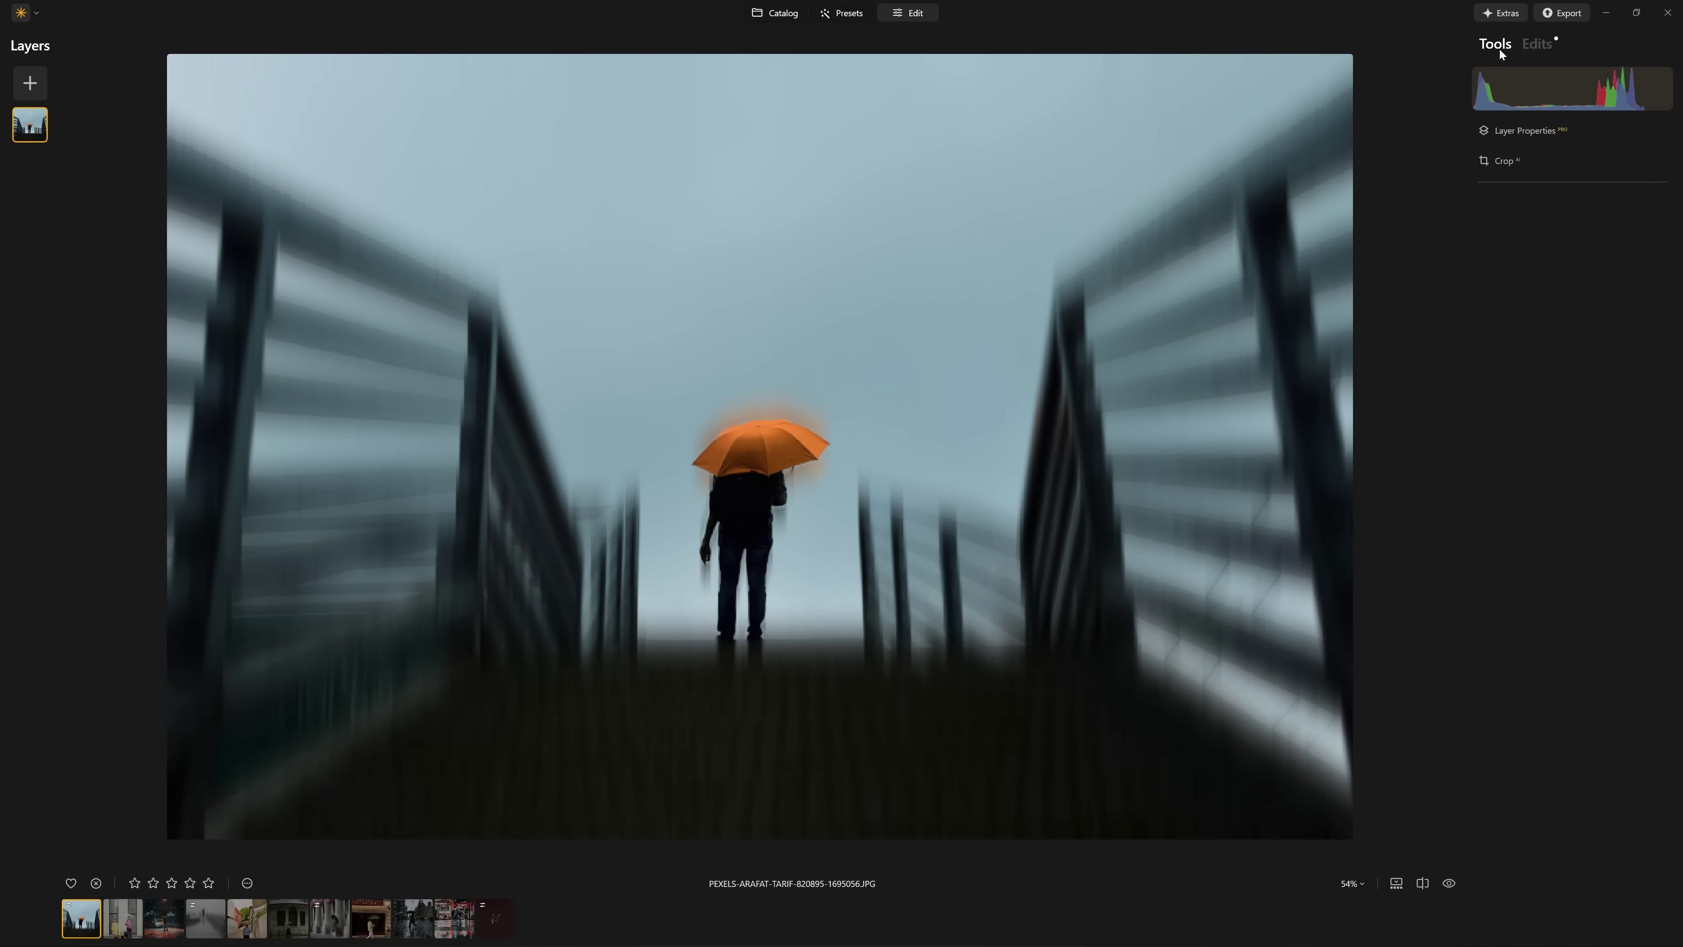
Add a second Motion blur at Amount 100 across the whole photo, comparing it with the original
{"action": "left_click", "coordinate": [1495, 294]}
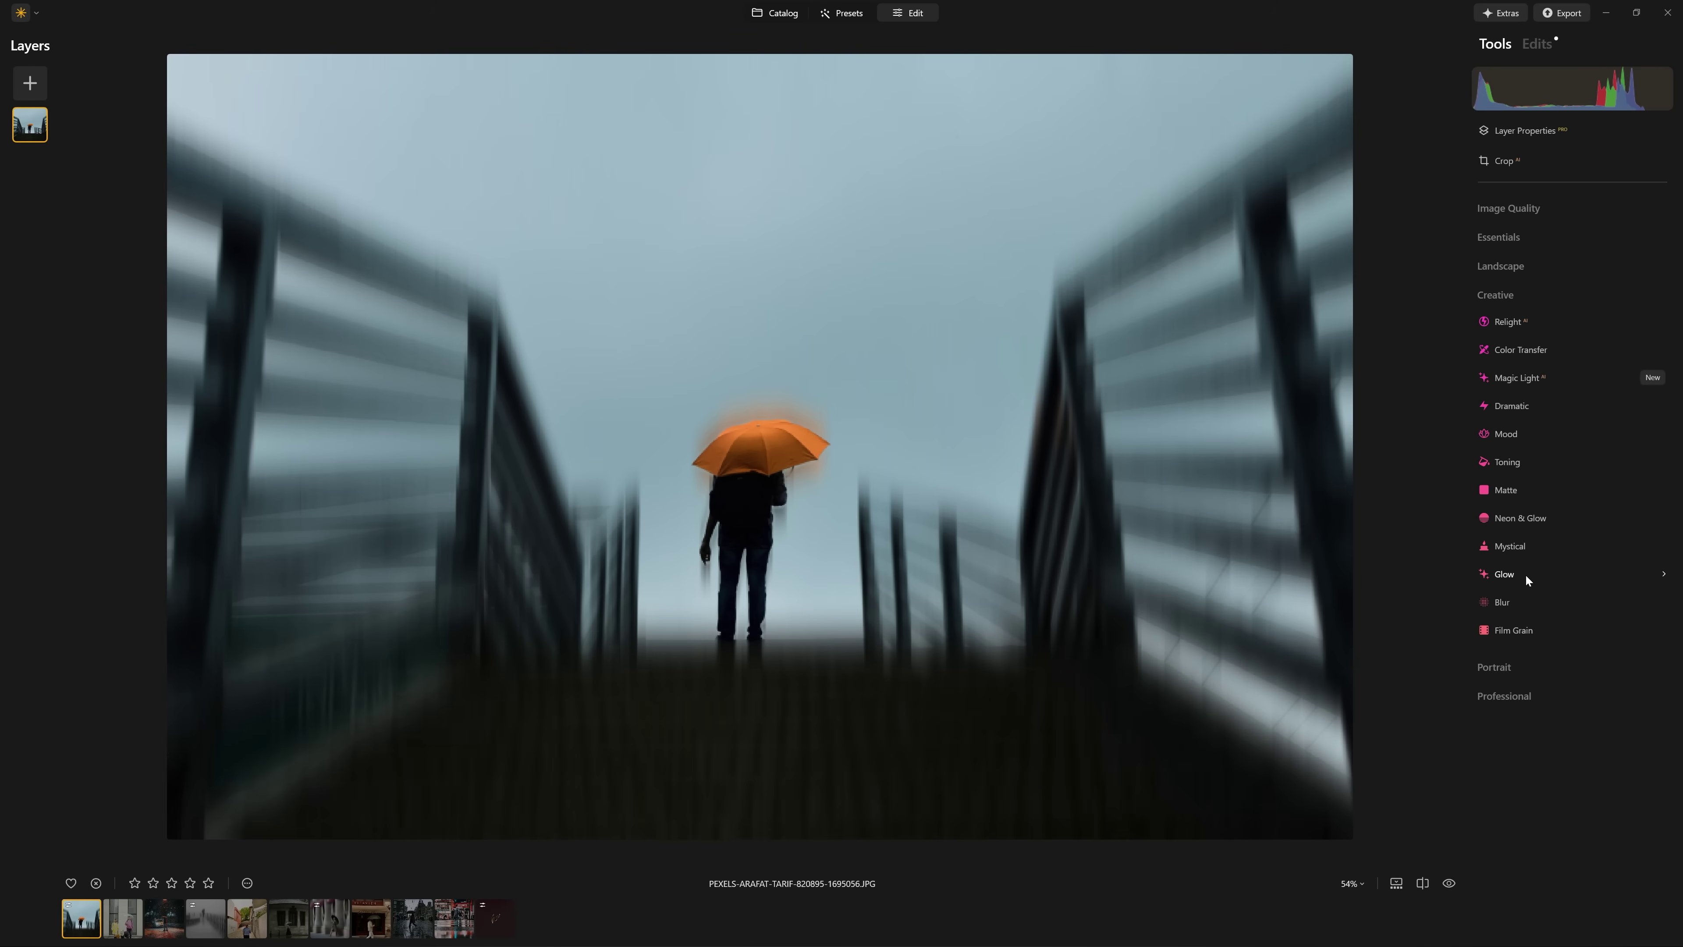
{"action": "left_click", "coordinate": [1518, 600]}
{"action": "left_click", "coordinate": [1633, 664]}
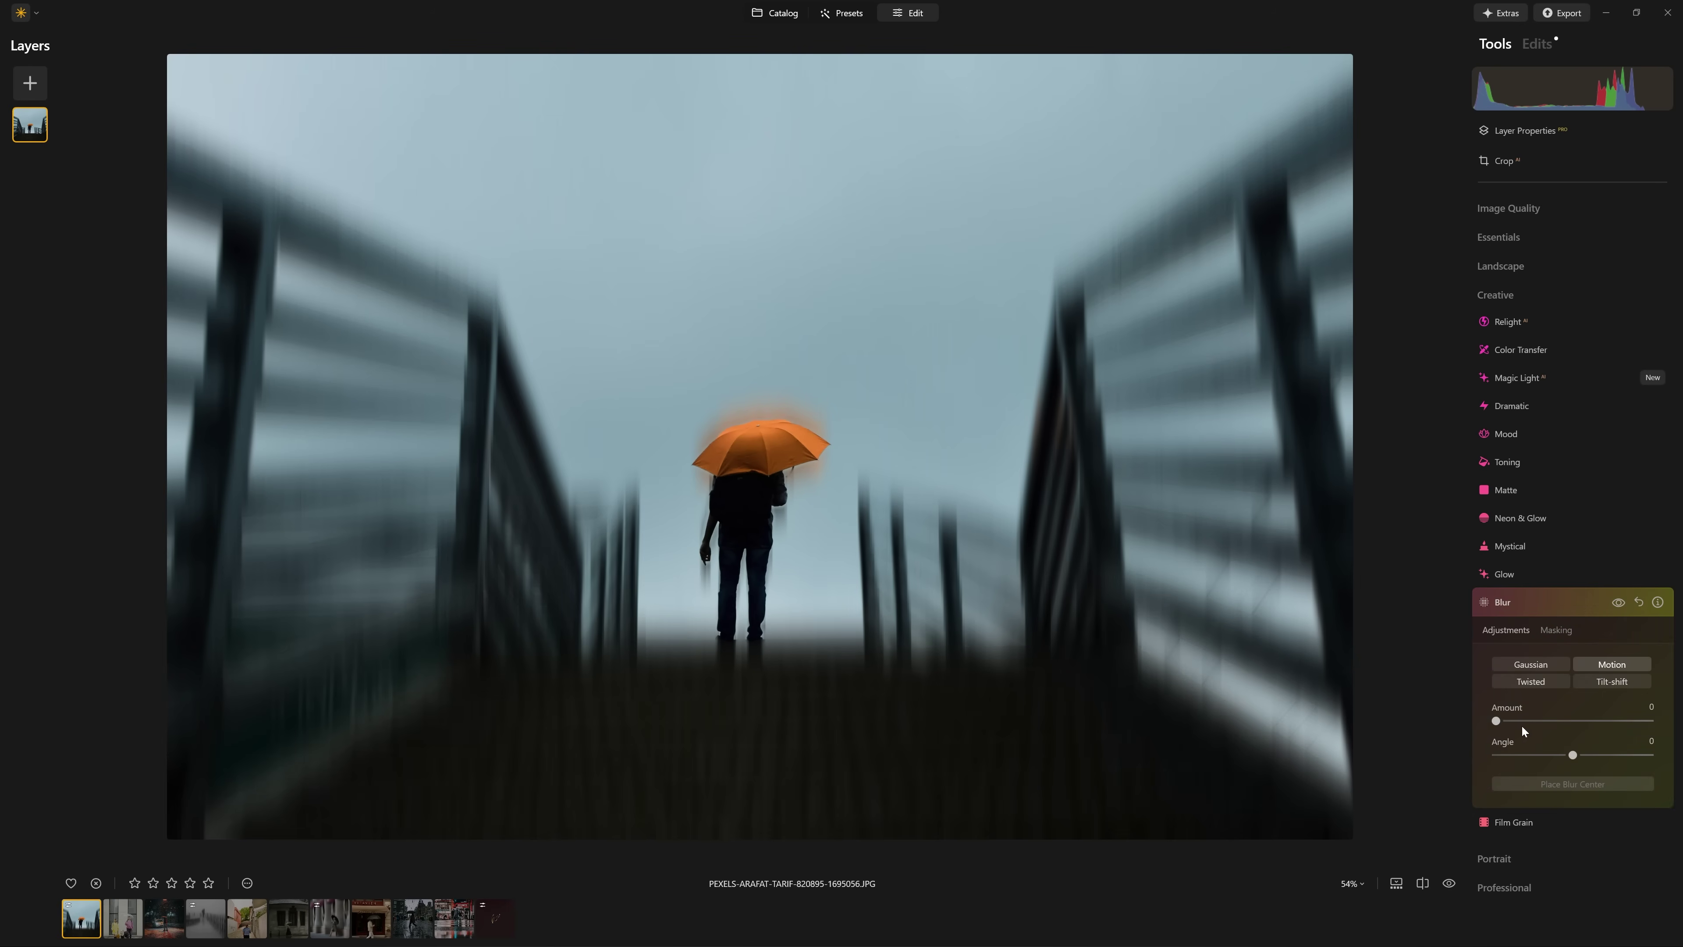
{"action": "mouse_move", "coordinate": [1495, 720]}
{"action": "left_mouse_down"}
{"action": "mouse_move", "coordinate": [1649, 720]}
{"action": "mouse_move", "coordinate": [1597, 755]}
{"action": "mouse_move", "coordinate": [1678, 758]}
{"action": "left_mouse_up"}
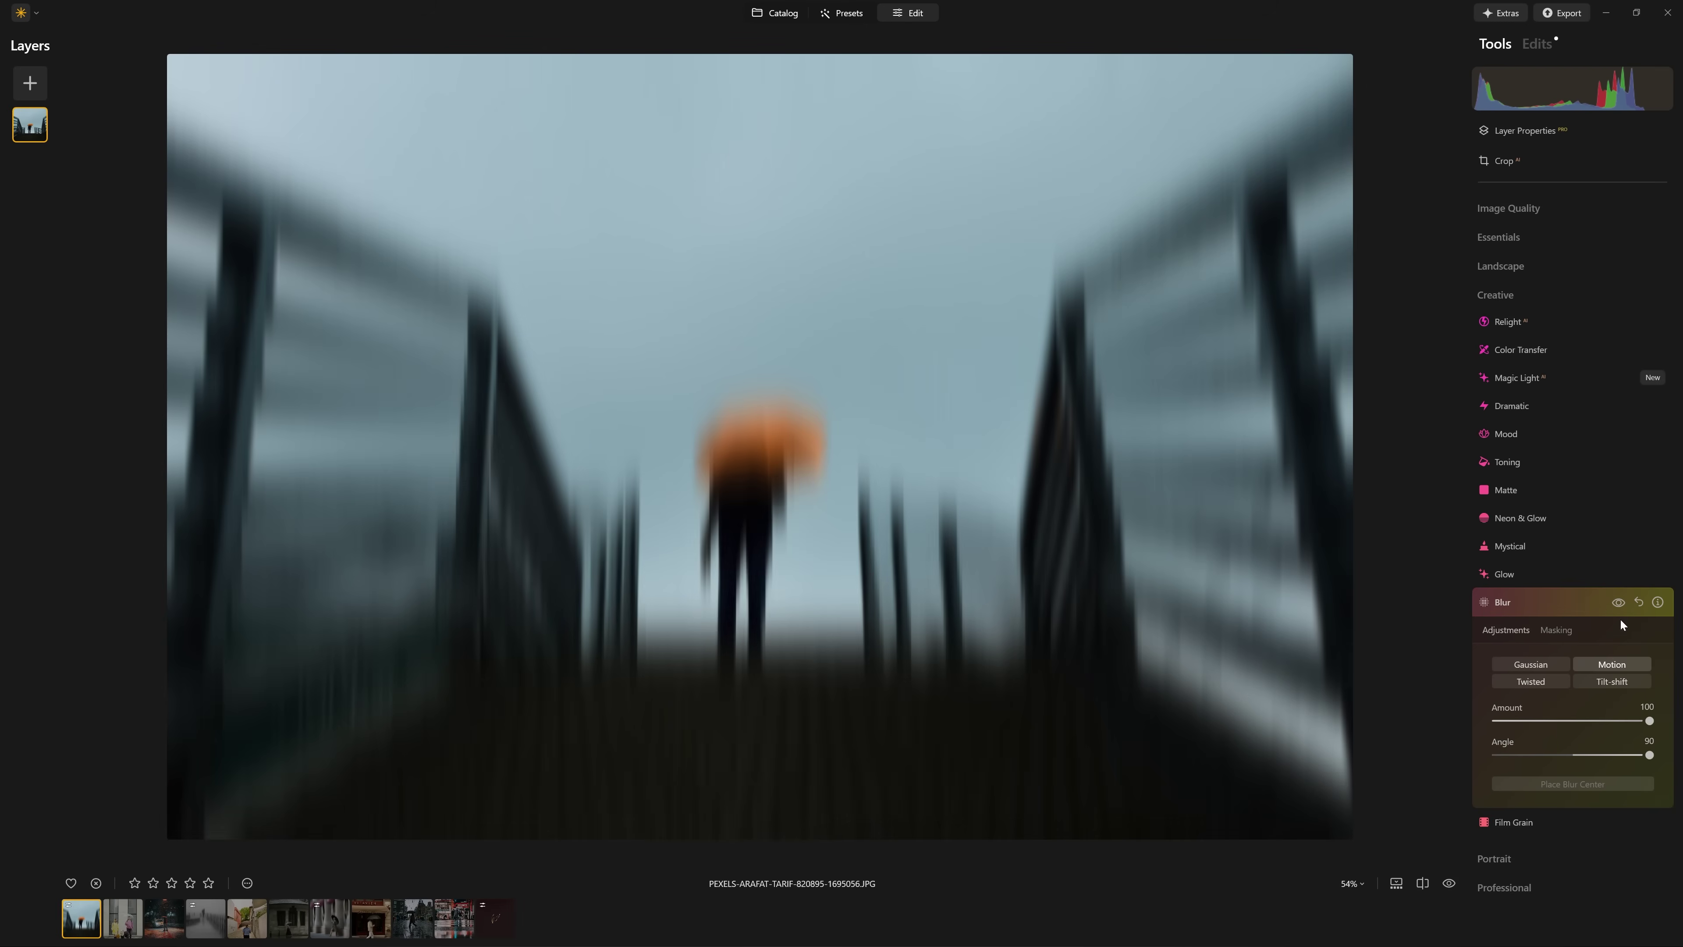
{"action": "left_click", "coordinate": [1623, 605]}
{"action": "left_click", "coordinate": [1622, 605]}
{"action": "left_click", "coordinate": [1617, 609]}
{"action": "left_click", "coordinate": [1617, 609]}
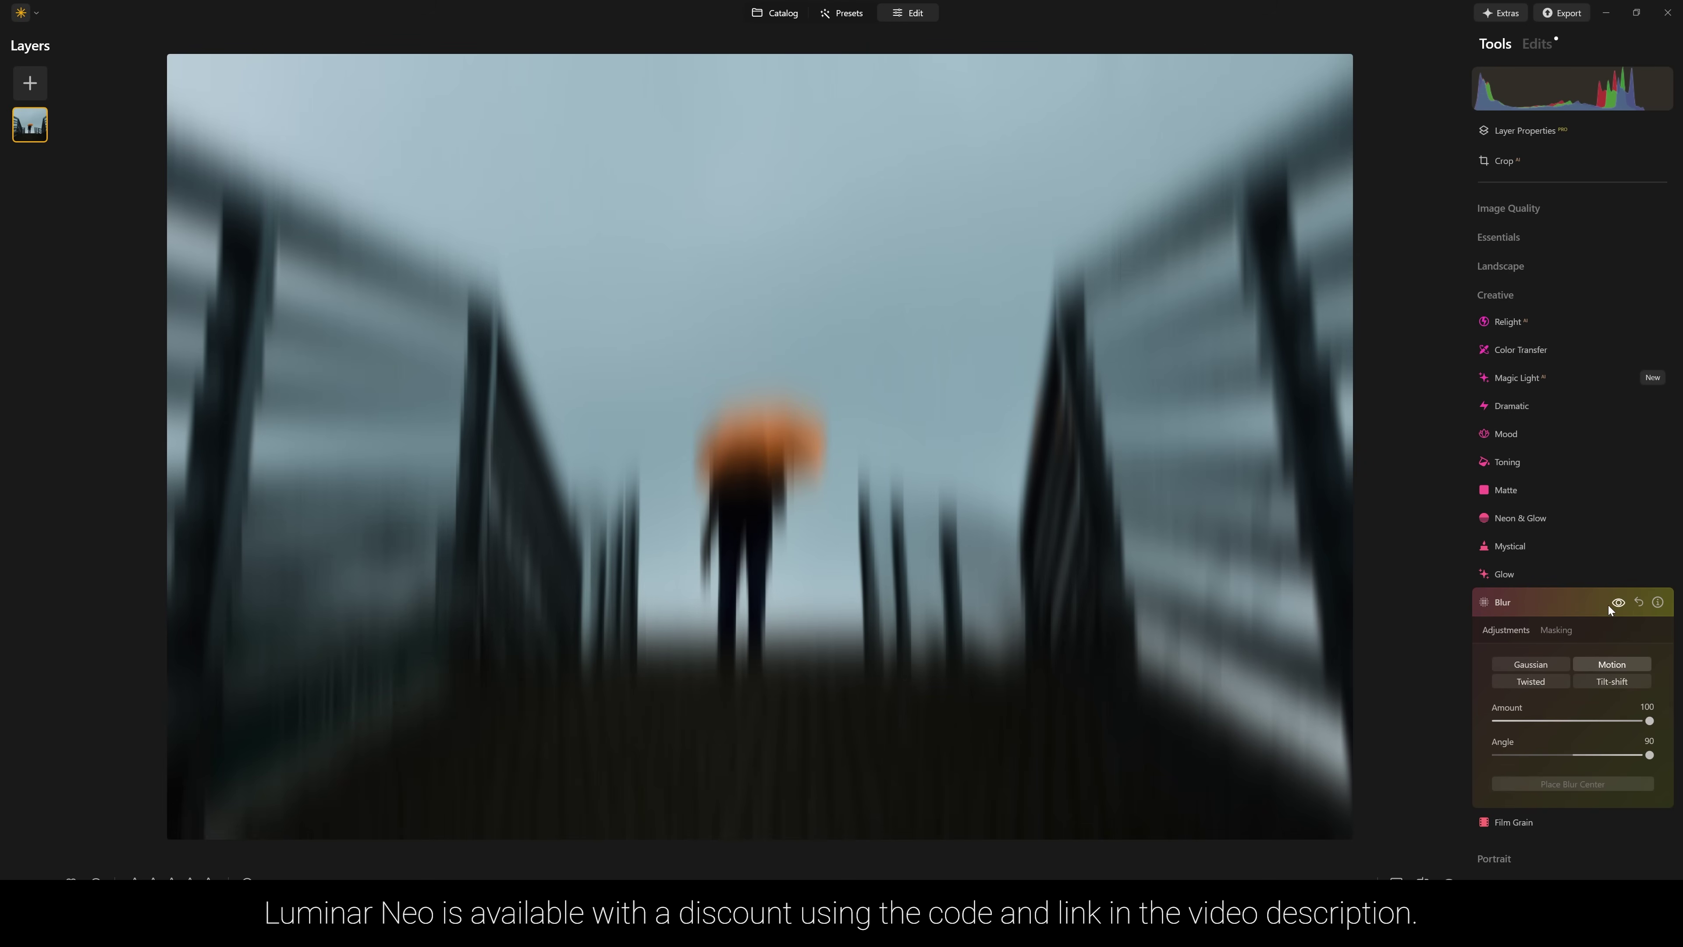
{"action": "left_click", "coordinate": [1590, 604]}
{"action": "key", "text": "backslash"}
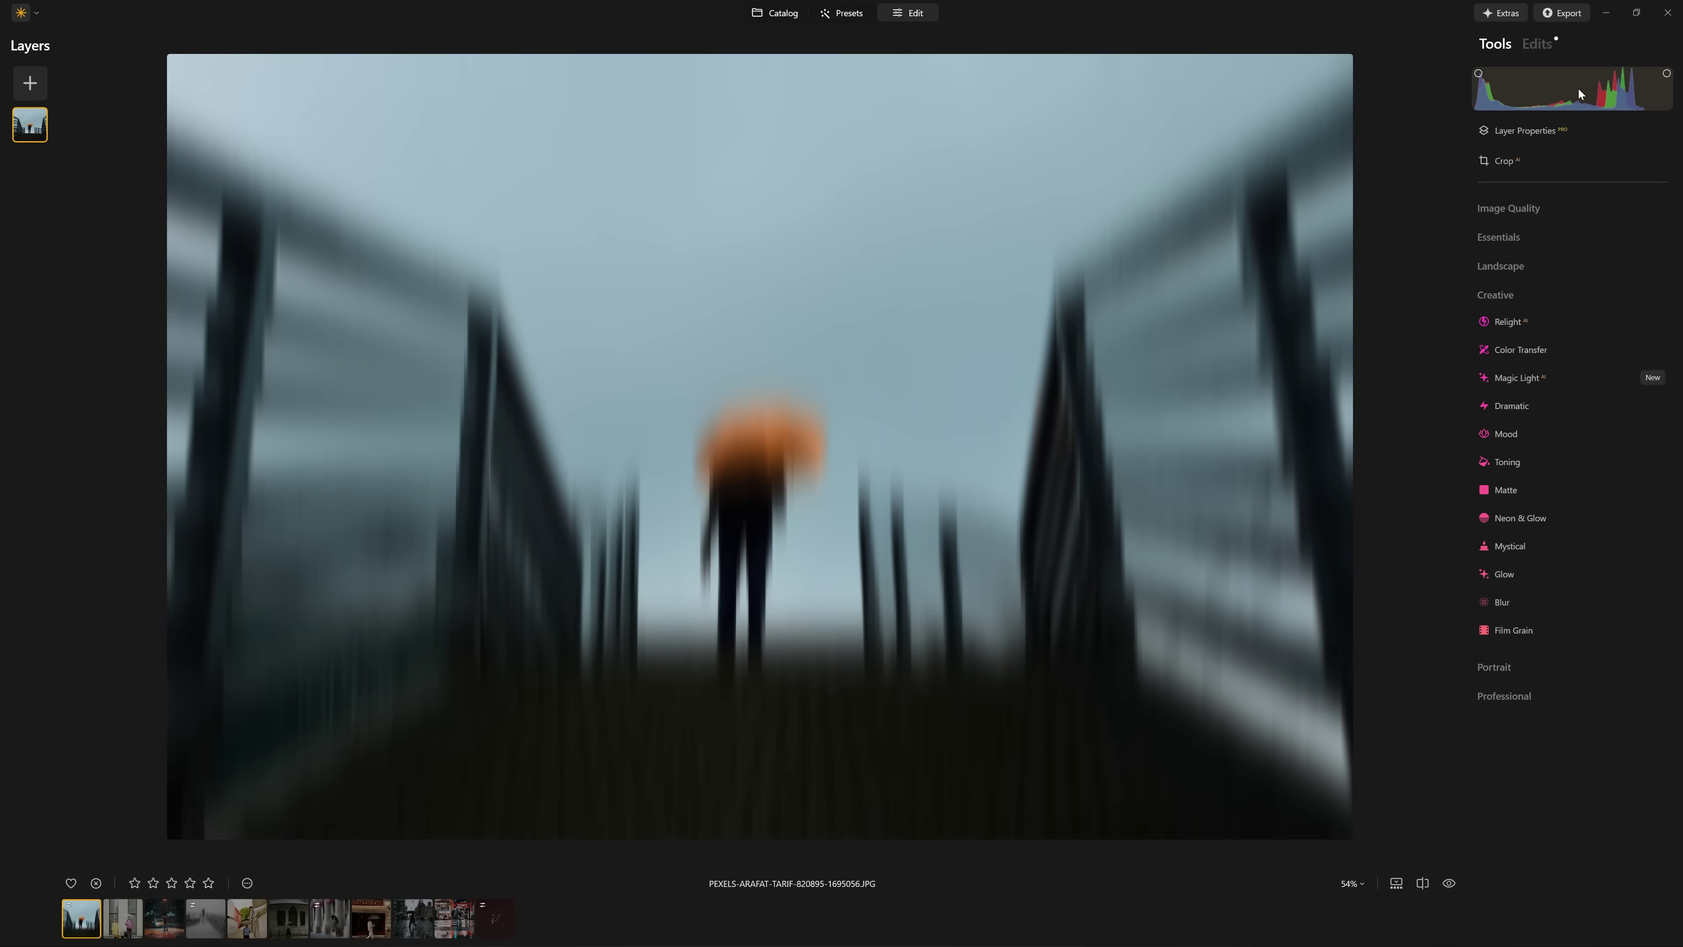
Erase the second blur from the umbrella figure with a Brush mask in Erase mode at Strength 100
{"action": "left_click", "coordinate": [1552, 46]}
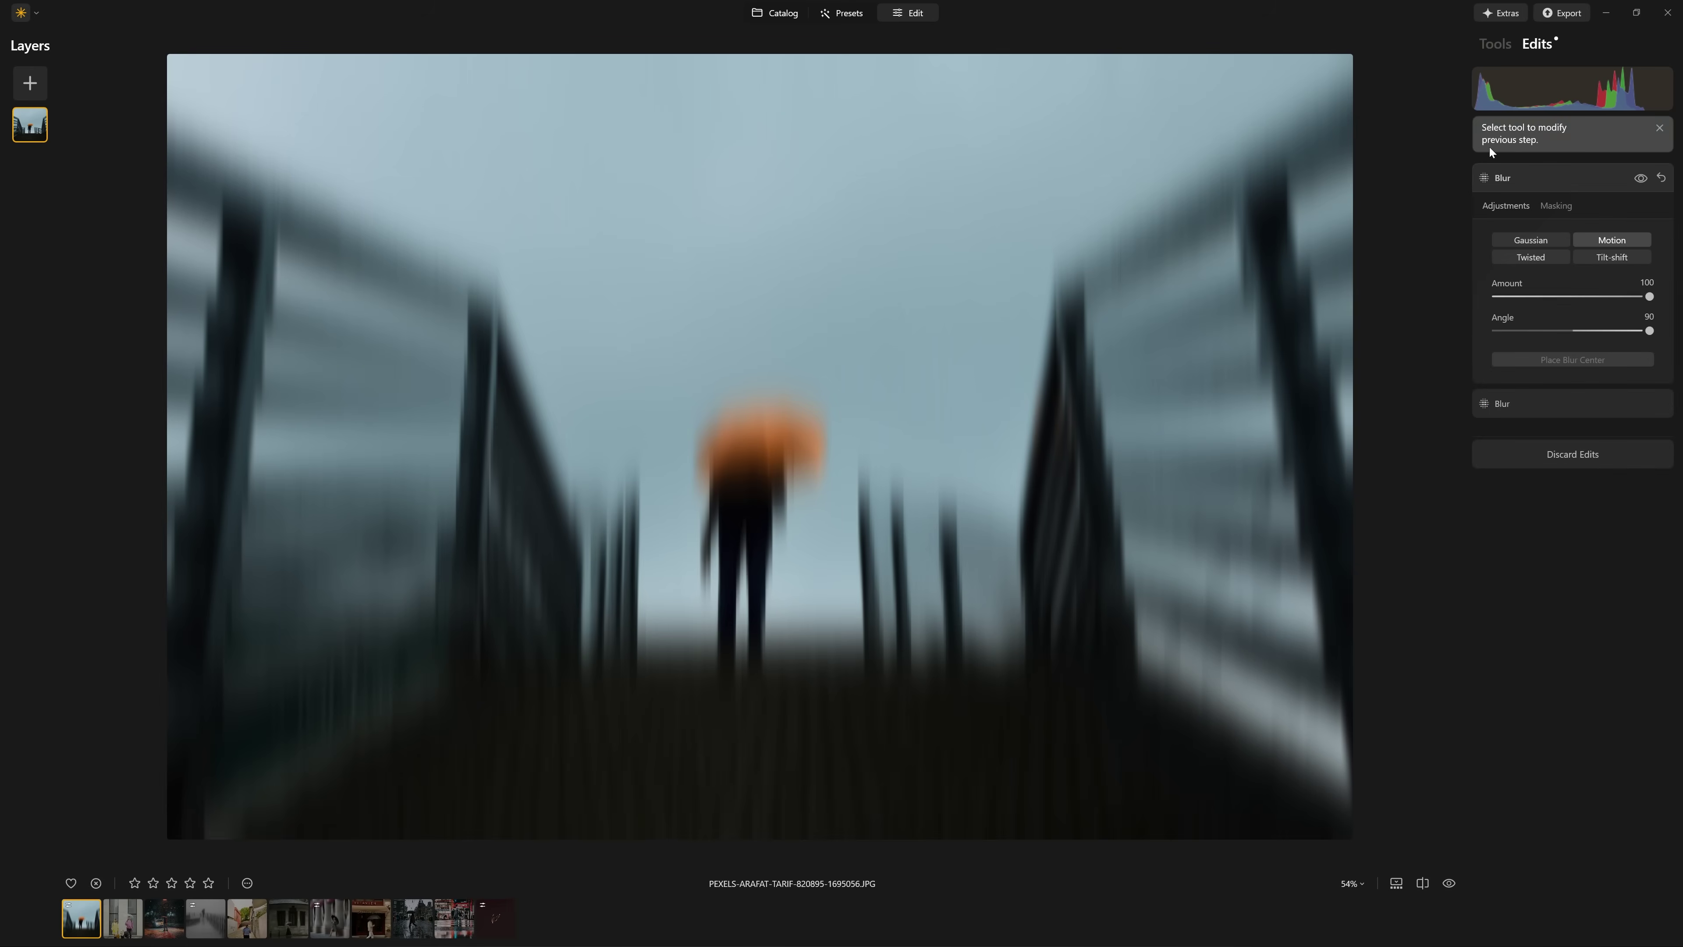
{"action": "left_click", "coordinate": [1568, 207]}
{"action": "left_click", "coordinate": [1511, 236]}
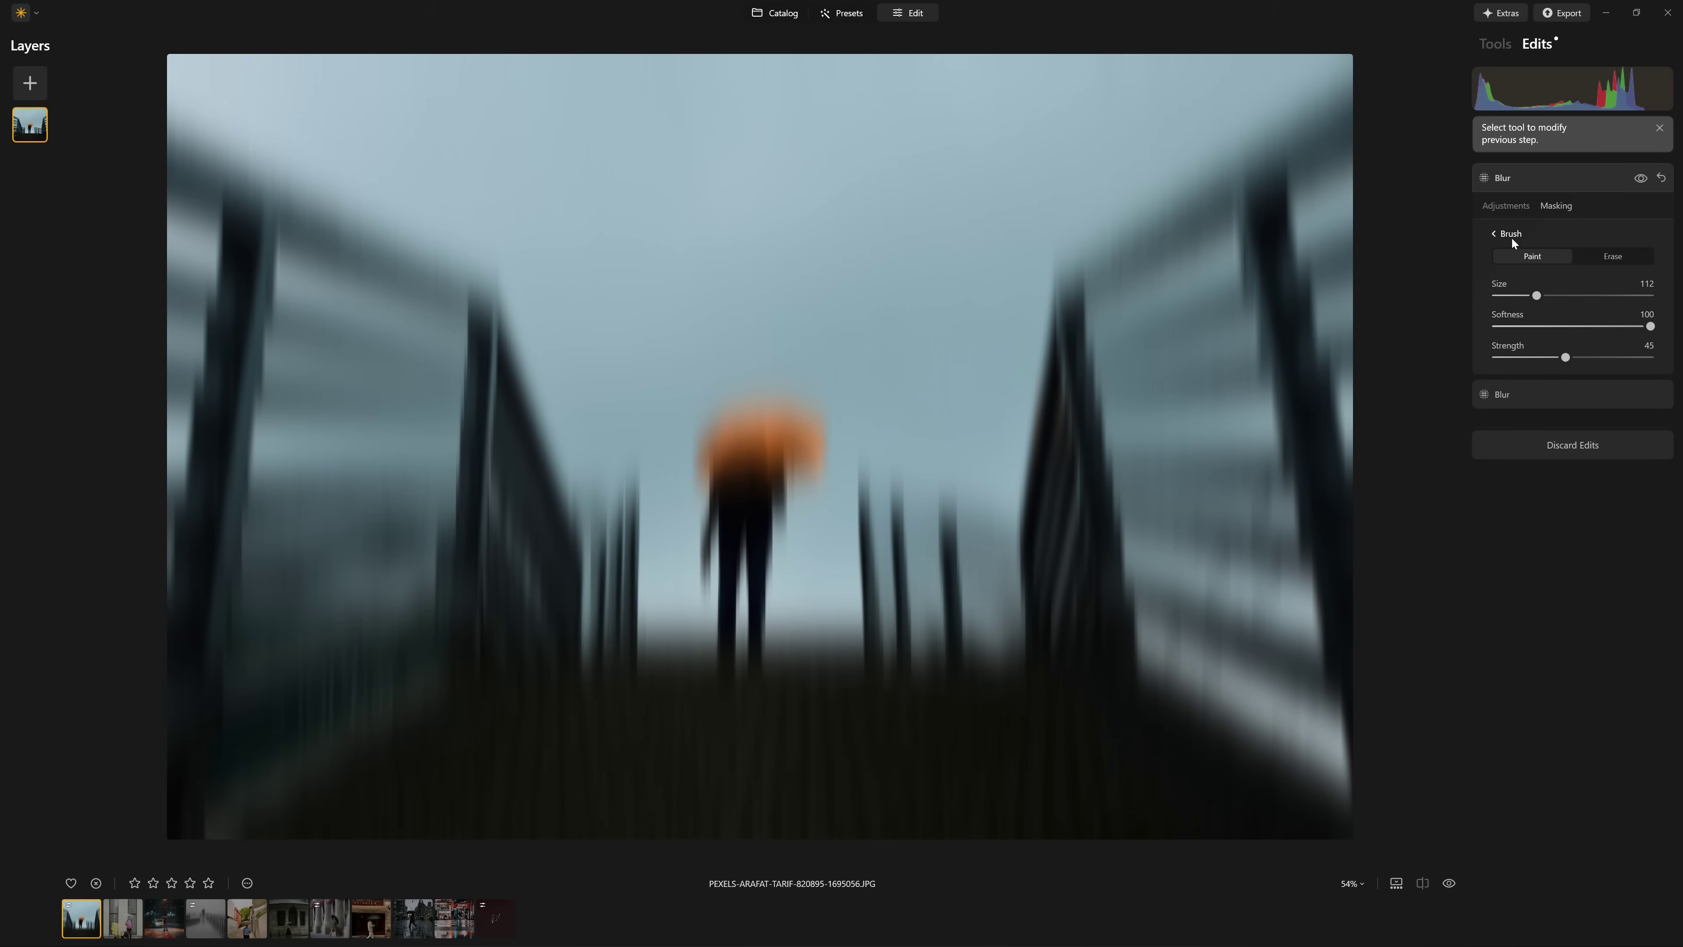
{"action": "left_click", "coordinate": [1617, 257]}
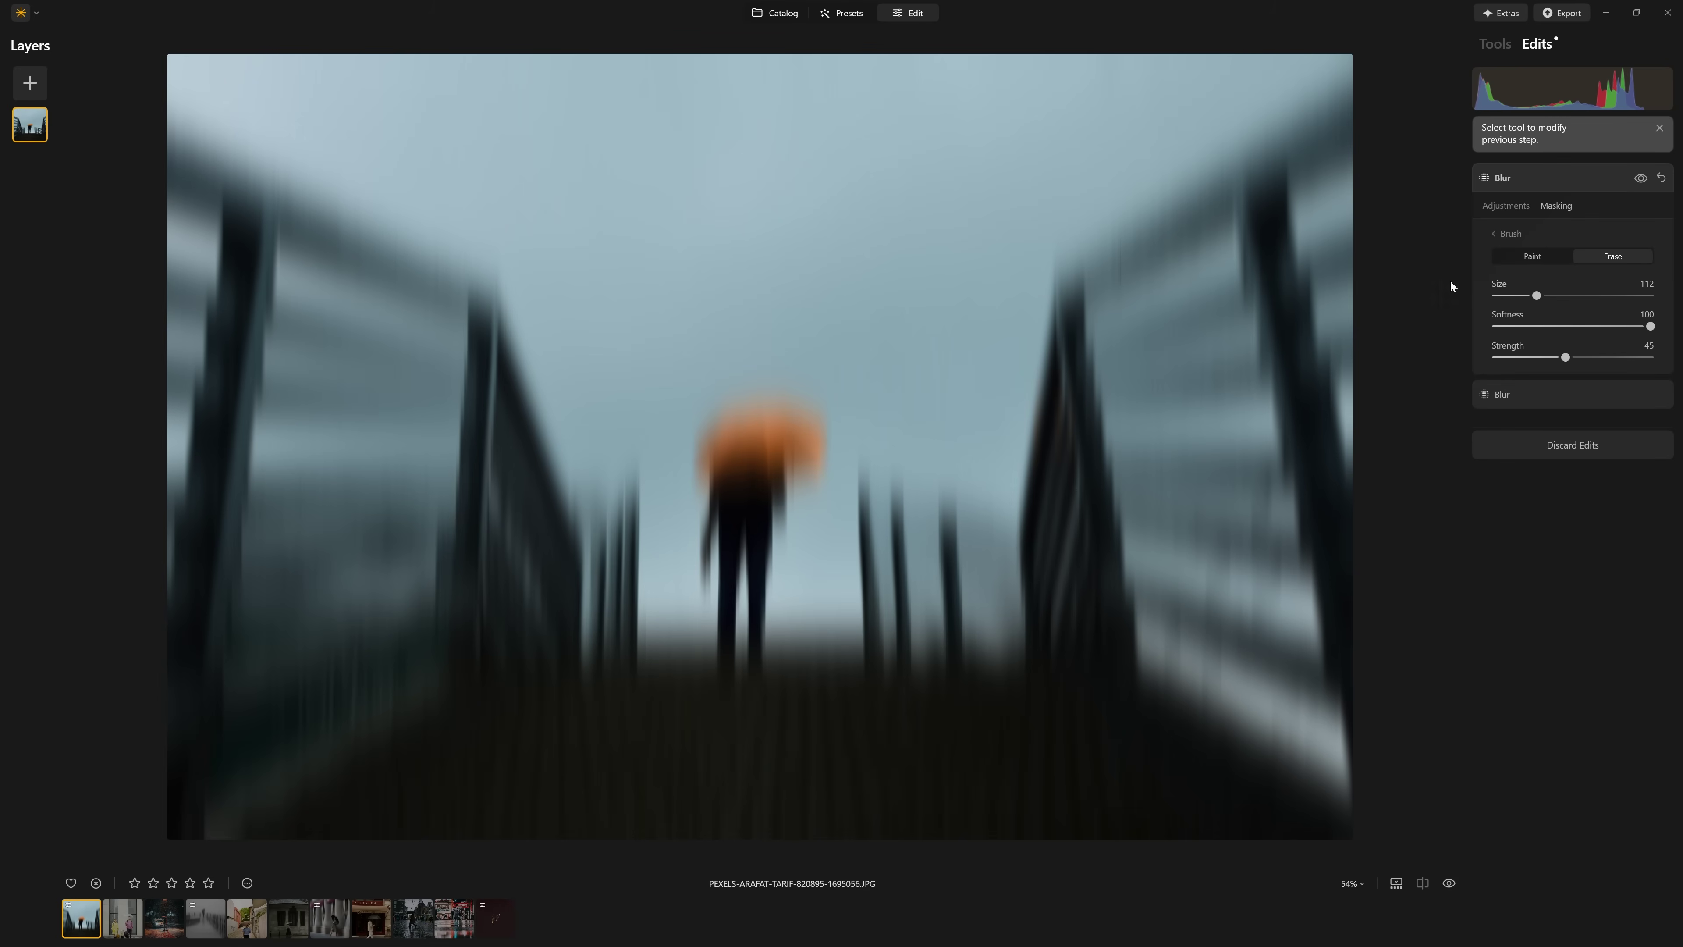
{"action": "left_click_drag", "start_coordinate": [1565, 357], "coordinate": [1649, 357]}
{"action": "mouse_move", "coordinate": [808, 434]}
{"action": "left_mouse_down"}
{"action": "mouse_move", "coordinate": [746, 470]}
{"action": "mouse_move", "coordinate": [731, 433]}
{"action": "mouse_move", "coordinate": [706, 484]}
{"action": "mouse_move", "coordinate": [825, 442]}
{"action": "mouse_move", "coordinate": [790, 456]}
{"action": "mouse_move", "coordinate": [731, 648]}
{"action": "mouse_move", "coordinate": [731, 423]}
{"action": "left_mouse_up"}
{"action": "left_click", "coordinate": [1639, 179]}
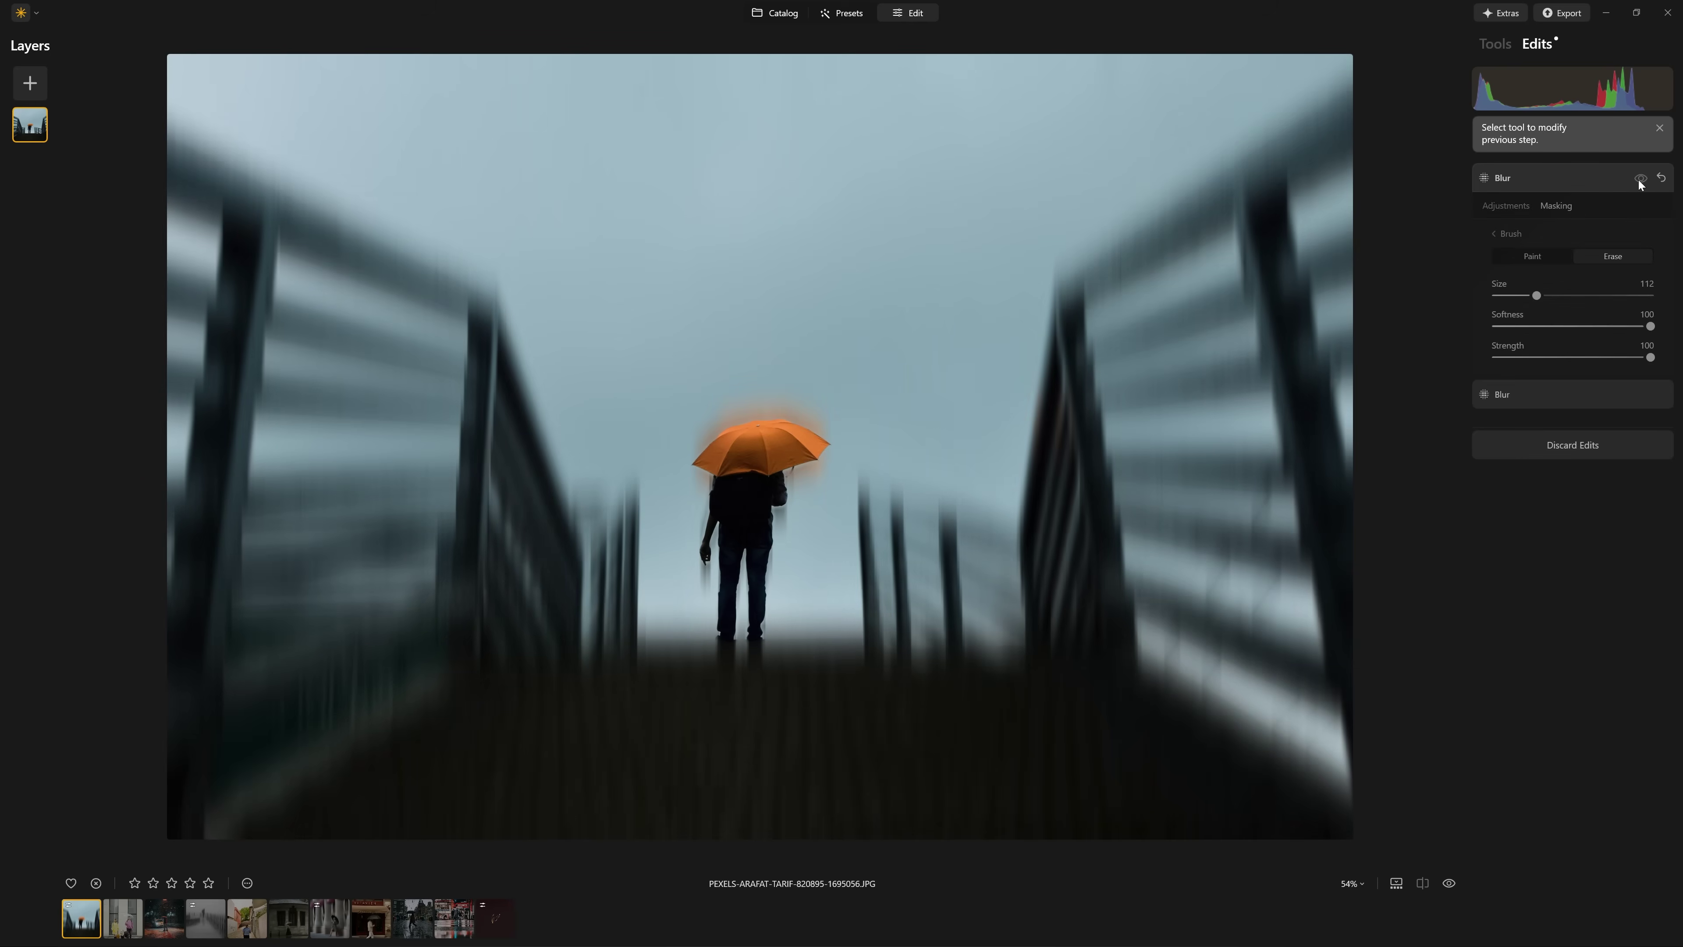
{"action": "left_click", "coordinate": [1639, 179]}
{"action": "left_click", "coordinate": [1602, 184]}
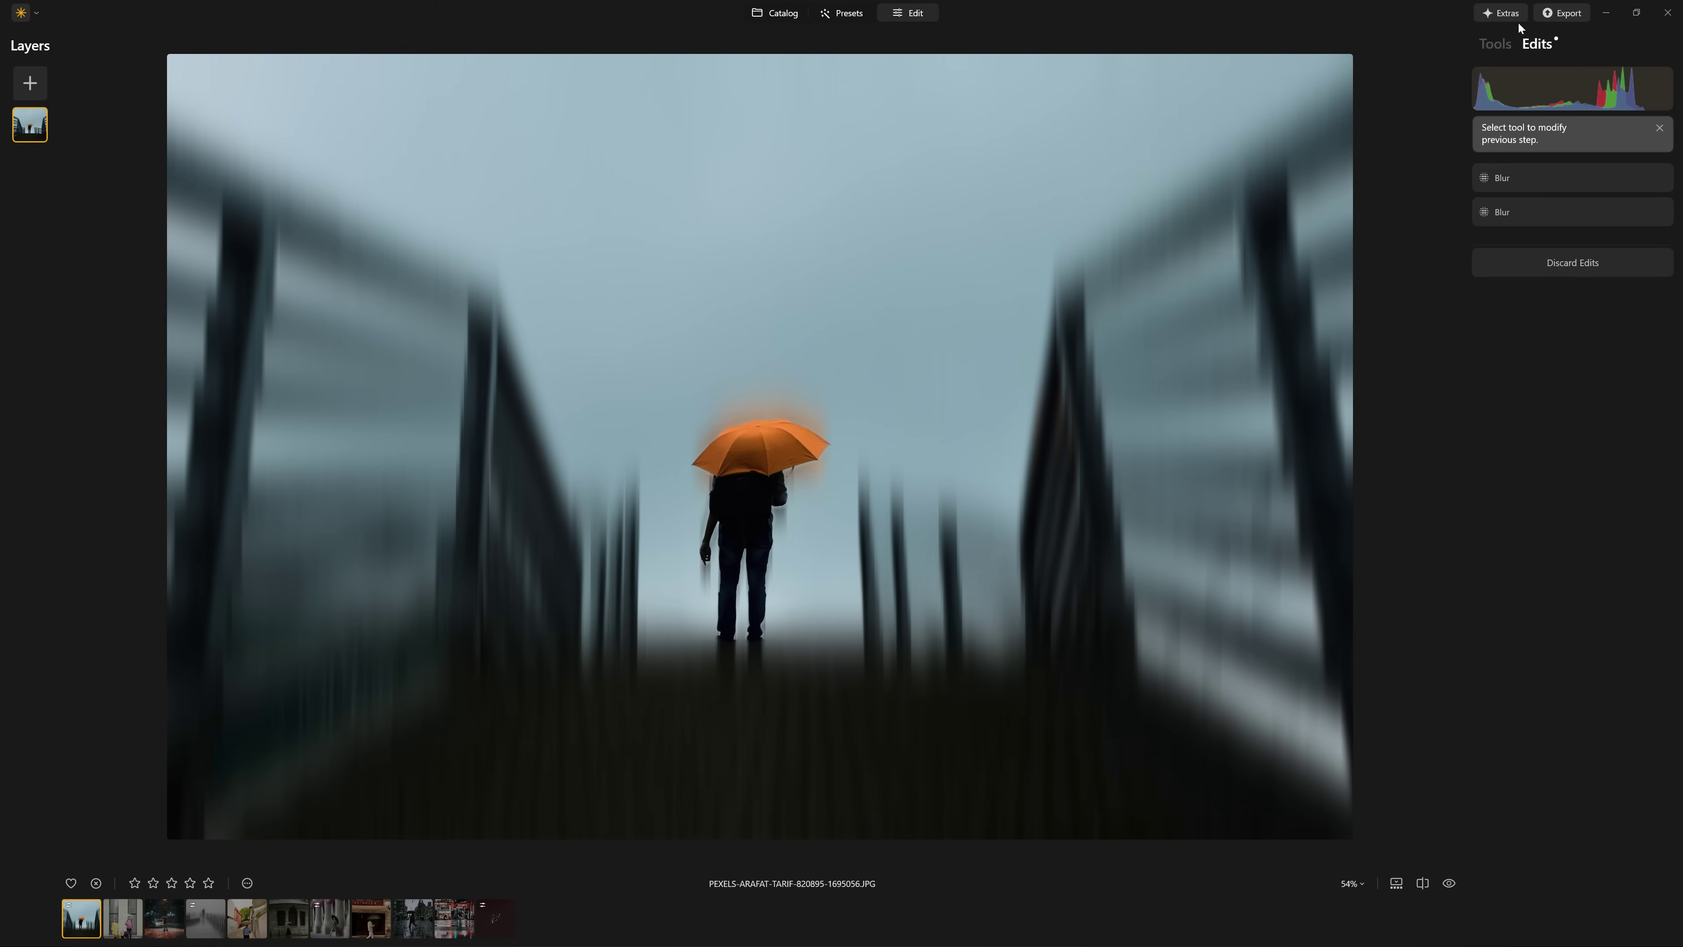
{"action": "left_click", "coordinate": [1494, 43]}
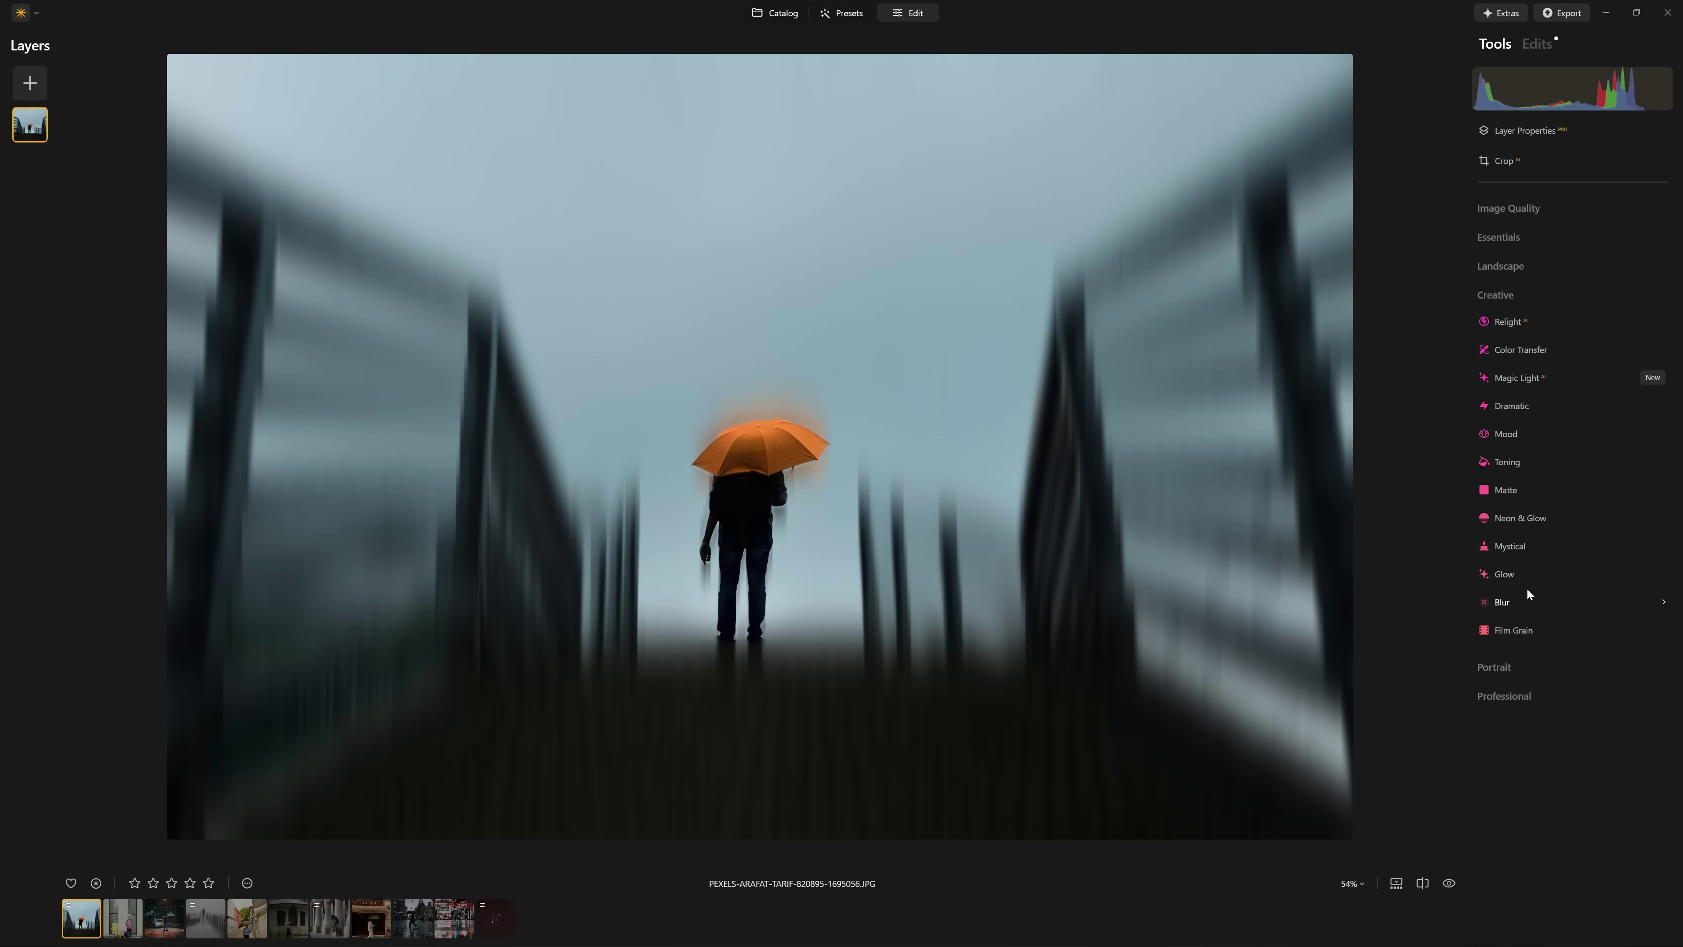
Add a third Motion blur at Amount 100 and Angle 90
{"action": "left_click", "coordinate": [1528, 600]}
{"action": "left_click", "coordinate": [1616, 665]}
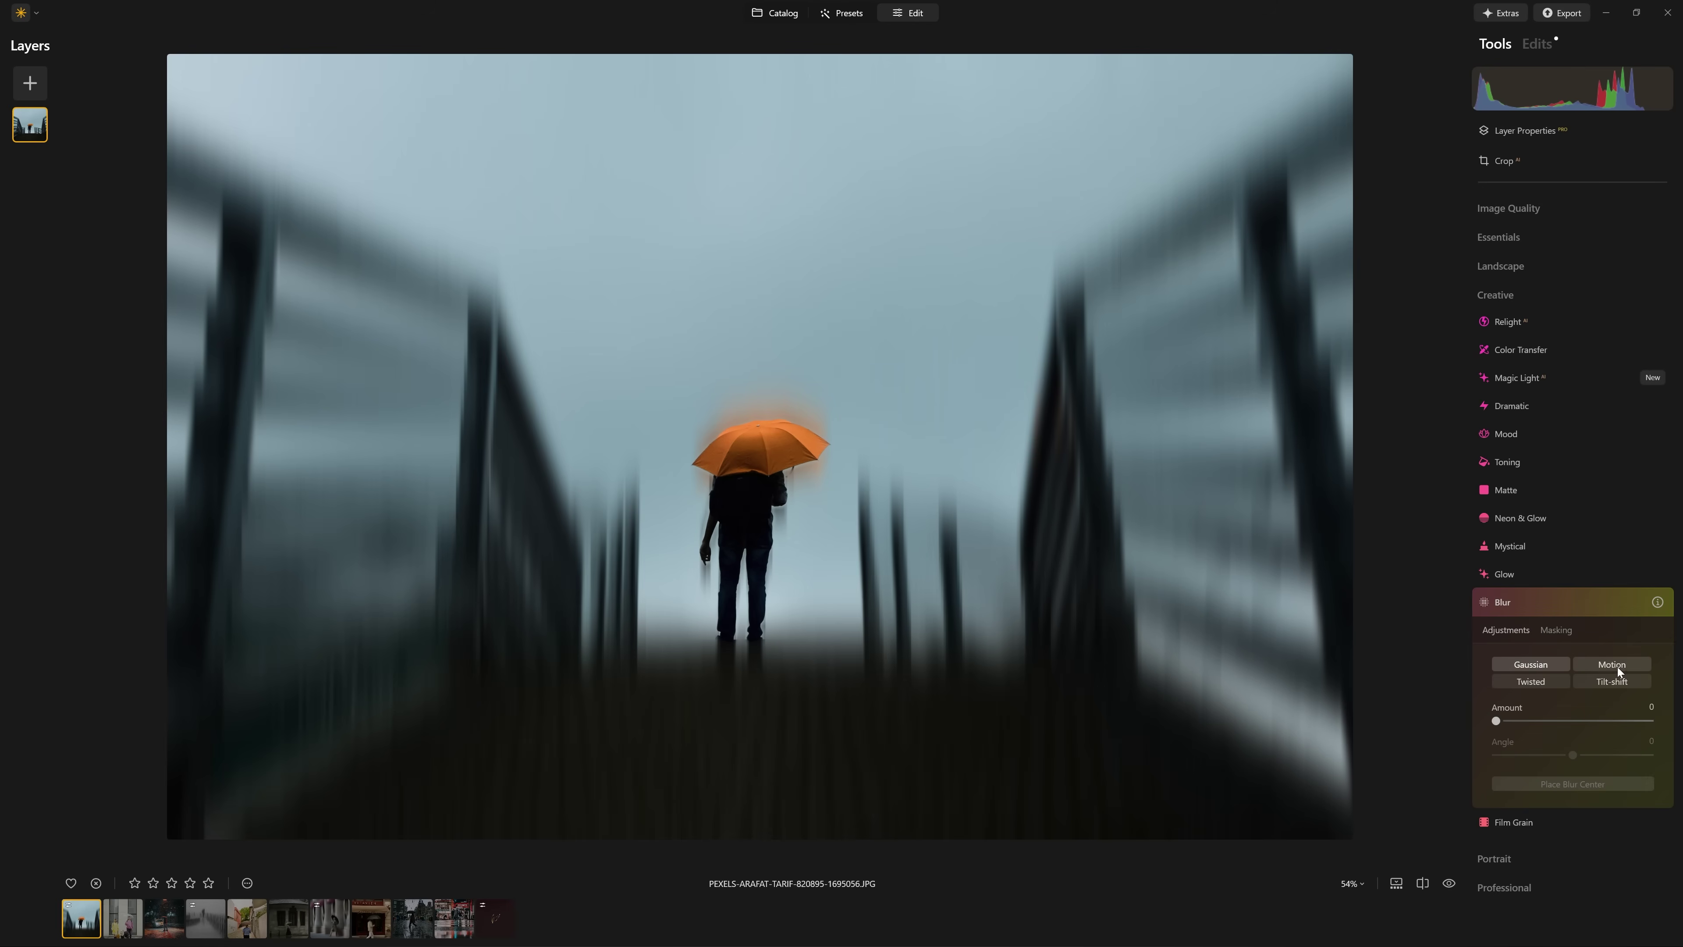
{"action": "left_click_drag", "start_coordinate": [1495, 721], "coordinate": [1649, 720]}
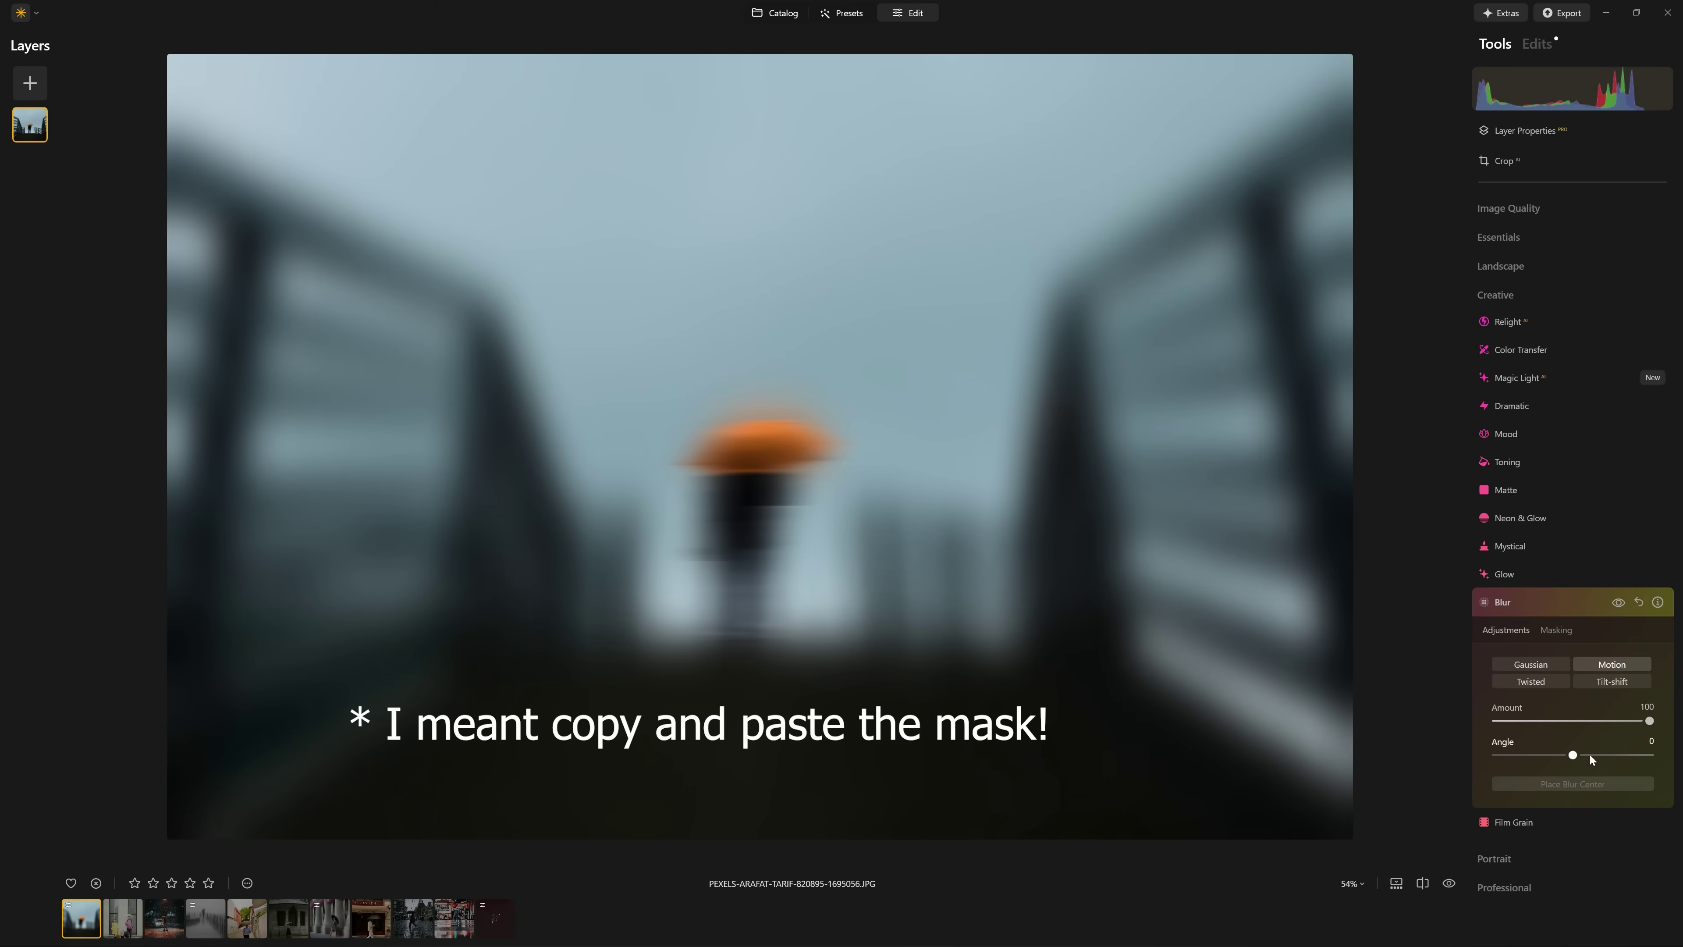
{"action": "left_click_drag", "start_coordinate": [1564, 755], "coordinate": [1650, 755]}
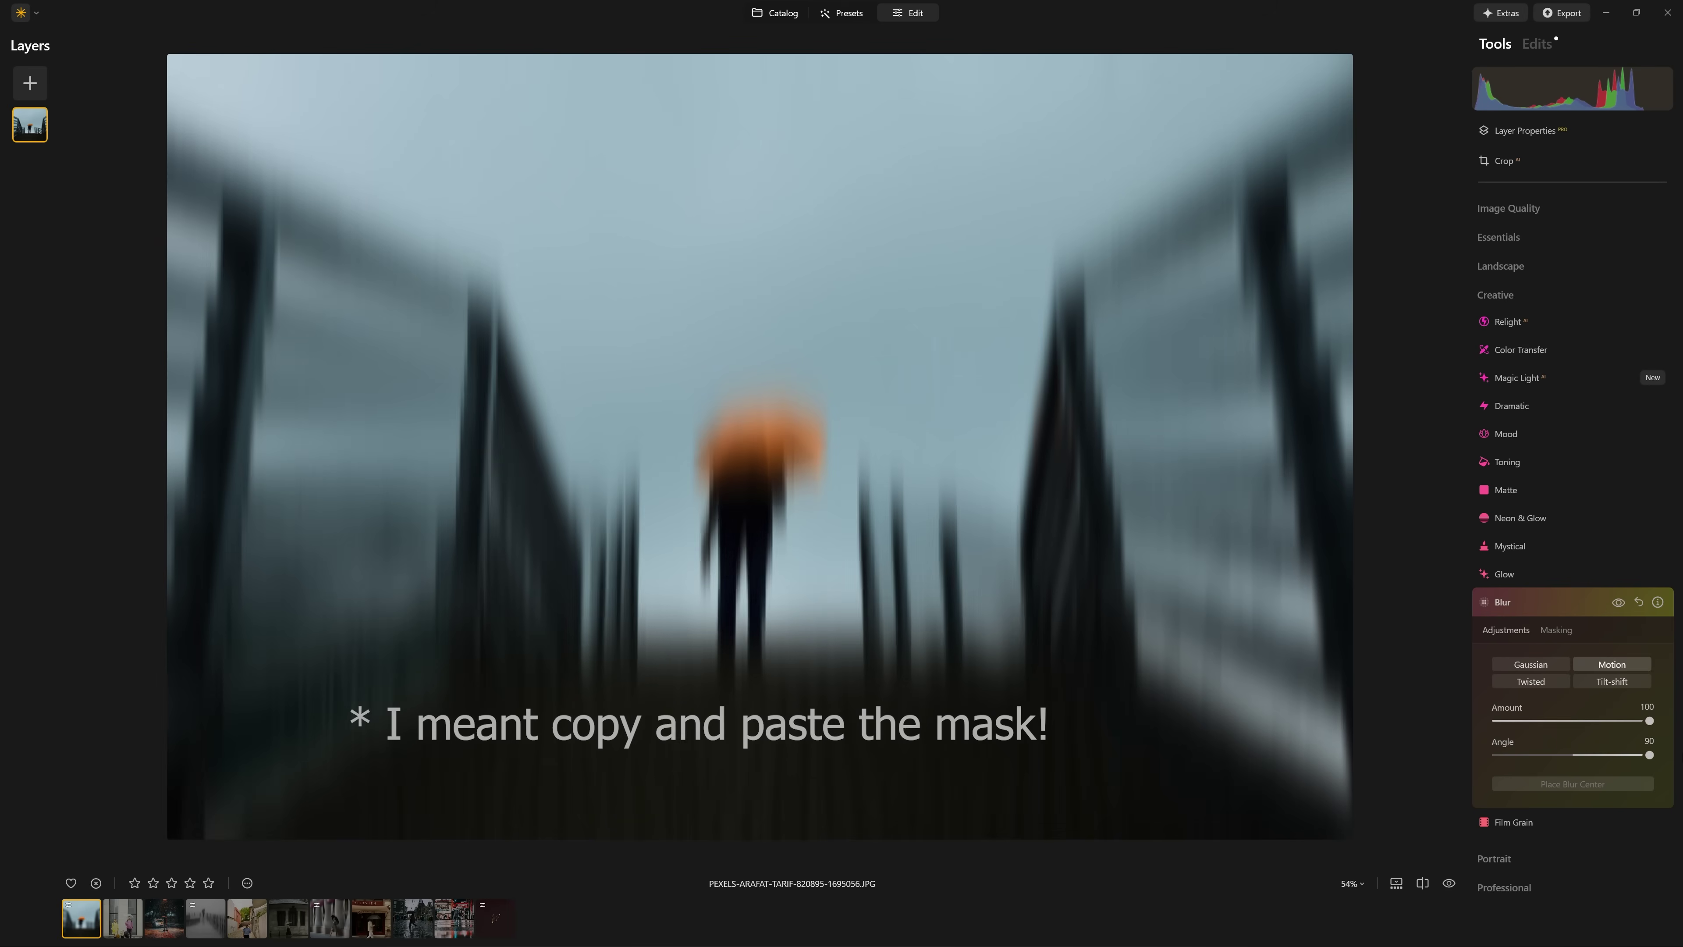
{"action": "left_click", "coordinate": [1611, 603]}
{"action": "left_click", "coordinate": [1611, 603]}
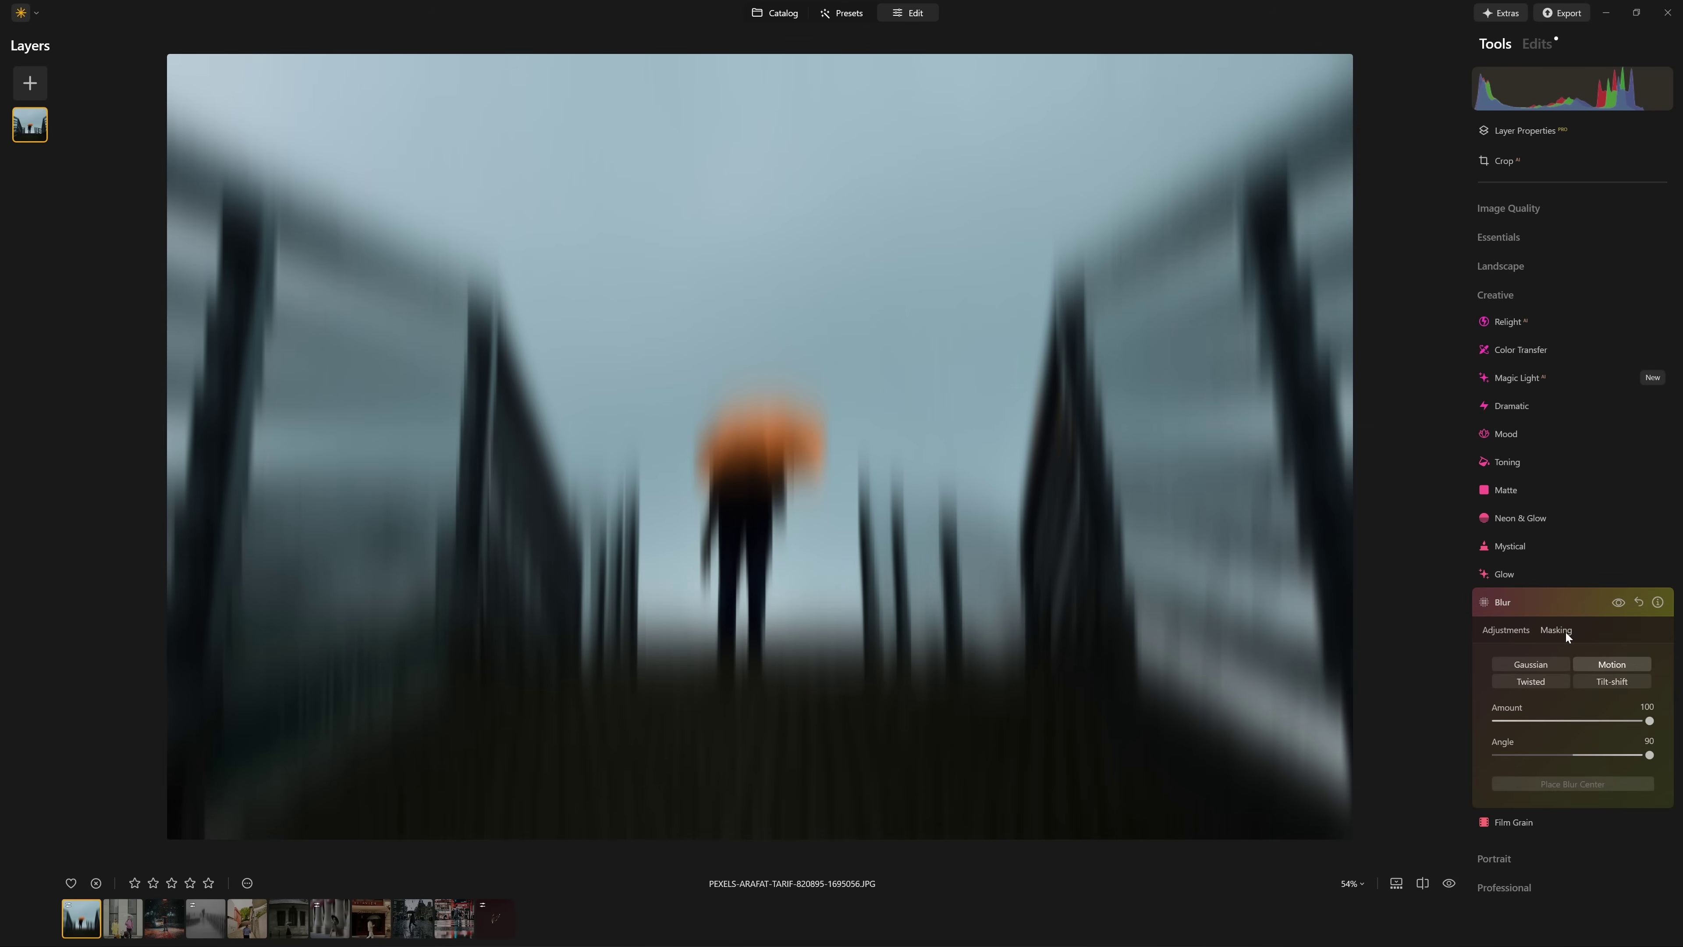
Copy the subject mask from the masked Blur step and paste it onto the new Blur step
{"action": "left_click", "coordinate": [1539, 43]}
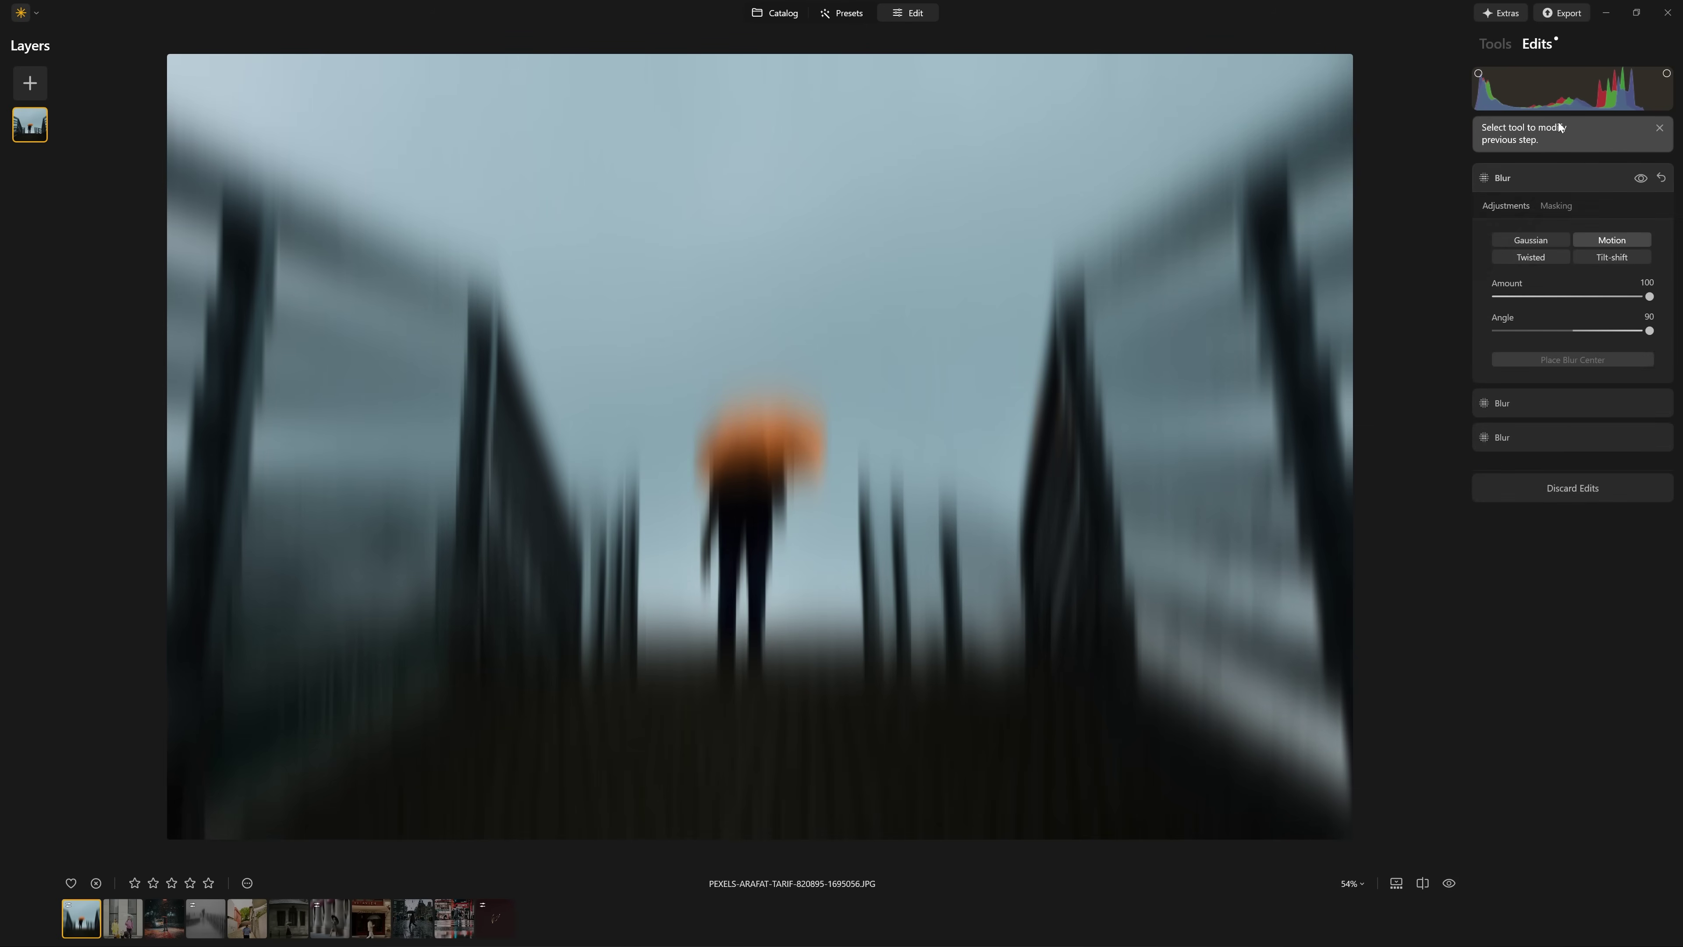
{"action": "left_click", "coordinate": [1567, 438]}
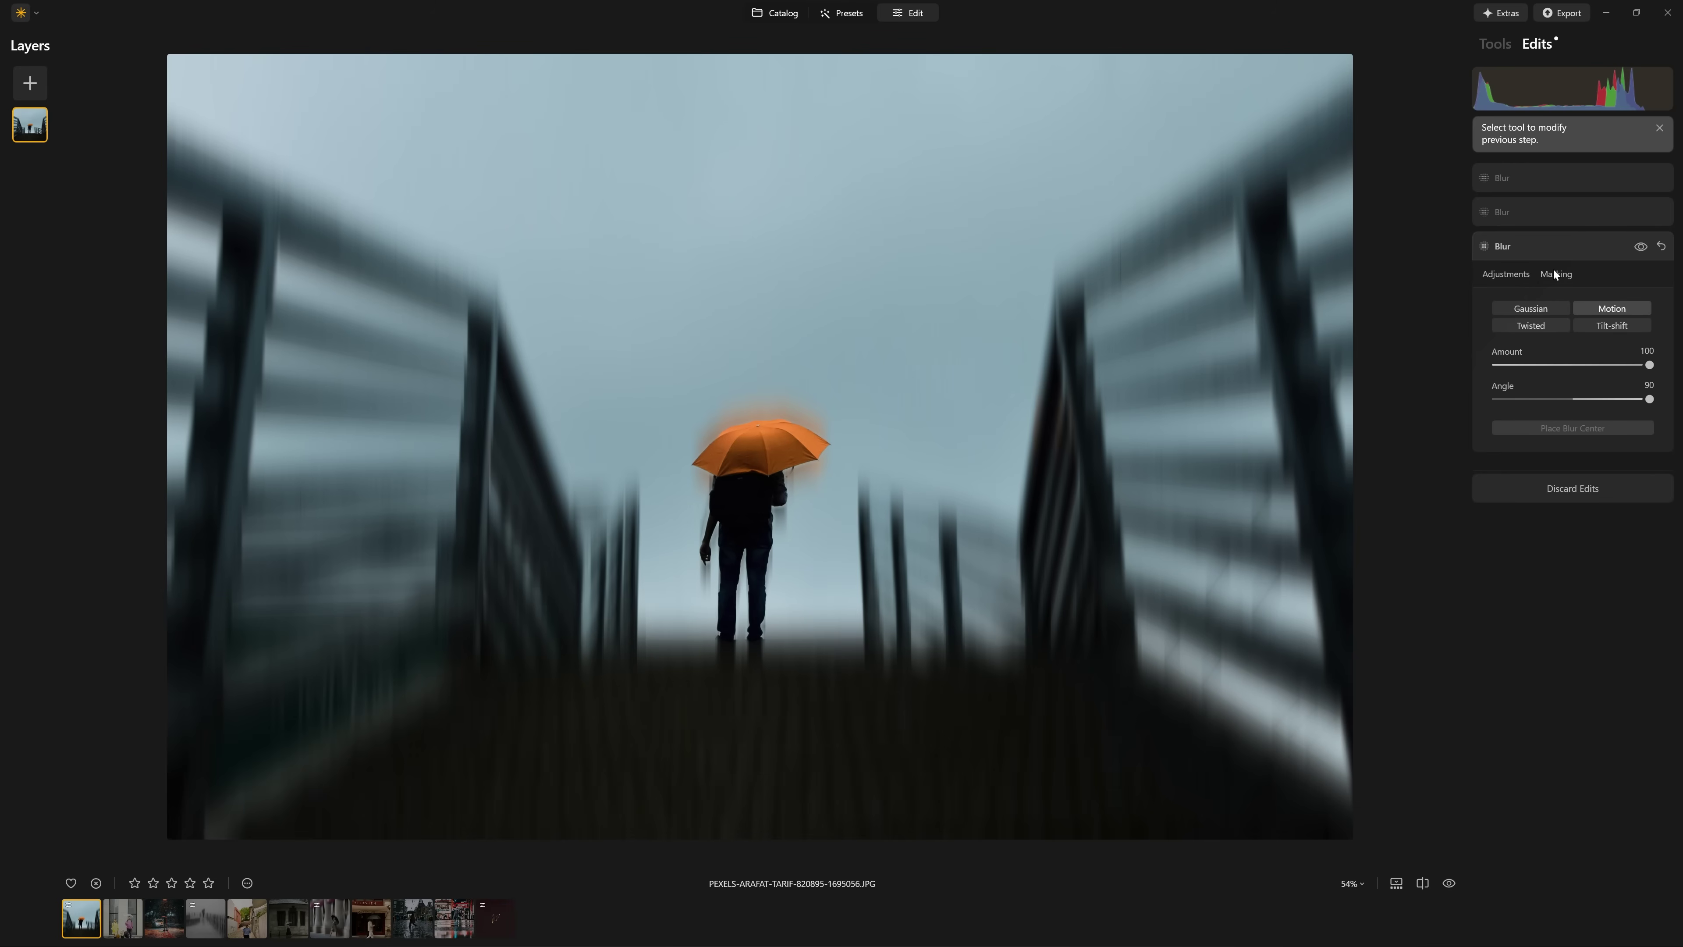
{"action": "left_click", "coordinate": [1554, 273]}
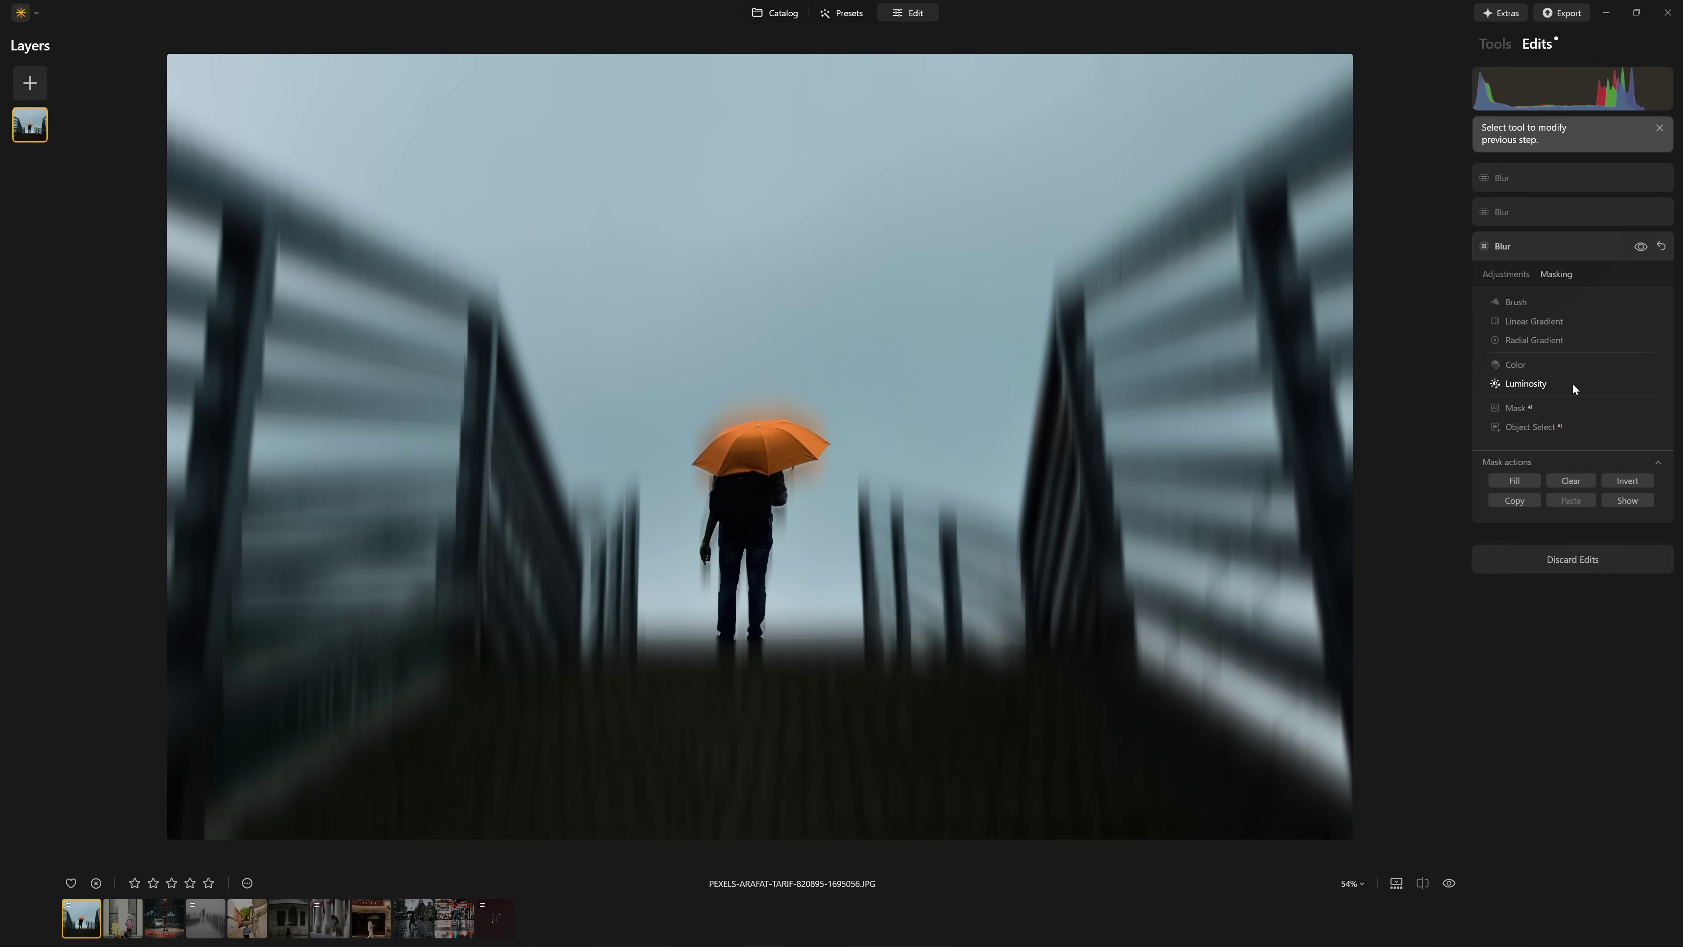
{"action": "left_click", "coordinate": [1617, 501]}
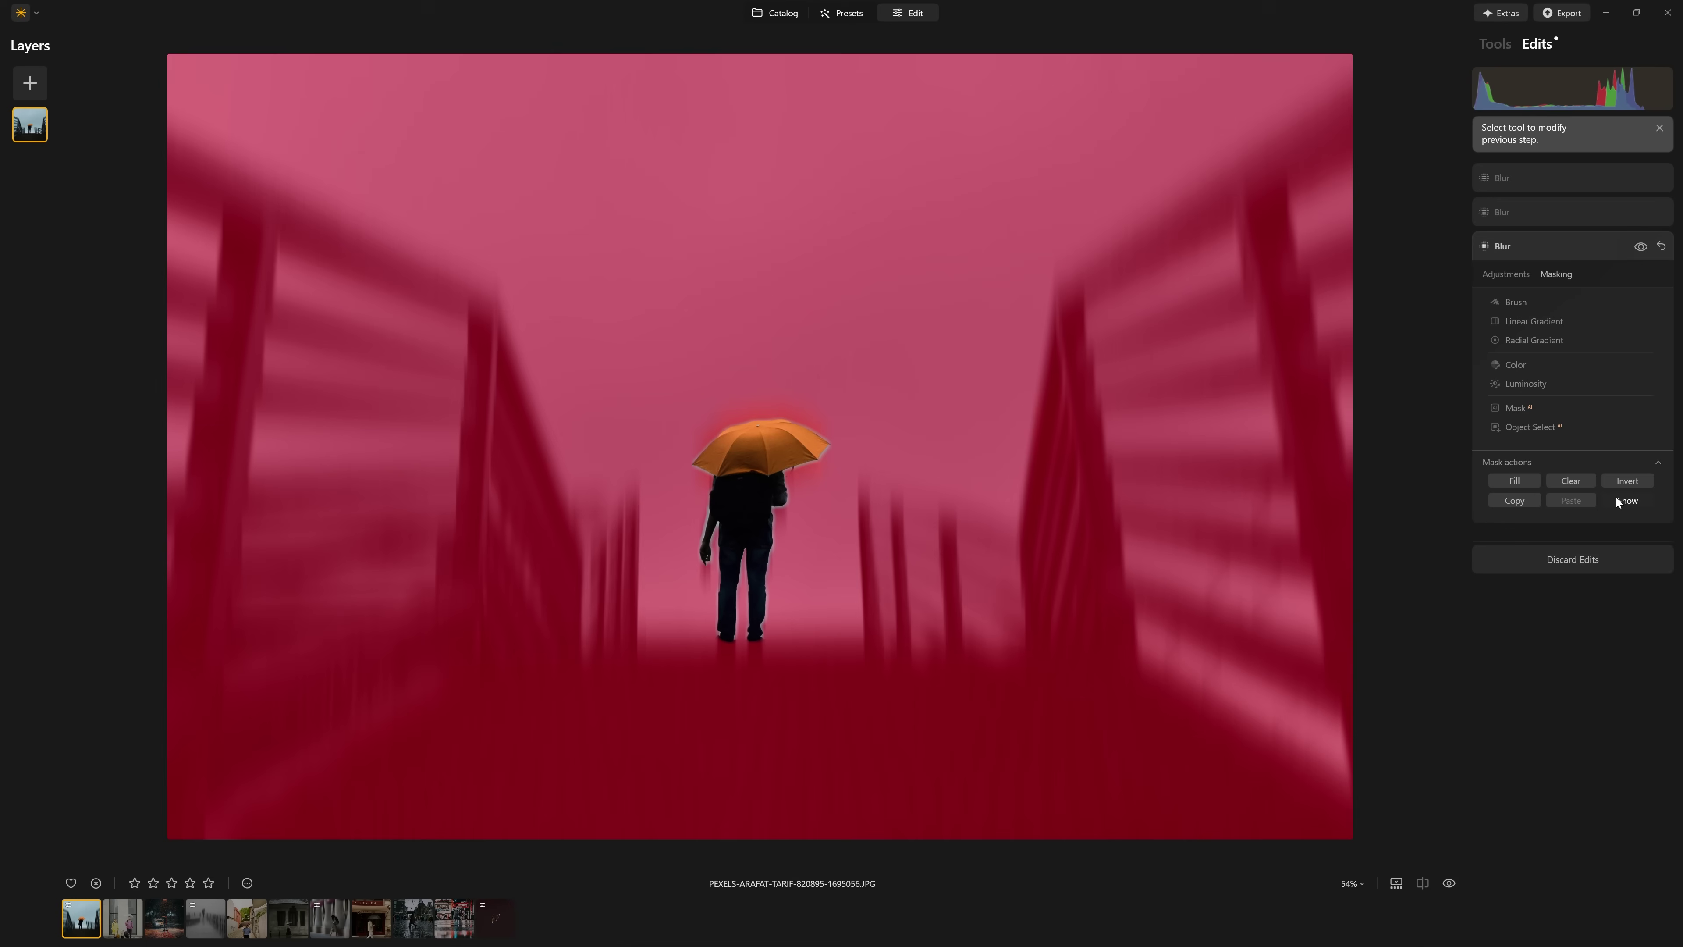
{"action": "left_click", "coordinate": [1513, 501]}
{"action": "left_click", "coordinate": [1517, 176]}
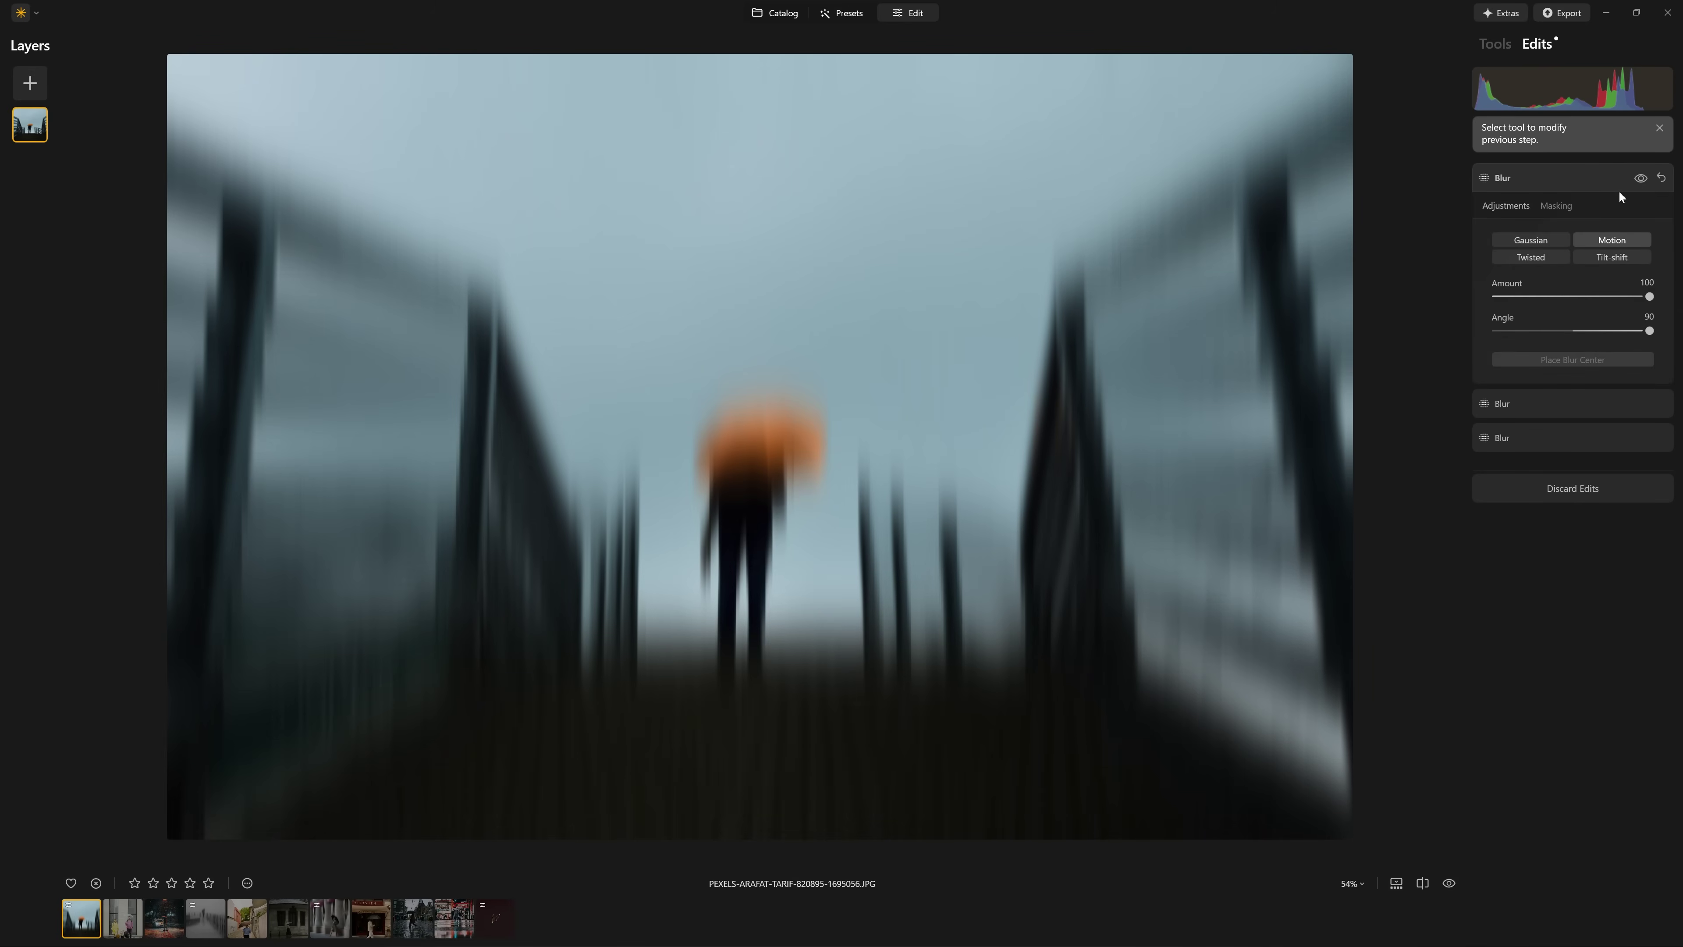
{"action": "left_click", "coordinate": [1555, 205]}
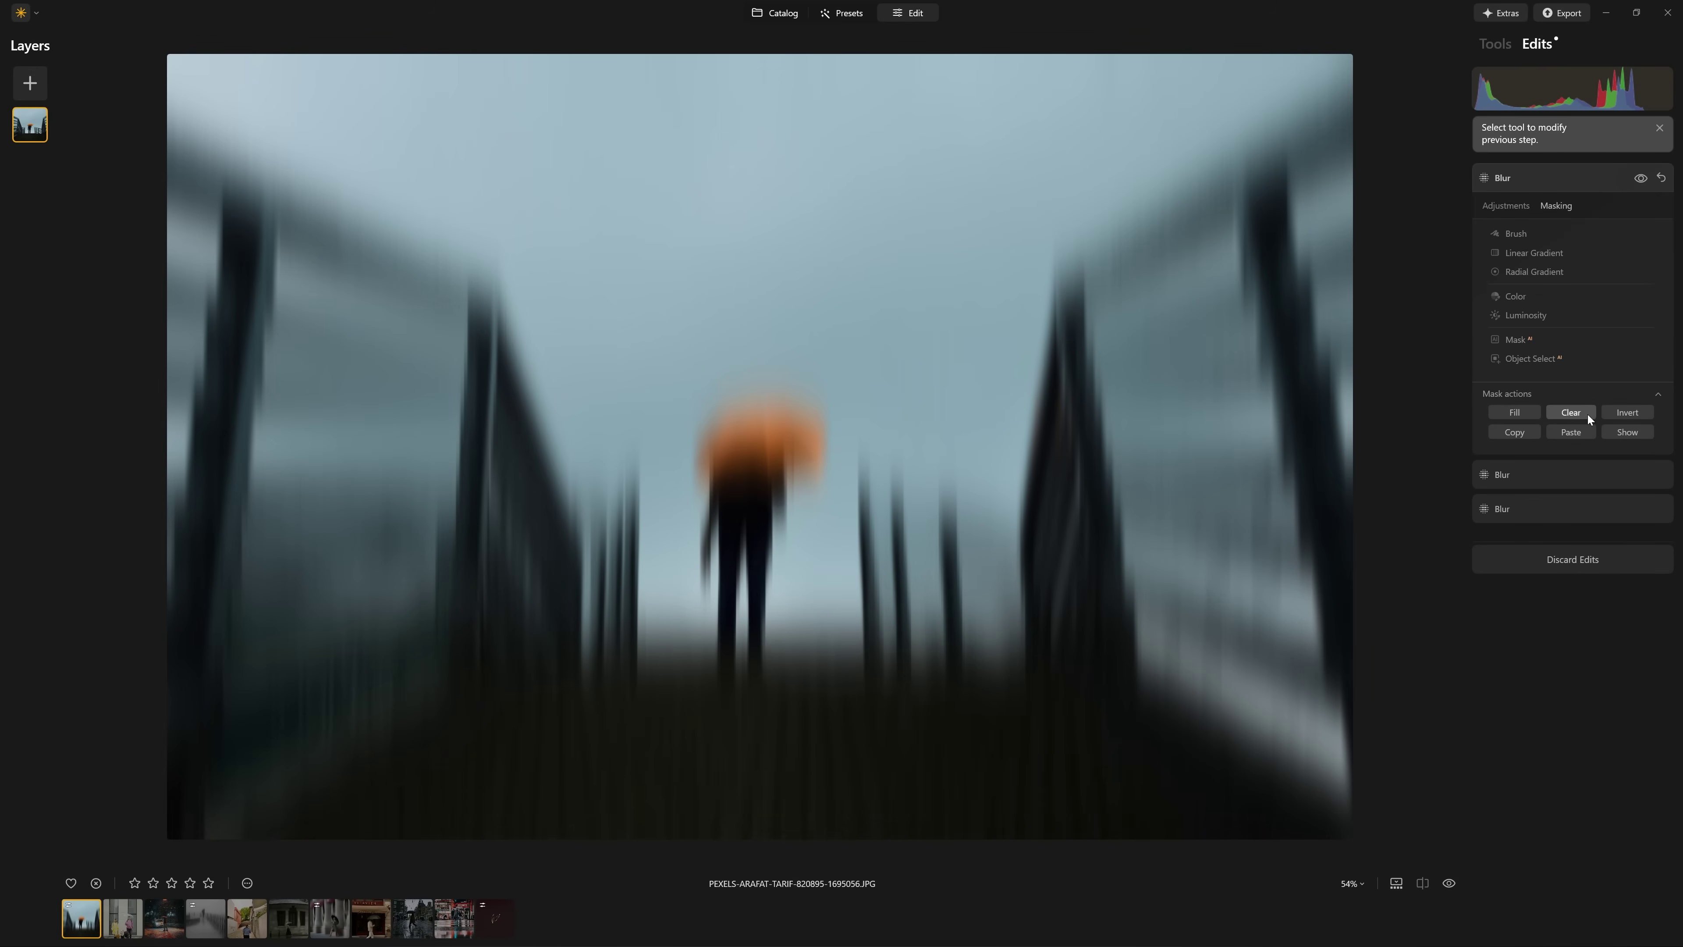
{"action": "left_click", "coordinate": [1580, 431]}
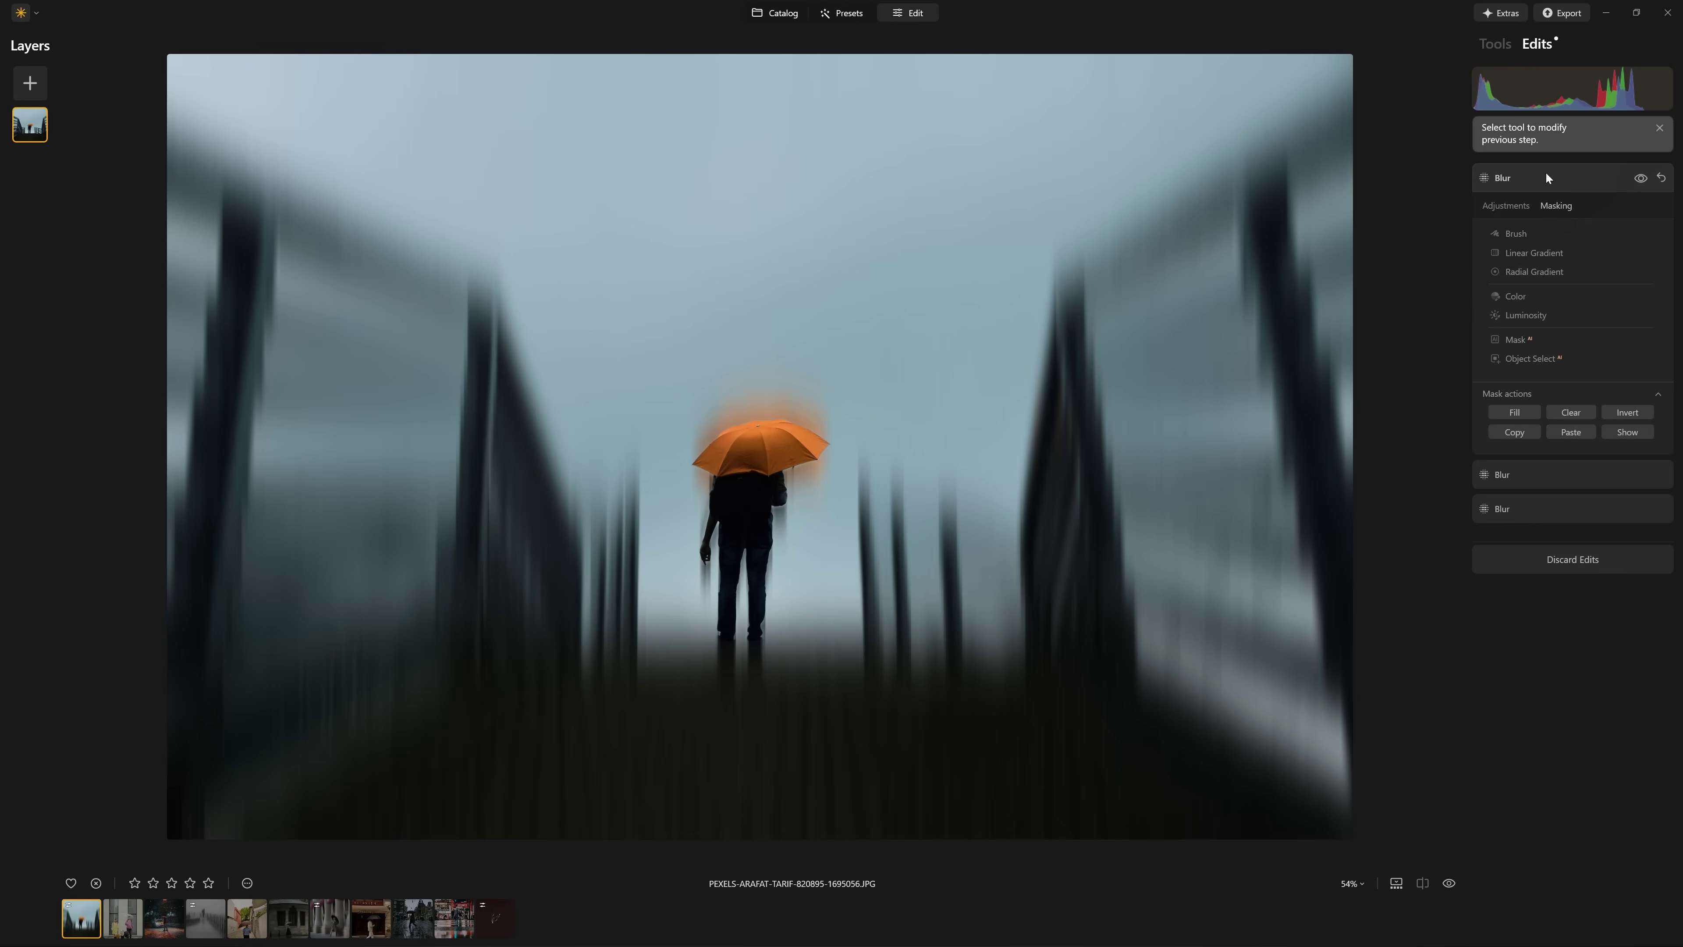
{"action": "left_click", "coordinate": [1575, 177]}
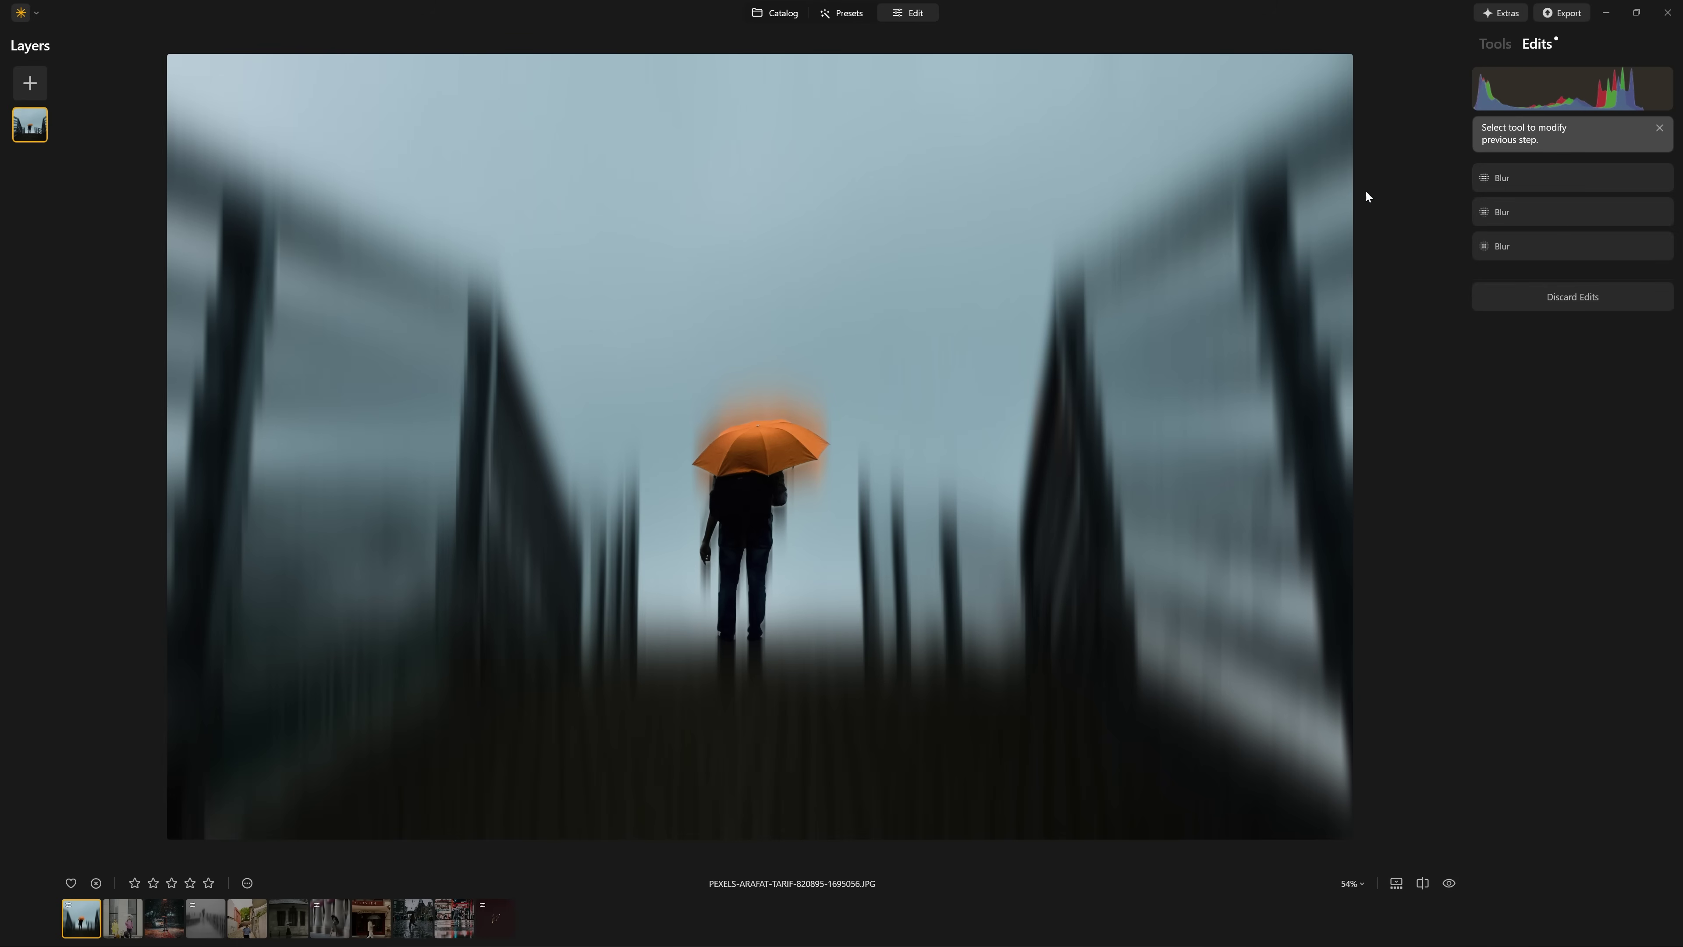
Compare the edited umbrella photo with its original, zooming to 100% on the figure
{"action": "key", "text": "backslash"}
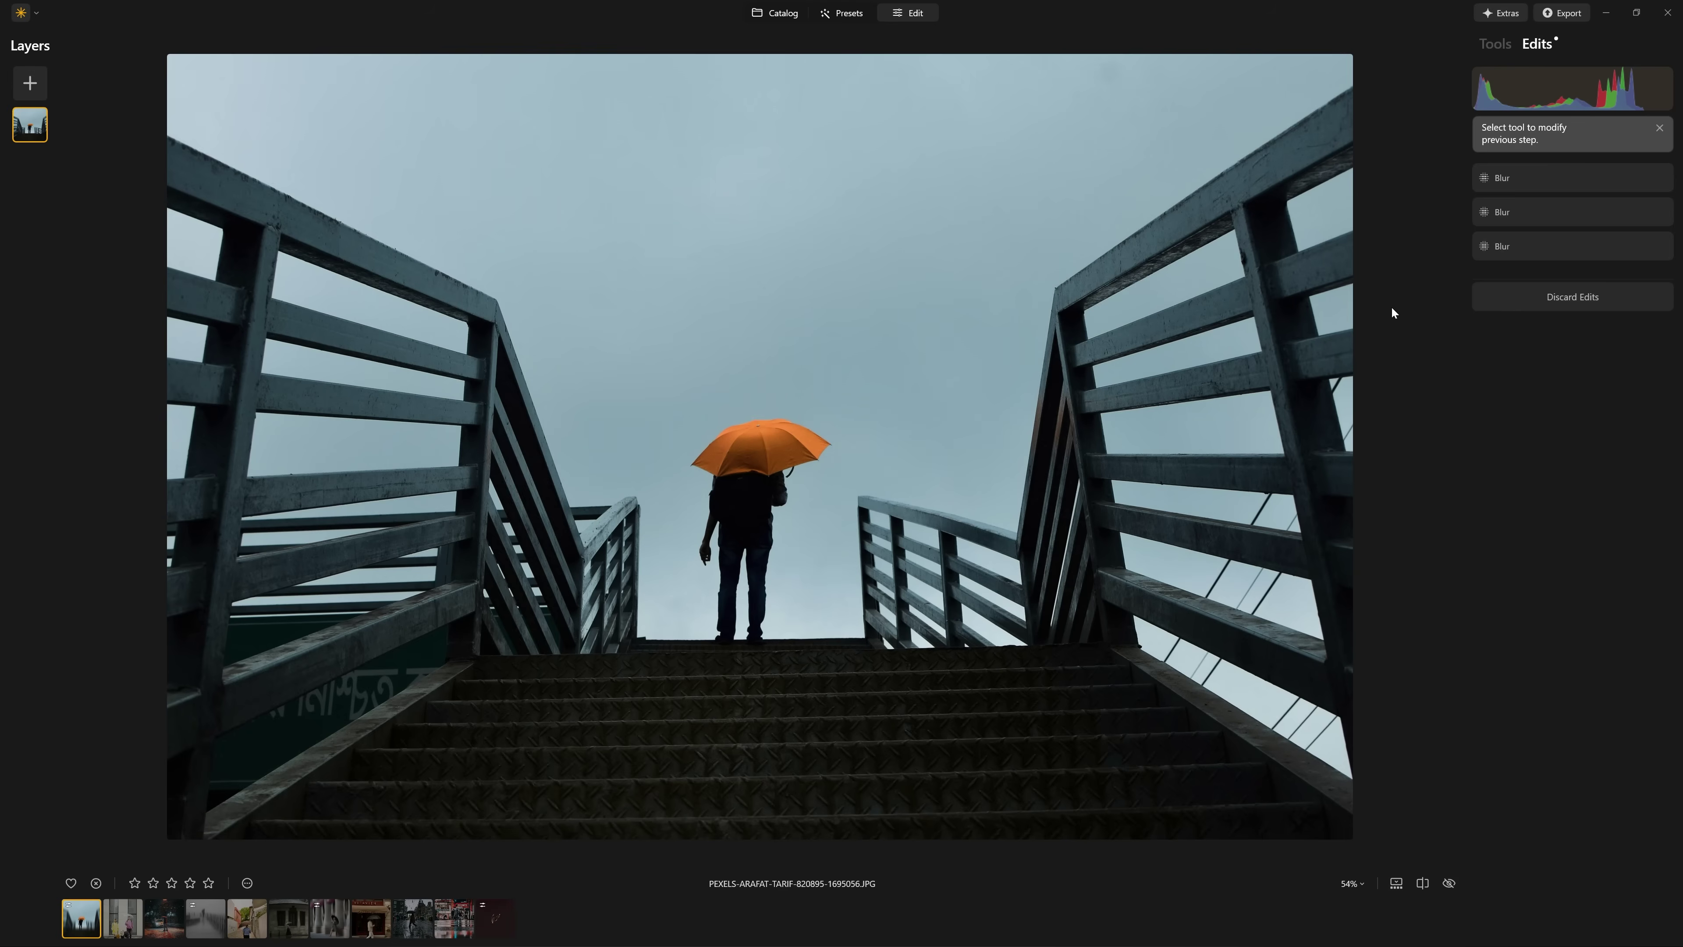
{"action": "key", "text": "backslash"}
{"action": "key", "text": "backslash"}
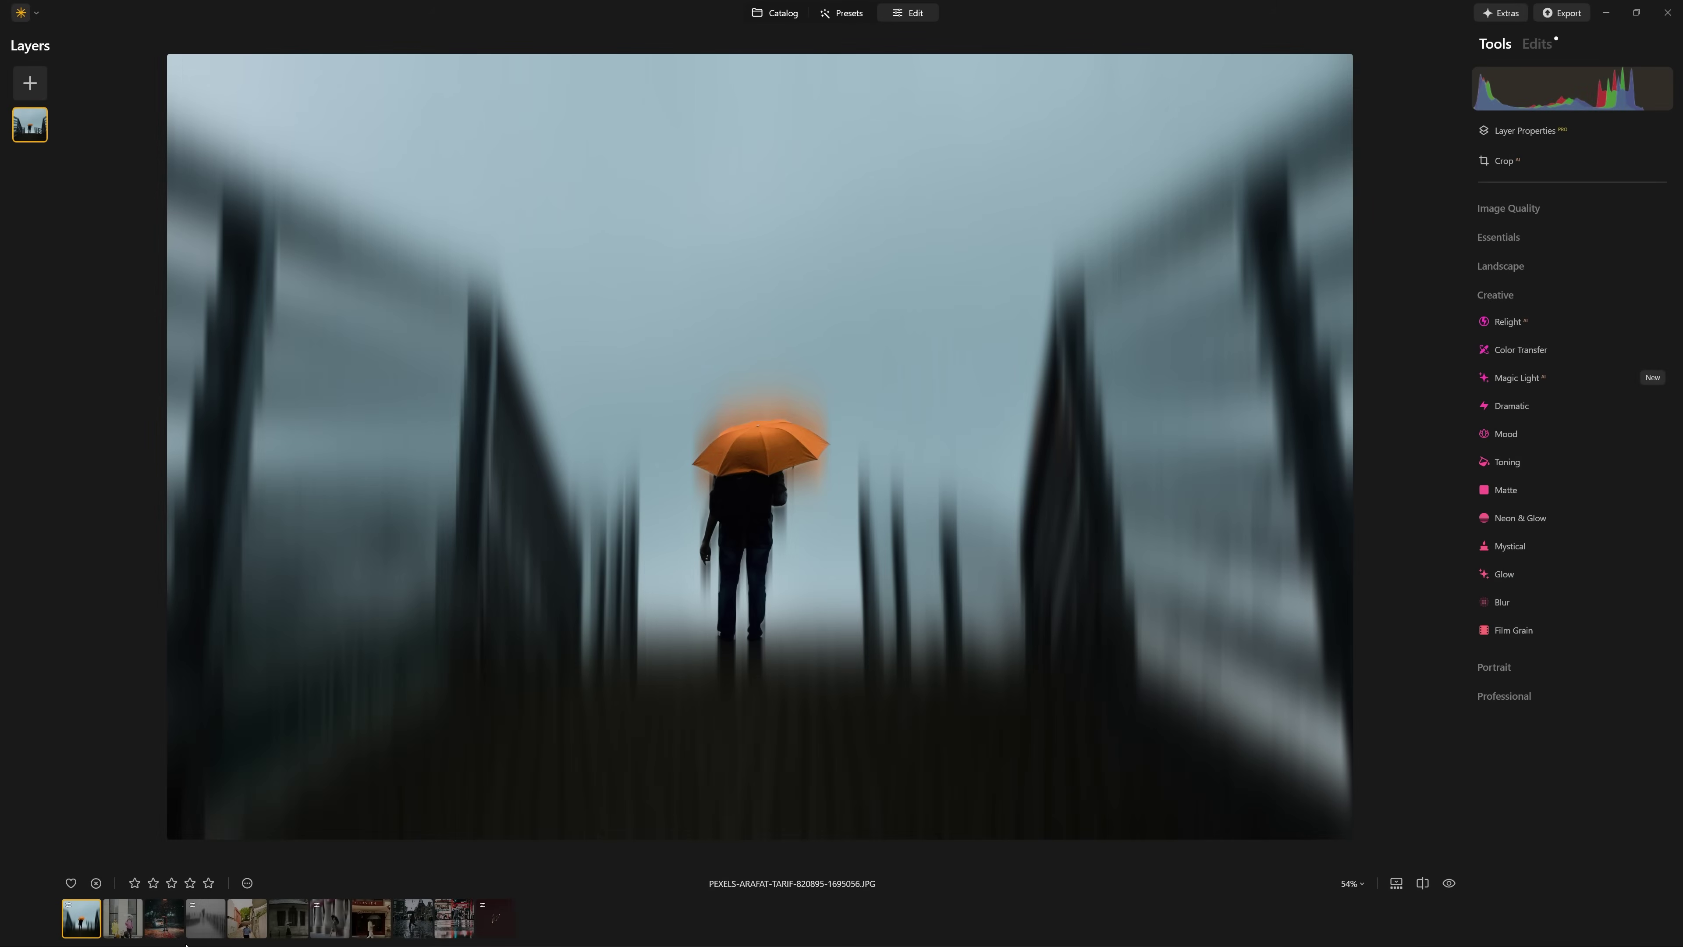
{"action": "left_click", "coordinate": [208, 923]}
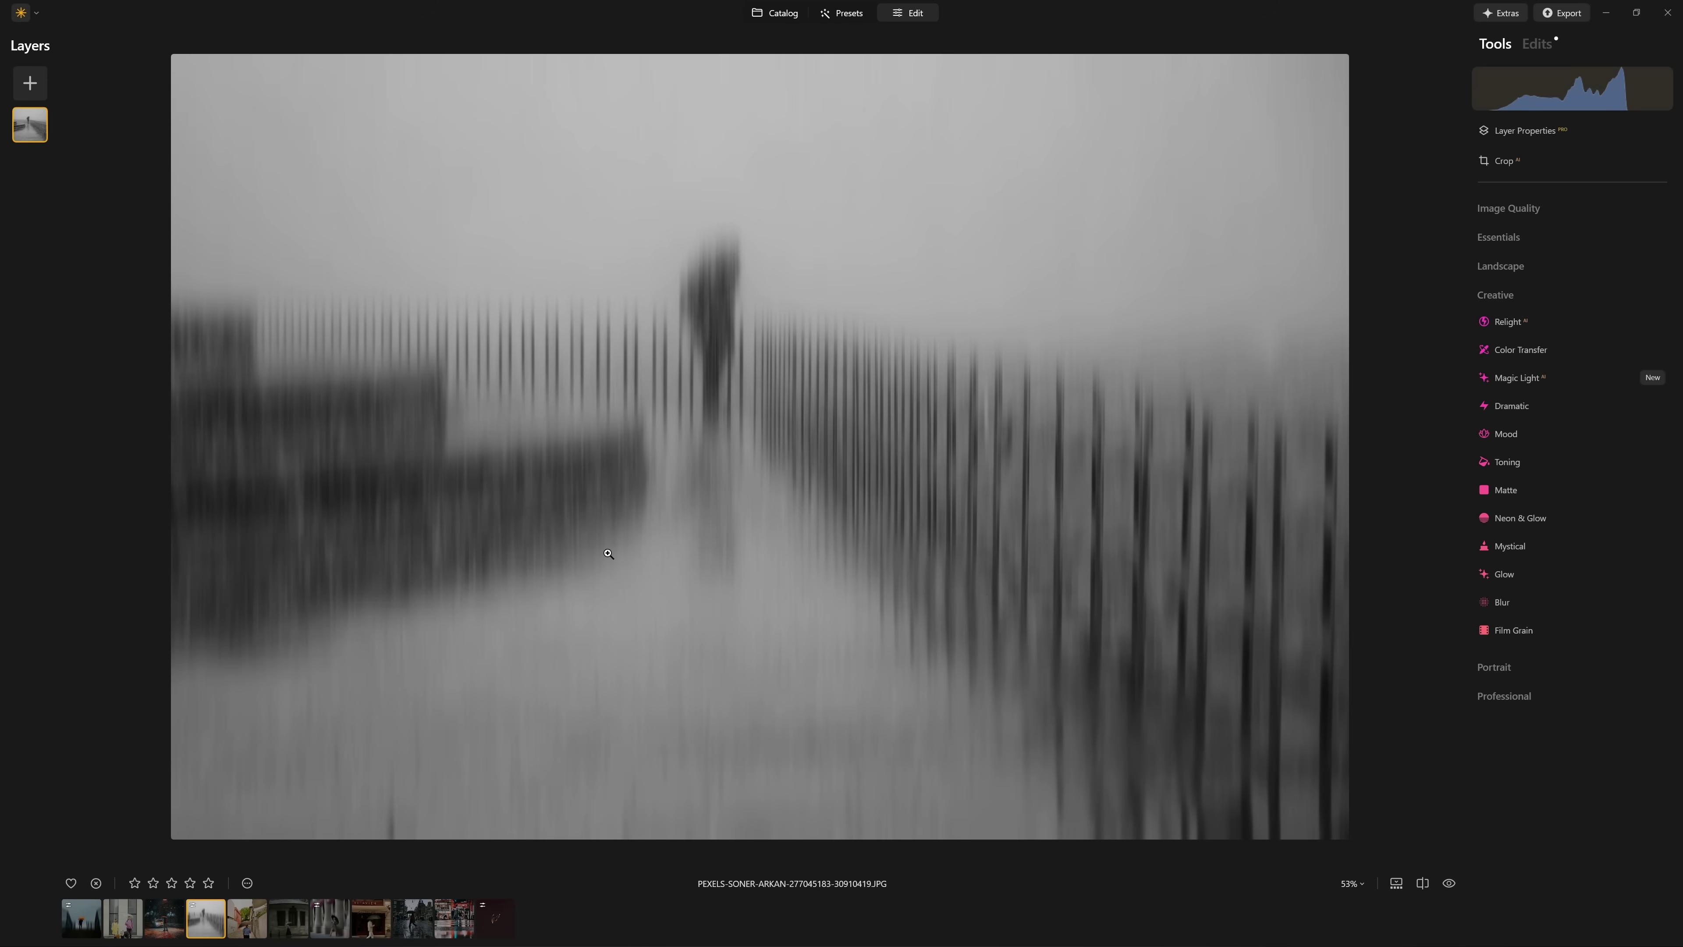
{"action": "left_click", "coordinate": [80, 918]}
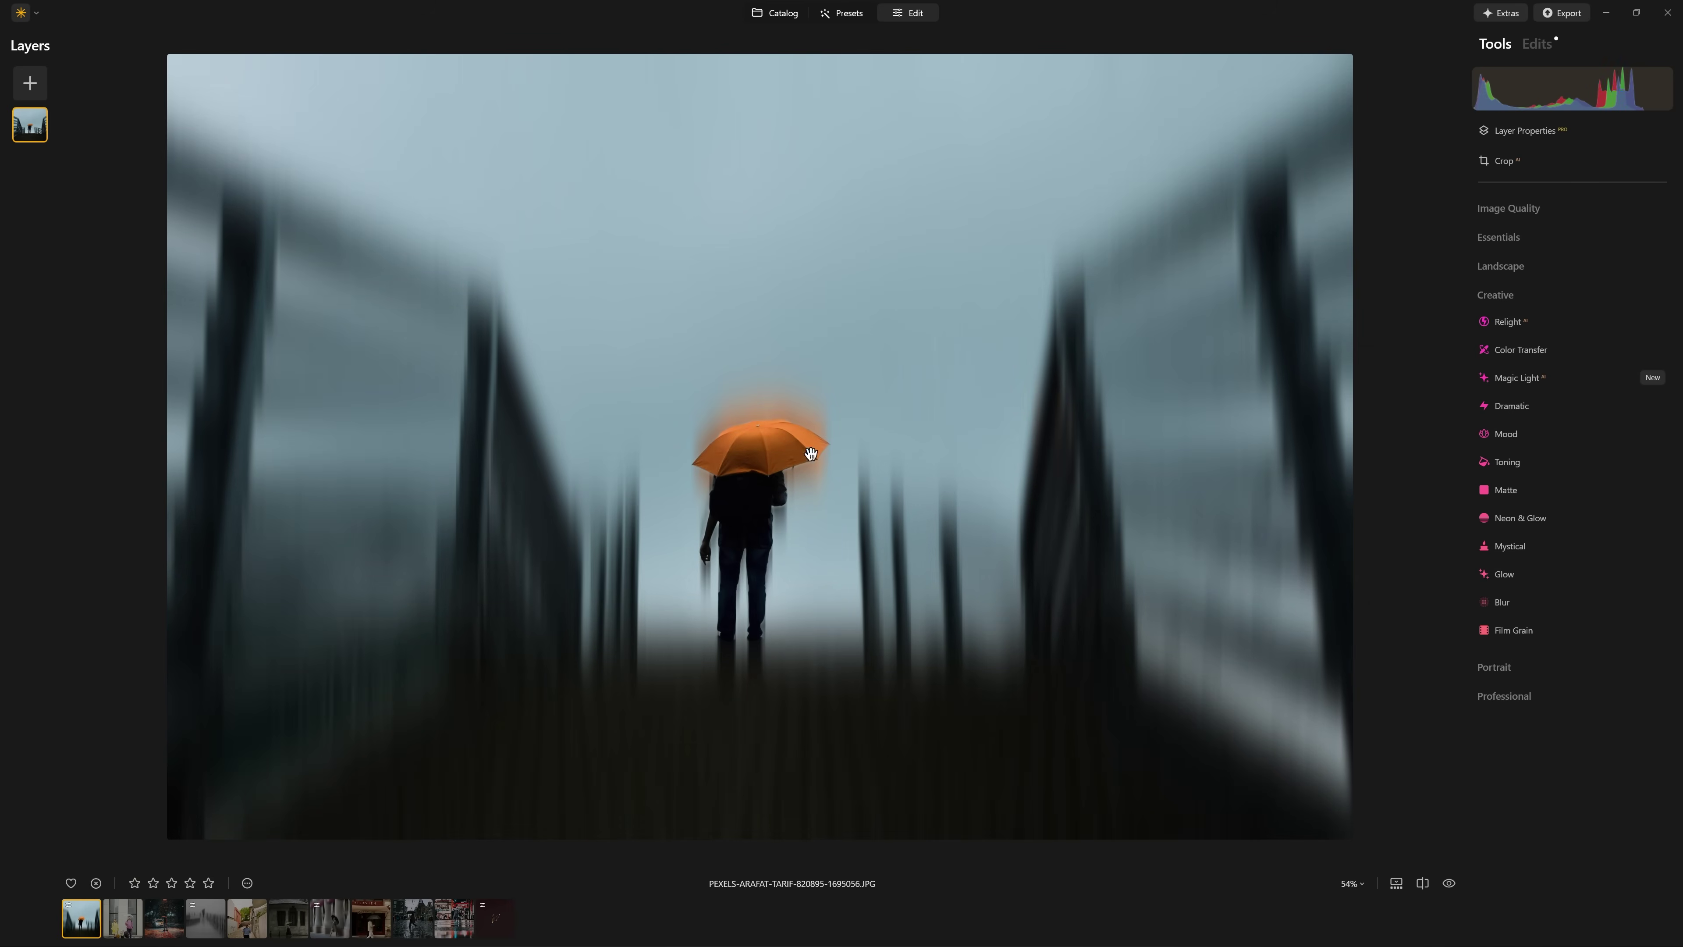
{"action": "left_click", "coordinate": [789, 502]}
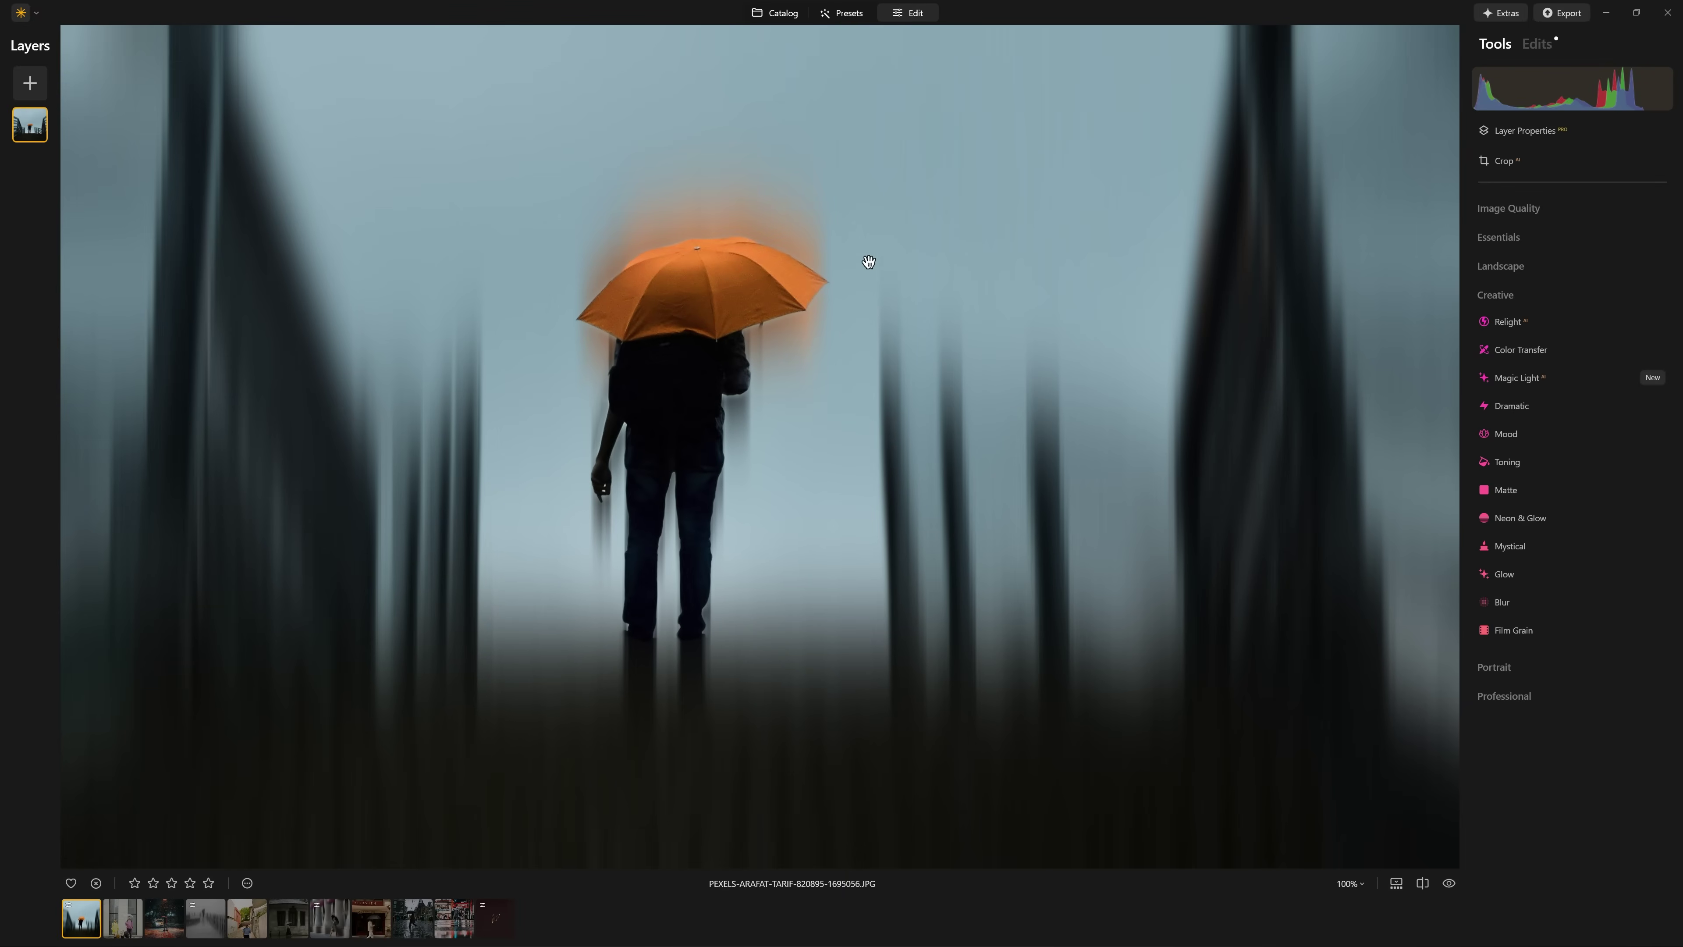
{"action": "left_click", "coordinate": [918, 535]}
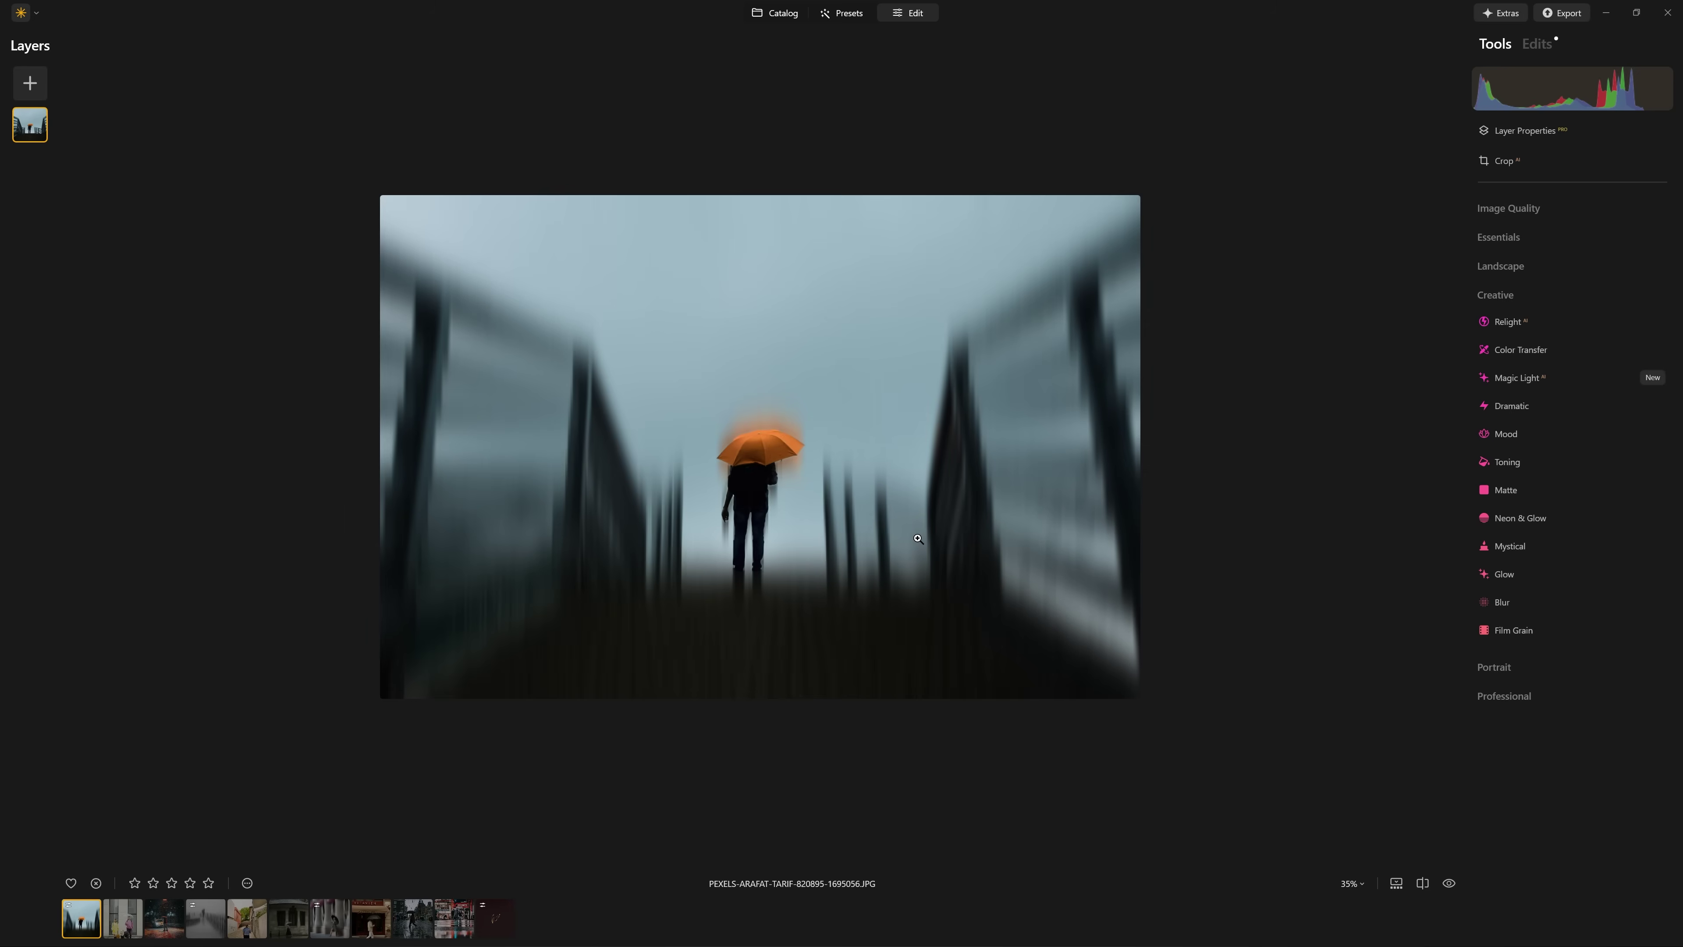
{"action": "key", "text": "backslash"}
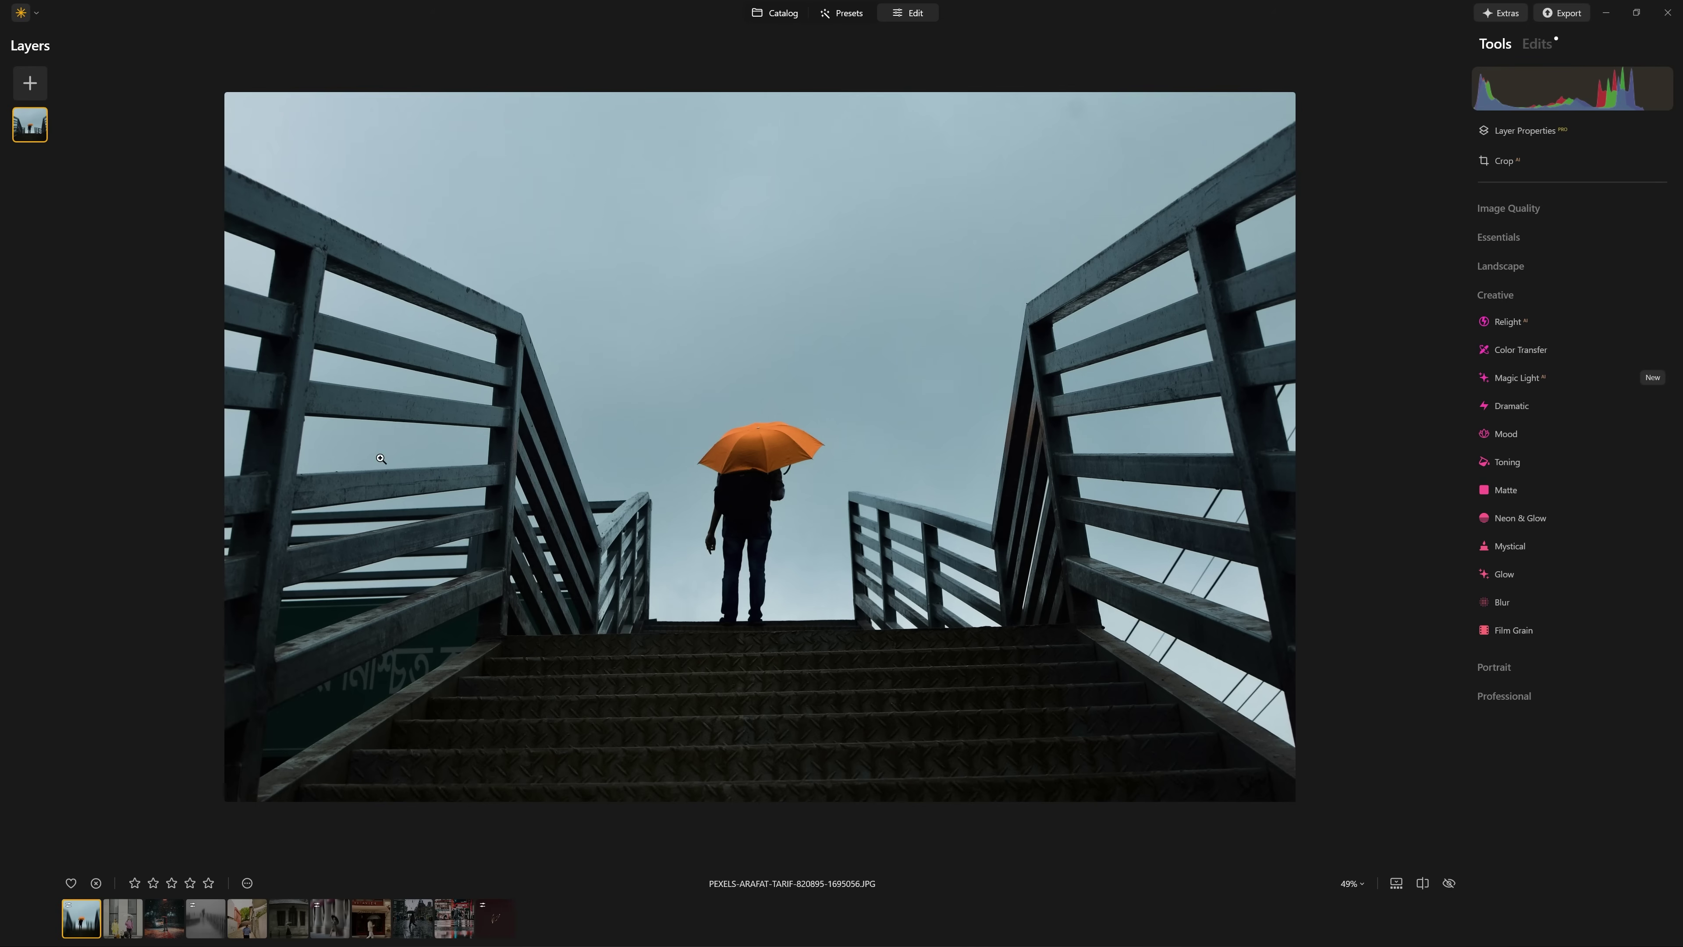
{"action": "key", "text": "backslash"}
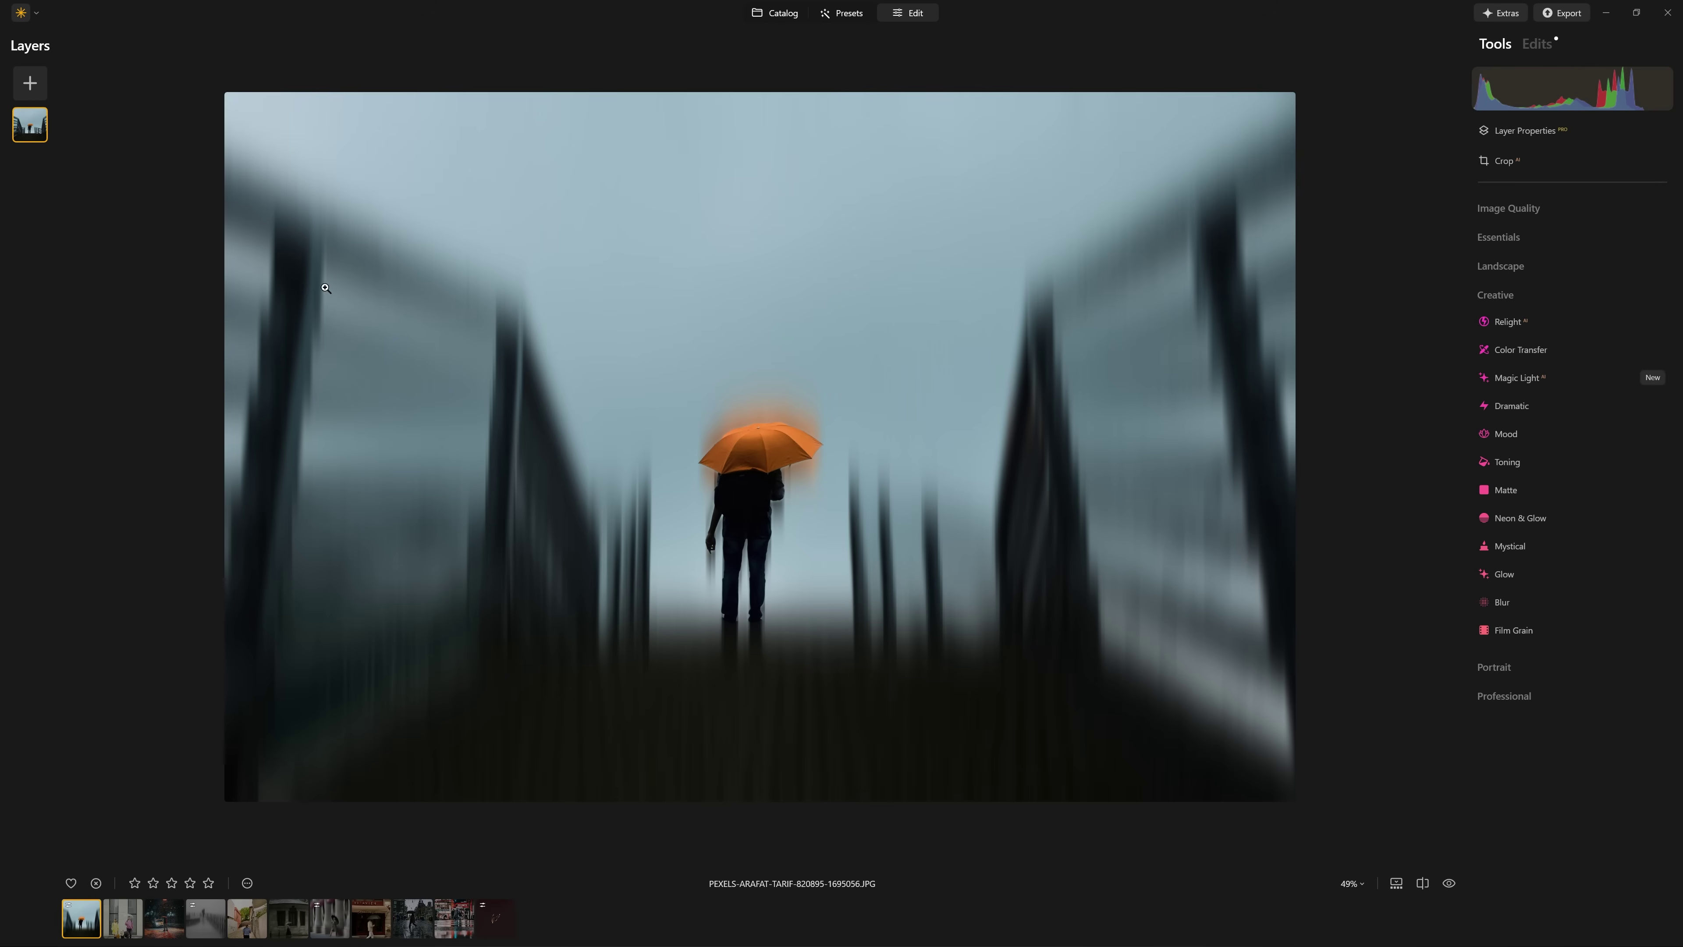
{"action": "key", "text": "backslash"}
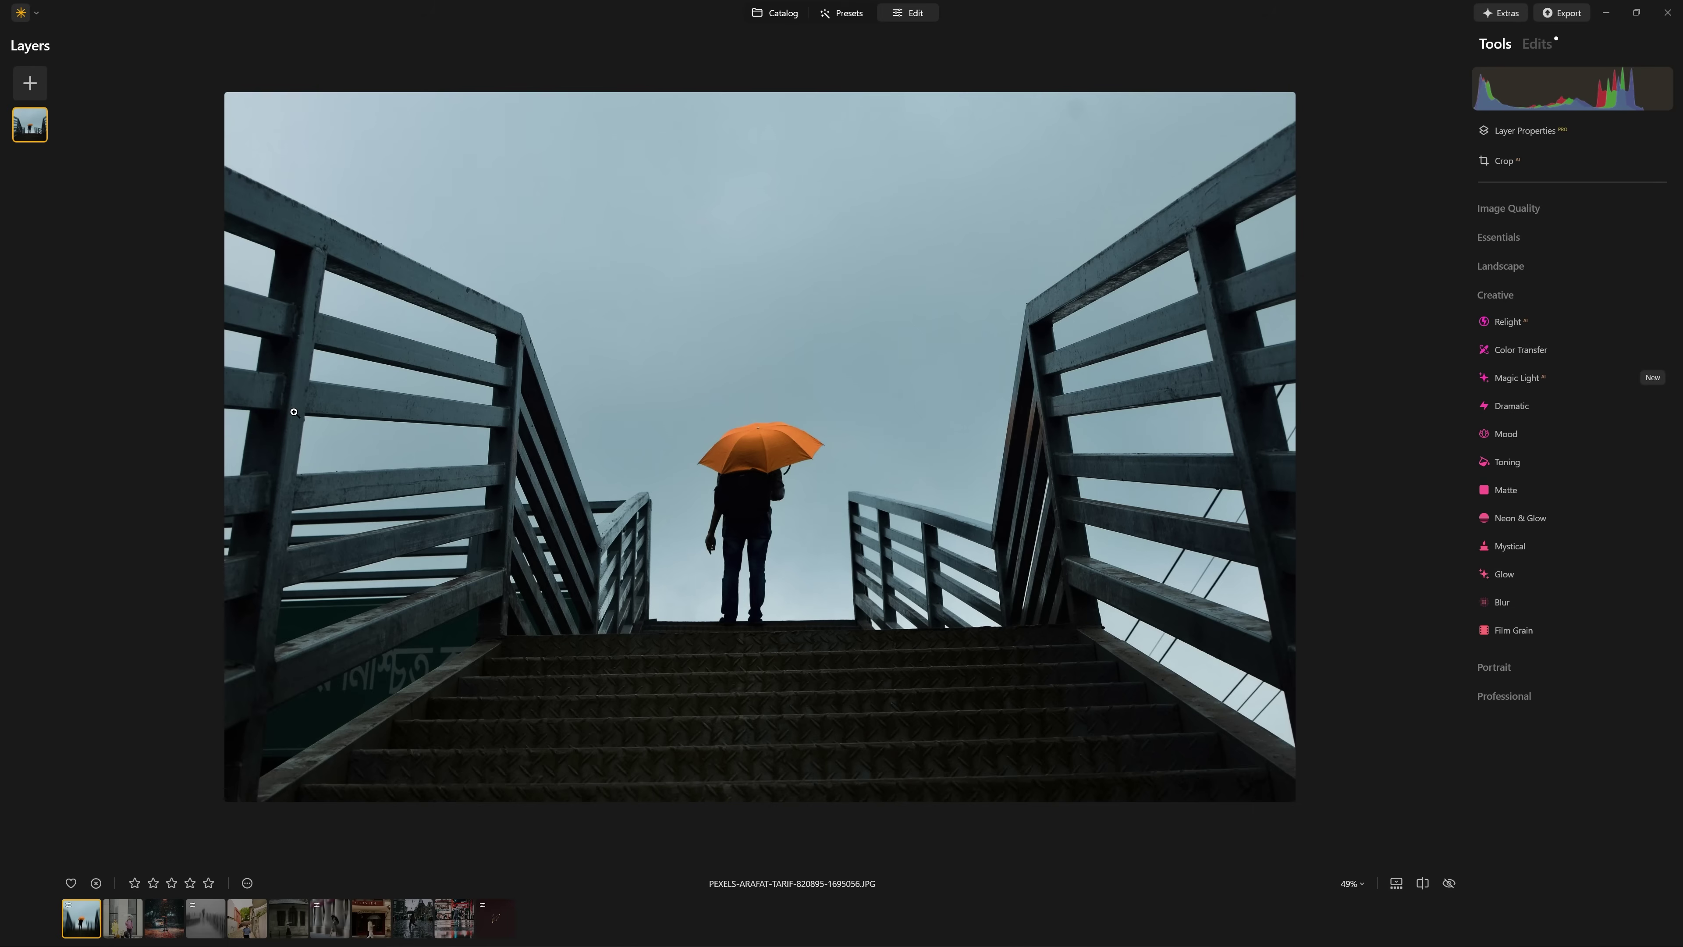
{"action": "key", "text": "backslash"}
Open the foggy grey fence photo from the filmstrip
{"action": "scroll", "coordinate": [274, 368], "scroll_direction": "up", "scroll_amount": 1}
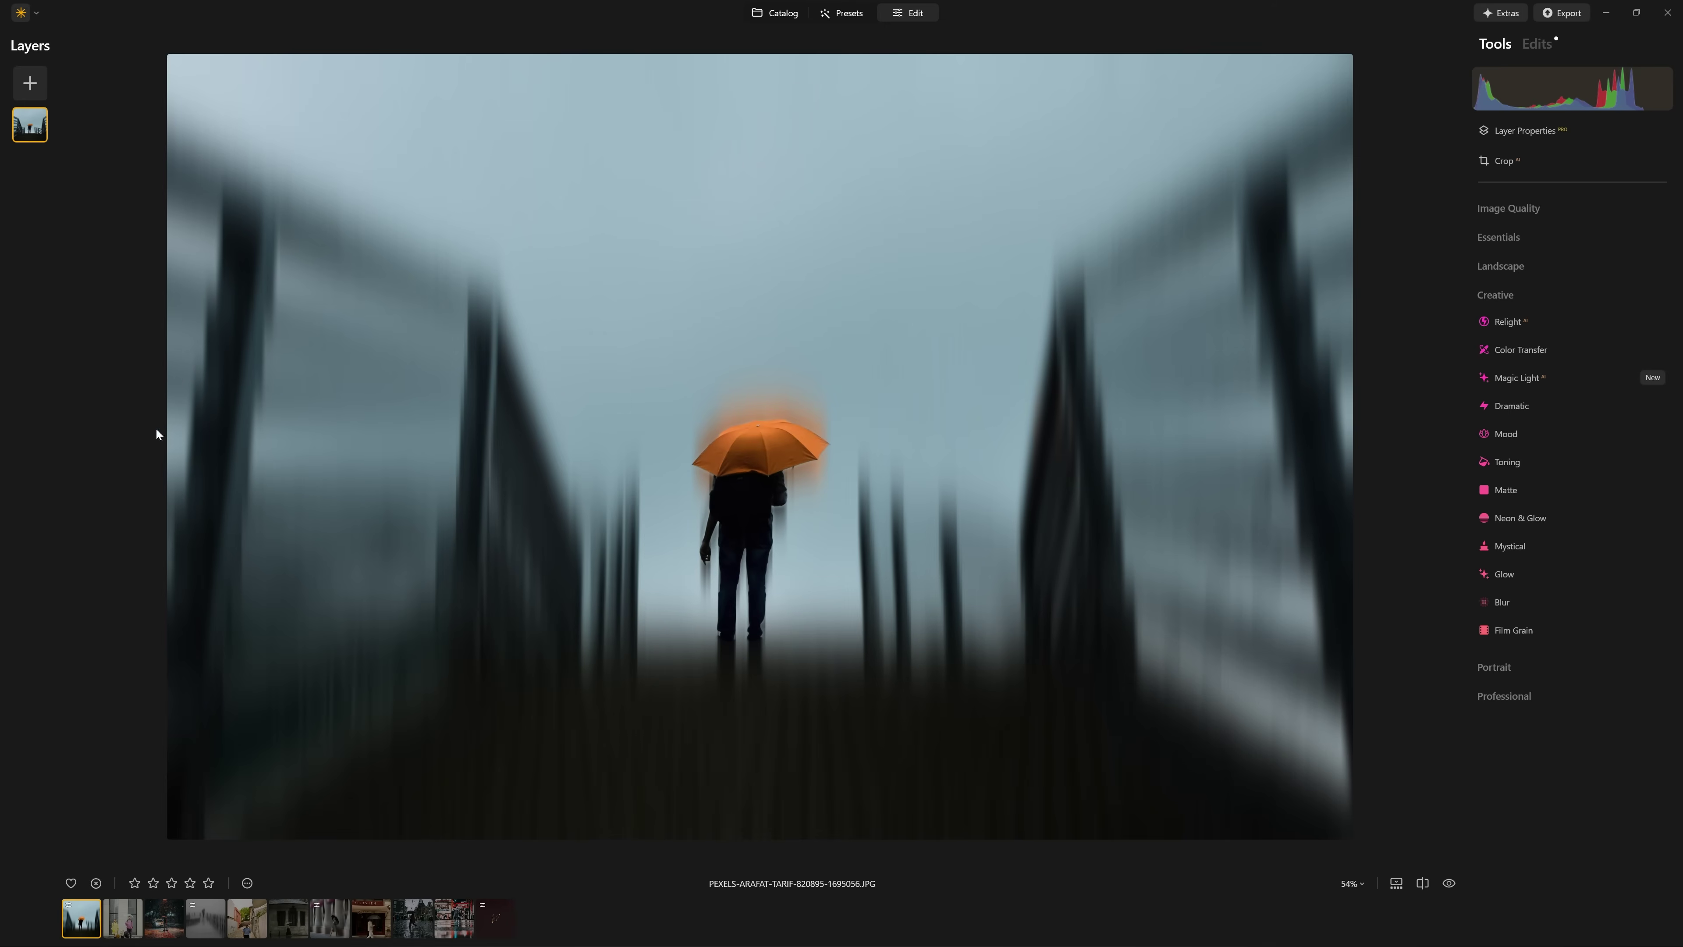
{"action": "scroll", "coordinate": [156, 430], "scroll_direction": "up", "scroll_amount": 3}
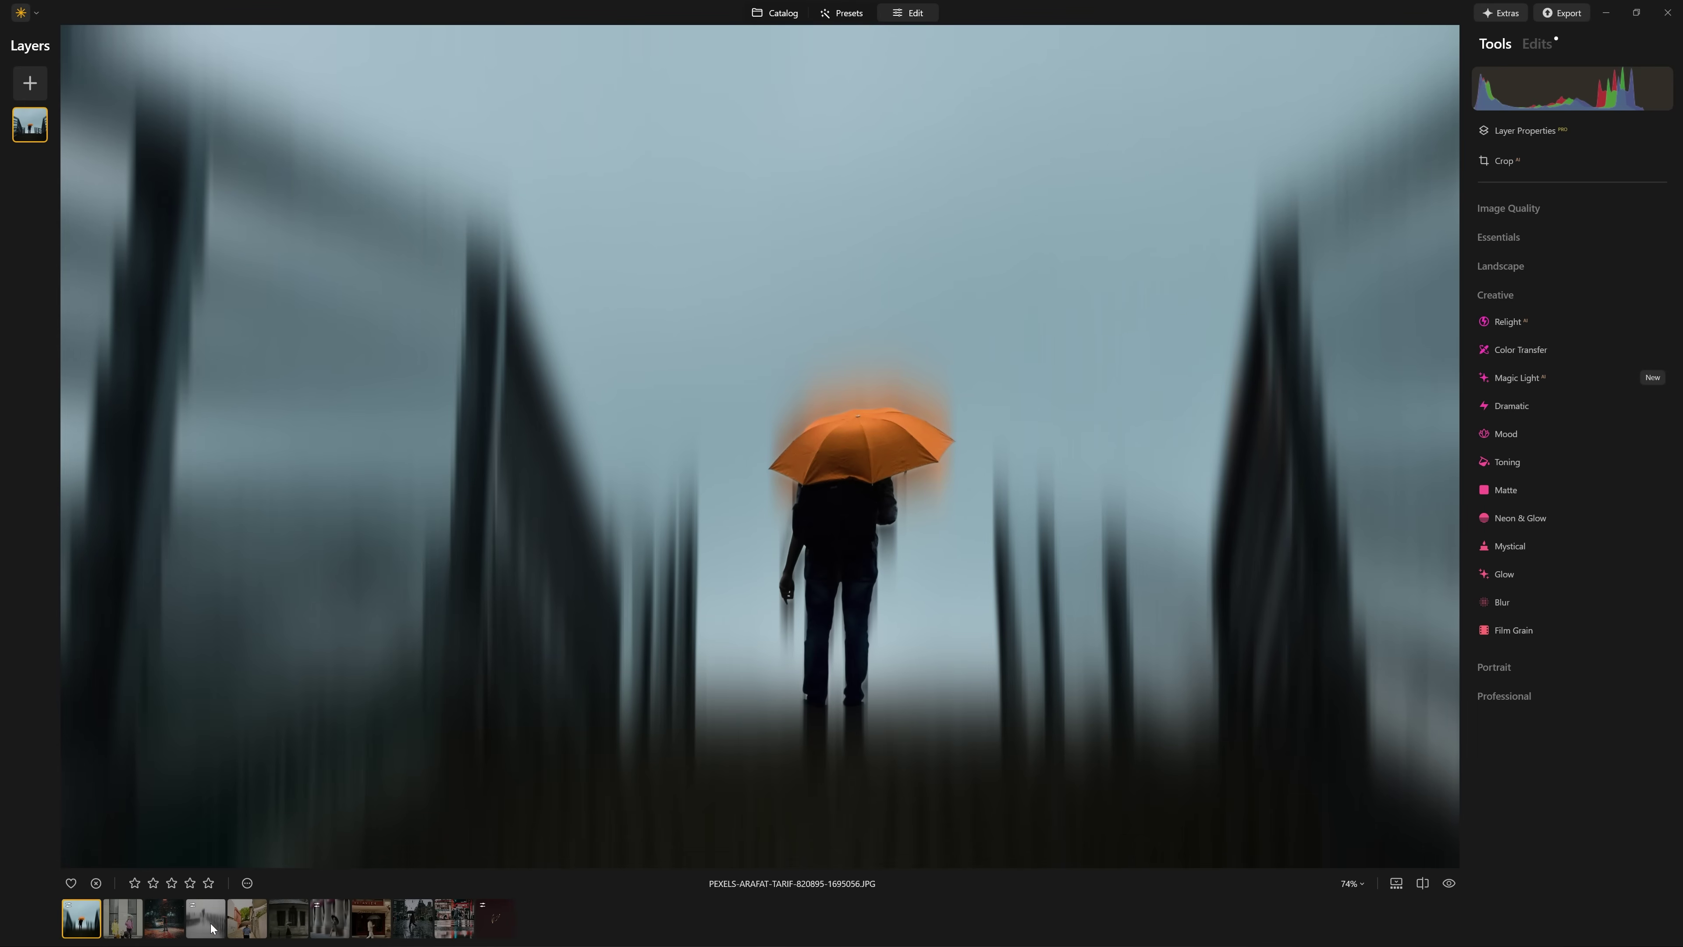
{"action": "left_click", "coordinate": [224, 919]}
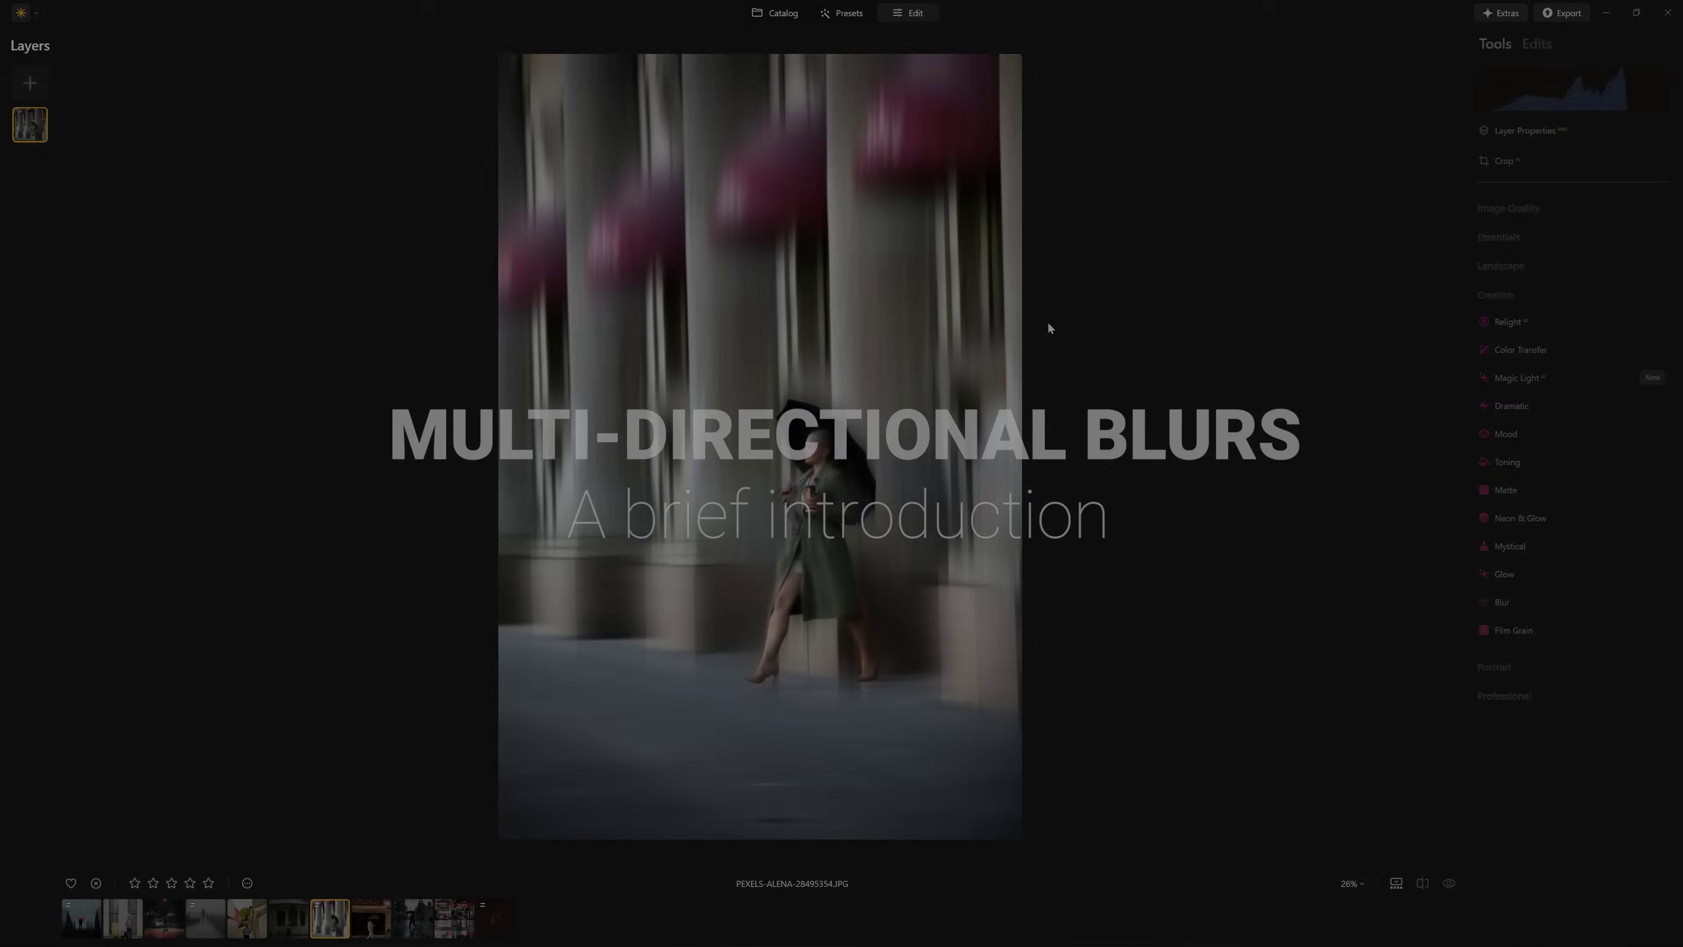
{"action": "key", "text": "backslash"}
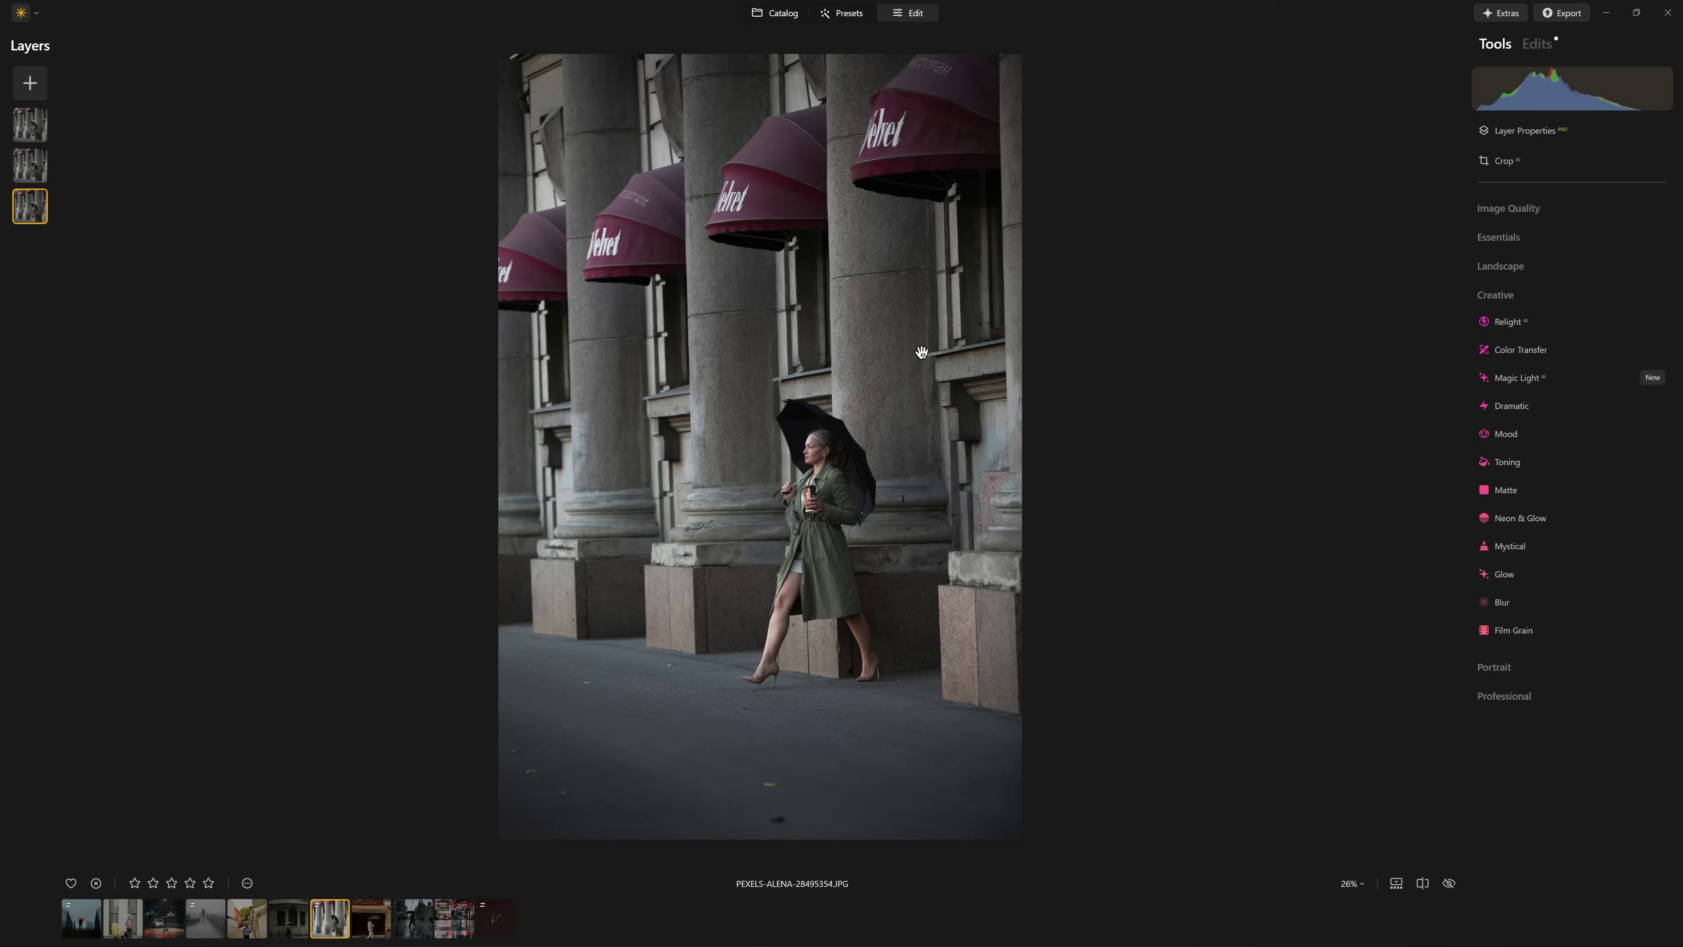
{"action": "key", "text": "backslash"}
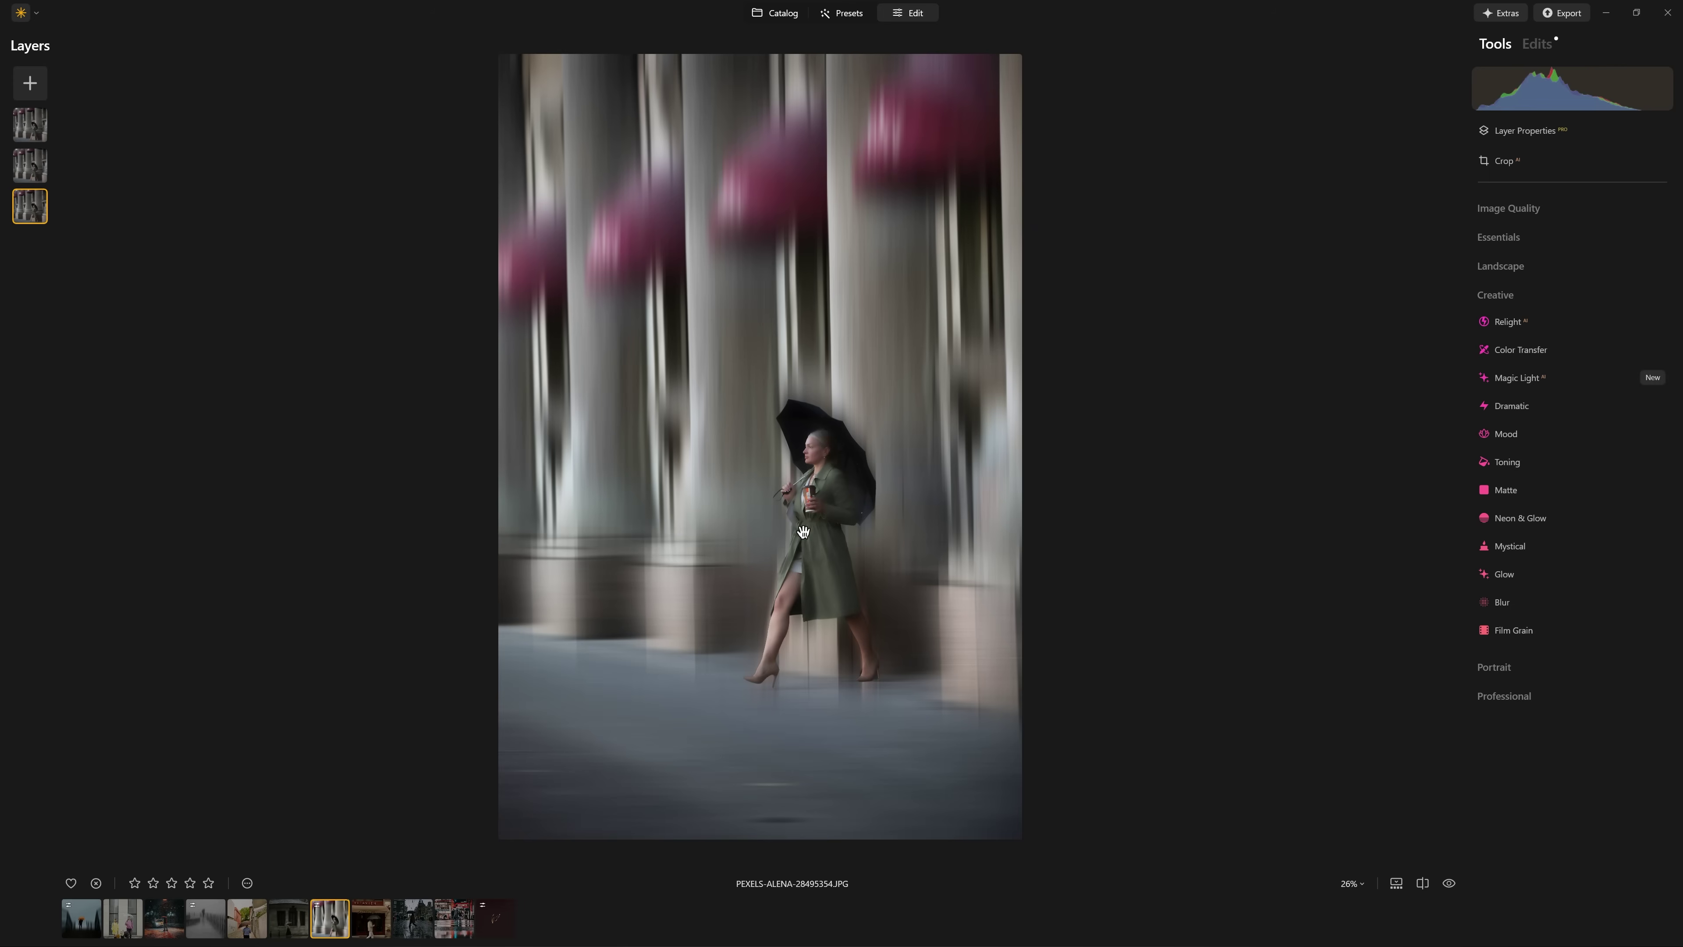
{"action": "key", "text": "backslash"}
{"action": "key", "text": "backslash"}
{"action": "key", "text": "backslash"}
{"action": "key", "text": "backslash"}
{"action": "key", "text": "backslash"}
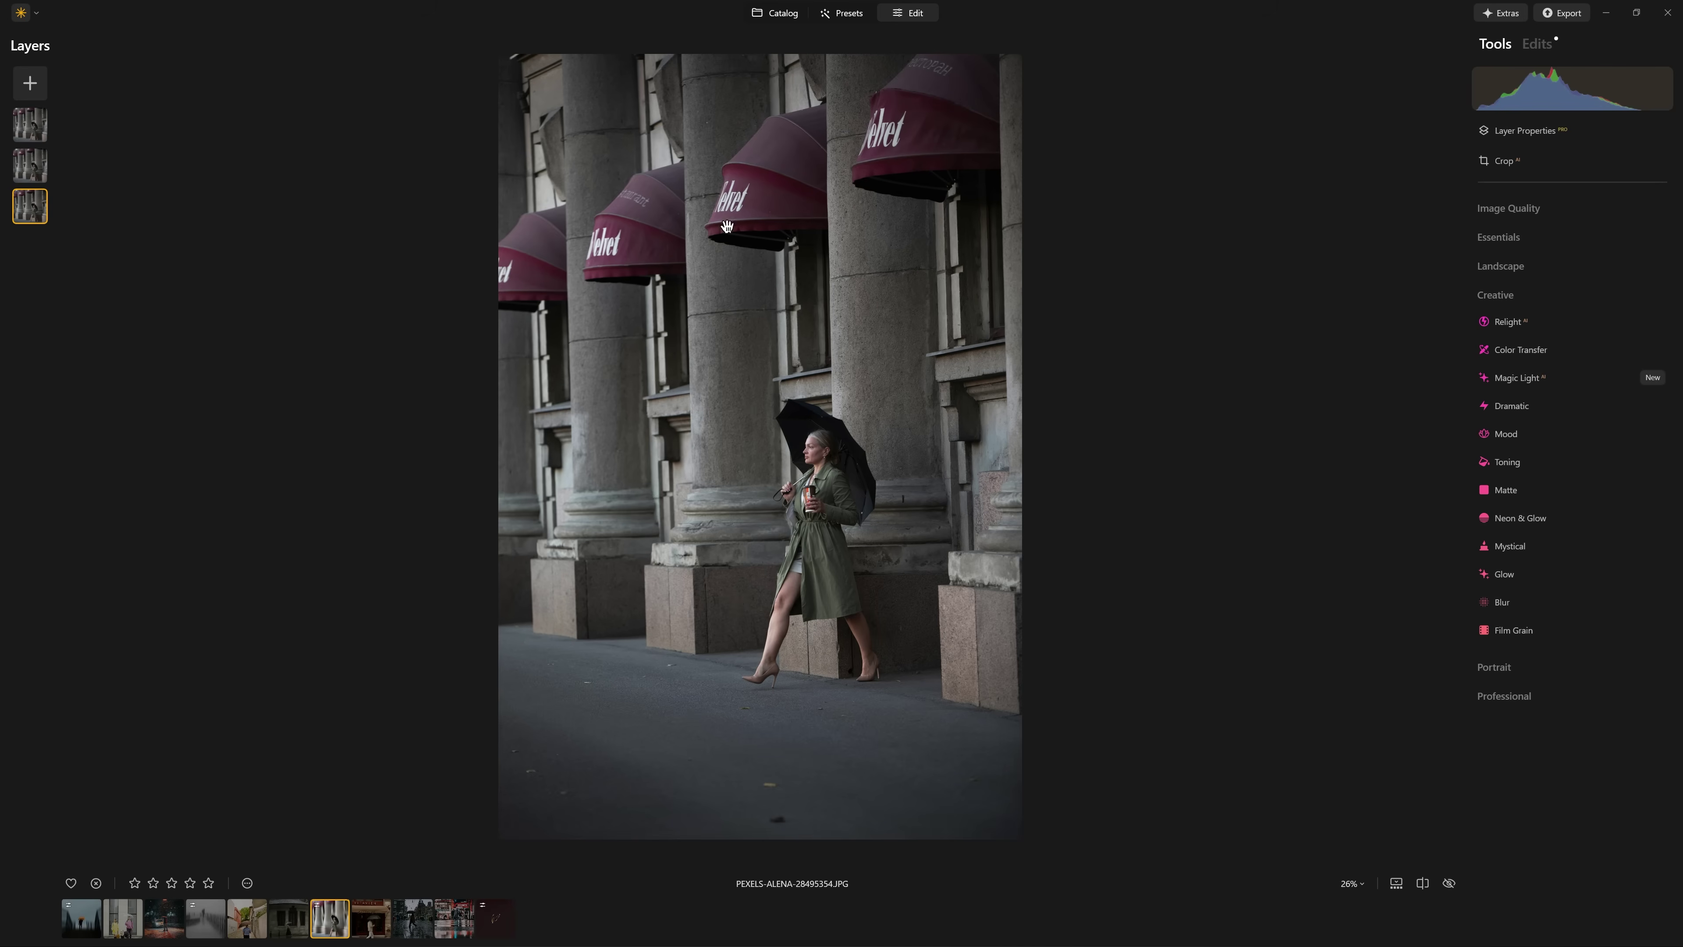
{"action": "key", "text": "backslash"}
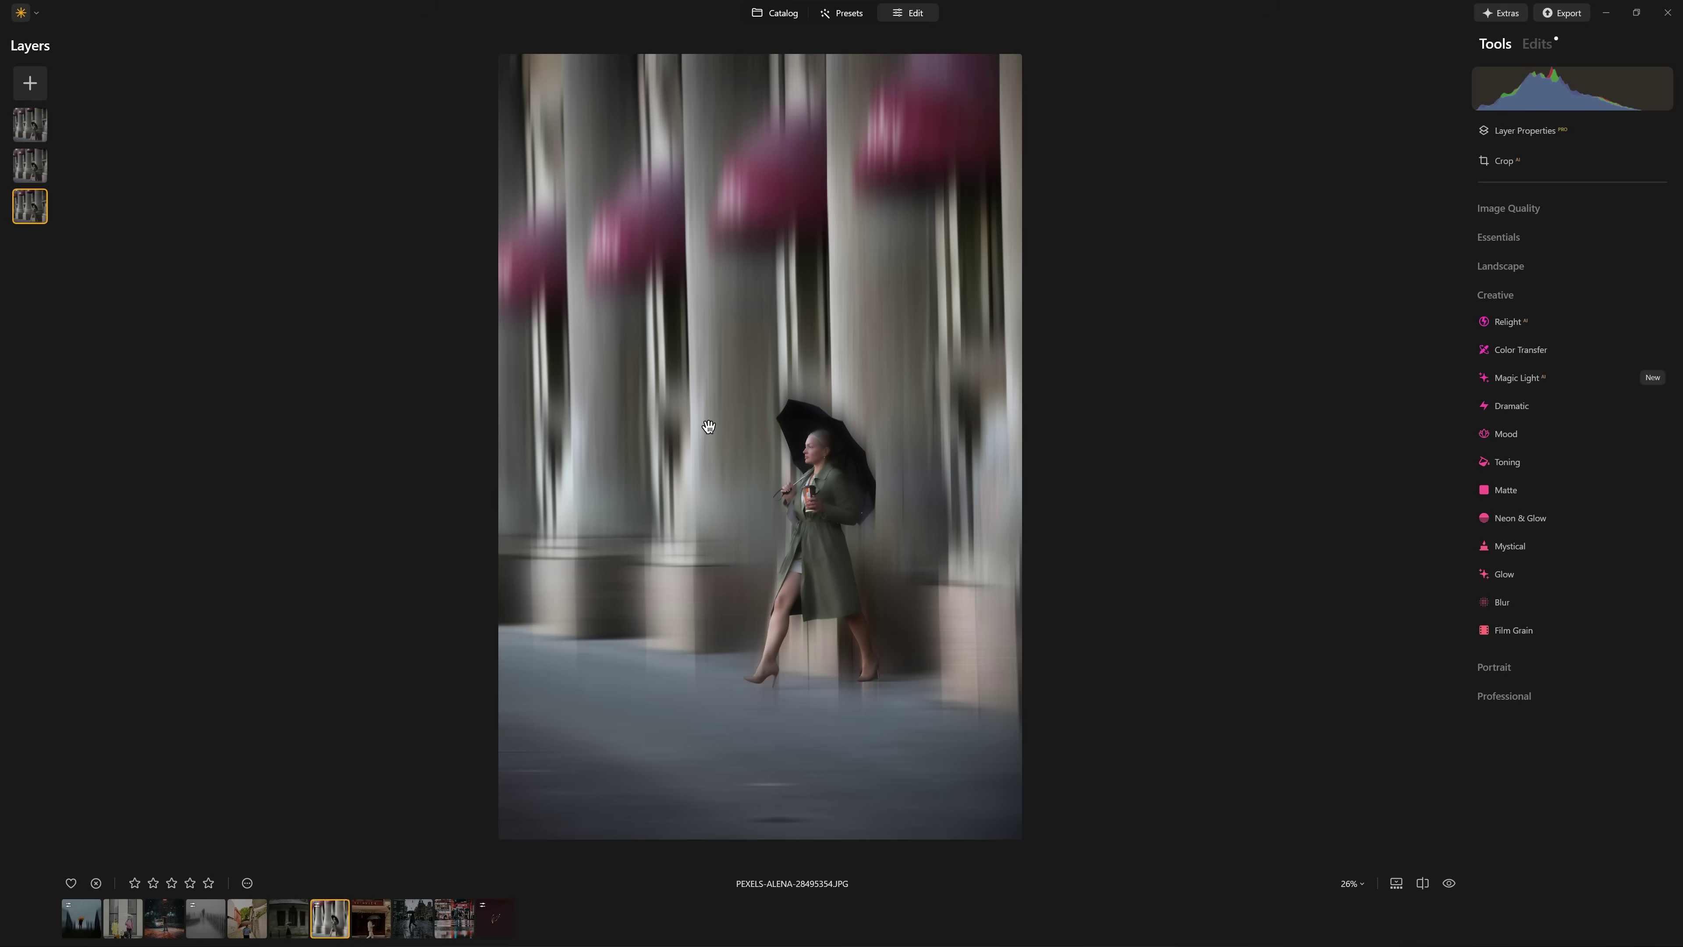
{"action": "left_click", "coordinate": [670, 732]}
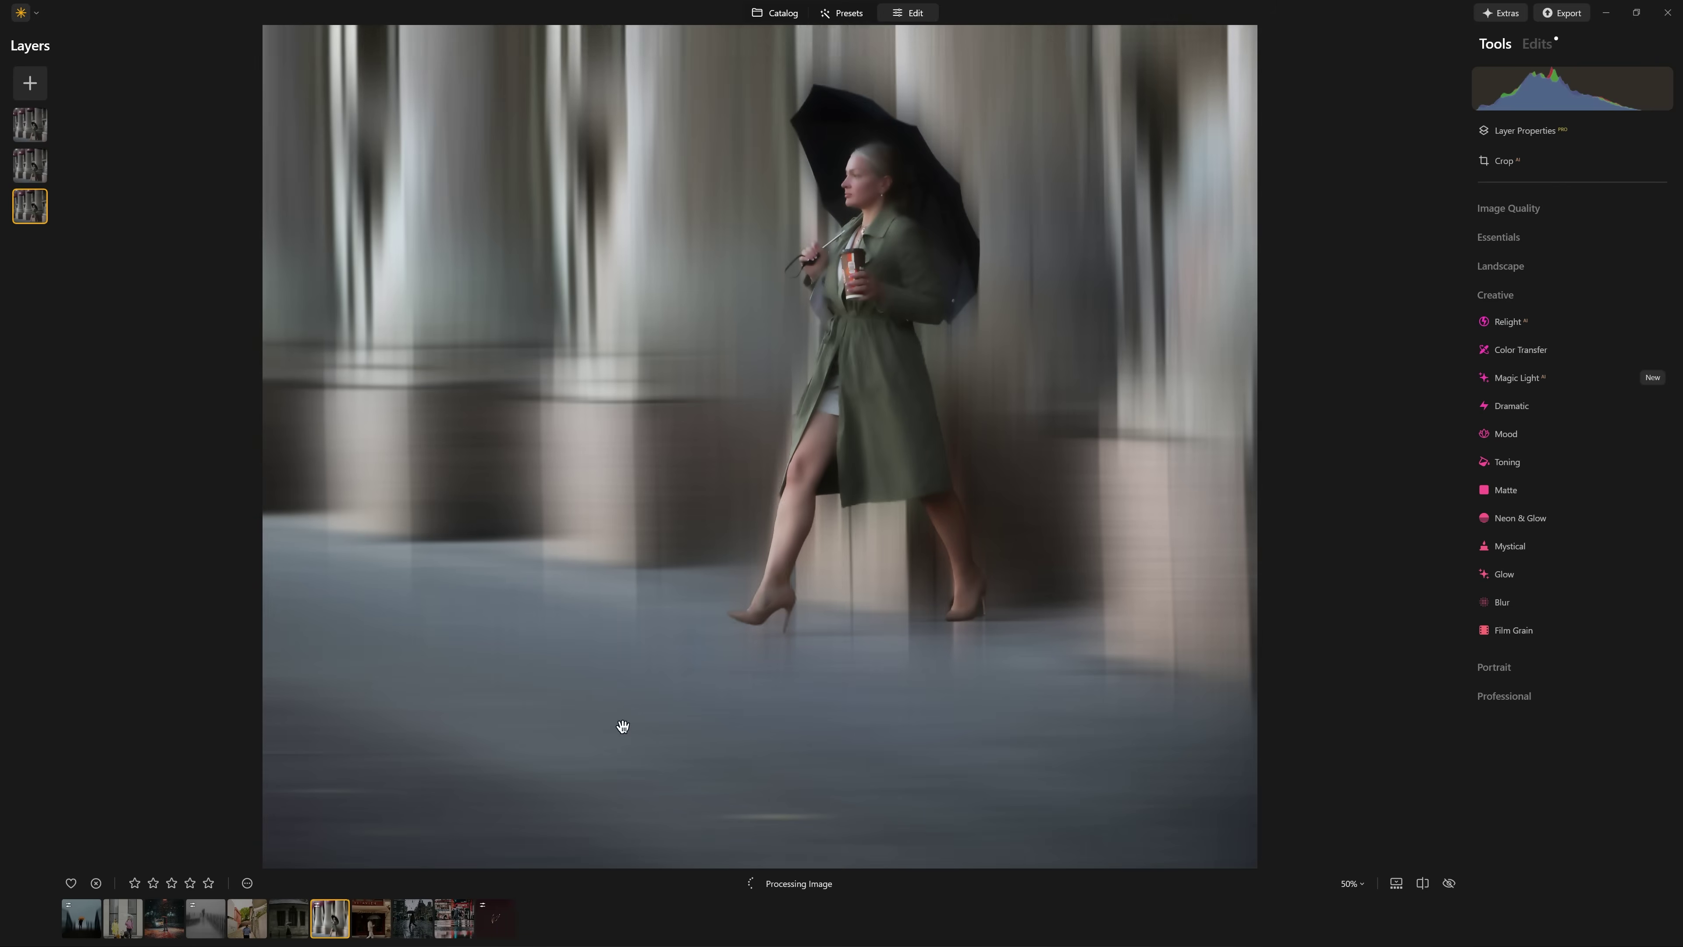
{"action": "key", "text": "backslash"}
{"action": "key", "text": "backslash"}
{"action": "left_click", "coordinate": [824, 248]}
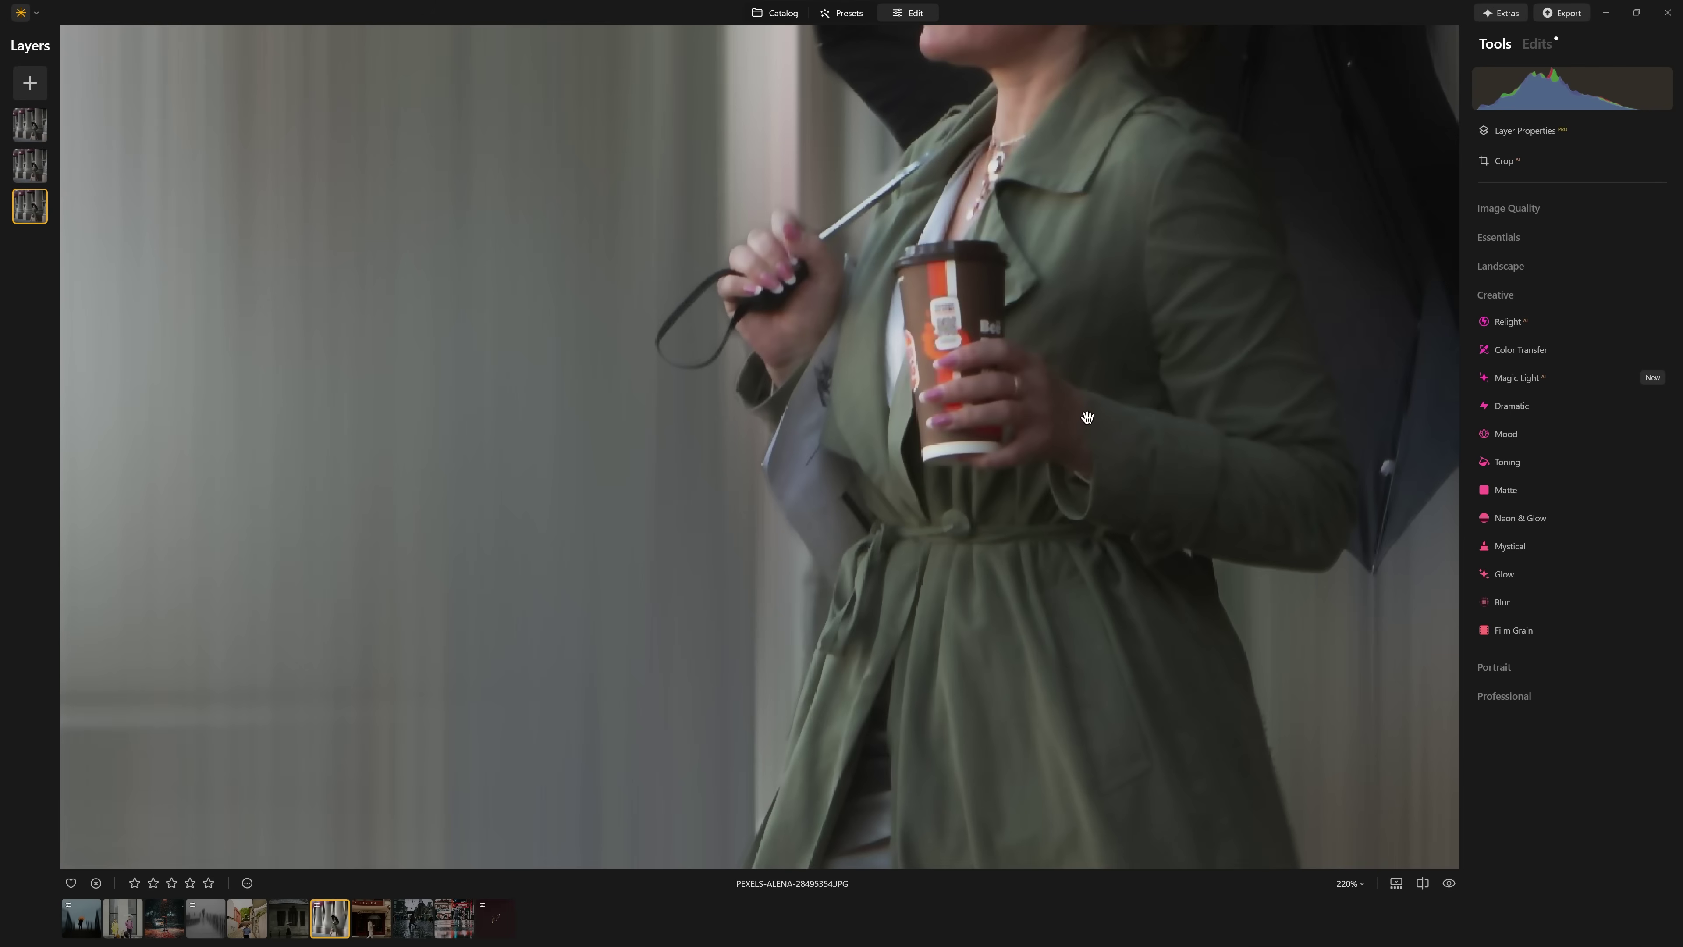
{"action": "key", "text": "backslash"}
{"action": "key", "text": "backslash"}
{"action": "left_click", "coordinate": [1109, 494]}
{"action": "left_click", "coordinate": [1086, 477]}
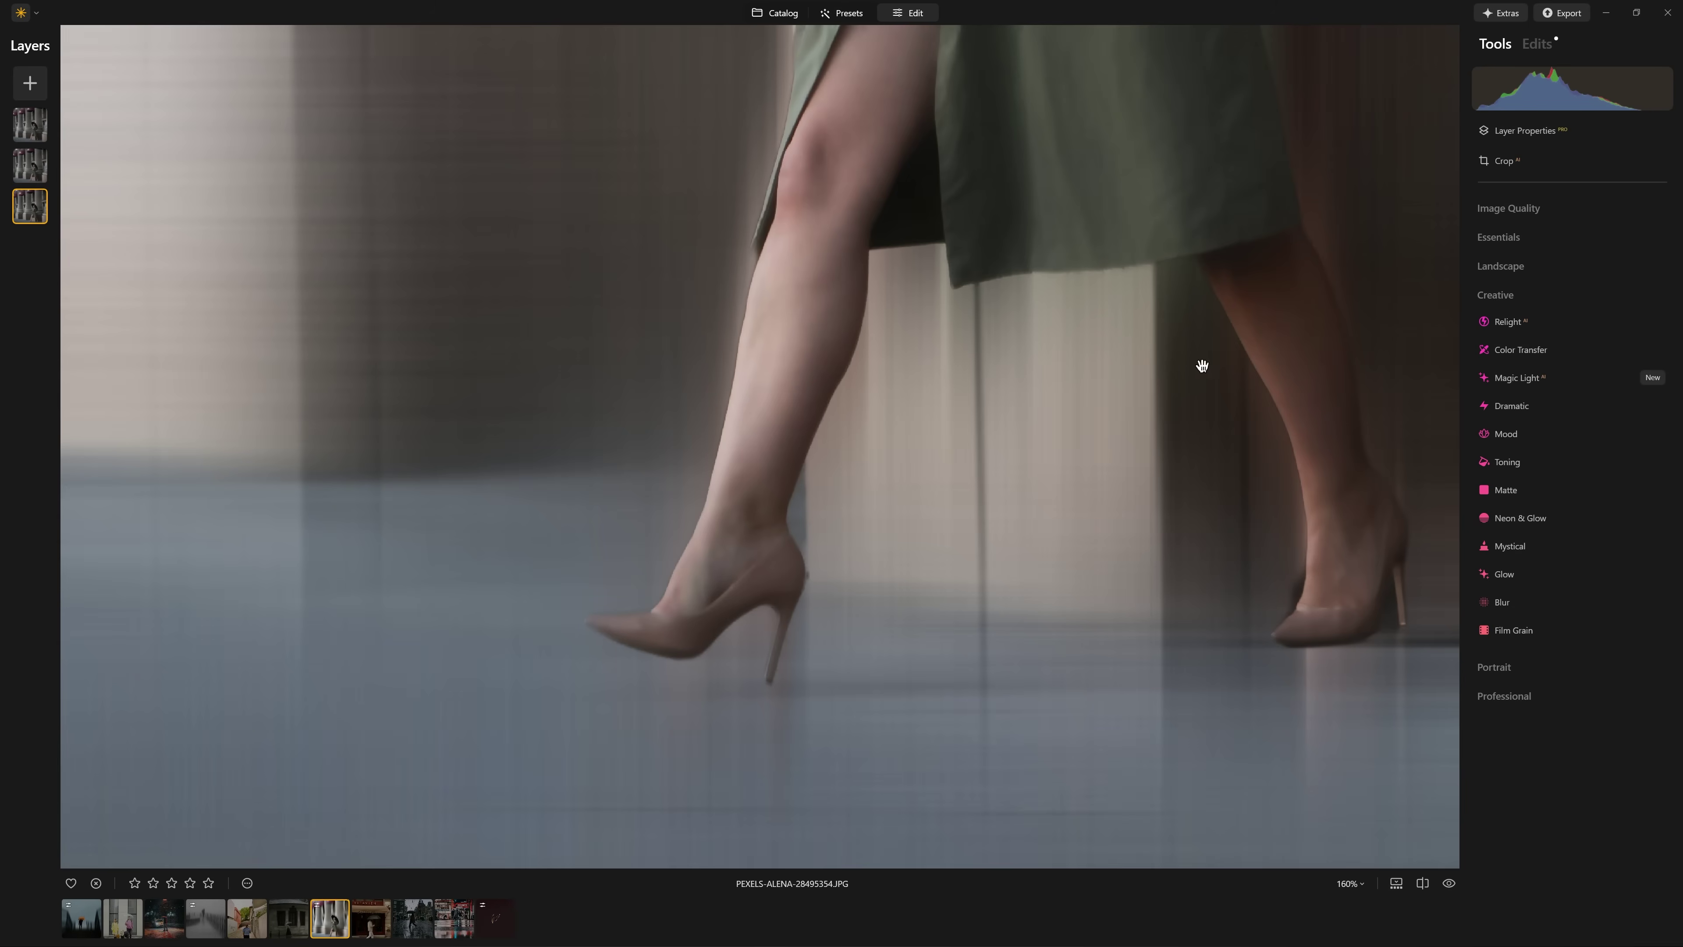
{"action": "key", "text": "backslash"}
{"action": "key", "text": "backslash"}
{"action": "left_click_drag", "start_coordinate": [1150, 391], "coordinate": [1053, 421]}
{"action": "scroll", "coordinate": [1044, 596], "scroll_direction": "down", "scroll_amount": 2}
{"action": "scroll", "coordinate": [1087, 414], "scroll_direction": "down", "scroll_amount": 2}
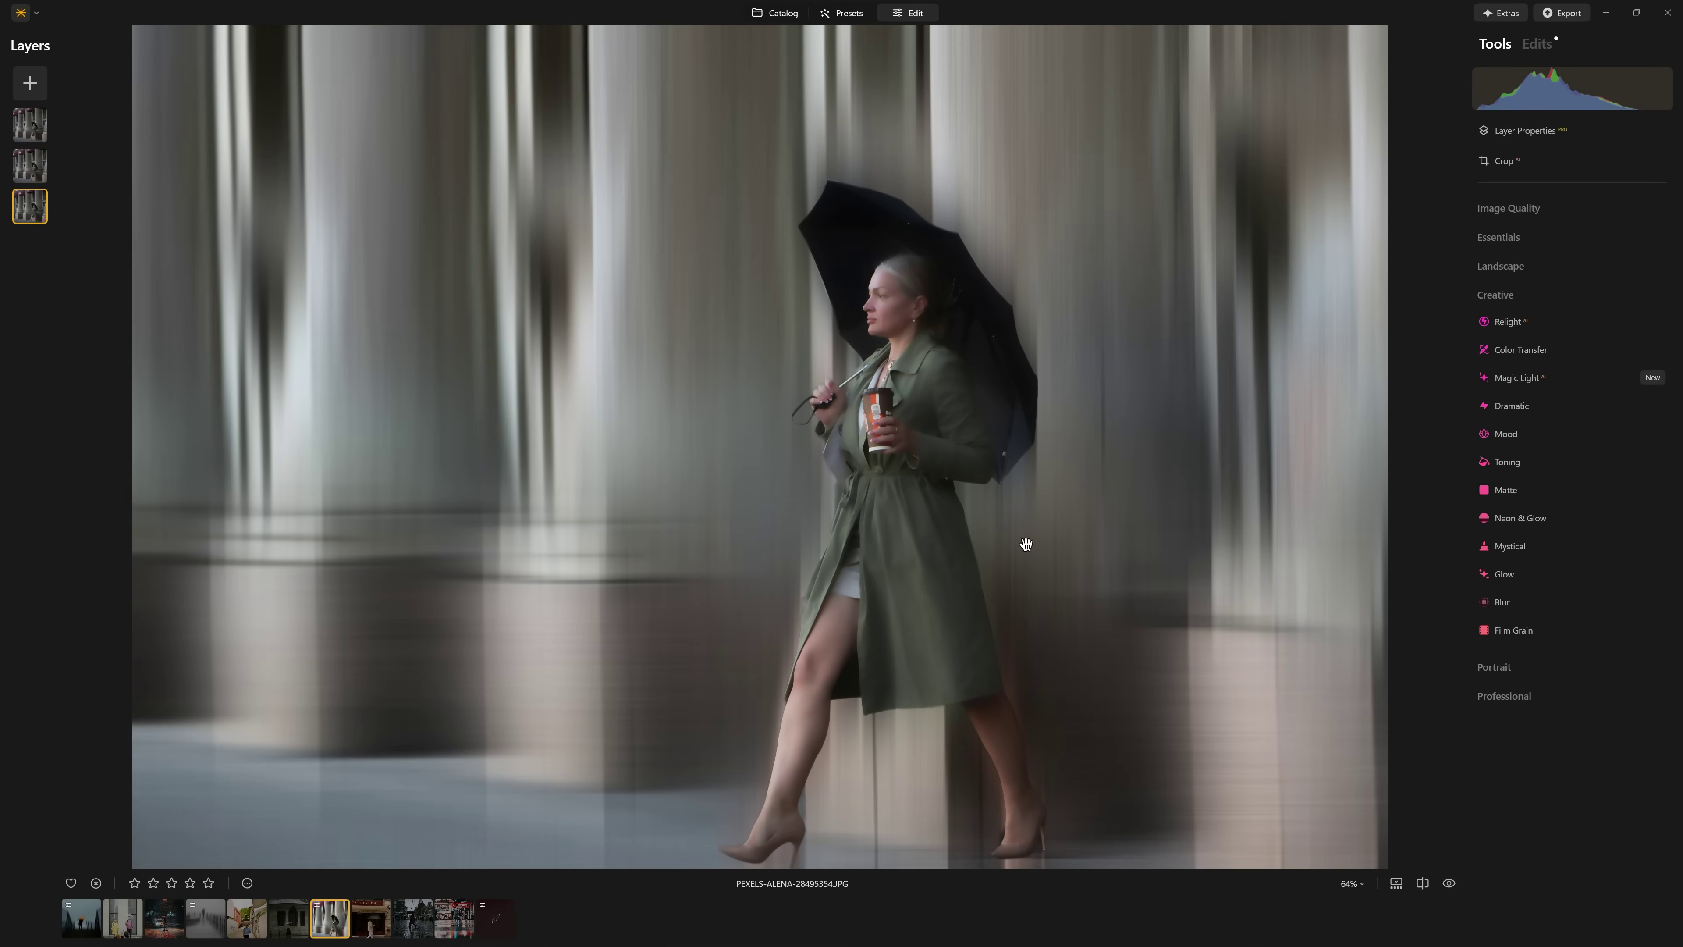
{"action": "key", "text": "backslash"}
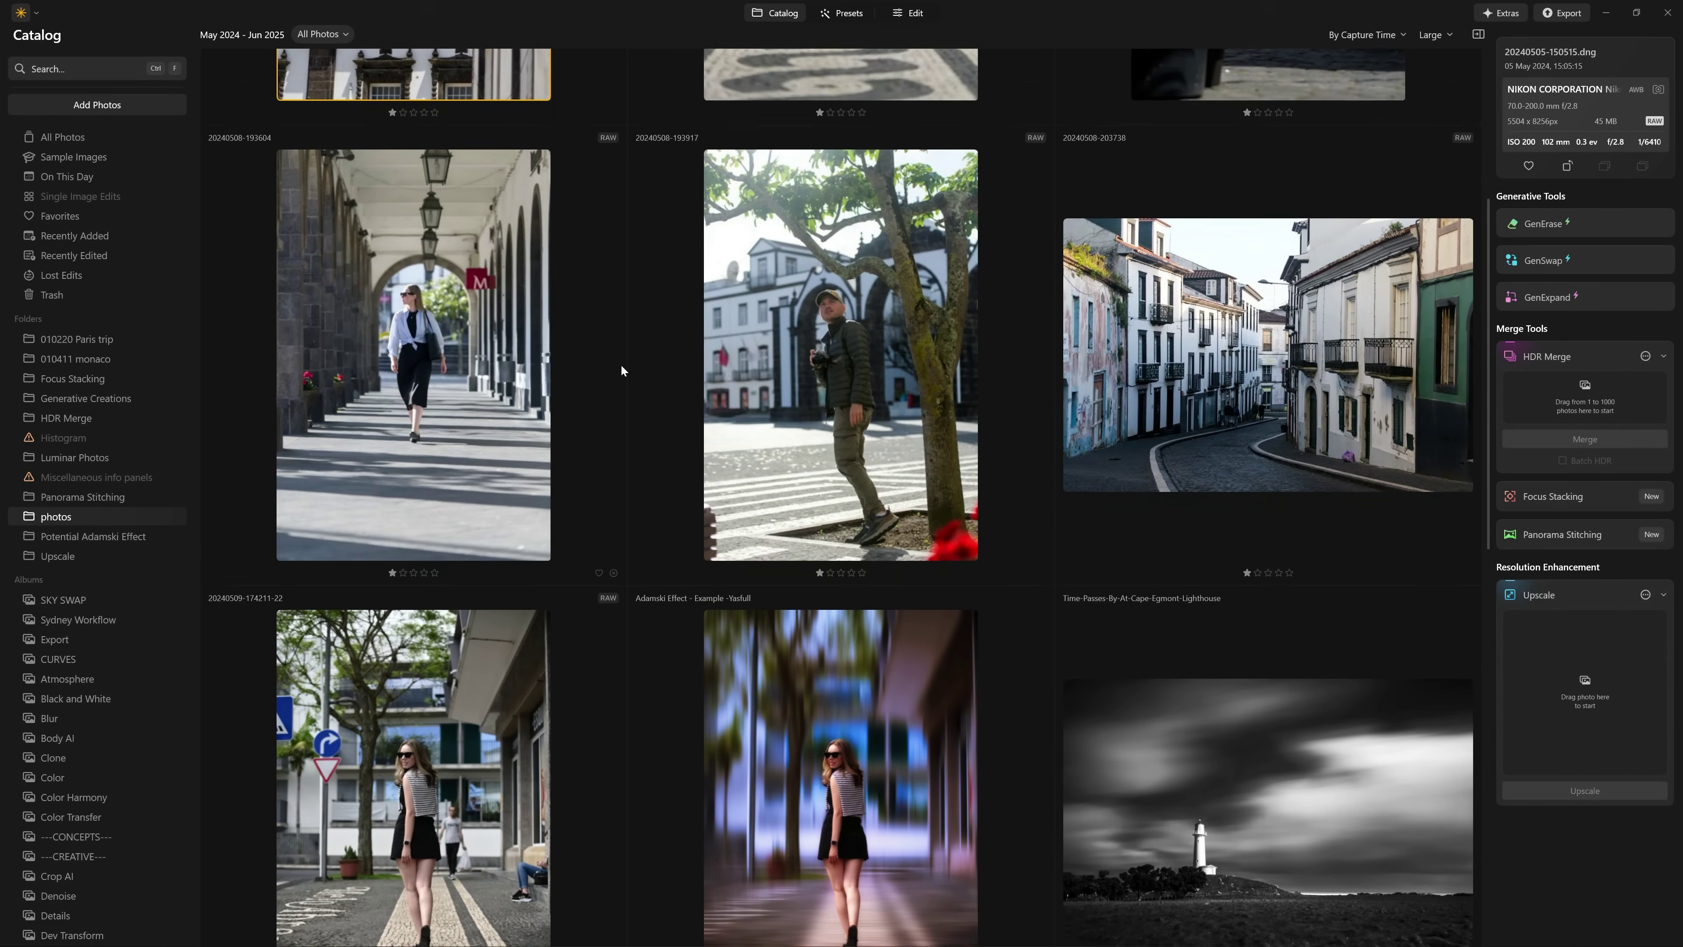
{"action": "scroll", "coordinate": [621, 369], "scroll_direction": "down", "scroll_amount": 4}
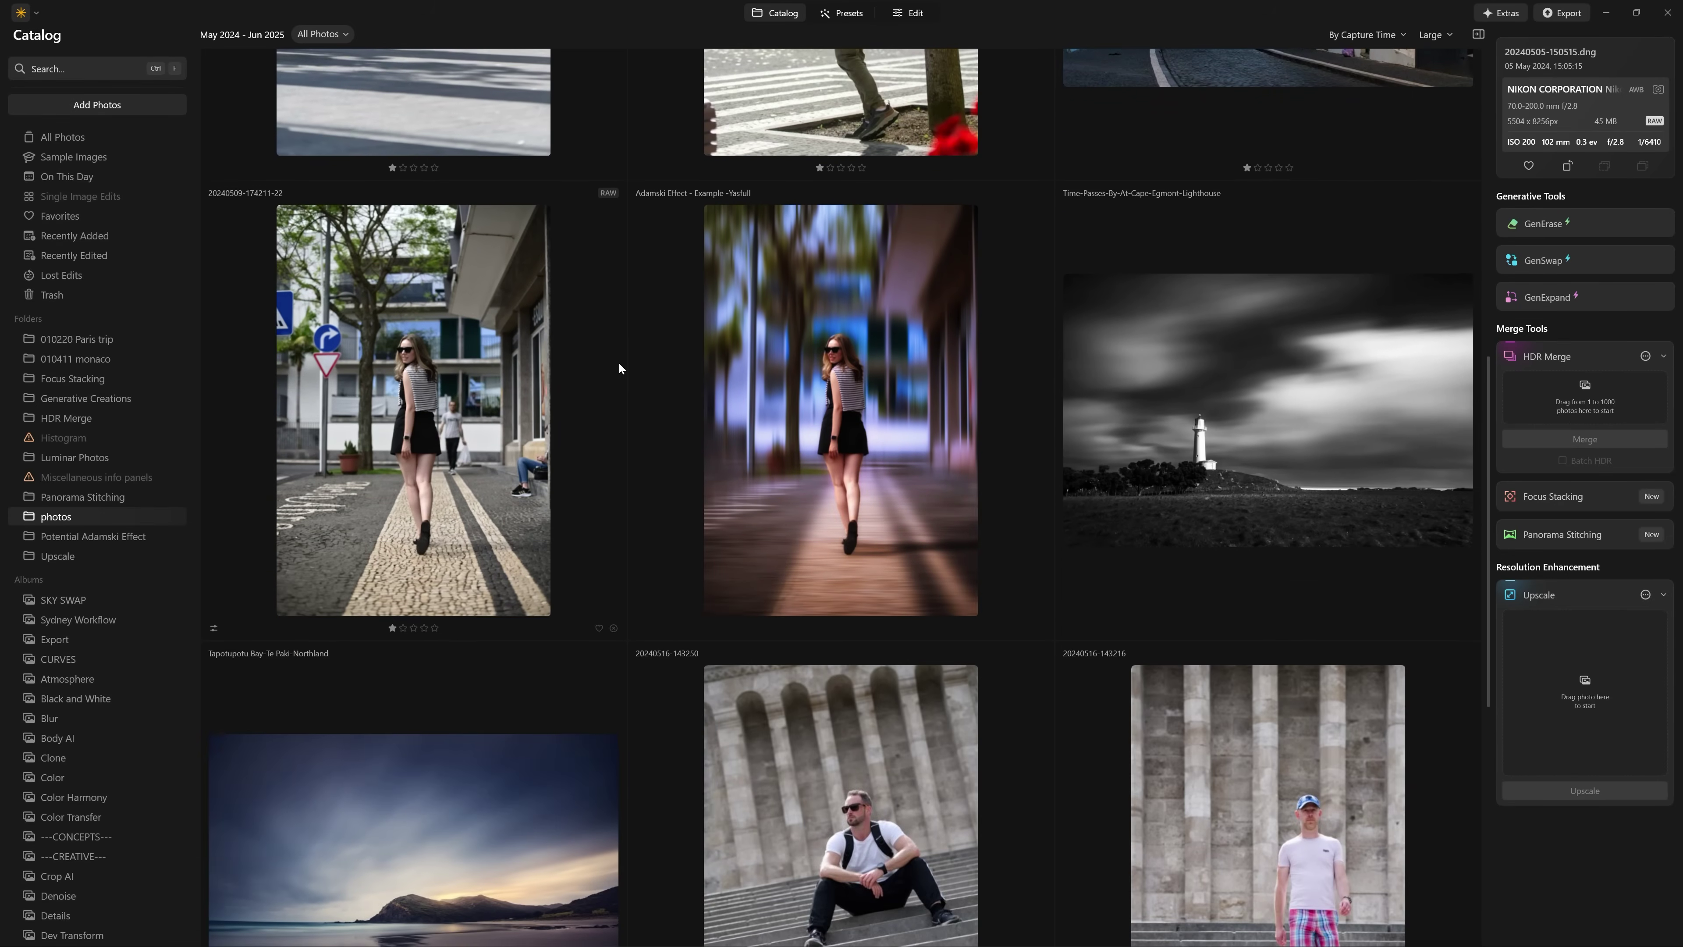
{"action": "left_click", "coordinate": [618, 362]}
{"action": "double_click", "coordinate": [523, 372]}
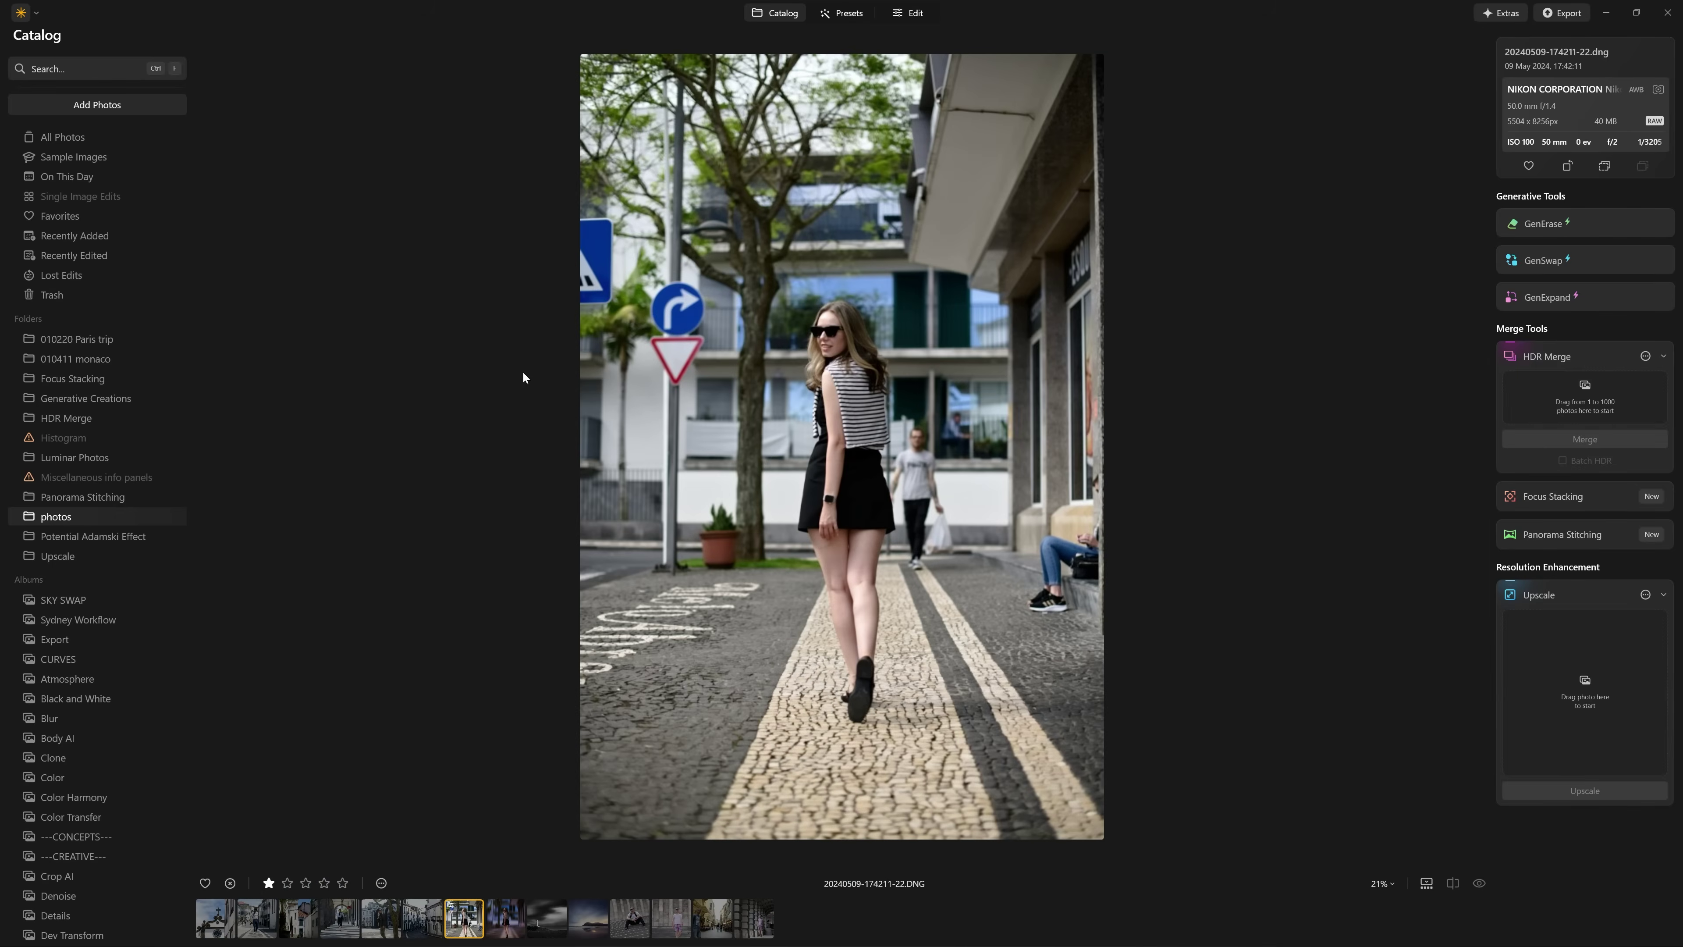
{"action": "left_click", "coordinate": [516, 922]}
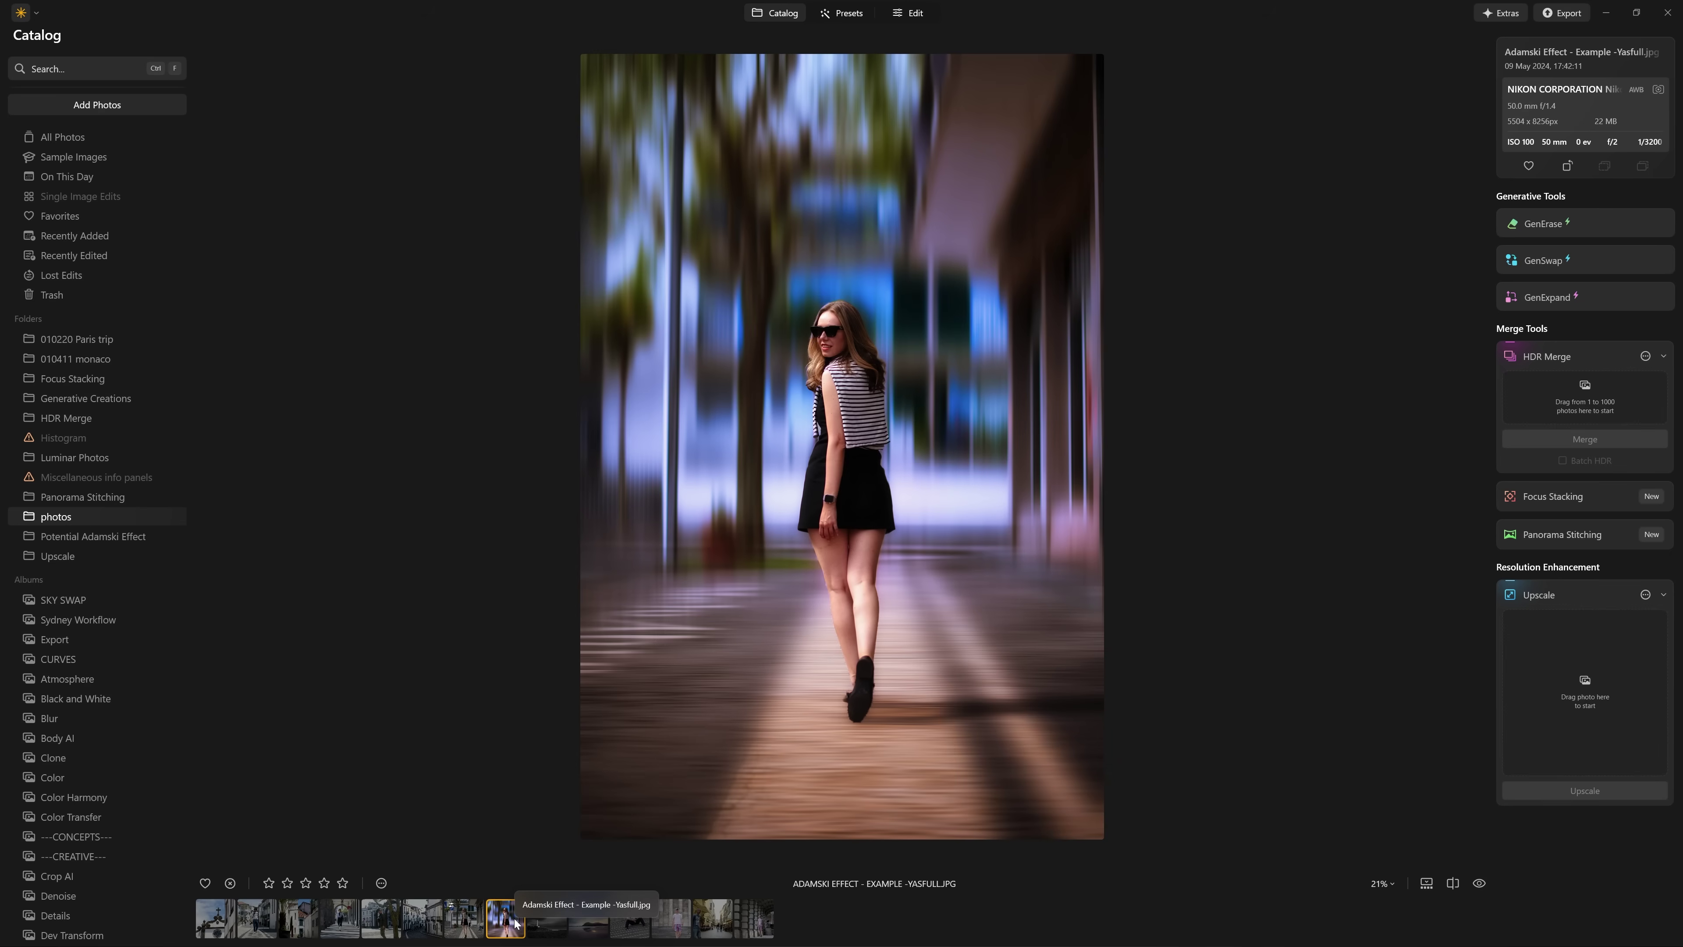
{"action": "right_click", "coordinate": [466, 920]}
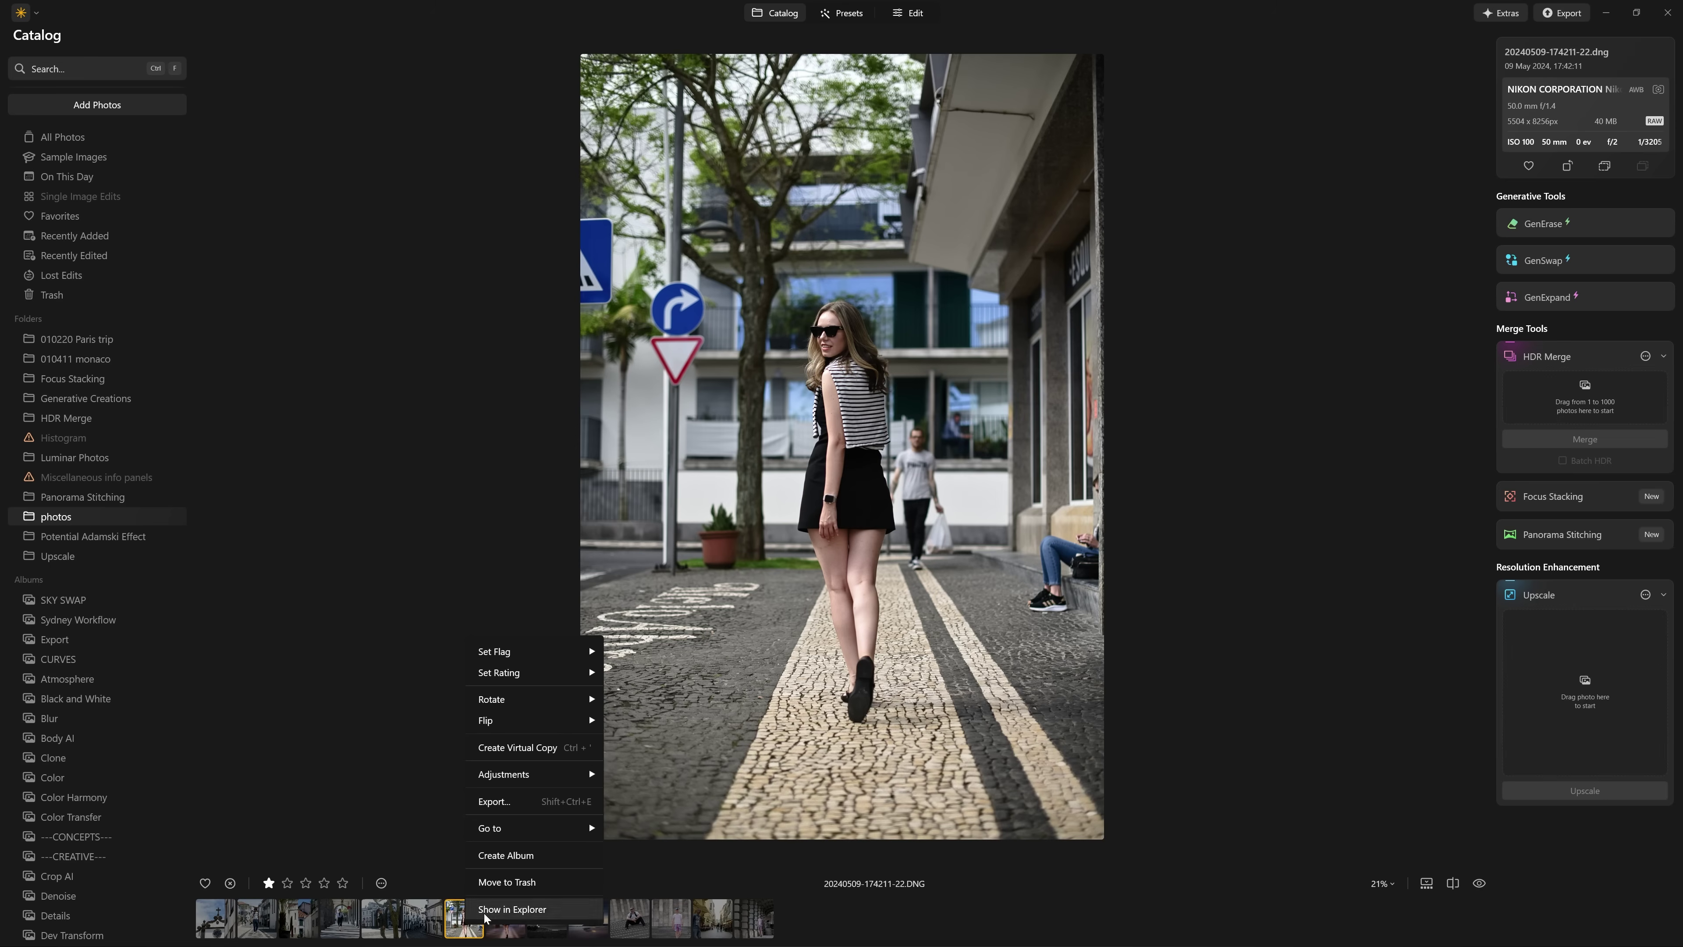
{"action": "left_click", "coordinate": [556, 749]}
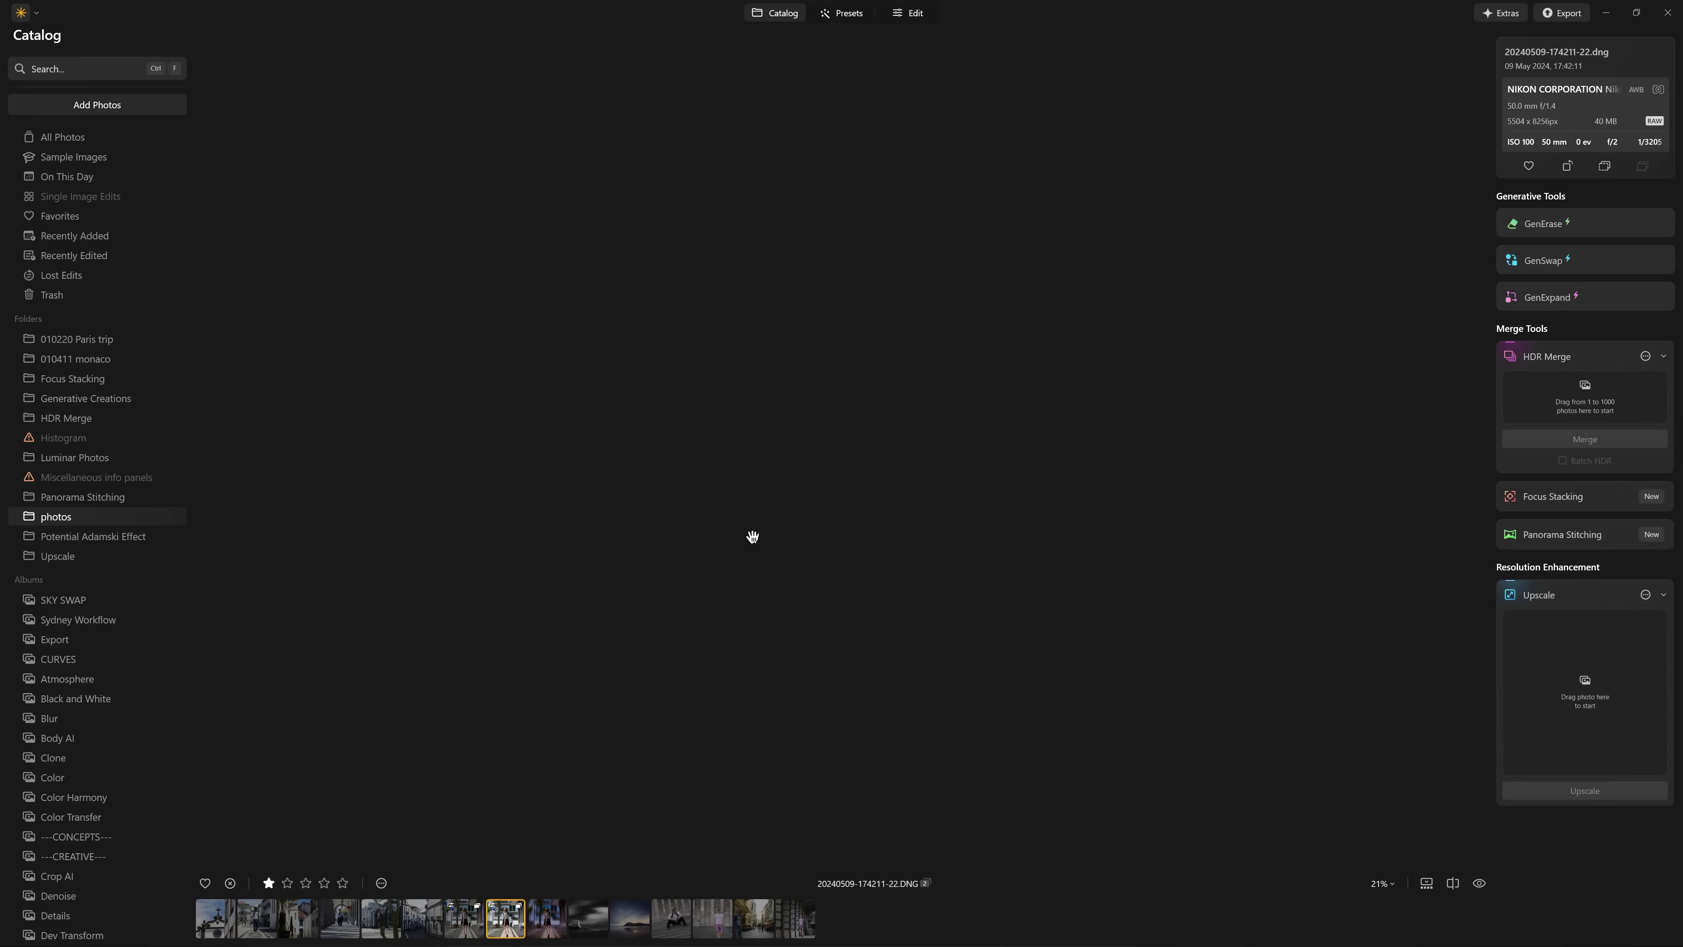
Check the virtual copy's Develop edits, then view it on its own in the Catalog
{"action": "left_click", "coordinate": [908, 13]}
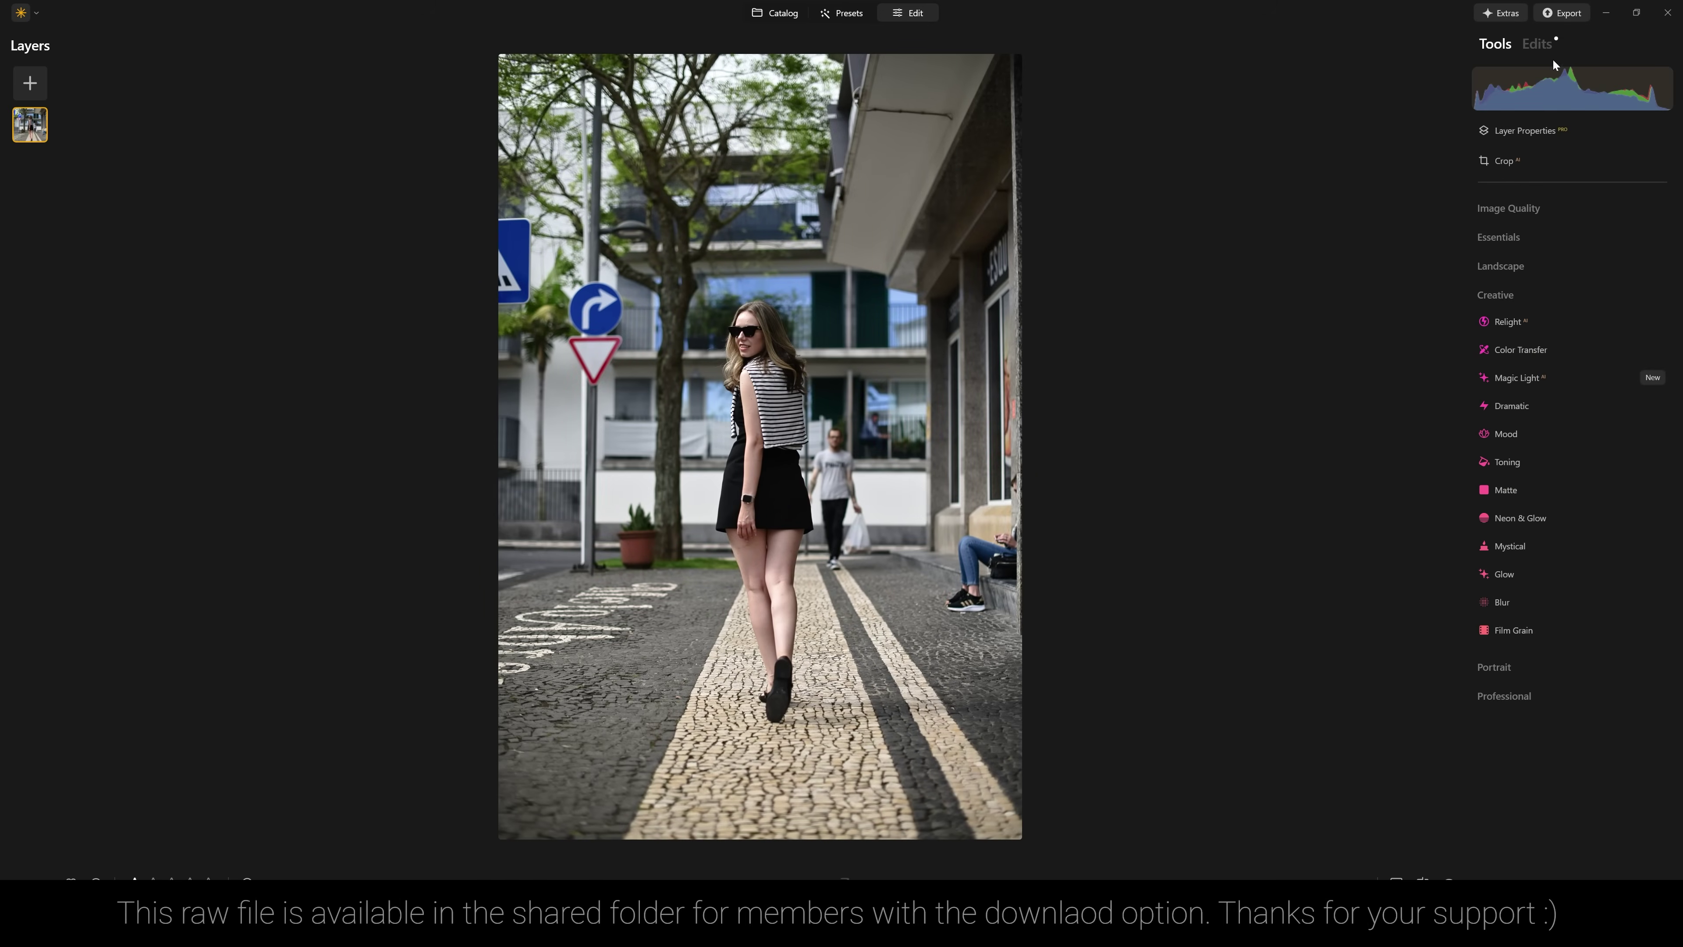
{"action": "left_click", "coordinate": [1538, 45]}
{"action": "left_click", "coordinate": [1635, 223]}
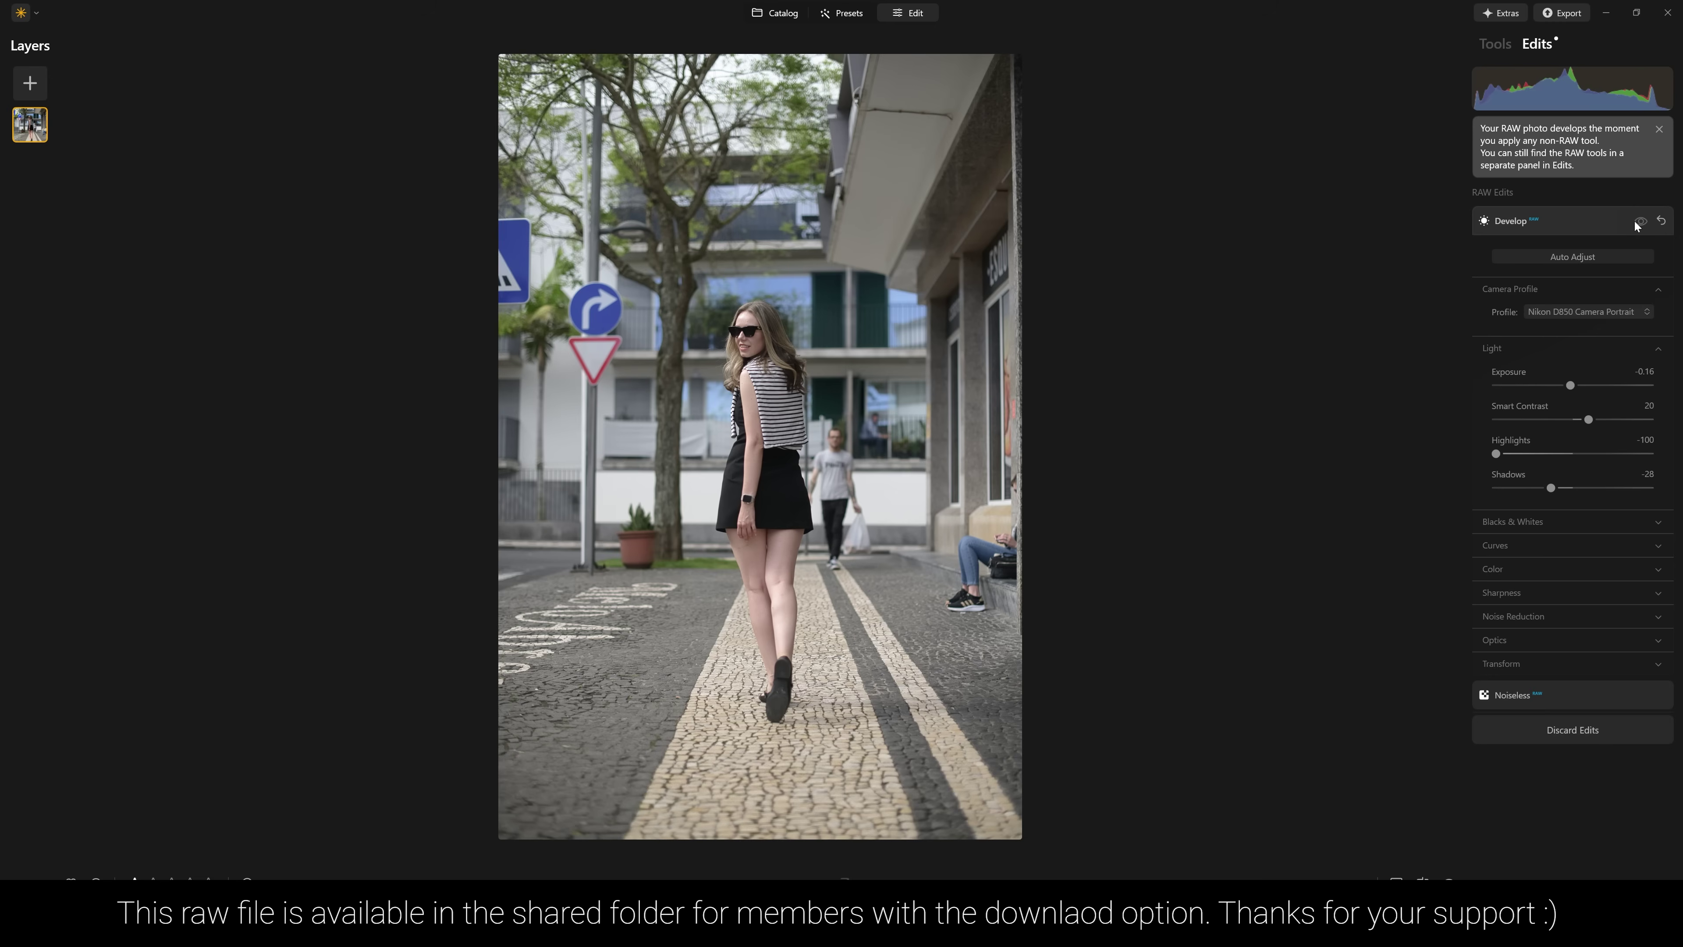
{"action": "left_click", "coordinate": [1639, 222]}
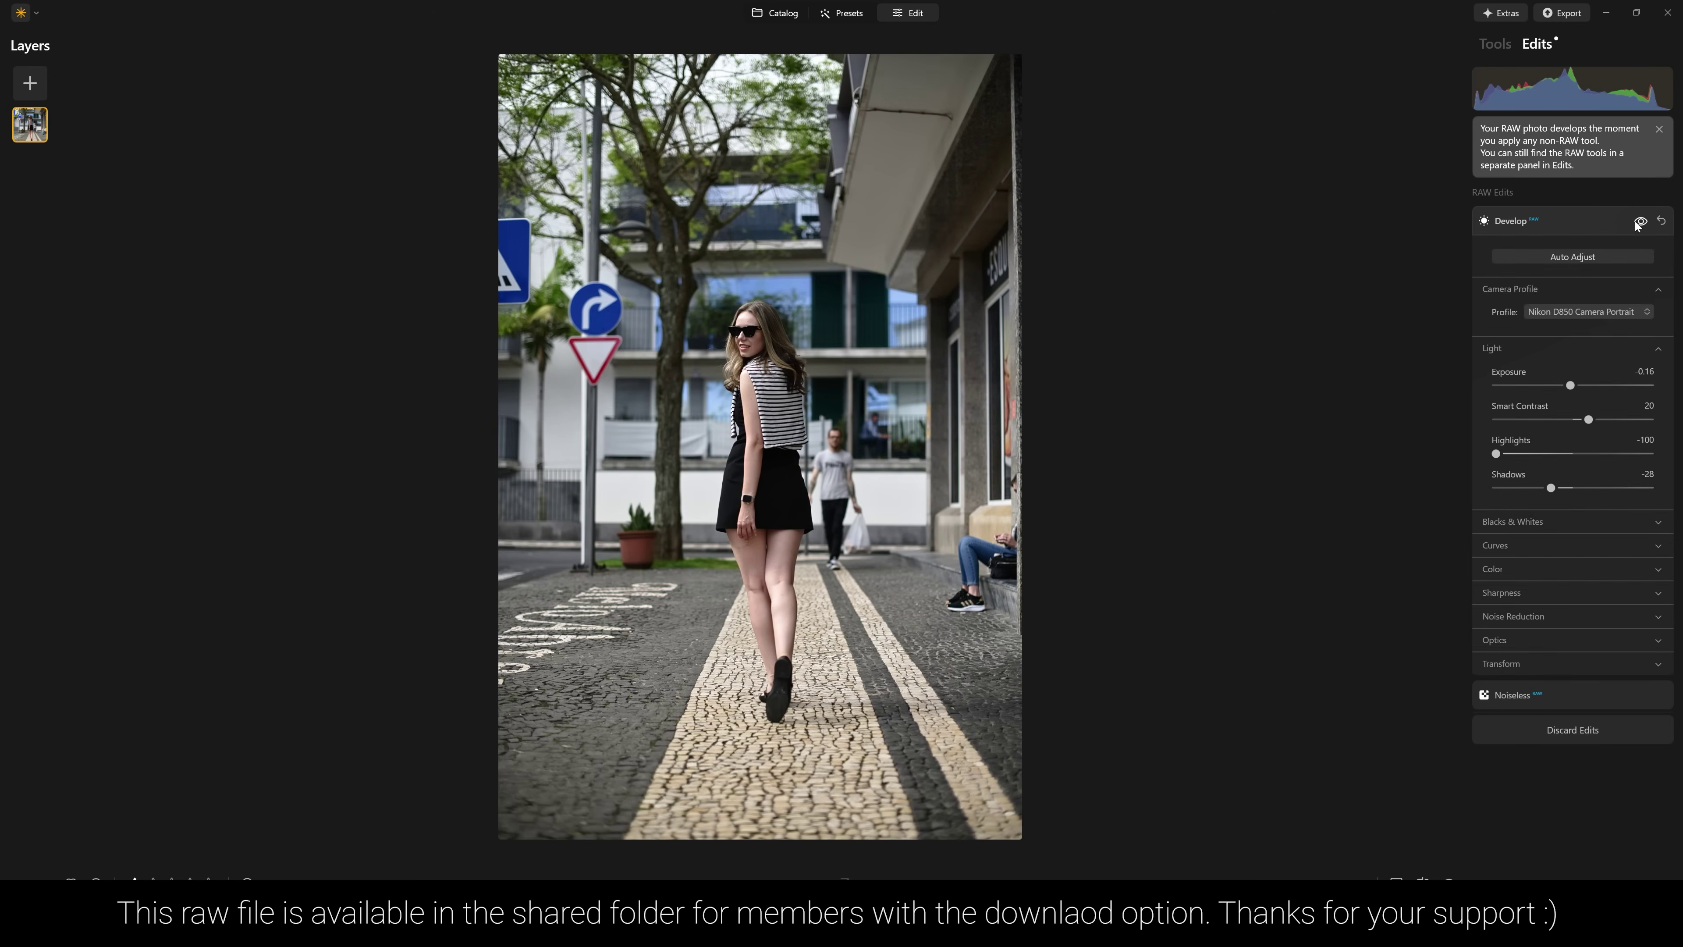
{"action": "left_click", "coordinate": [1604, 222]}
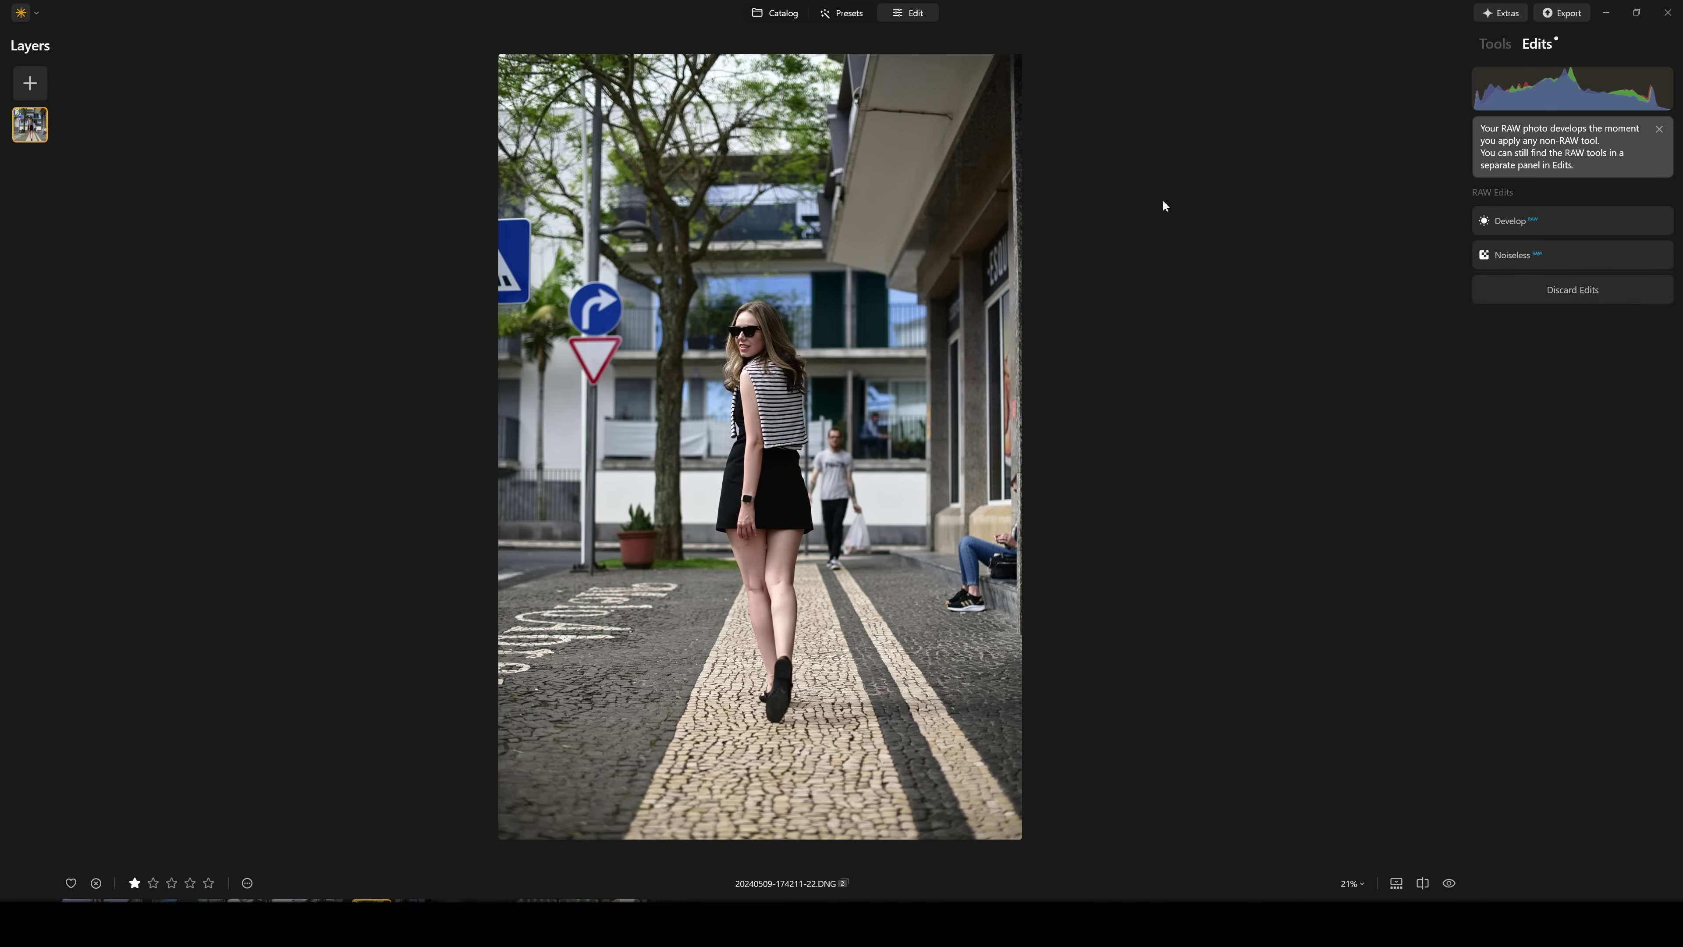
{"action": "left_click", "coordinate": [777, 12]}
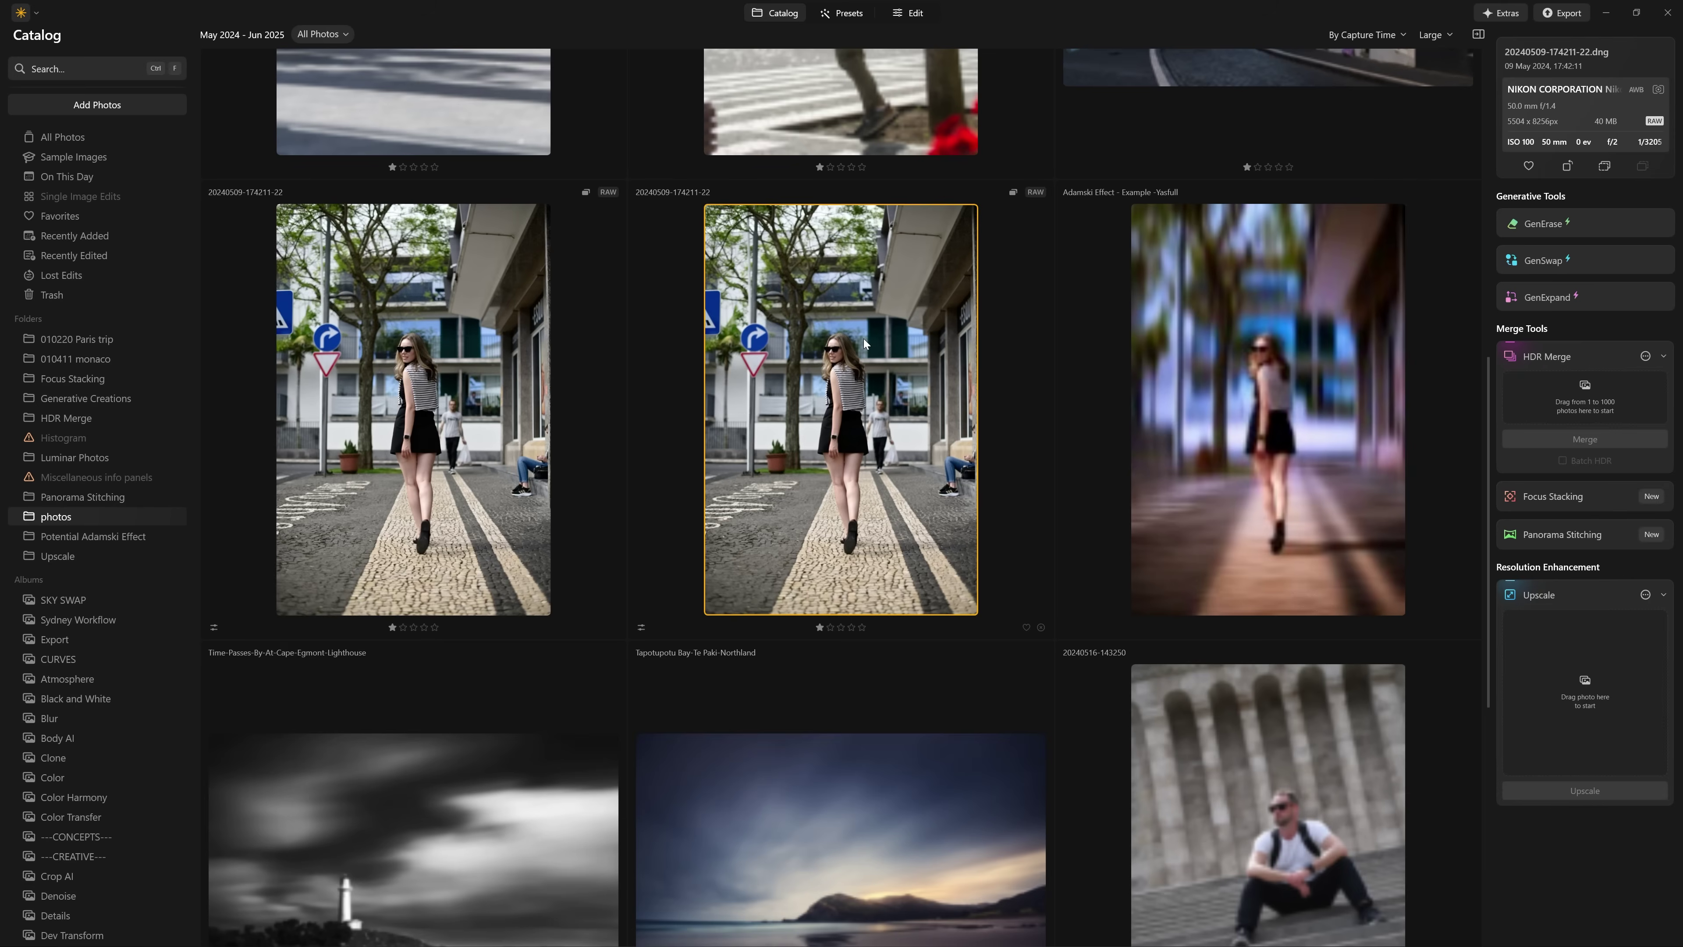
{"action": "double_click", "coordinate": [865, 344]}
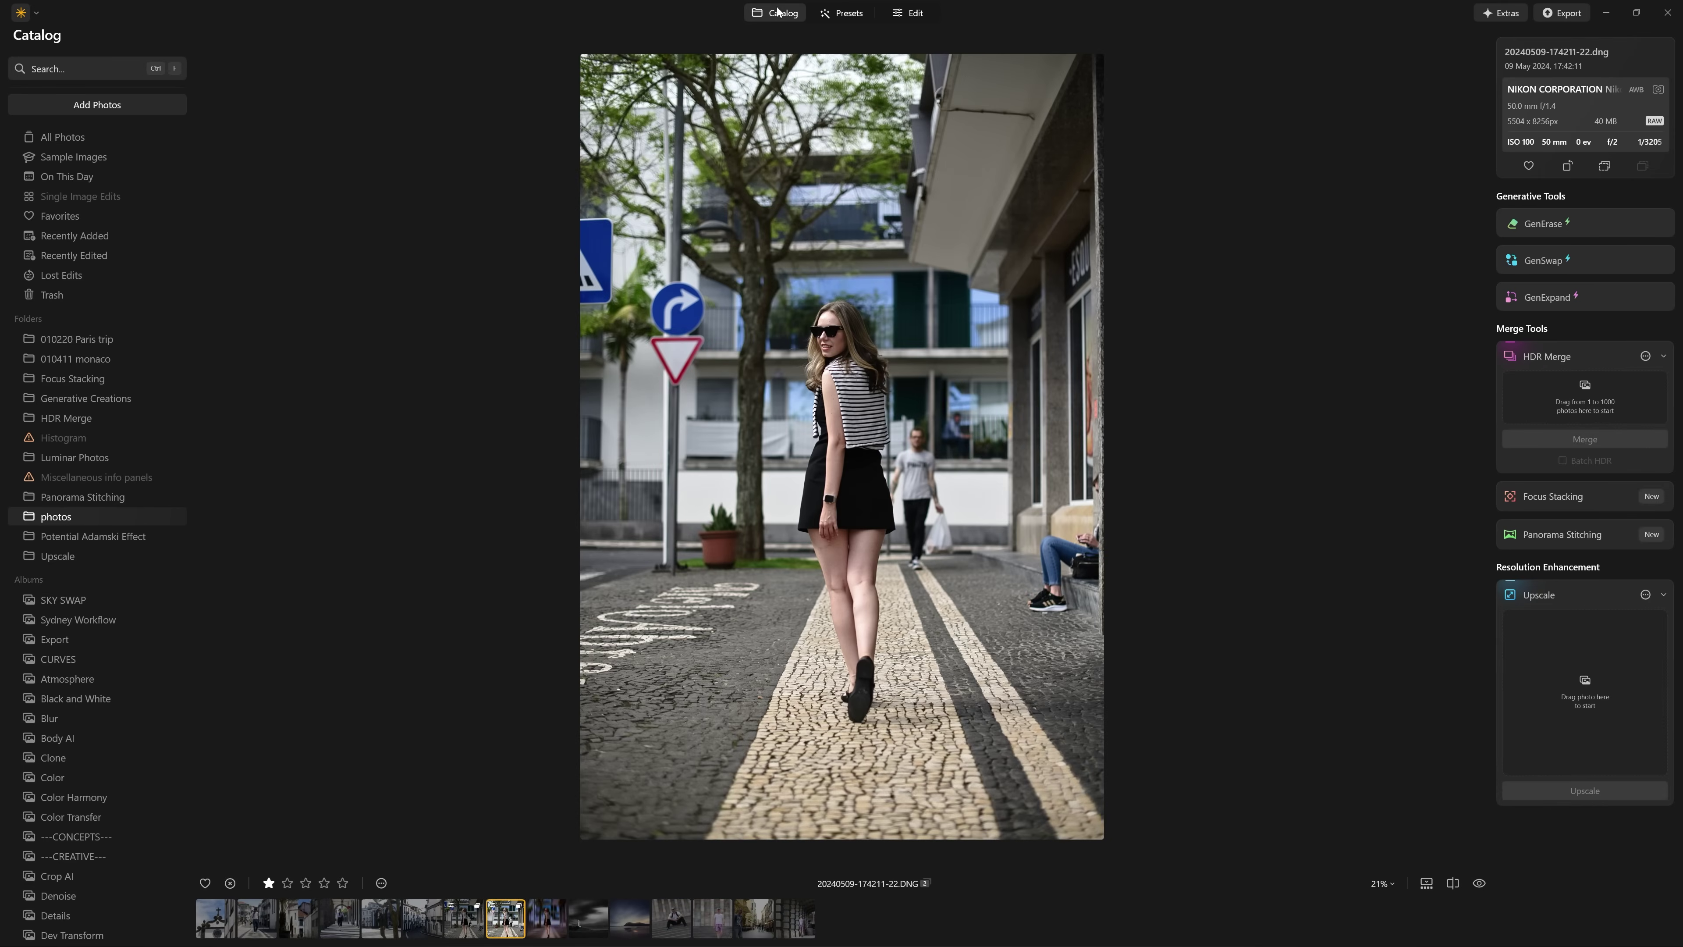
Remove the turn-arrow and yield signs with GenErase, comparing before and after
{"action": "left_click", "coordinate": [1602, 225]}
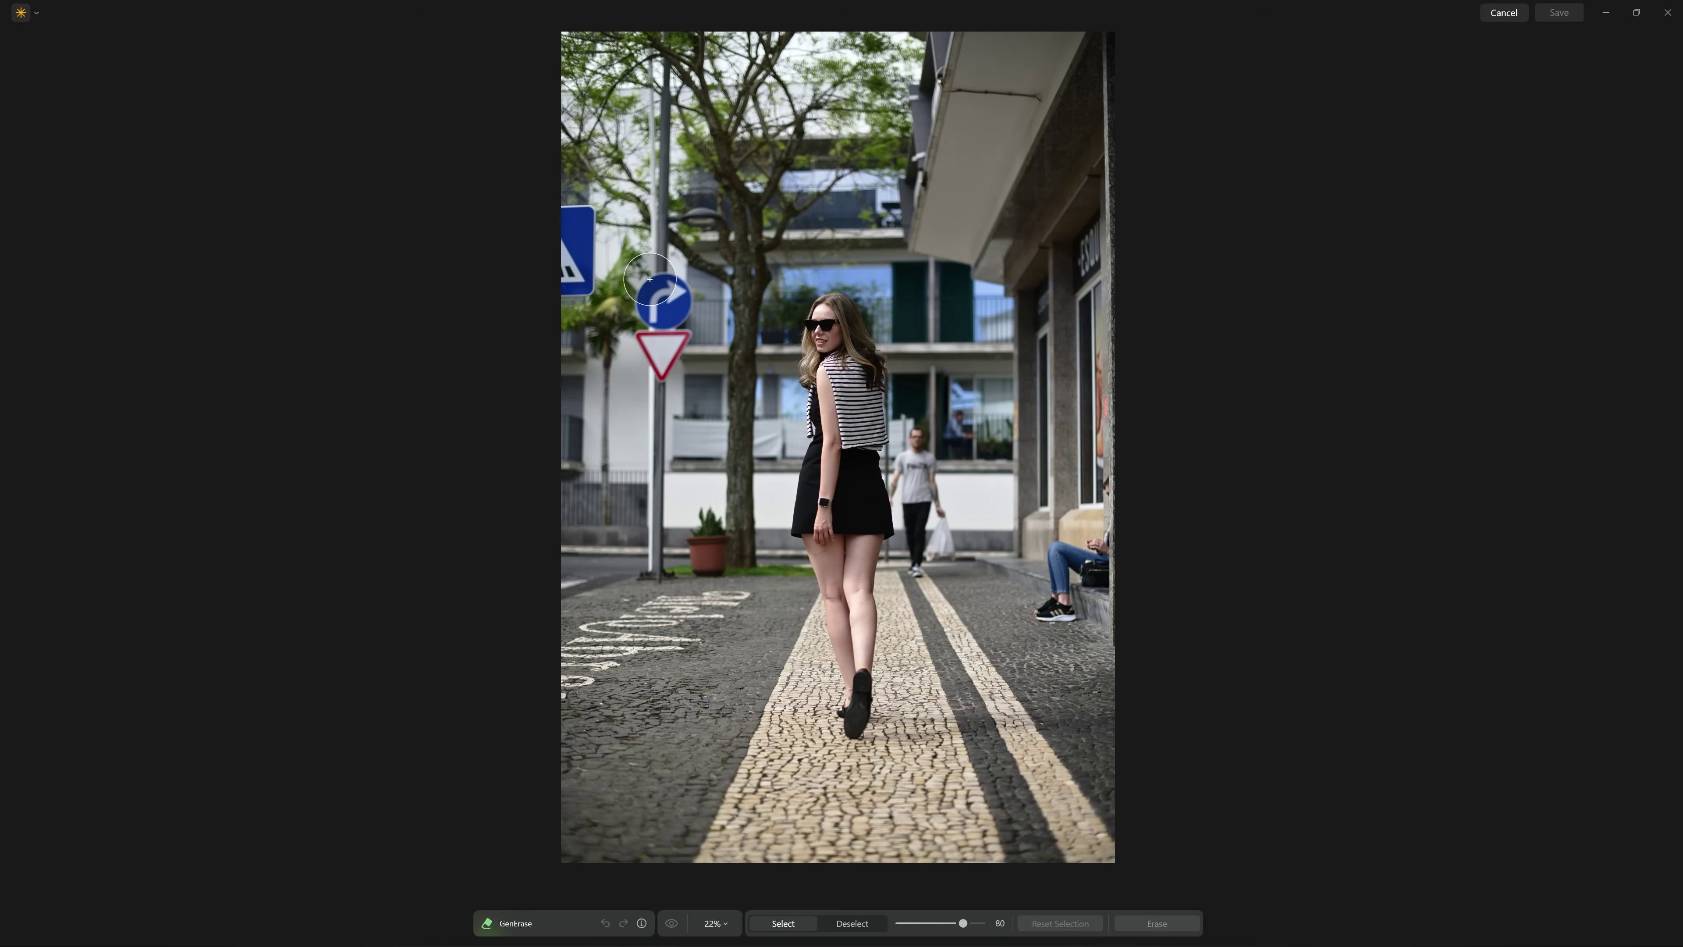
{"action": "left_click", "coordinate": [663, 300]}
{"action": "mouse_move", "coordinate": [659, 341]}
{"action": "left_mouse_down"}
{"action": "mouse_move", "coordinate": [653, 325]}
{"action": "mouse_move", "coordinate": [659, 372]}
{"action": "mouse_move", "coordinate": [686, 331]}
{"action": "left_mouse_up"}
{"action": "scroll", "coordinate": [992, 692], "scroll_direction": "up", "scroll_amount": 2}
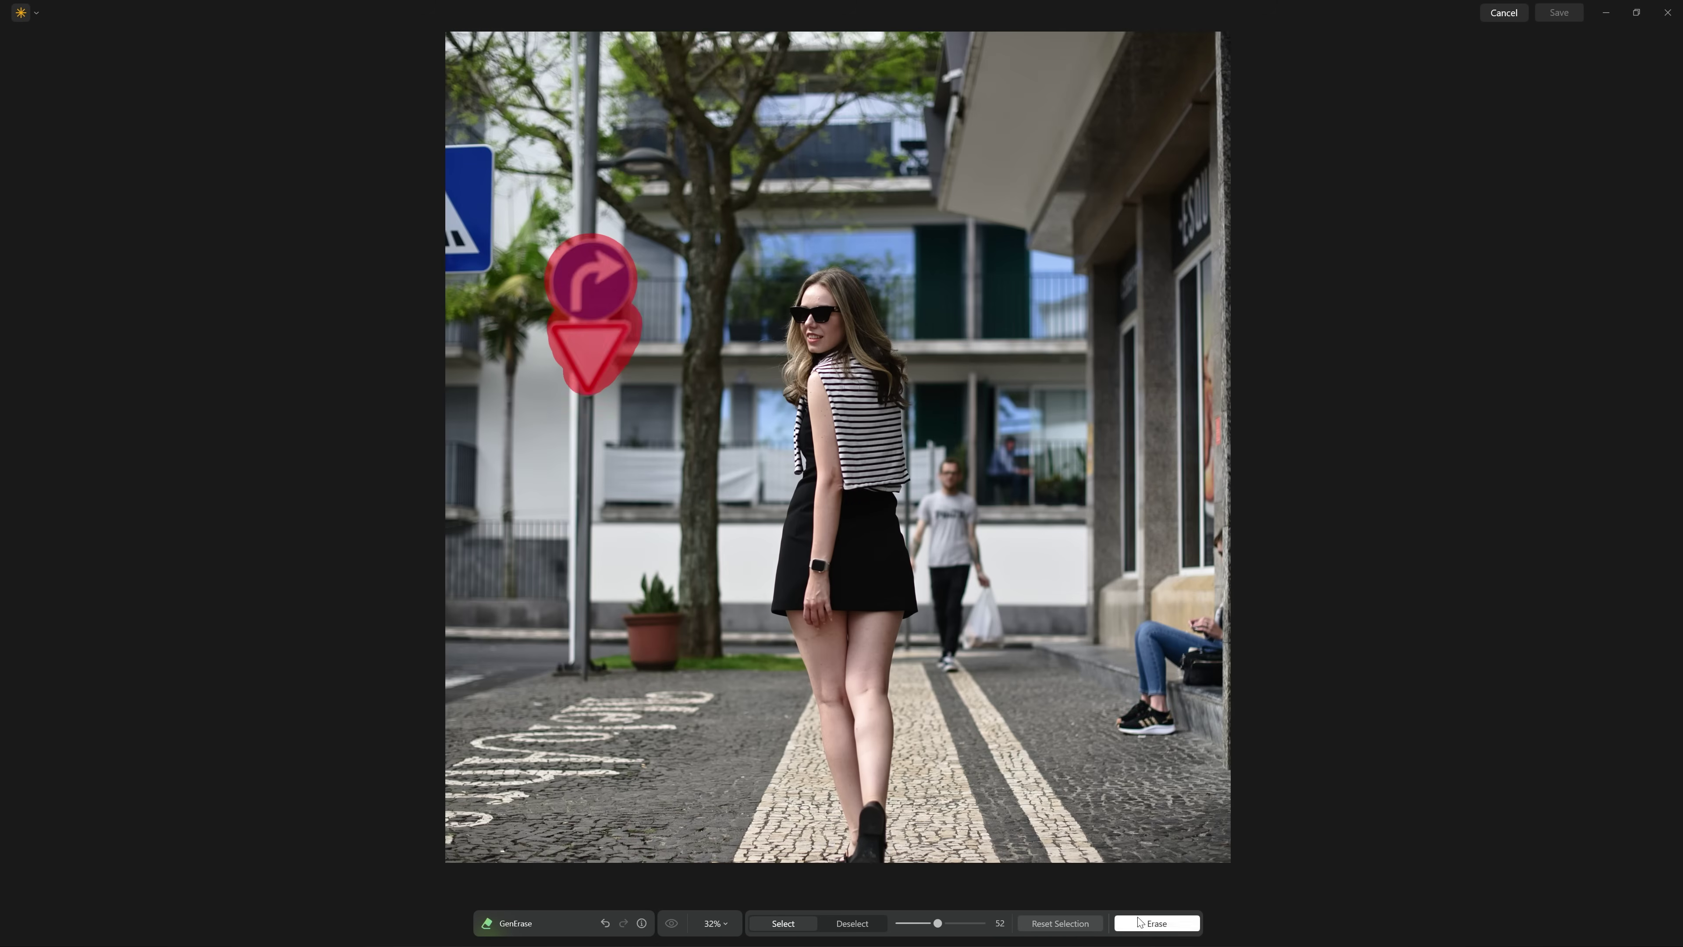
{"action": "left_click", "coordinate": [1156, 923]}
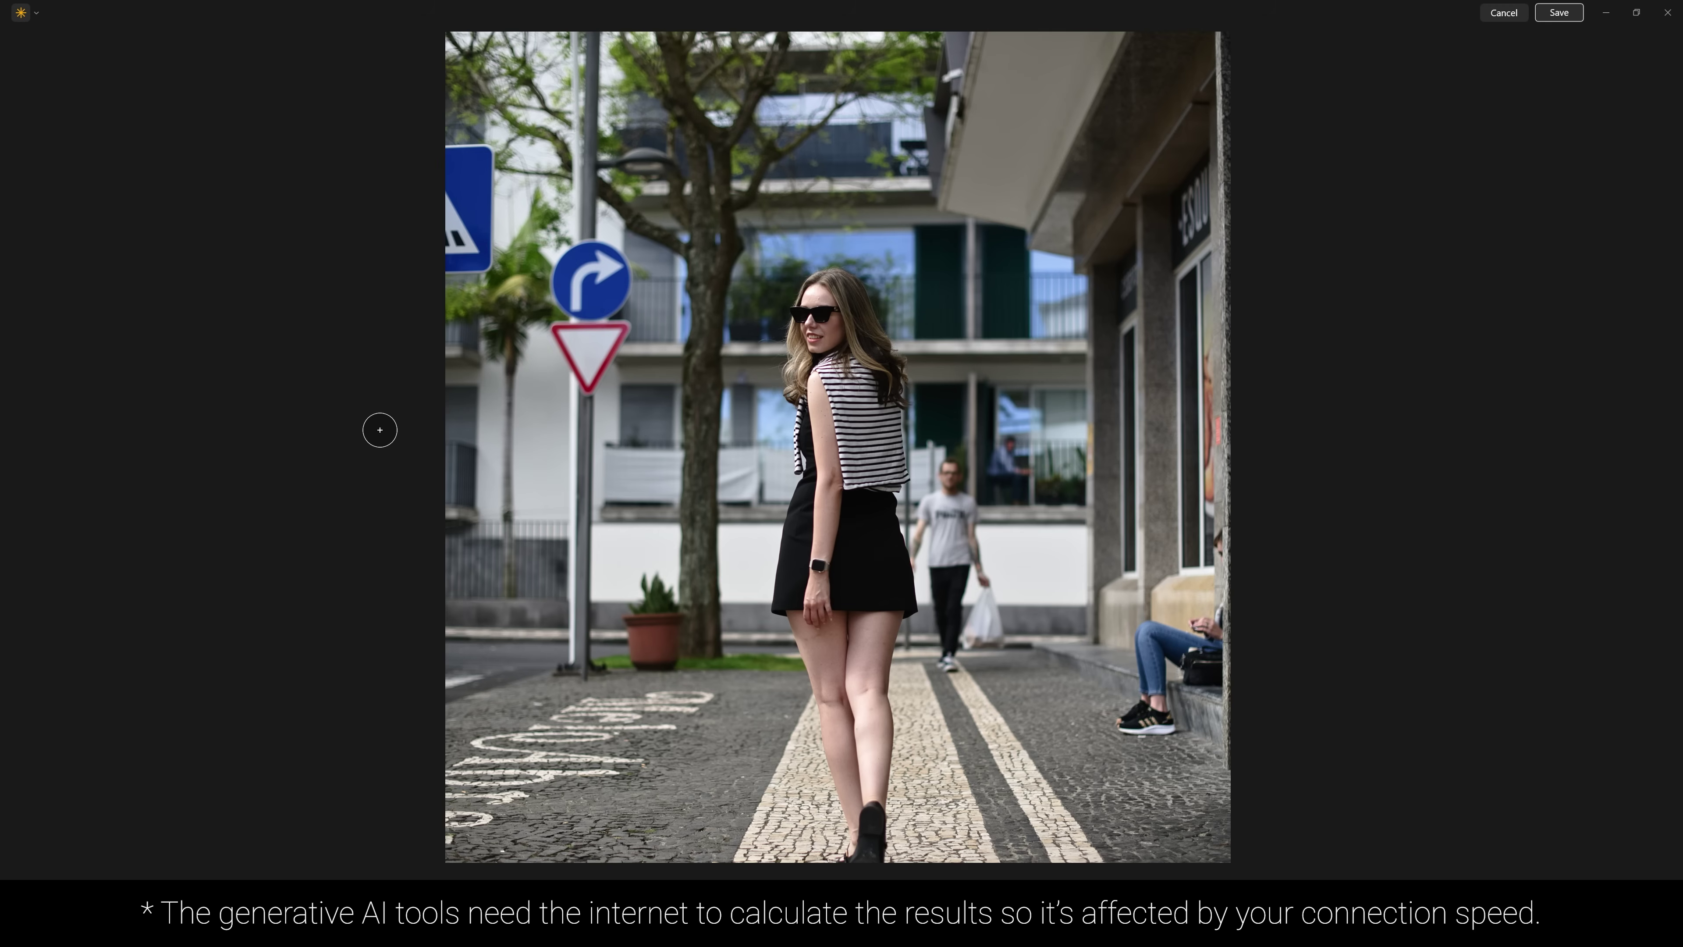
{"action": "key", "text": "ctrl+y"}
{"action": "key", "text": "ctrl+z"}
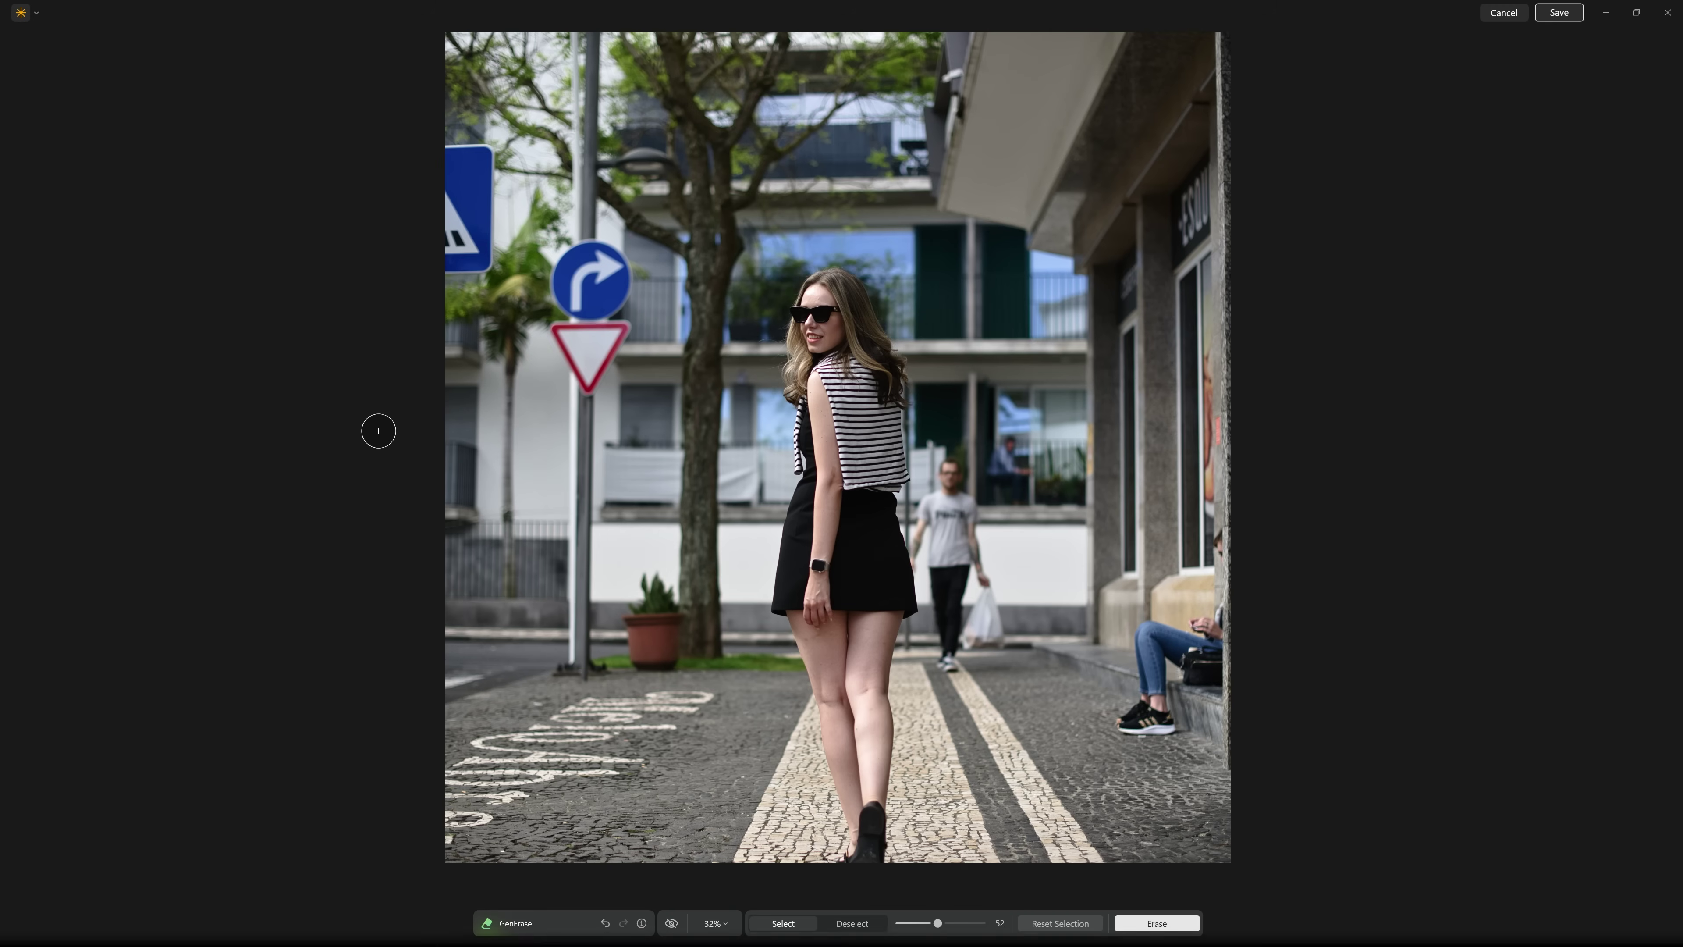
{"action": "key", "text": "ctrl+y"}
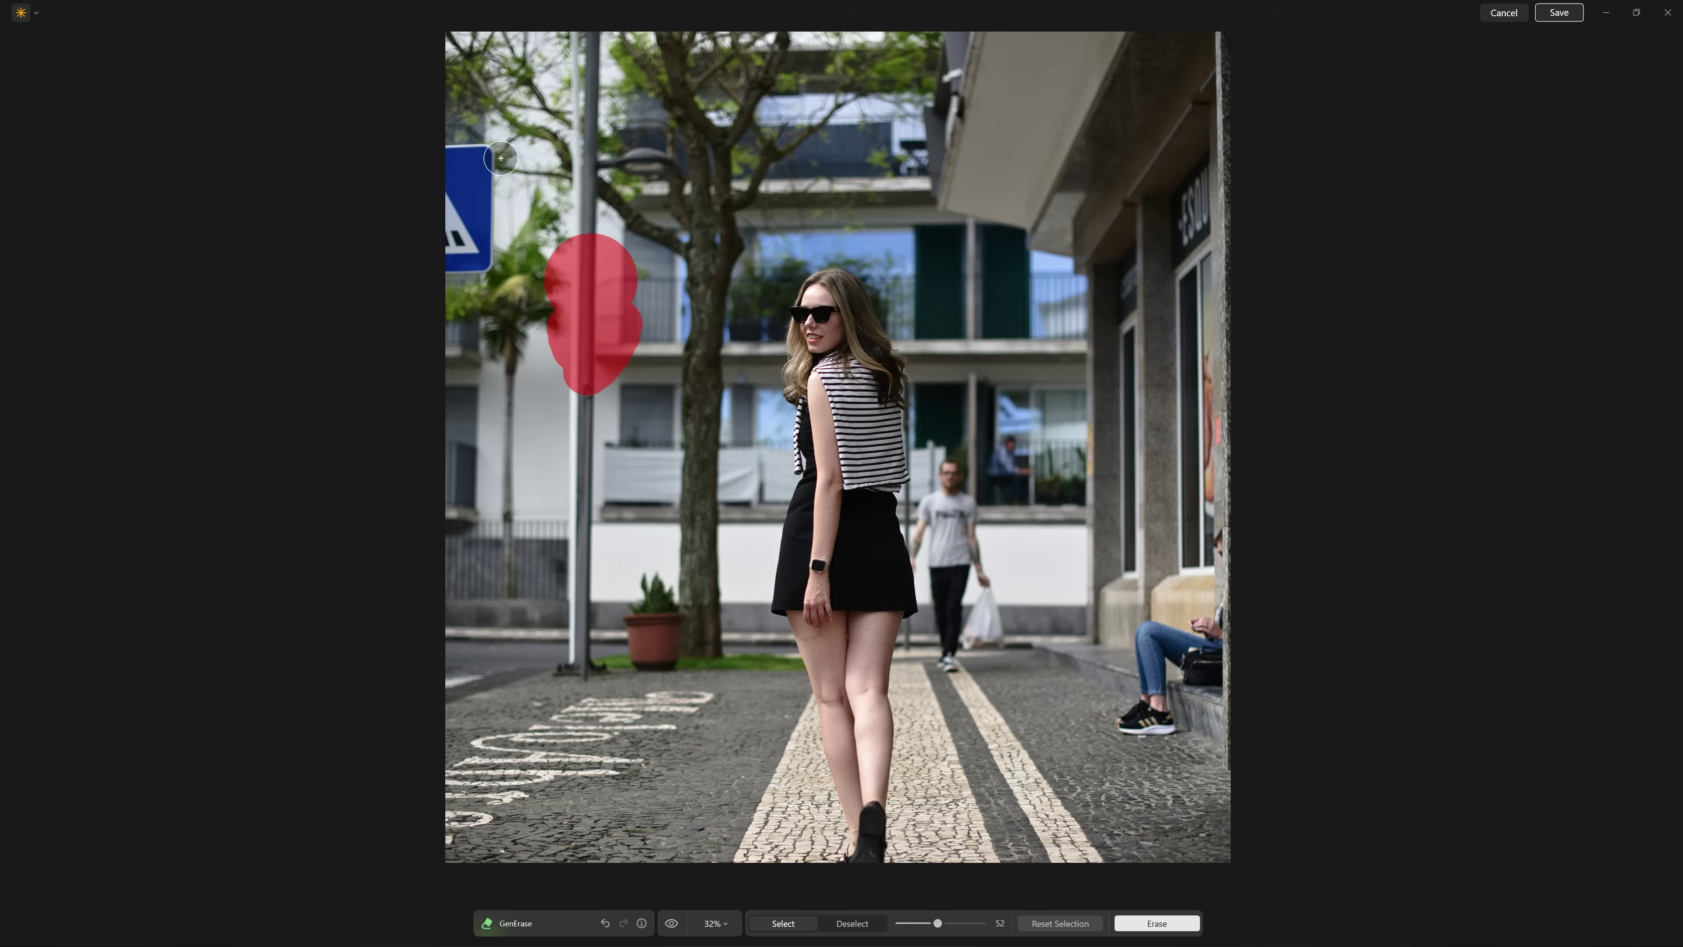
Remove the blue crossing sign with a fresh GenErase selection
{"action": "left_click", "coordinate": [1061, 923]}
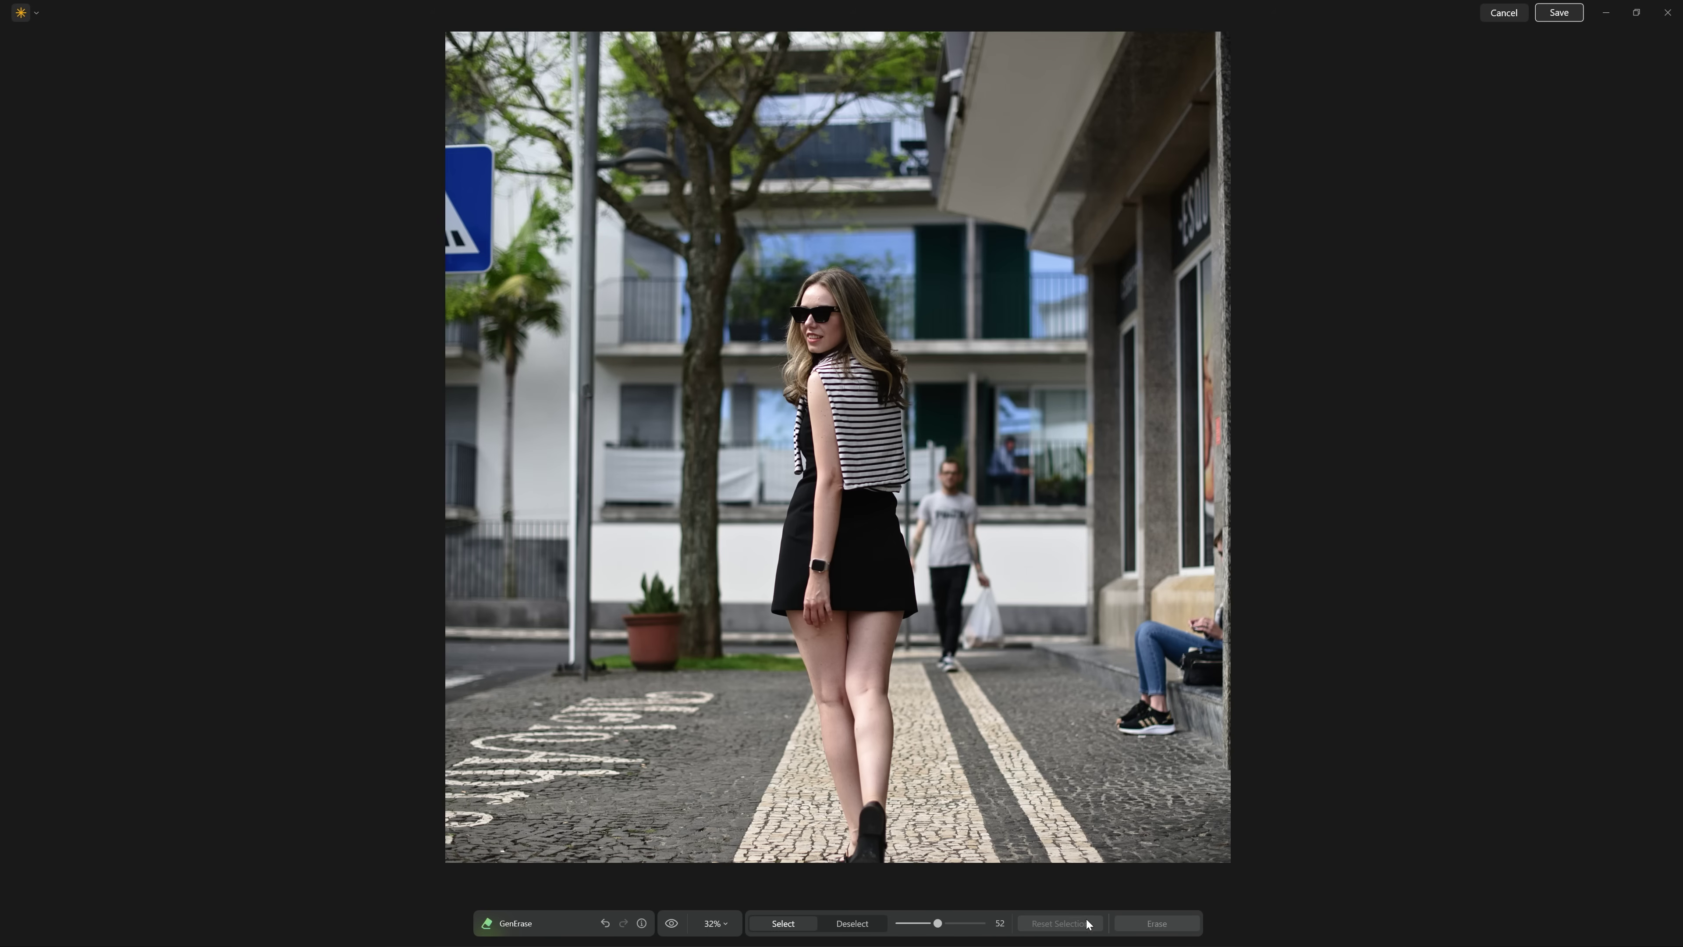
{"action": "left_click", "coordinate": [451, 154]}
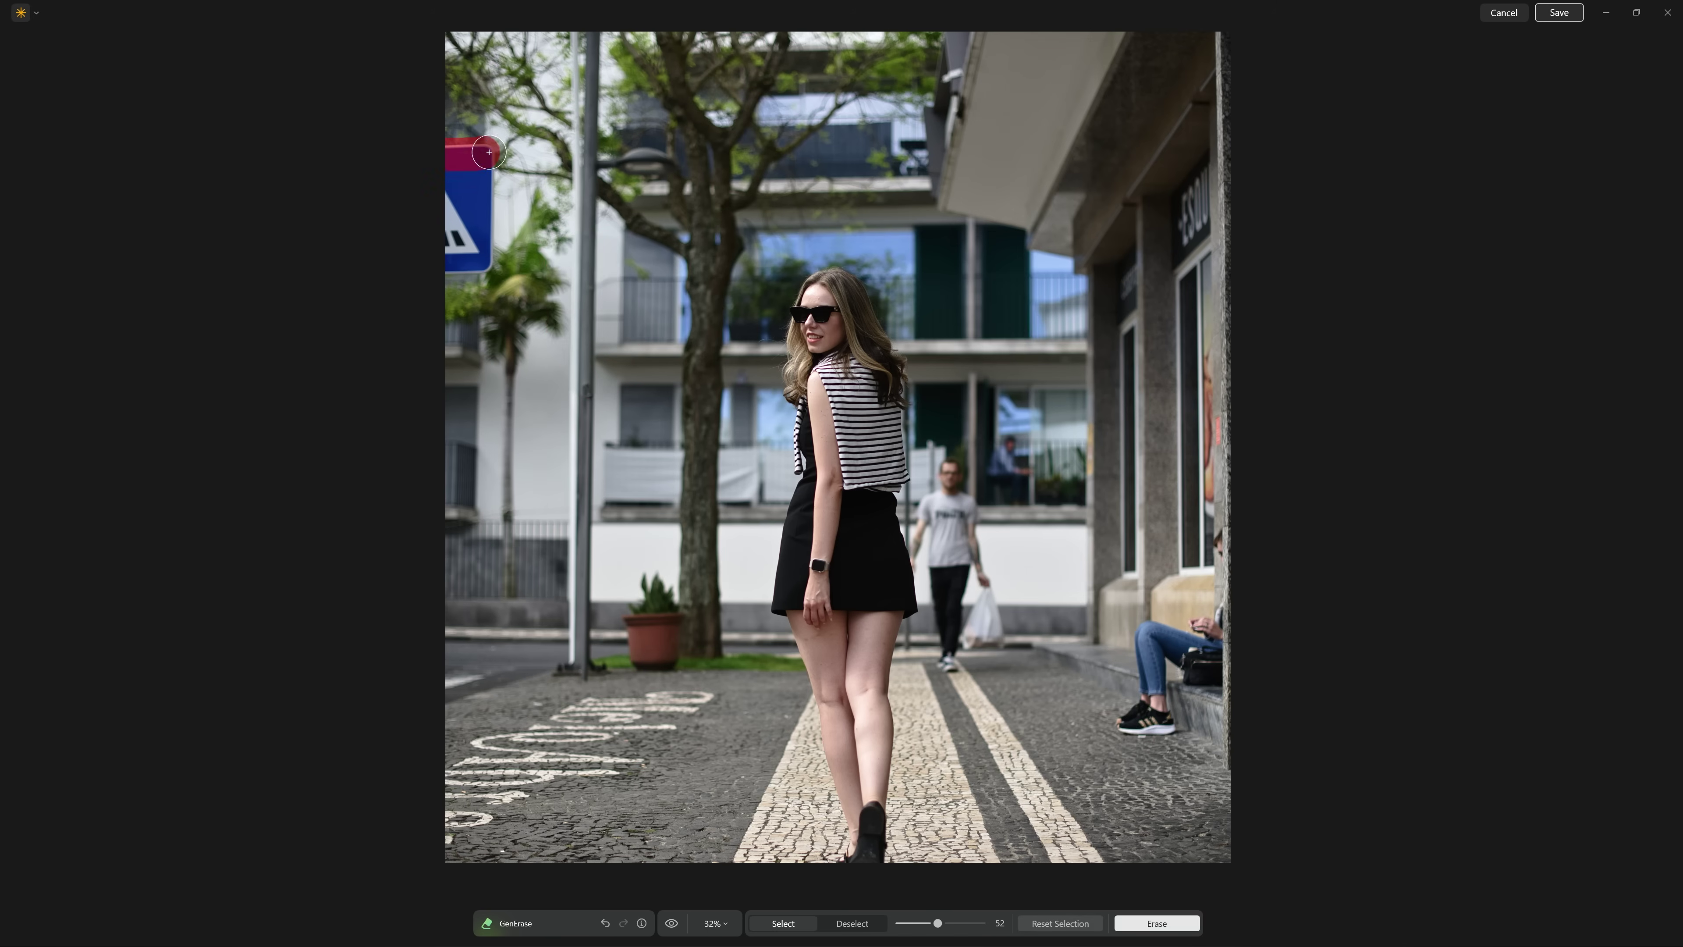
{"action": "mouse_move", "coordinate": [489, 152]}
{"action": "left_mouse_down"}
{"action": "mouse_move", "coordinate": [486, 263]}
{"action": "mouse_move", "coordinate": [450, 263]}
{"action": "mouse_move", "coordinate": [451, 186]}
{"action": "mouse_move", "coordinate": [467, 176]}
{"action": "mouse_move", "coordinate": [461, 253]}
{"action": "left_mouse_up"}
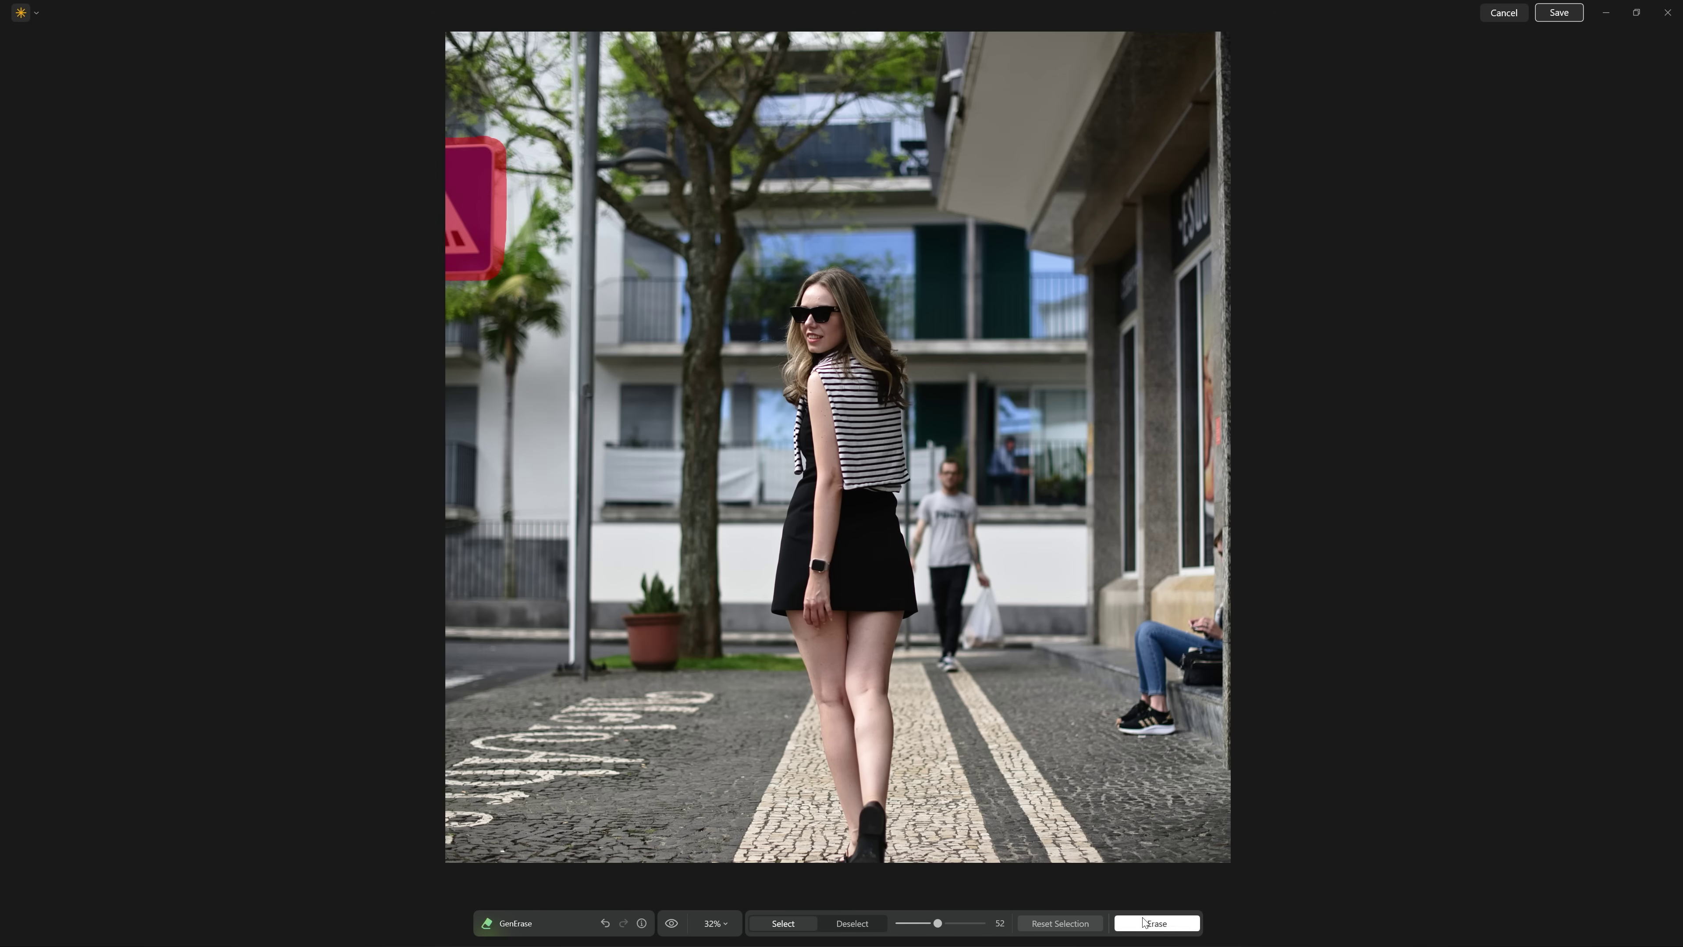
{"action": "left_click", "coordinate": [1156, 923]}
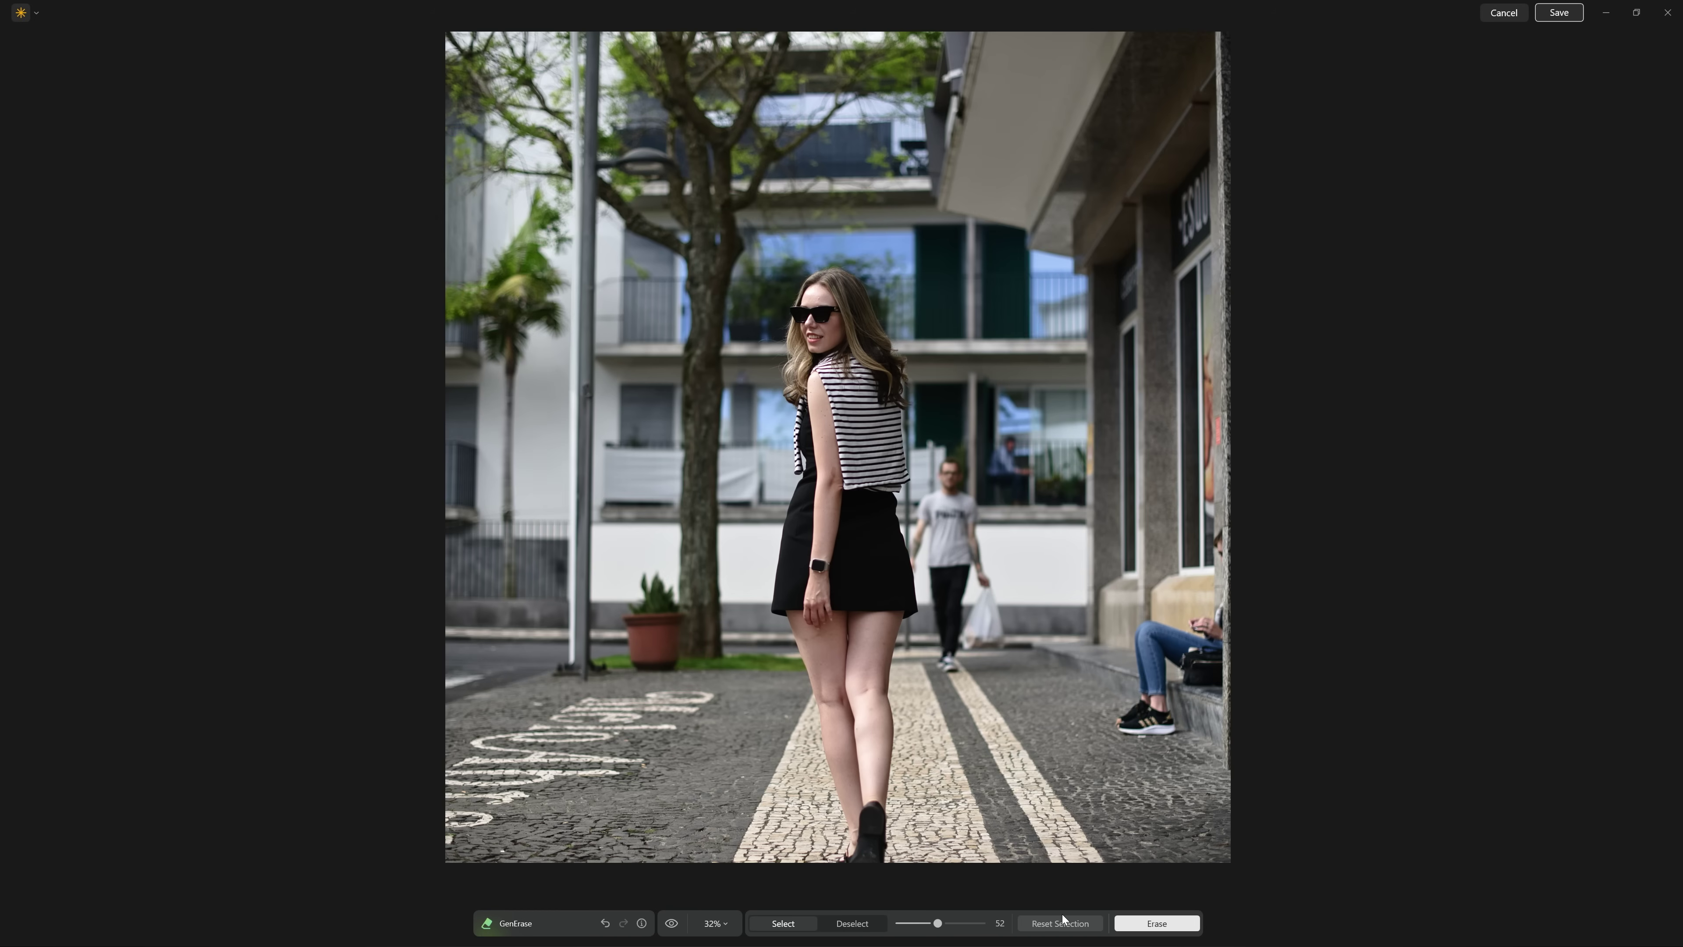
{"action": "left_click", "coordinate": [1063, 922]}
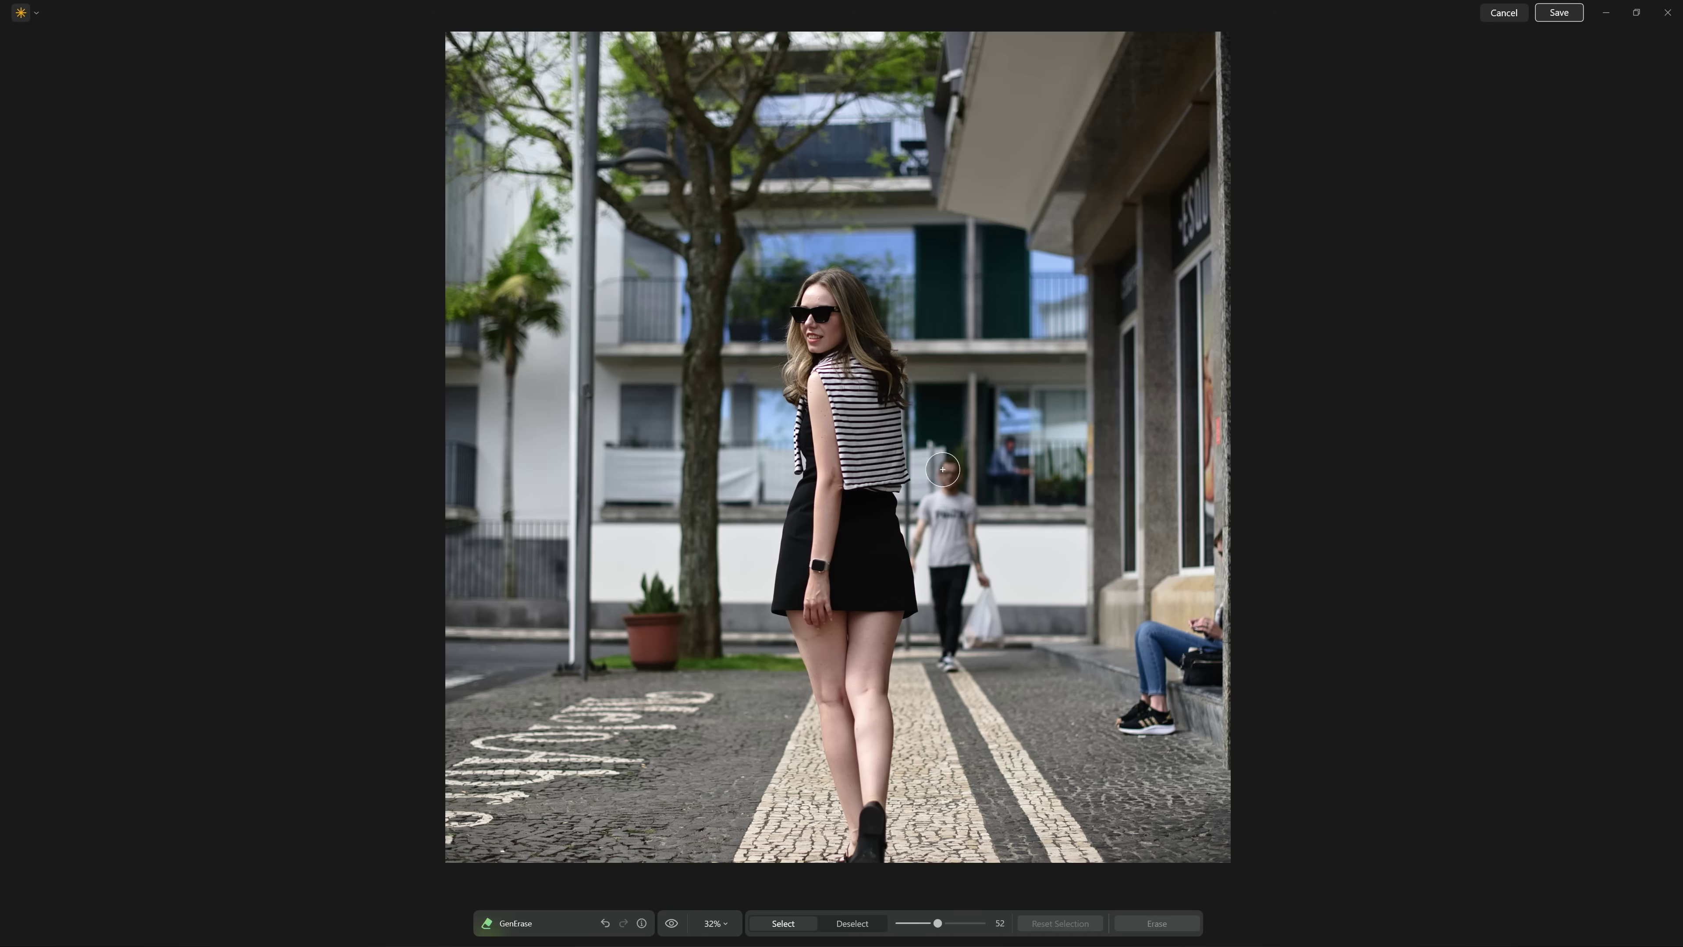
Brush a GenErase mask over the man walking behind the woman, down to his feet
{"action": "mouse_move", "coordinate": [949, 472]}
{"action": "left_mouse_down"}
{"action": "mouse_move", "coordinate": [920, 559]}
{"action": "mouse_move", "coordinate": [936, 565]}
{"action": "mouse_move", "coordinate": [943, 661]}
{"action": "mouse_move", "coordinate": [996, 634]}
{"action": "mouse_move", "coordinate": [966, 511]}
{"action": "mouse_move", "coordinate": [965, 612]}
{"action": "left_mouse_up"}
{"action": "scroll", "coordinate": [964, 612], "scroll_direction": "down", "scroll_amount": 6}
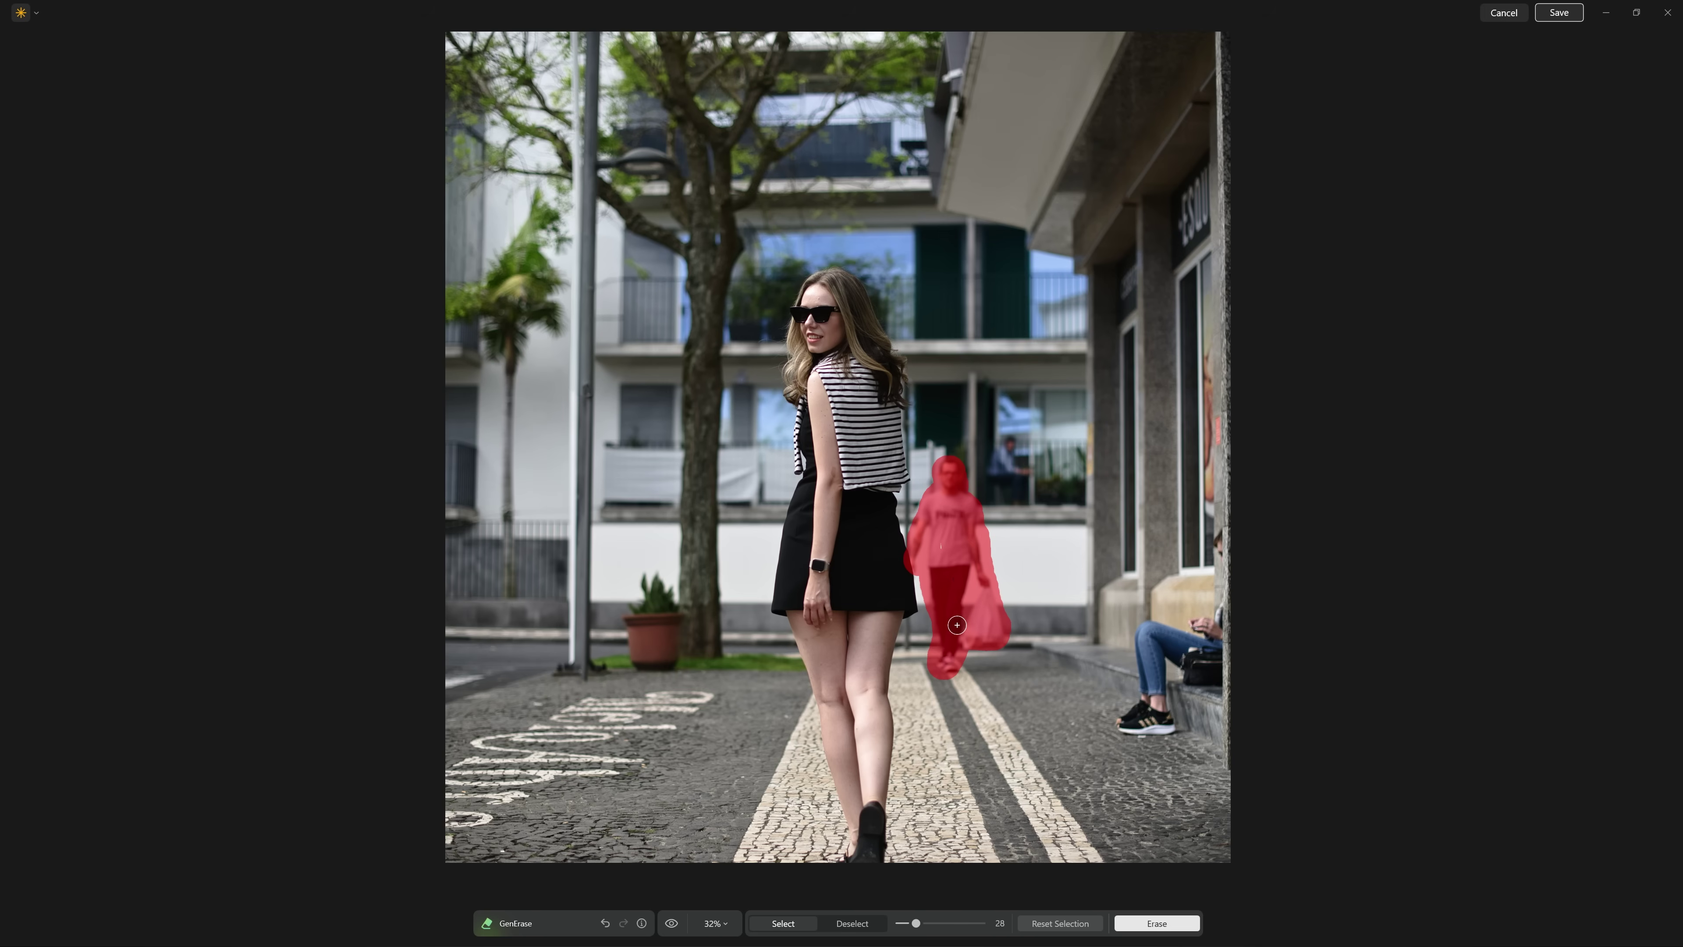
{"action": "left_click_drag", "start_coordinate": [956, 671], "coordinate": [994, 671]}
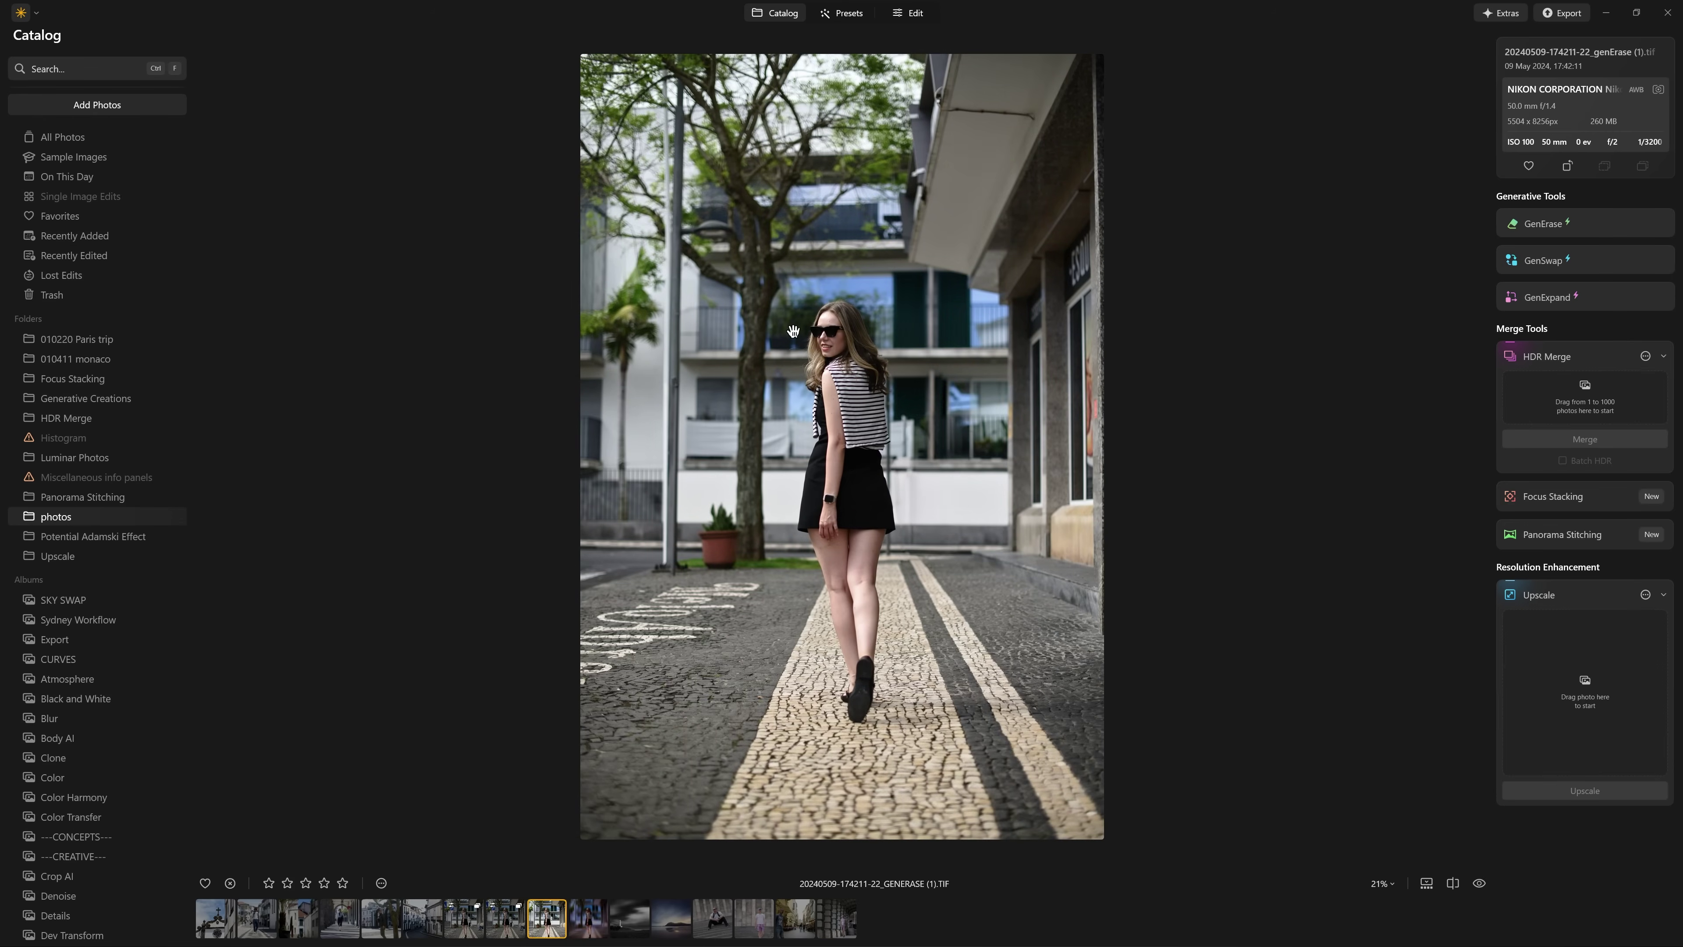
Inspect the retouched street portrait up close, then start GenErase to remove more of it
{"action": "scroll", "coordinate": [817, 336], "scroll_direction": "up", "scroll_amount": 3}
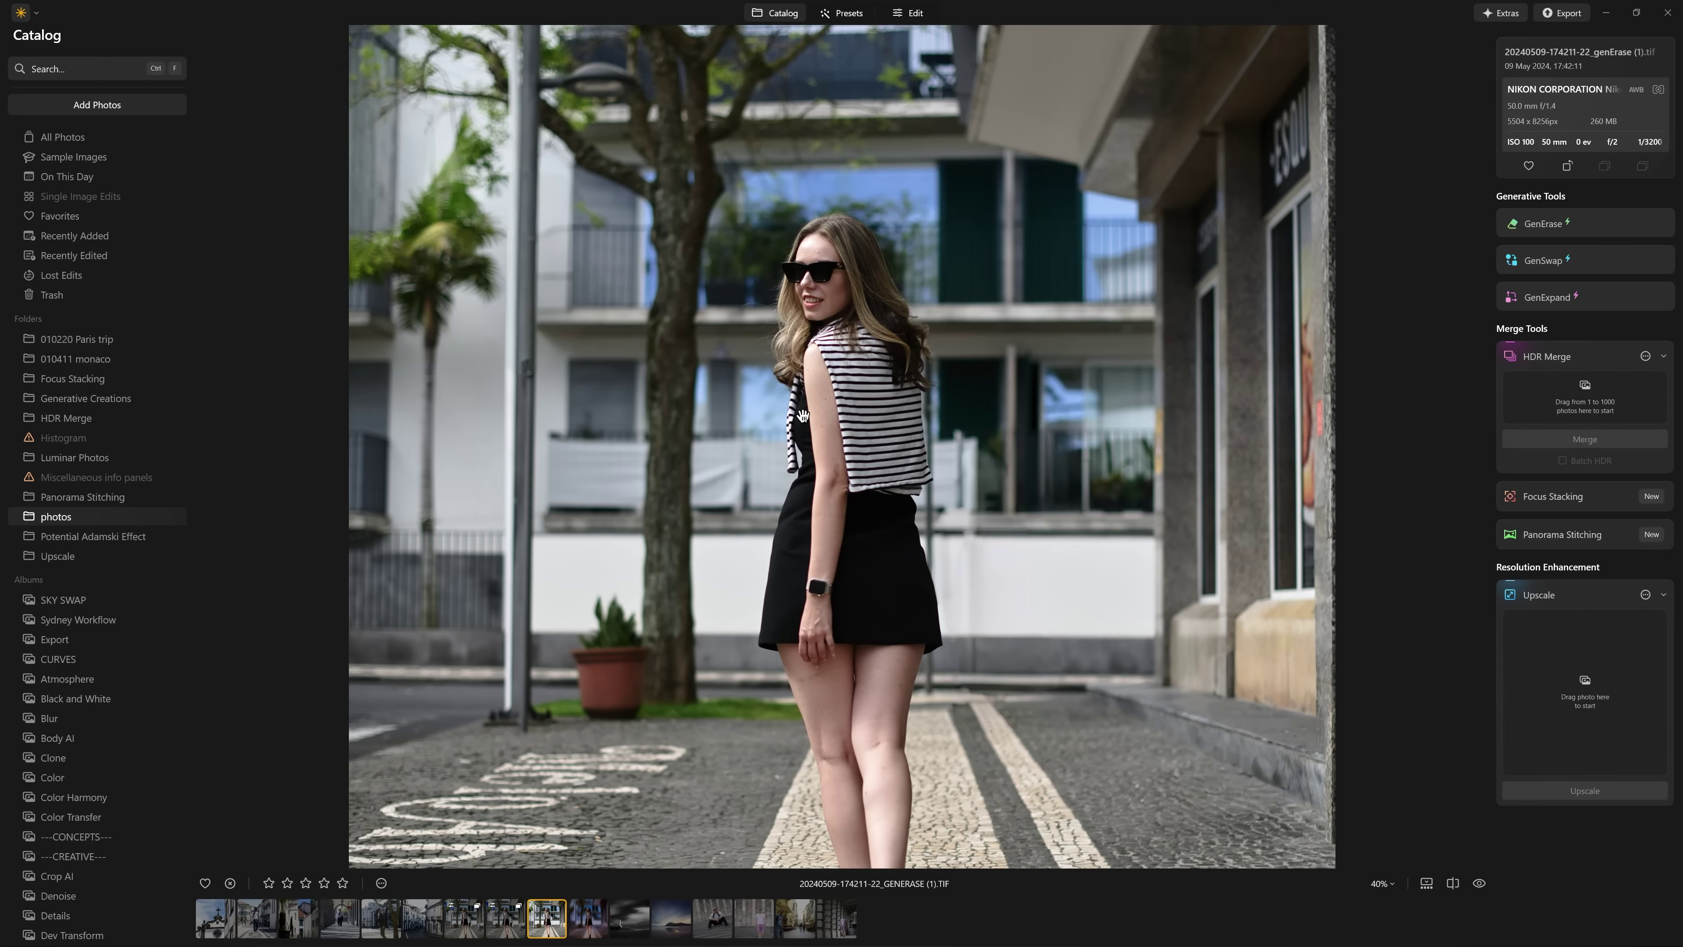
{"action": "scroll", "coordinate": [842, 410], "scroll_direction": "down", "scroll_amount": 2}
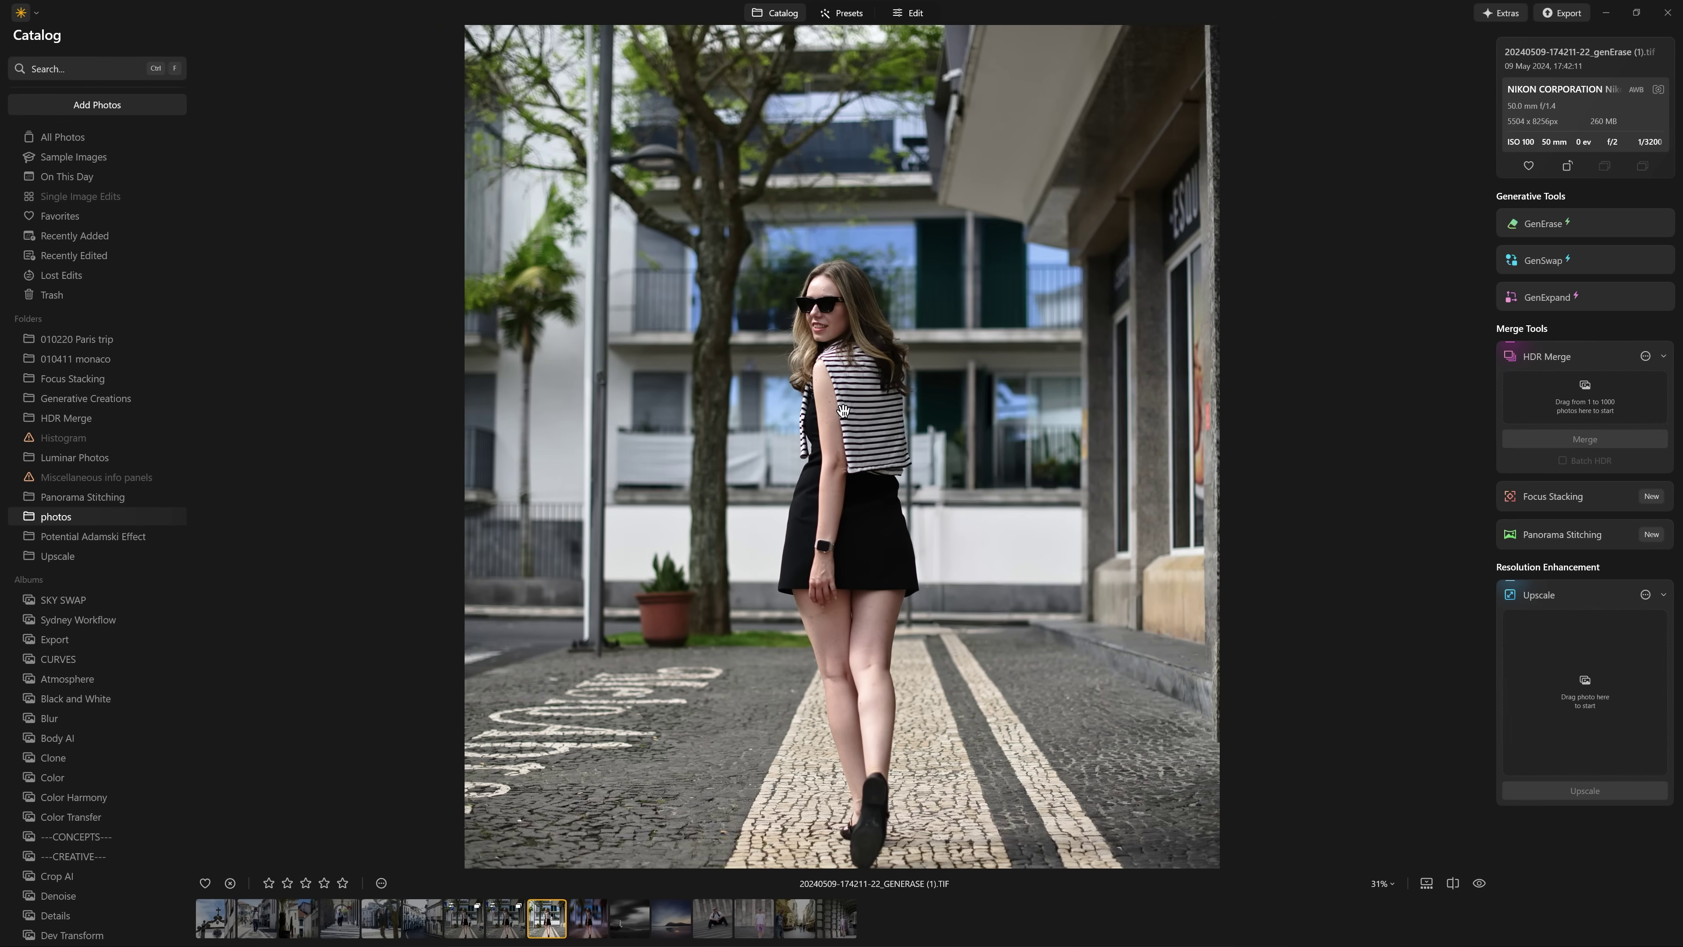
{"action": "scroll", "coordinate": [840, 405], "scroll_direction": "down", "scroll_amount": 2}
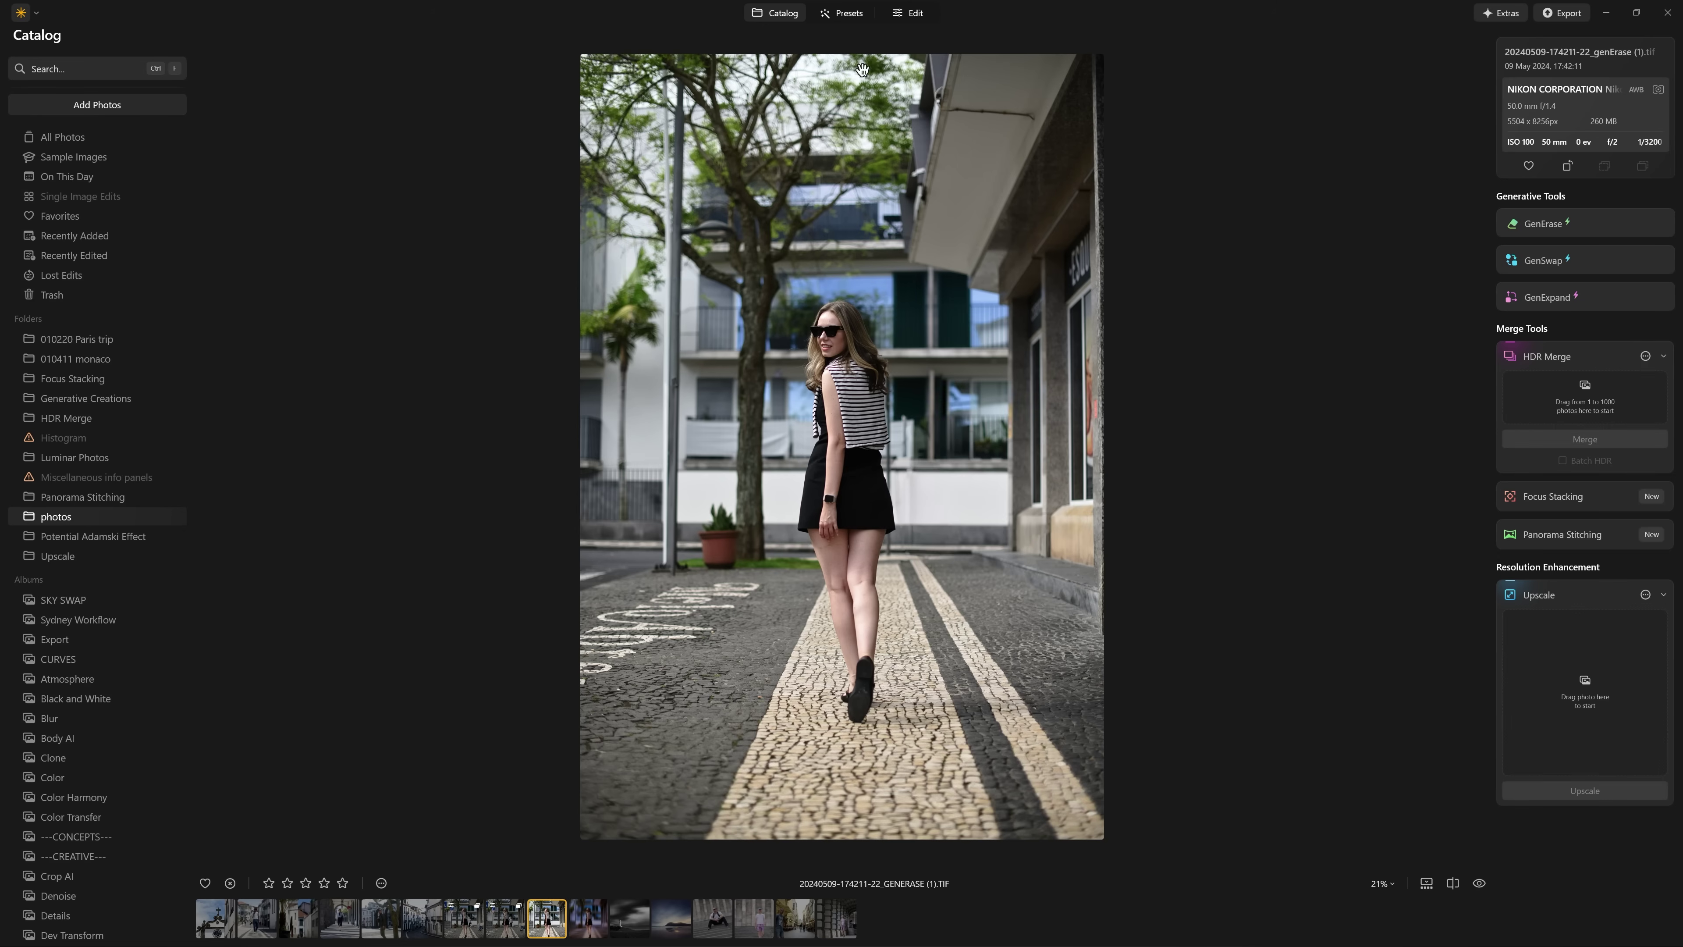
{"action": "left_click", "coordinate": [1540, 223]}
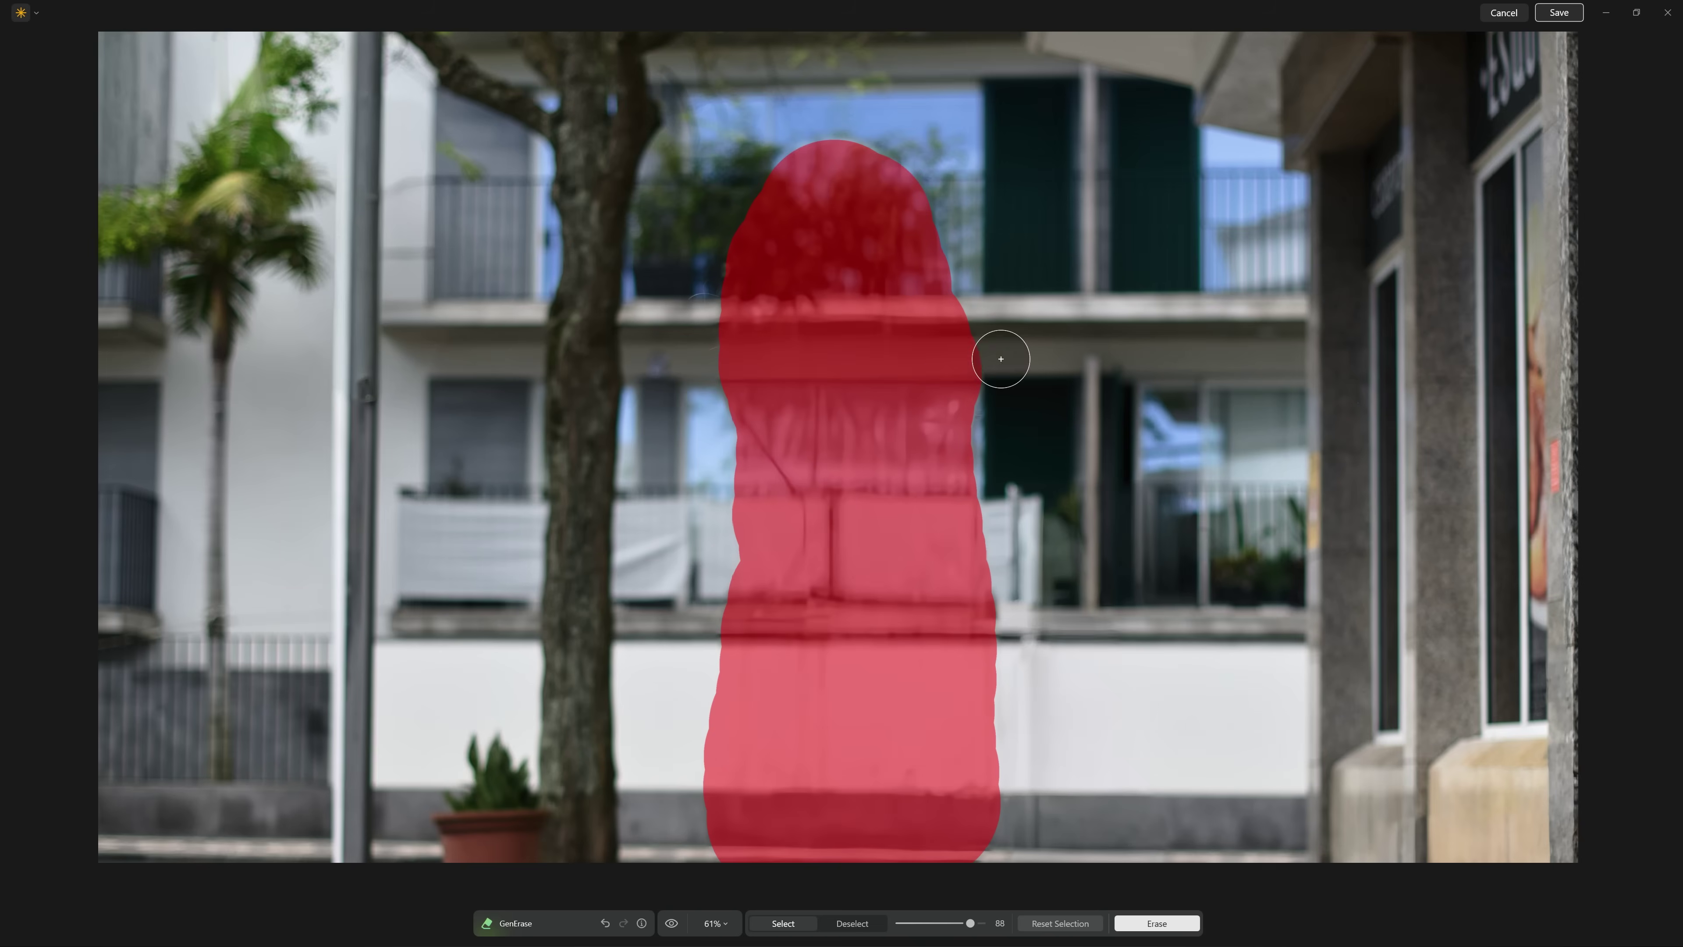
Zoom out to check the empty cobbled street after the woman is erased
{"action": "scroll", "coordinate": [948, 383], "scroll_direction": "down", "scroll_amount": 3}
{"action": "scroll", "coordinate": [948, 382], "scroll_direction": "down", "scroll_amount": 3}
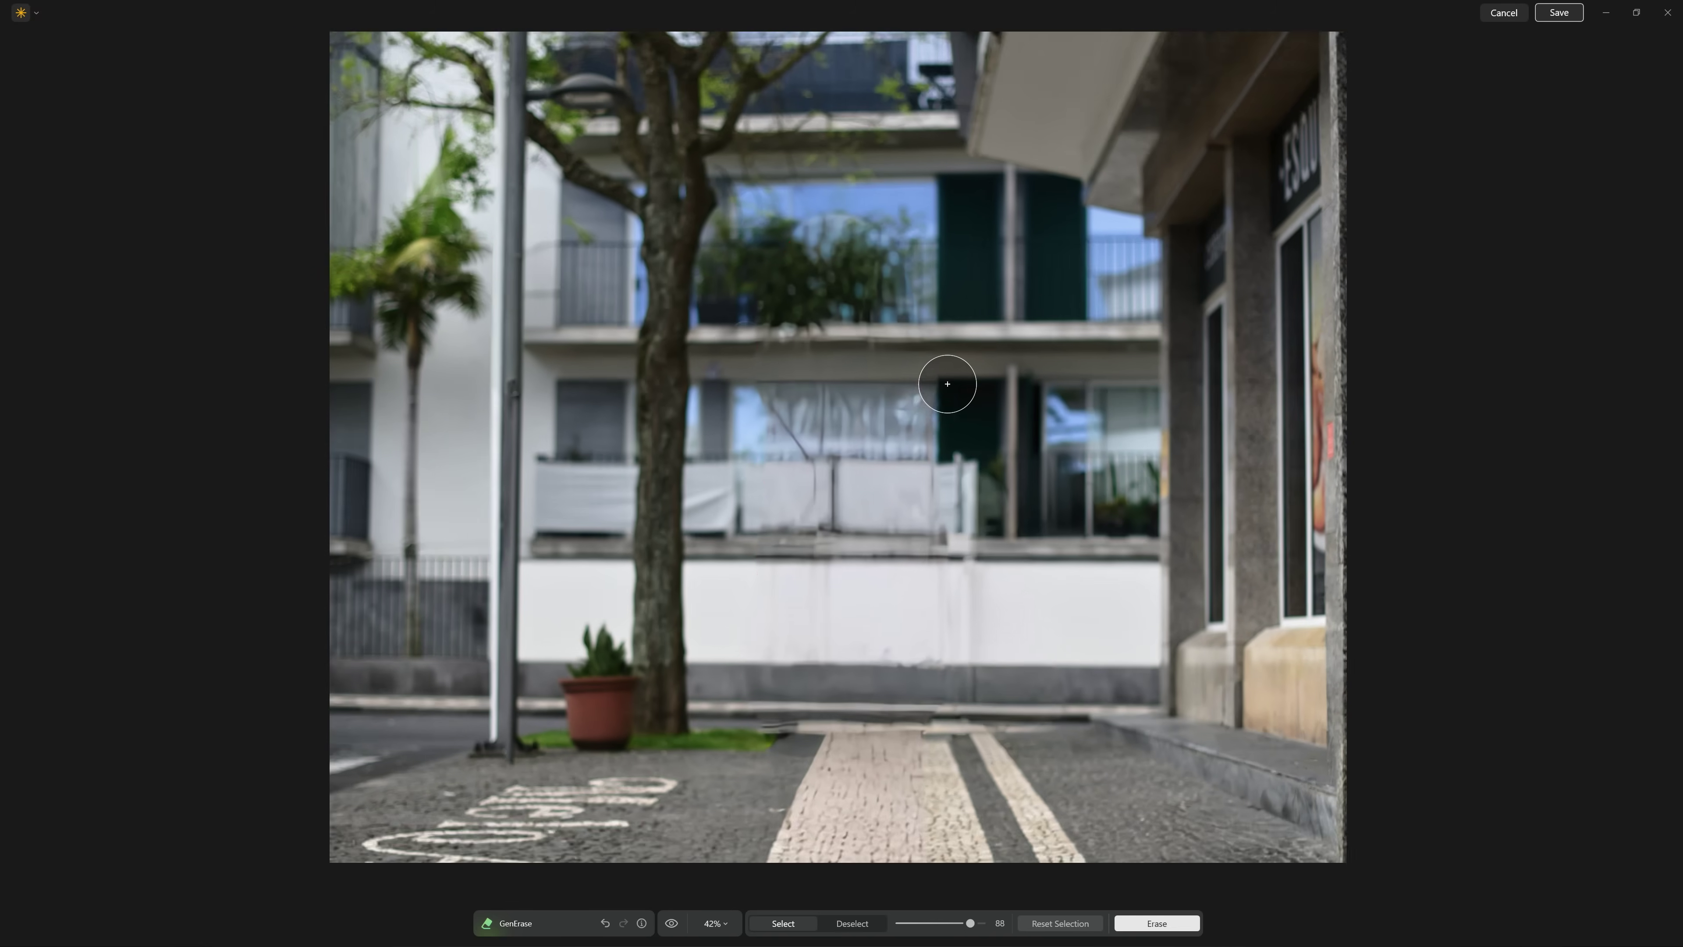
{"action": "scroll", "coordinate": [939, 399], "scroll_direction": "down", "scroll_amount": 3}
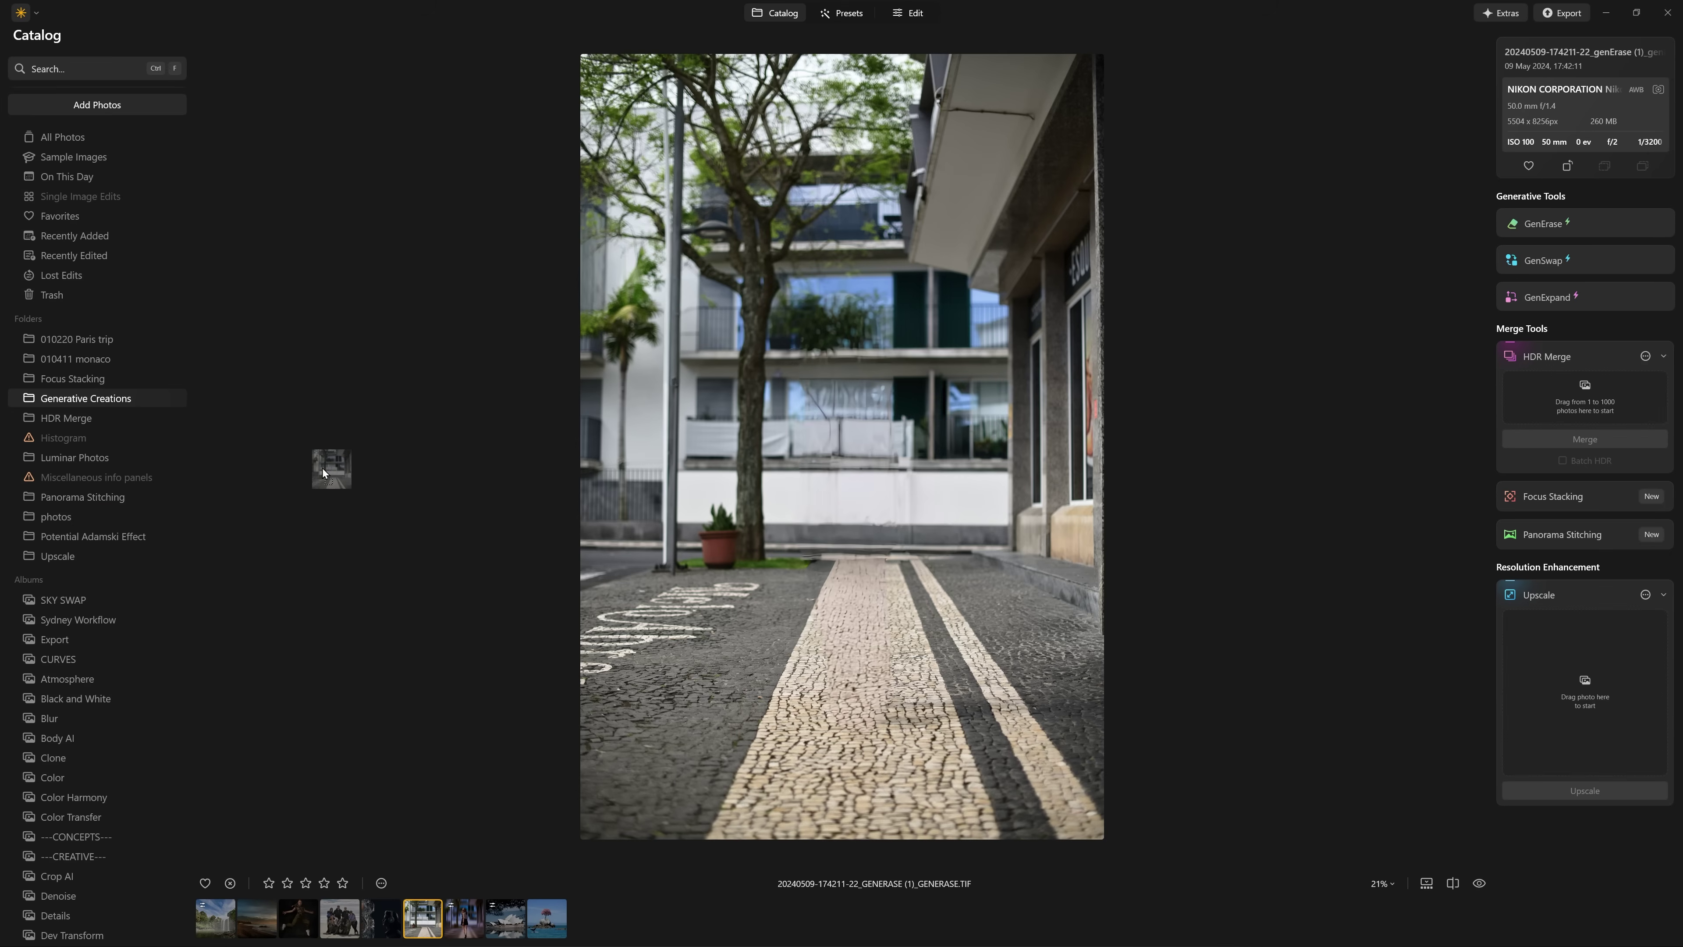
{"action": "left_click_drag", "start_coordinate": [51, 521], "coordinate": [51, 520]}
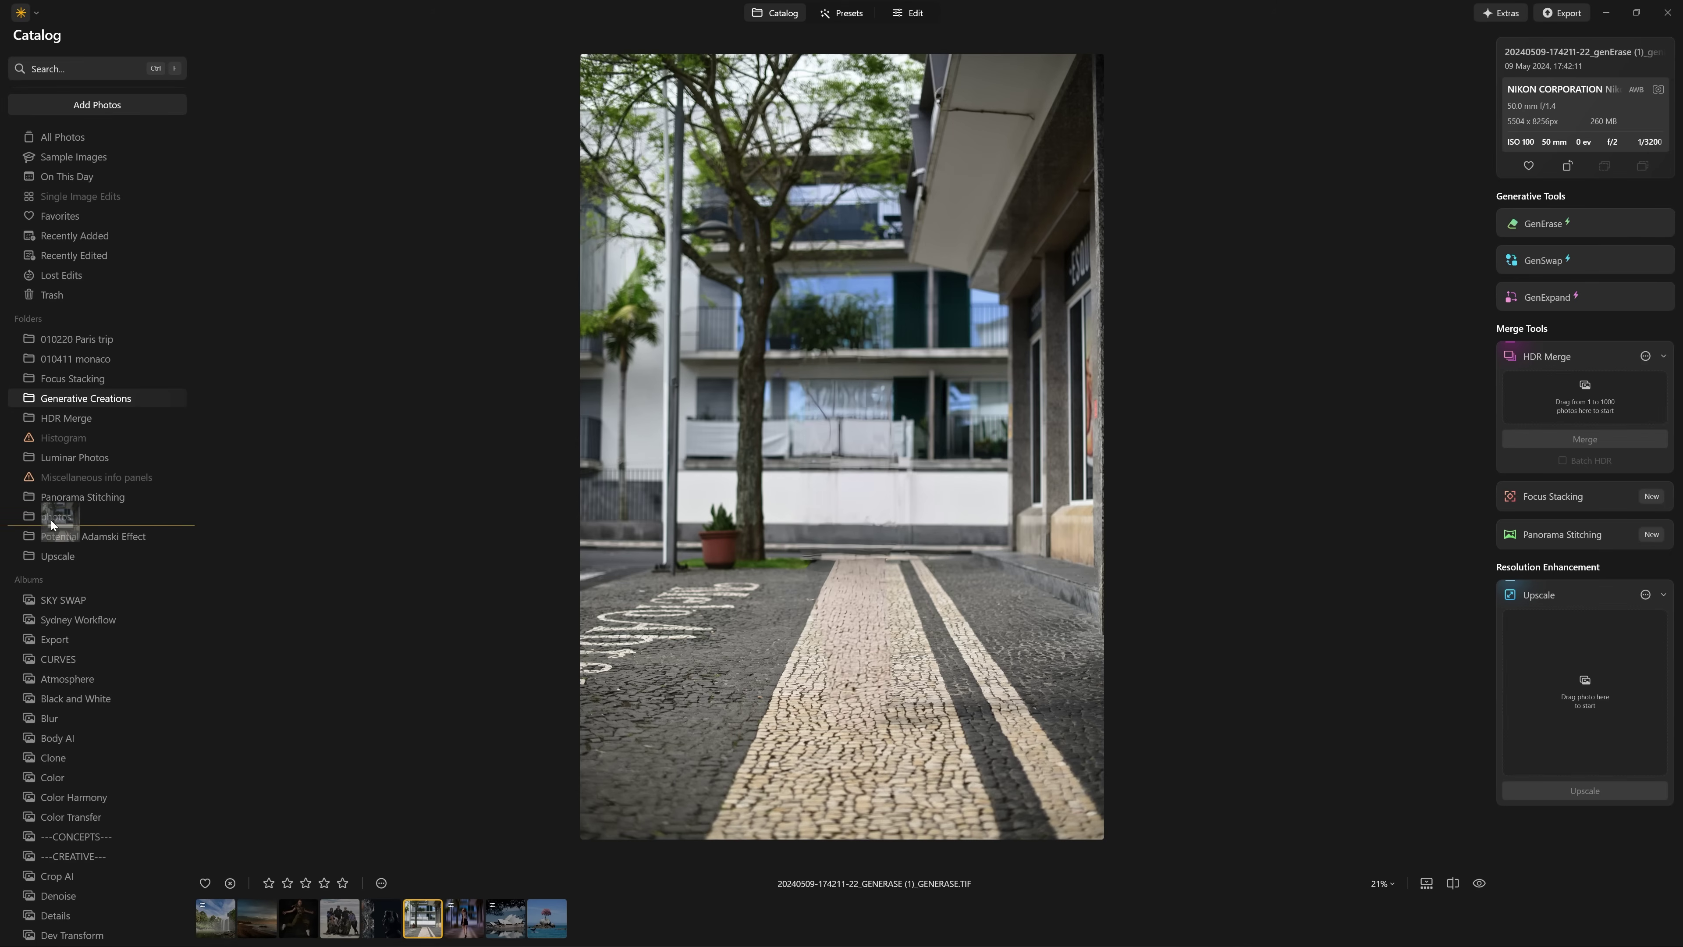
{"action": "left_click", "coordinate": [50, 520]}
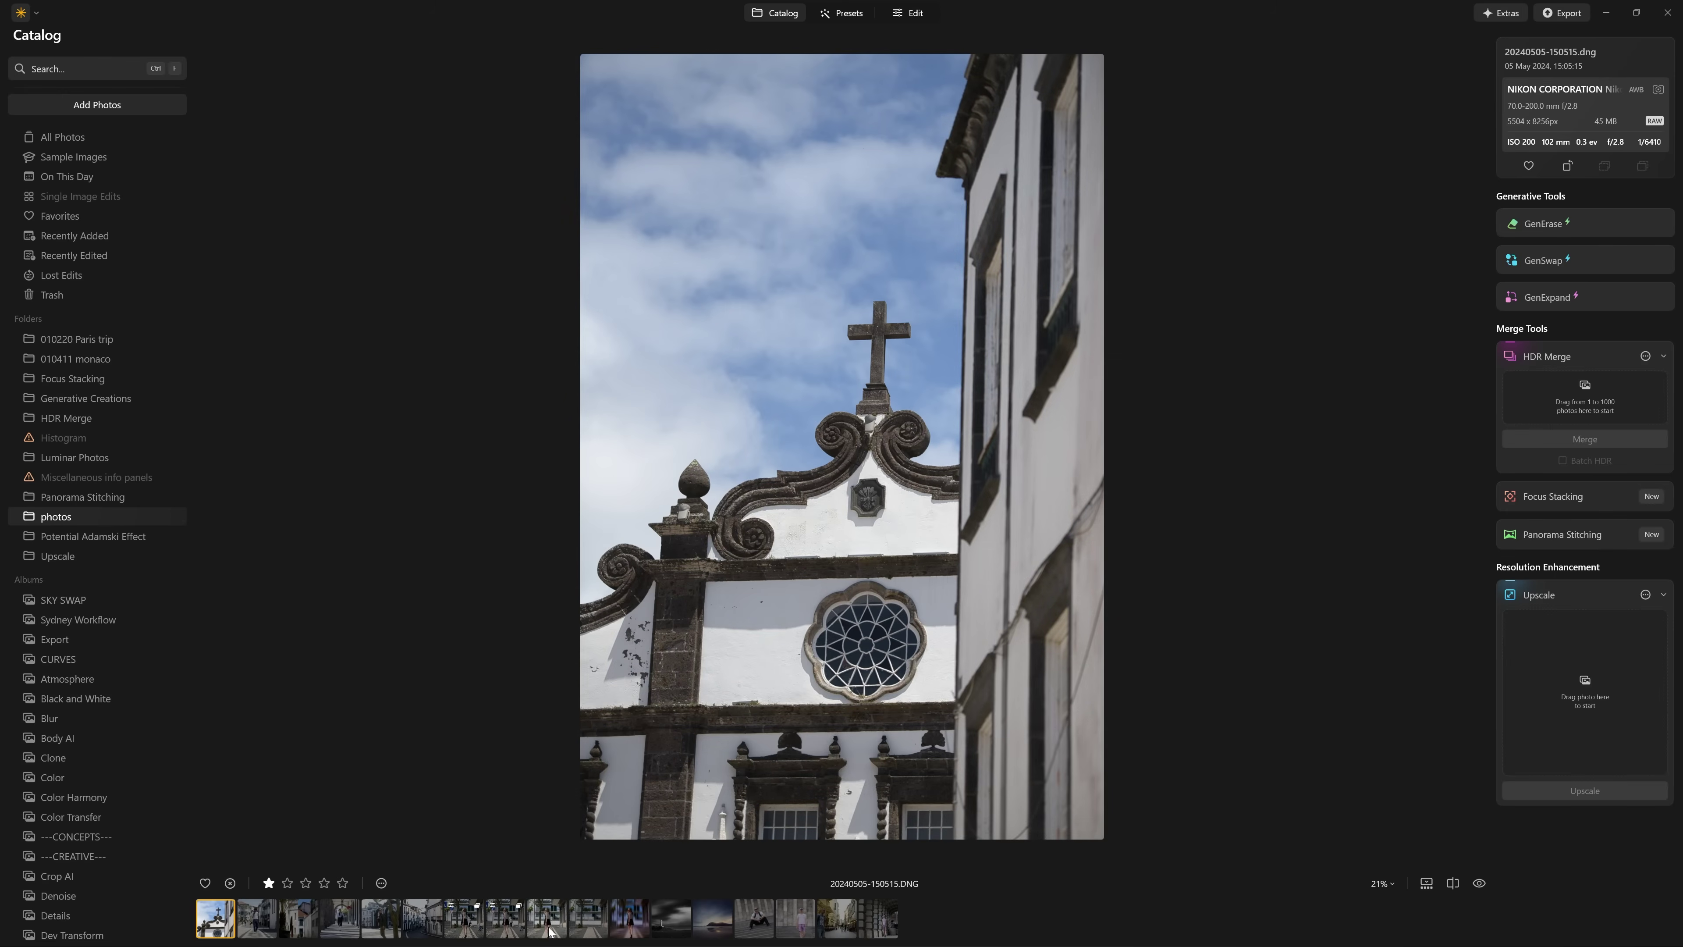
{"action": "left_click", "coordinate": [550, 932]}
{"action": "left_click", "coordinate": [594, 922]}
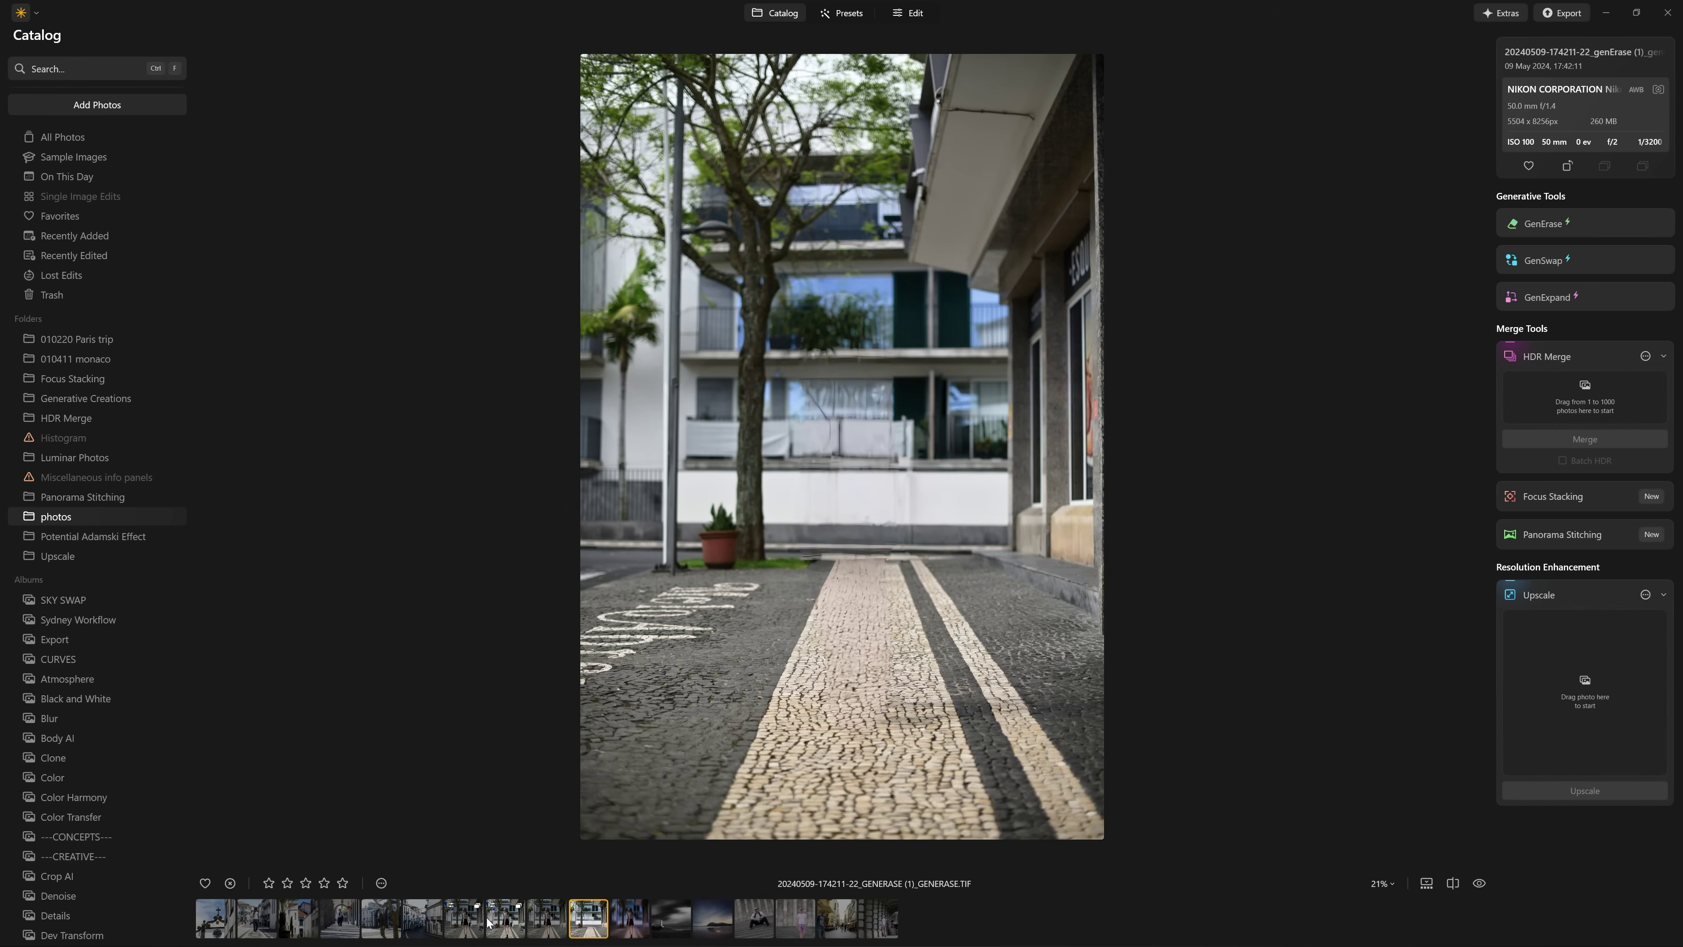
{"action": "left_click", "coordinate": [501, 927]}
{"action": "double_click", "coordinate": [843, 88]}
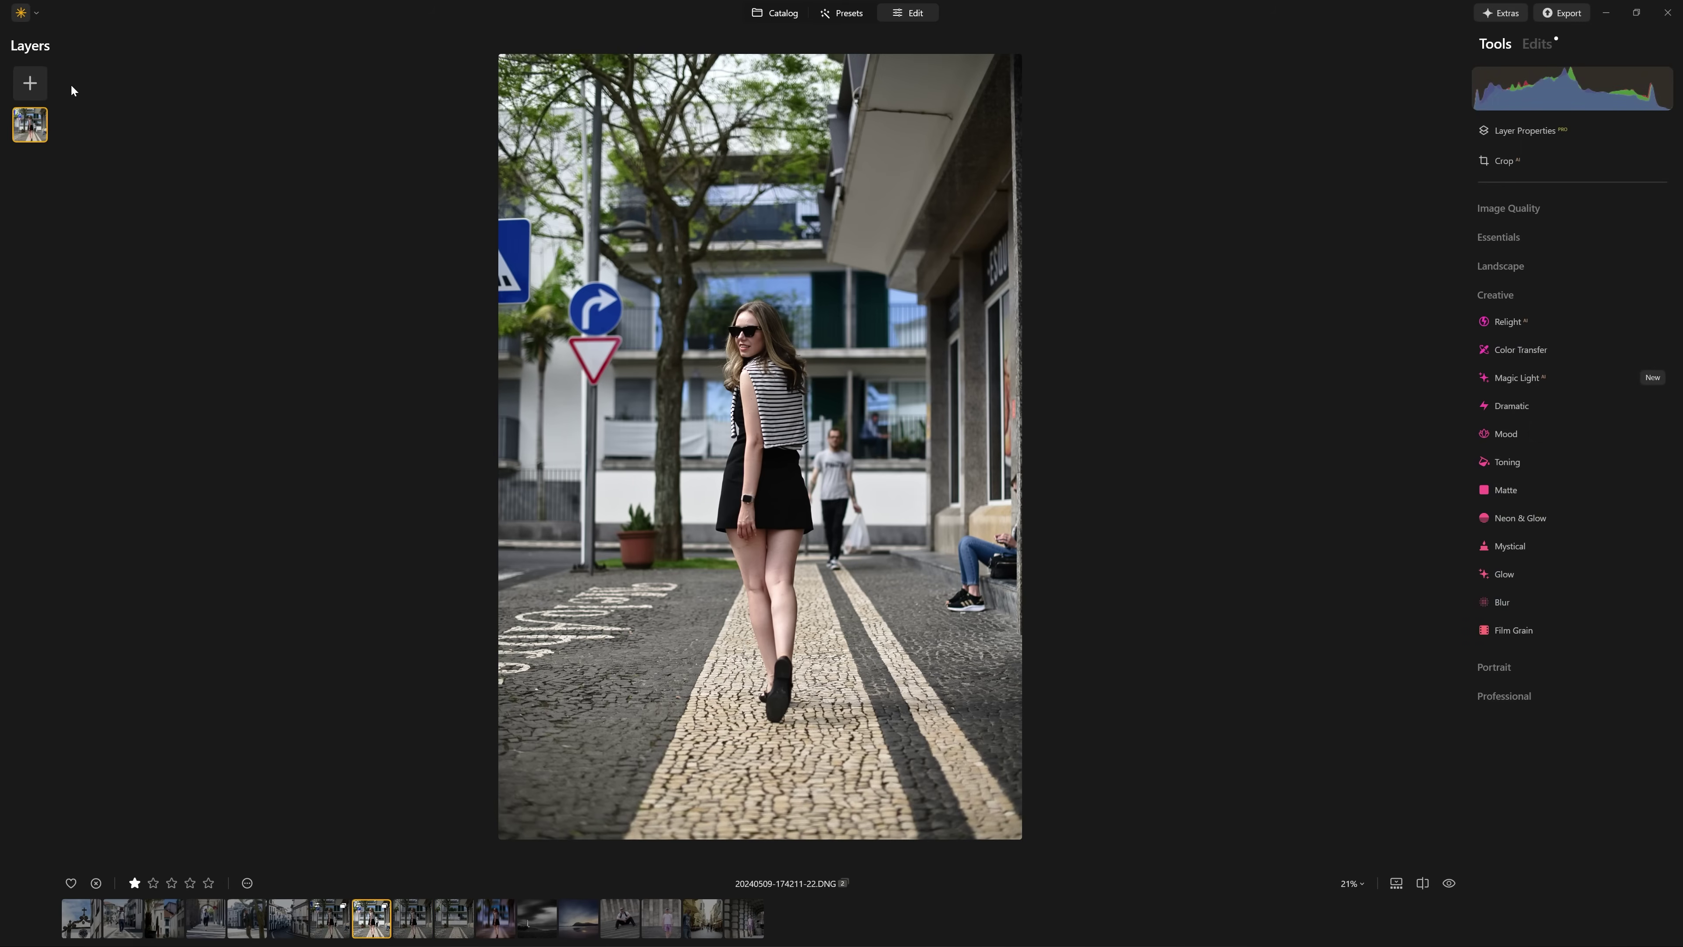
Add the empty-street image as a new layer at 100 opacity
{"action": "left_click", "coordinate": [30, 83]}
{"action": "left_click", "coordinate": [27, 102]}
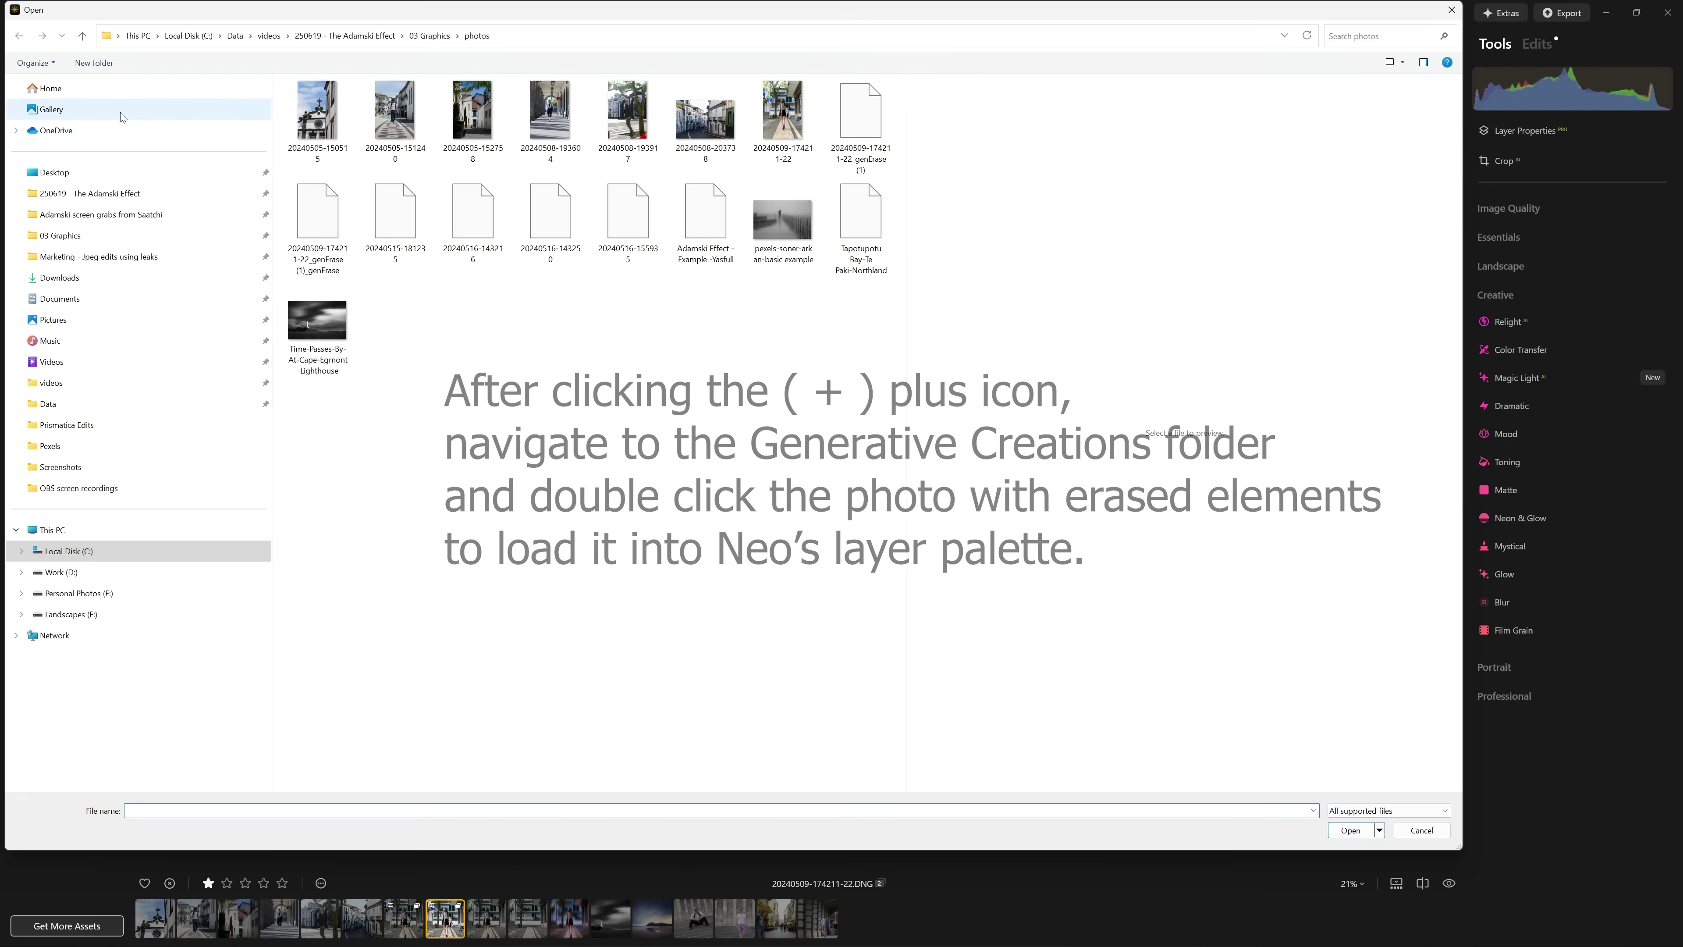
{"action": "double_click", "coordinate": [677, 249]}
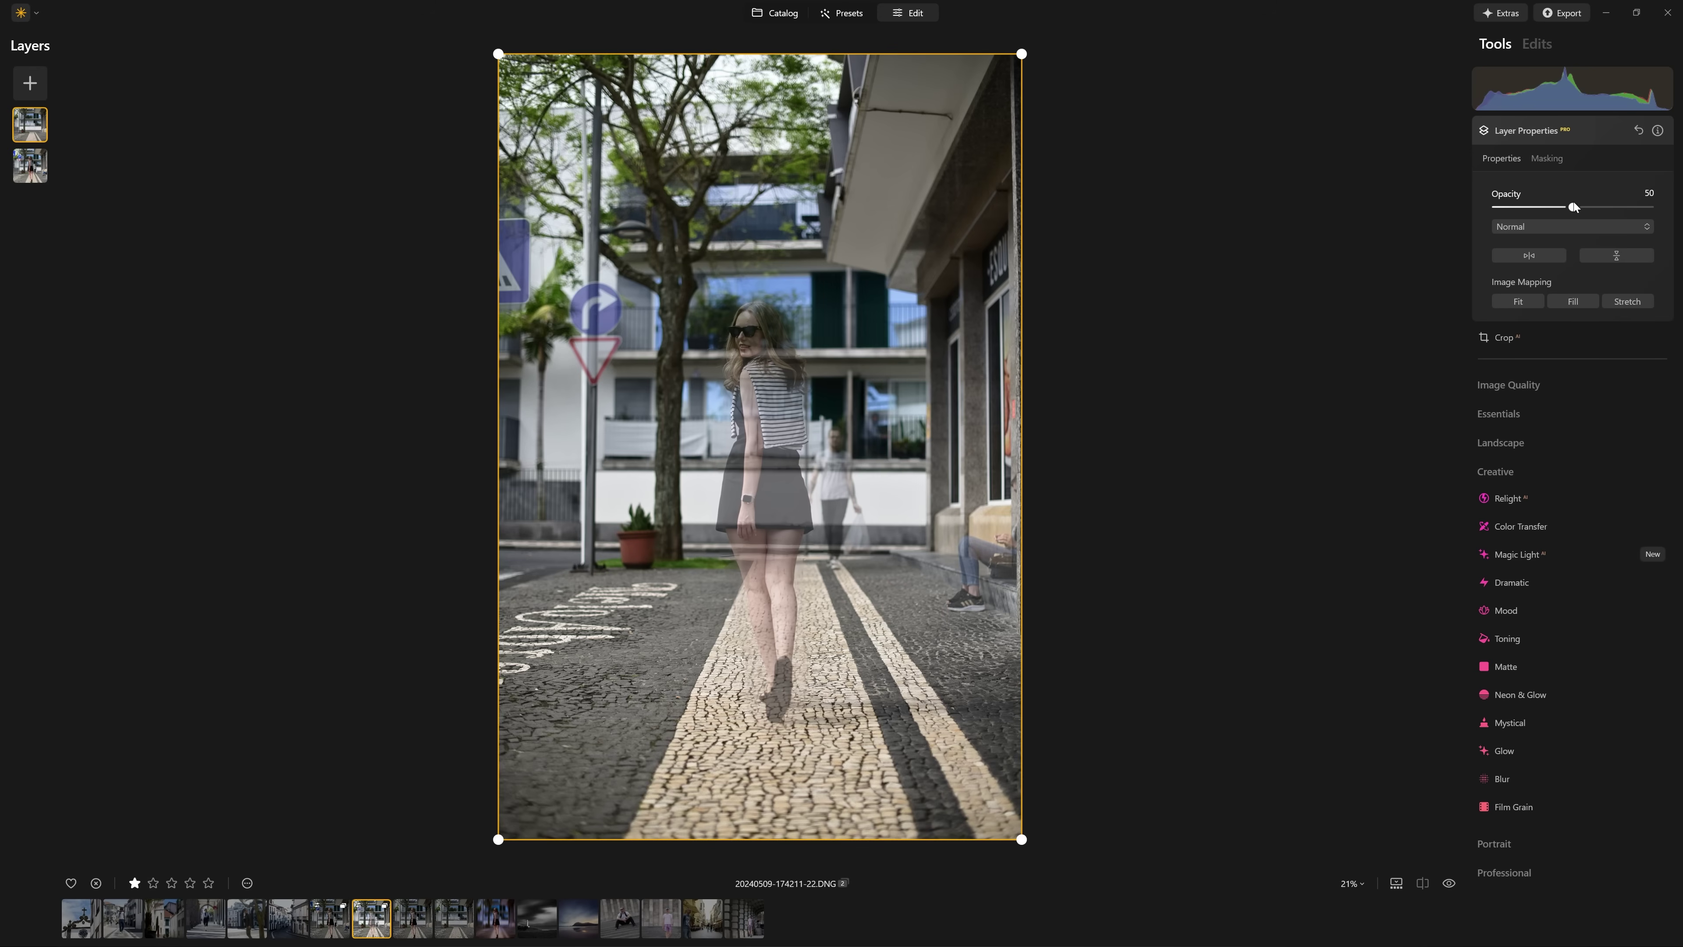
{"action": "left_click_drag", "start_coordinate": [1573, 207], "coordinate": [1672, 214]}
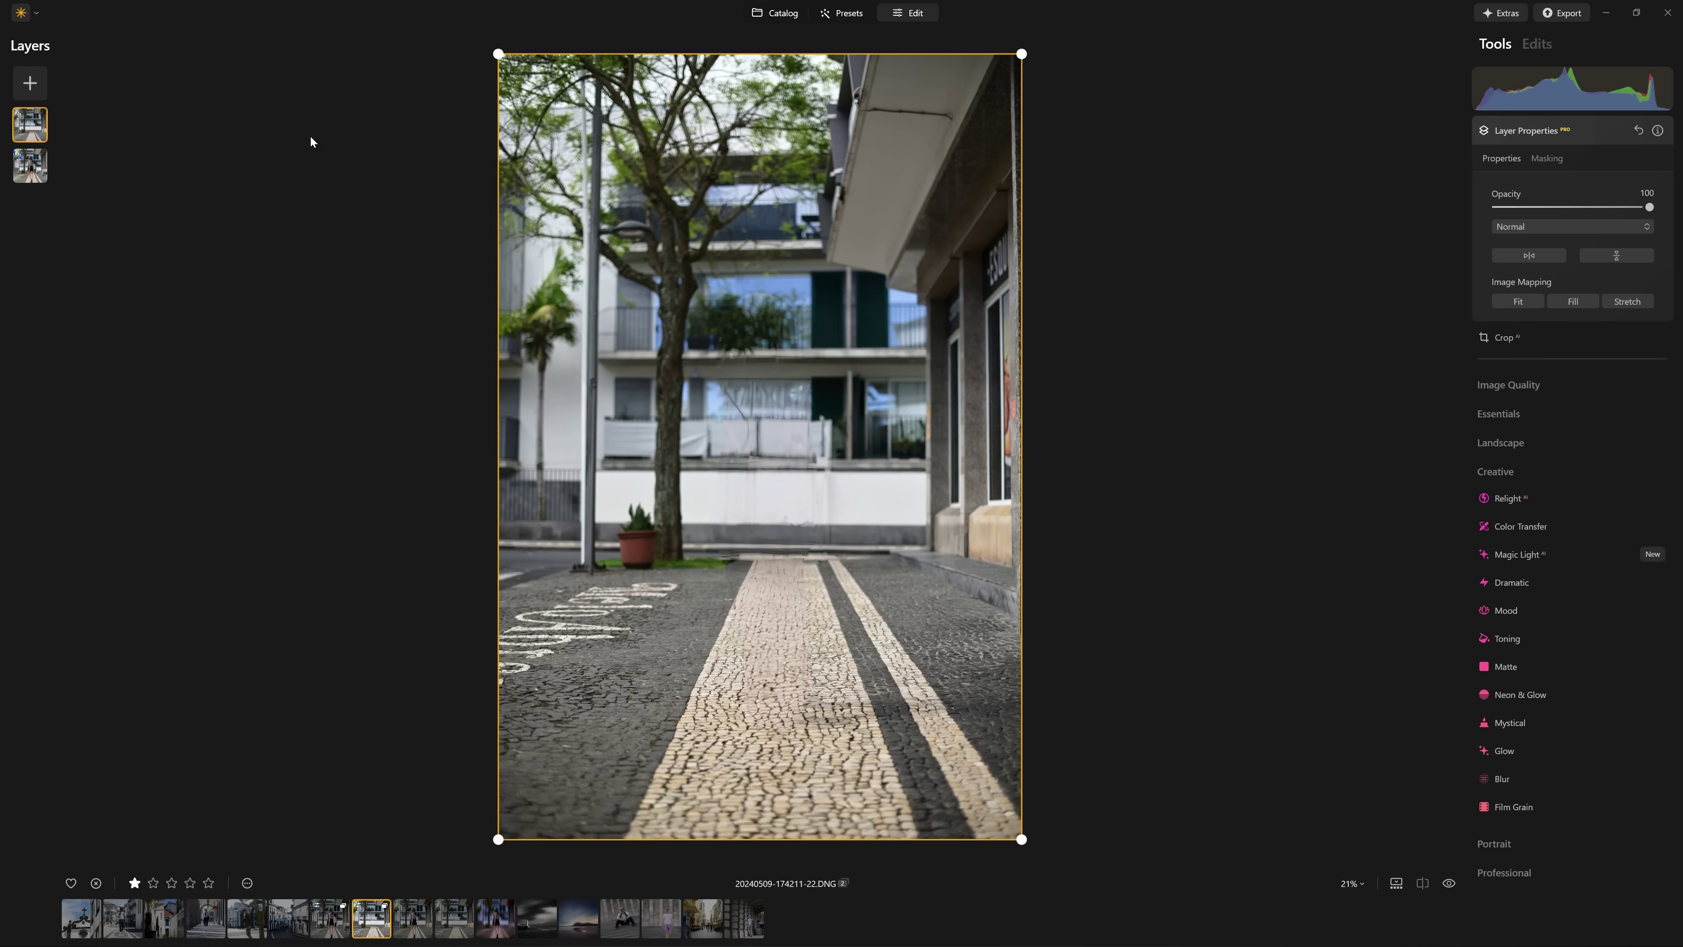
Compare with the empty-street layer hidden and shown, then move it below the portrait
{"action": "right_click", "coordinate": [36, 130]}
{"action": "left_click", "coordinate": [53, 141]}
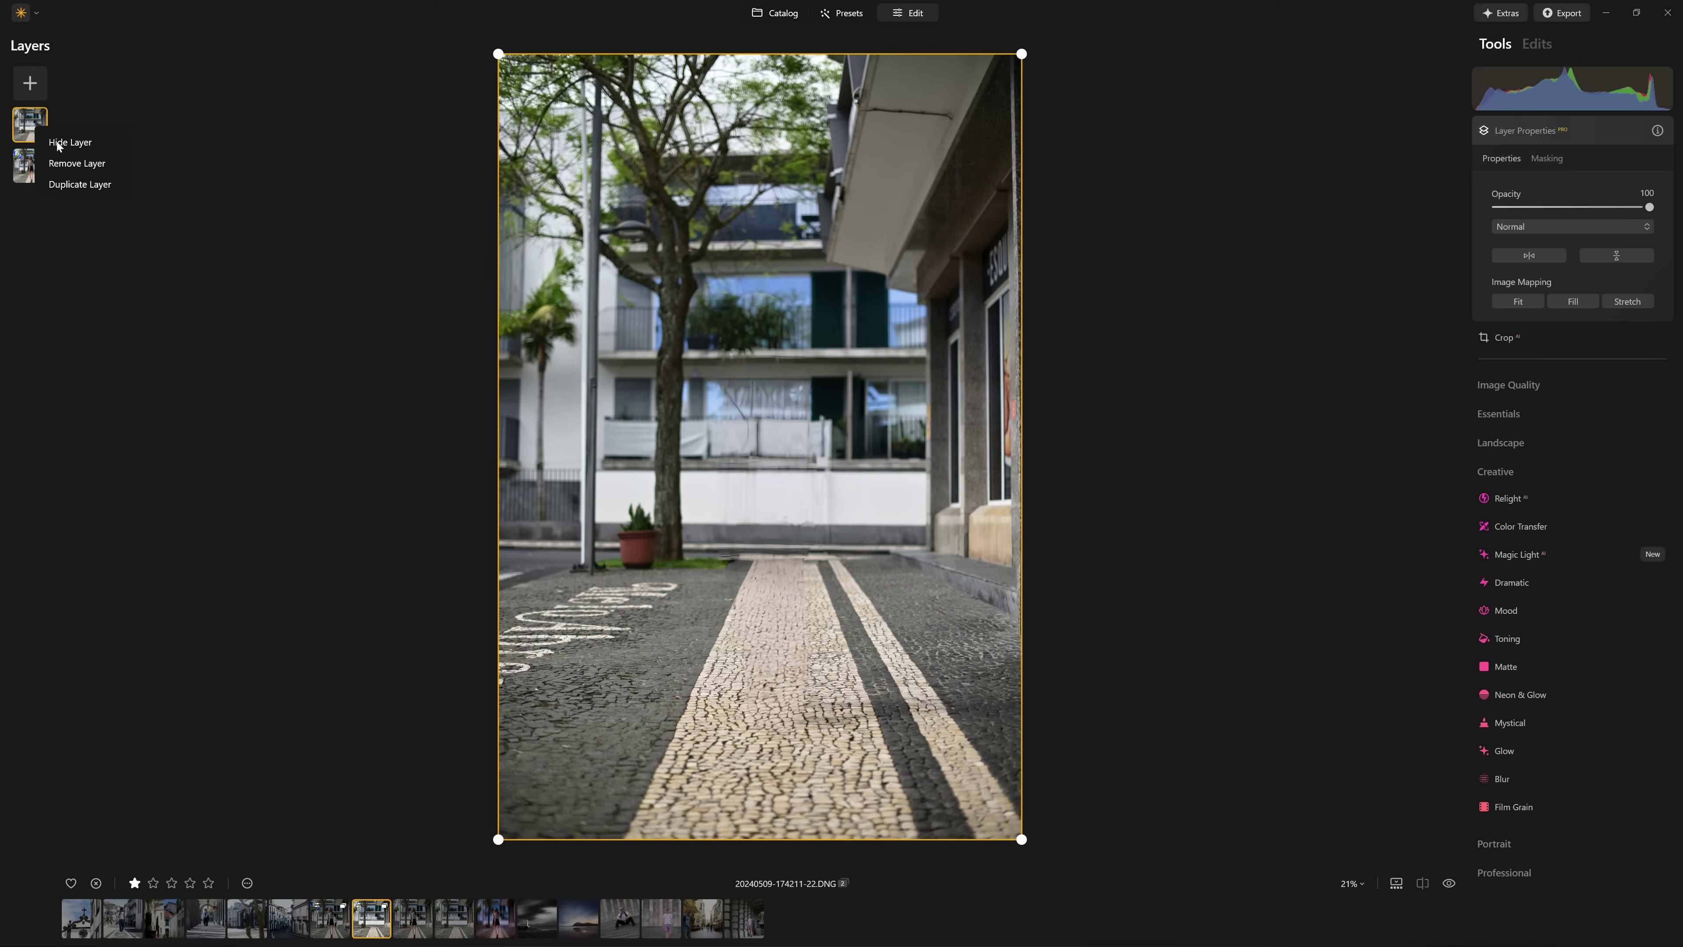
{"action": "right_click", "coordinate": [33, 129]}
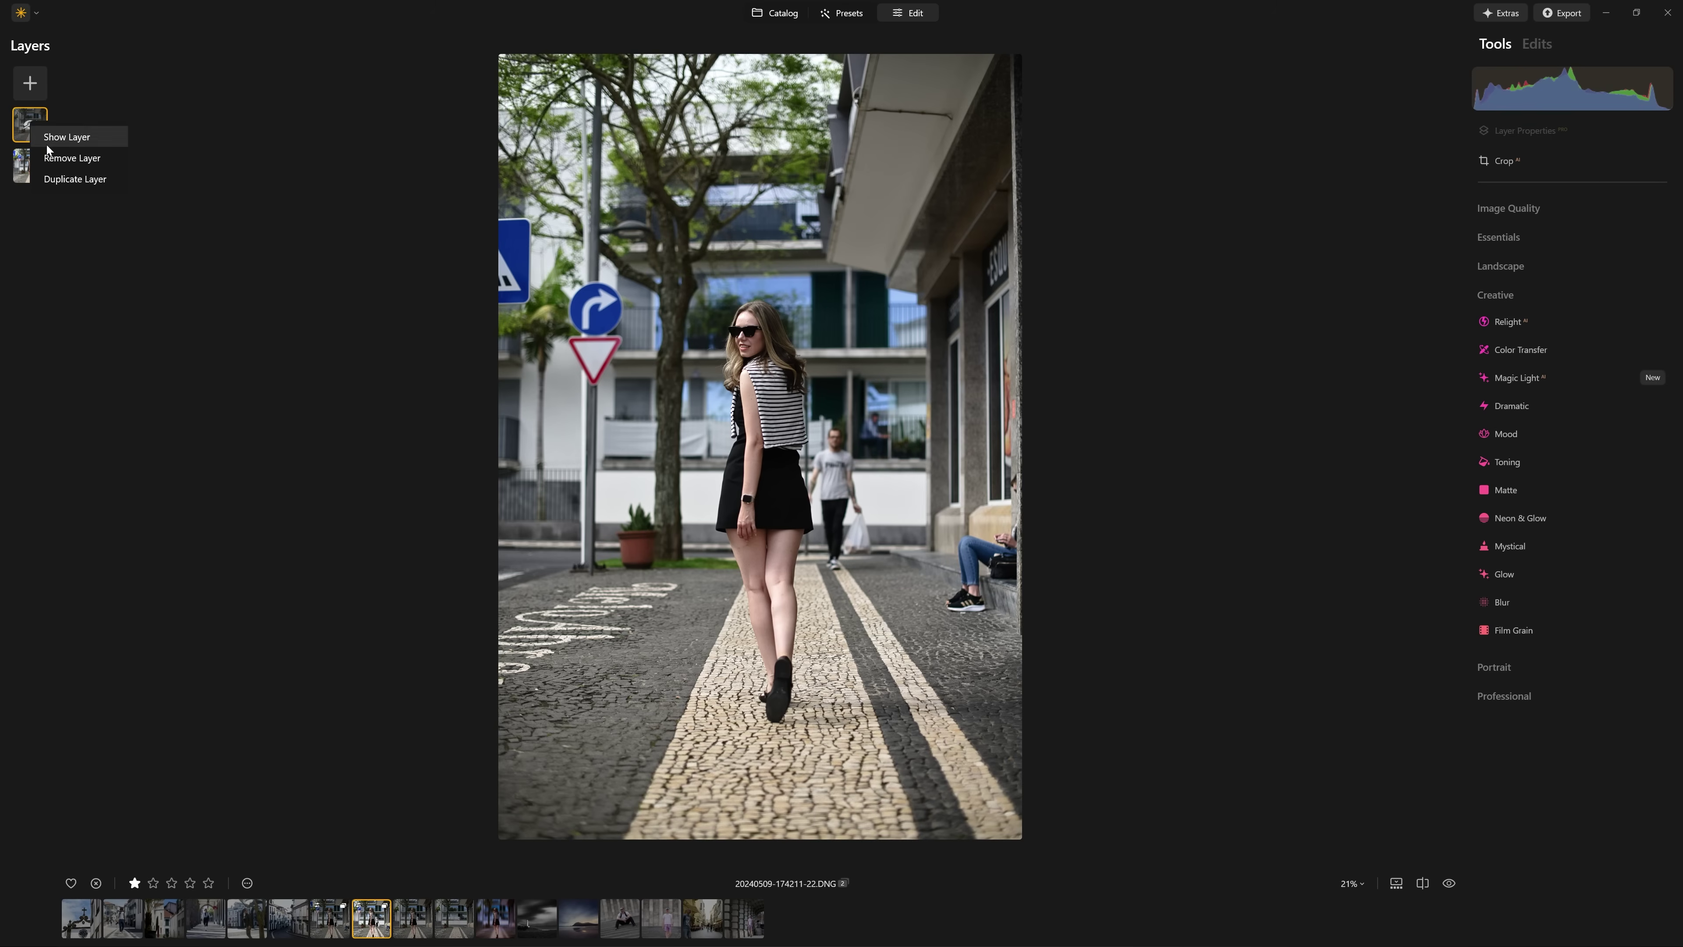
{"action": "left_click", "coordinate": [51, 142]}
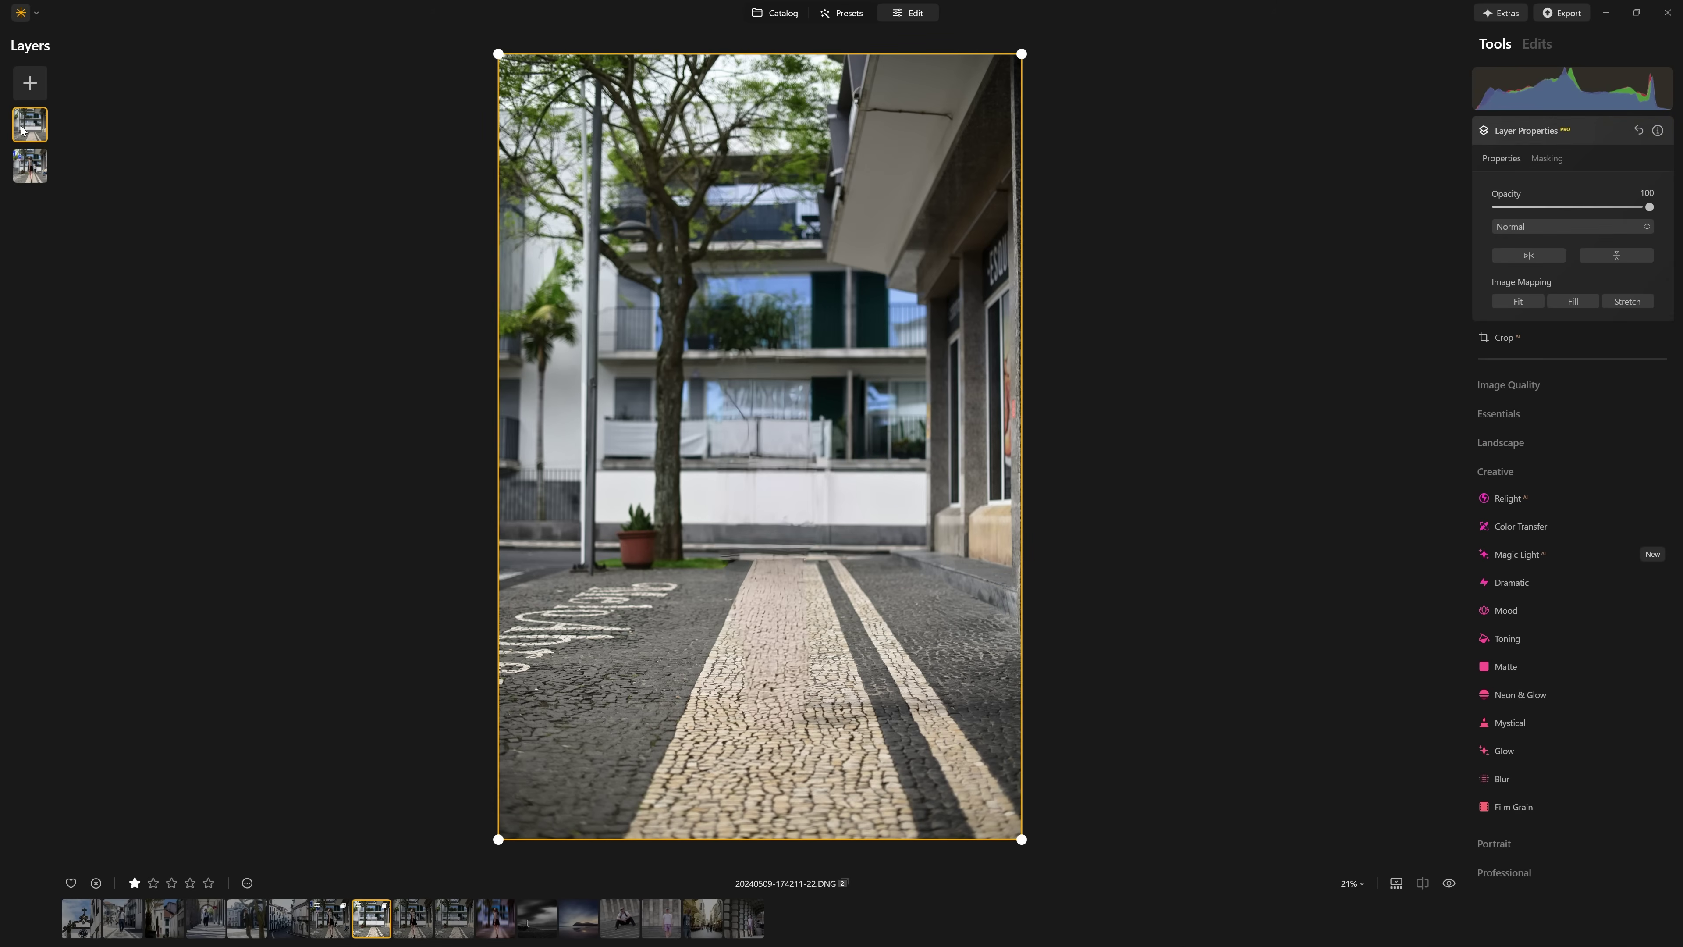
{"action": "left_click_drag", "start_coordinate": [22, 130], "coordinate": [26, 193]}
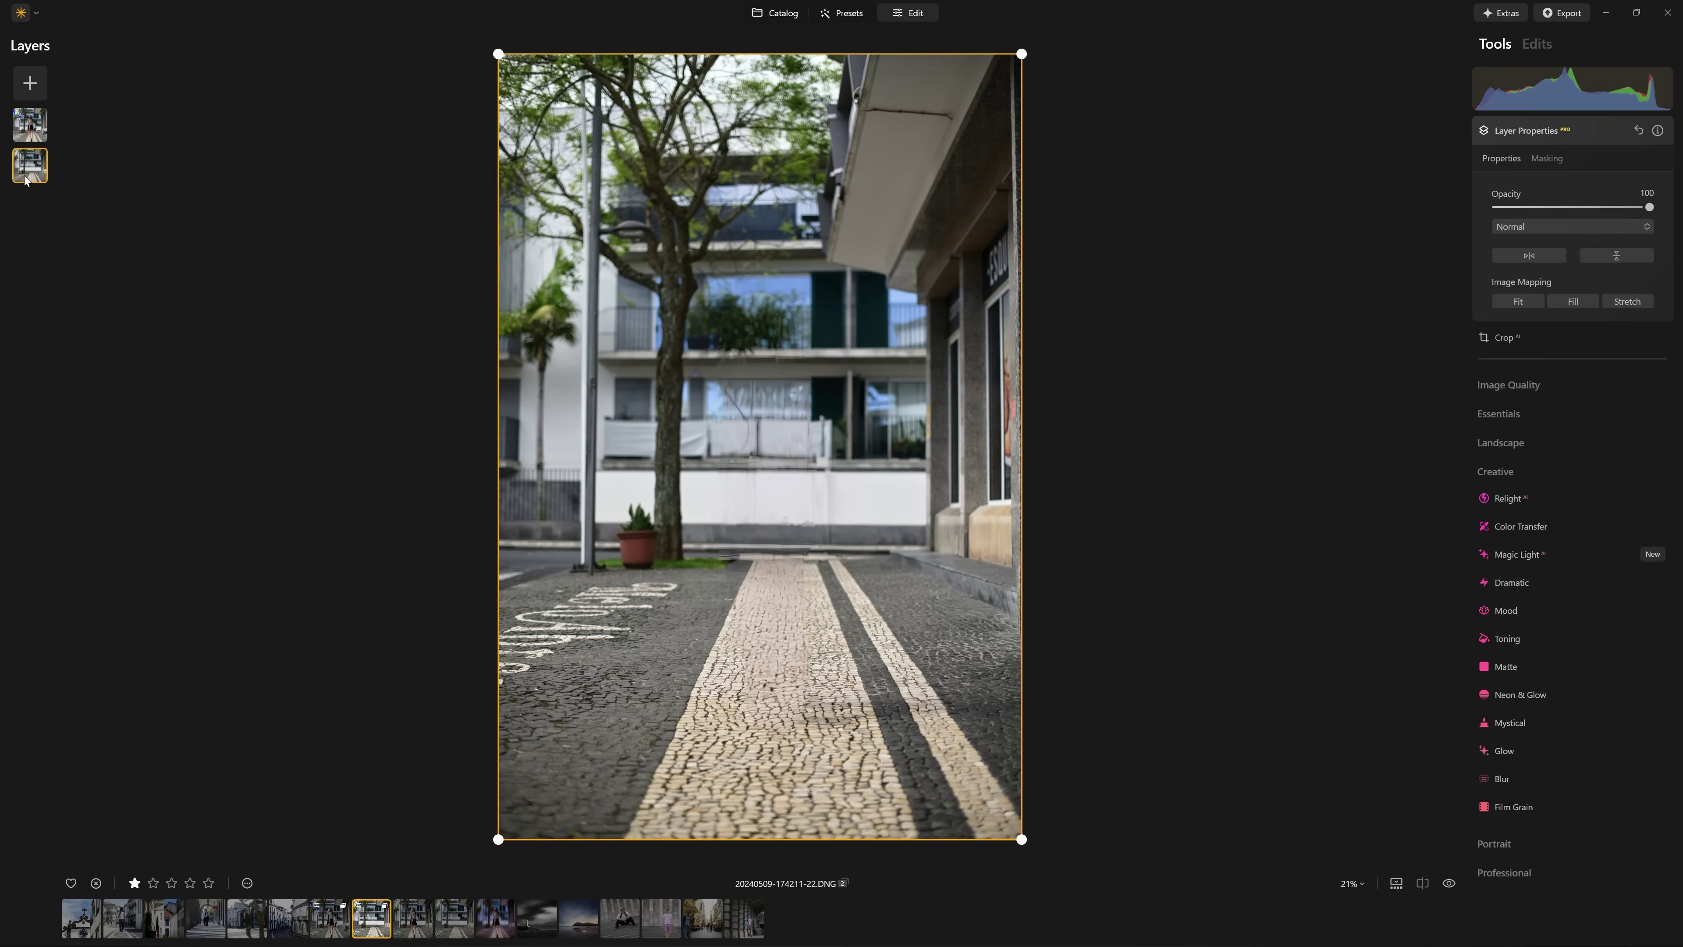
Hide the portrait layer and duplicate the empty-street layer
{"action": "right_click", "coordinate": [30, 126]}
{"action": "left_click", "coordinate": [63, 141]}
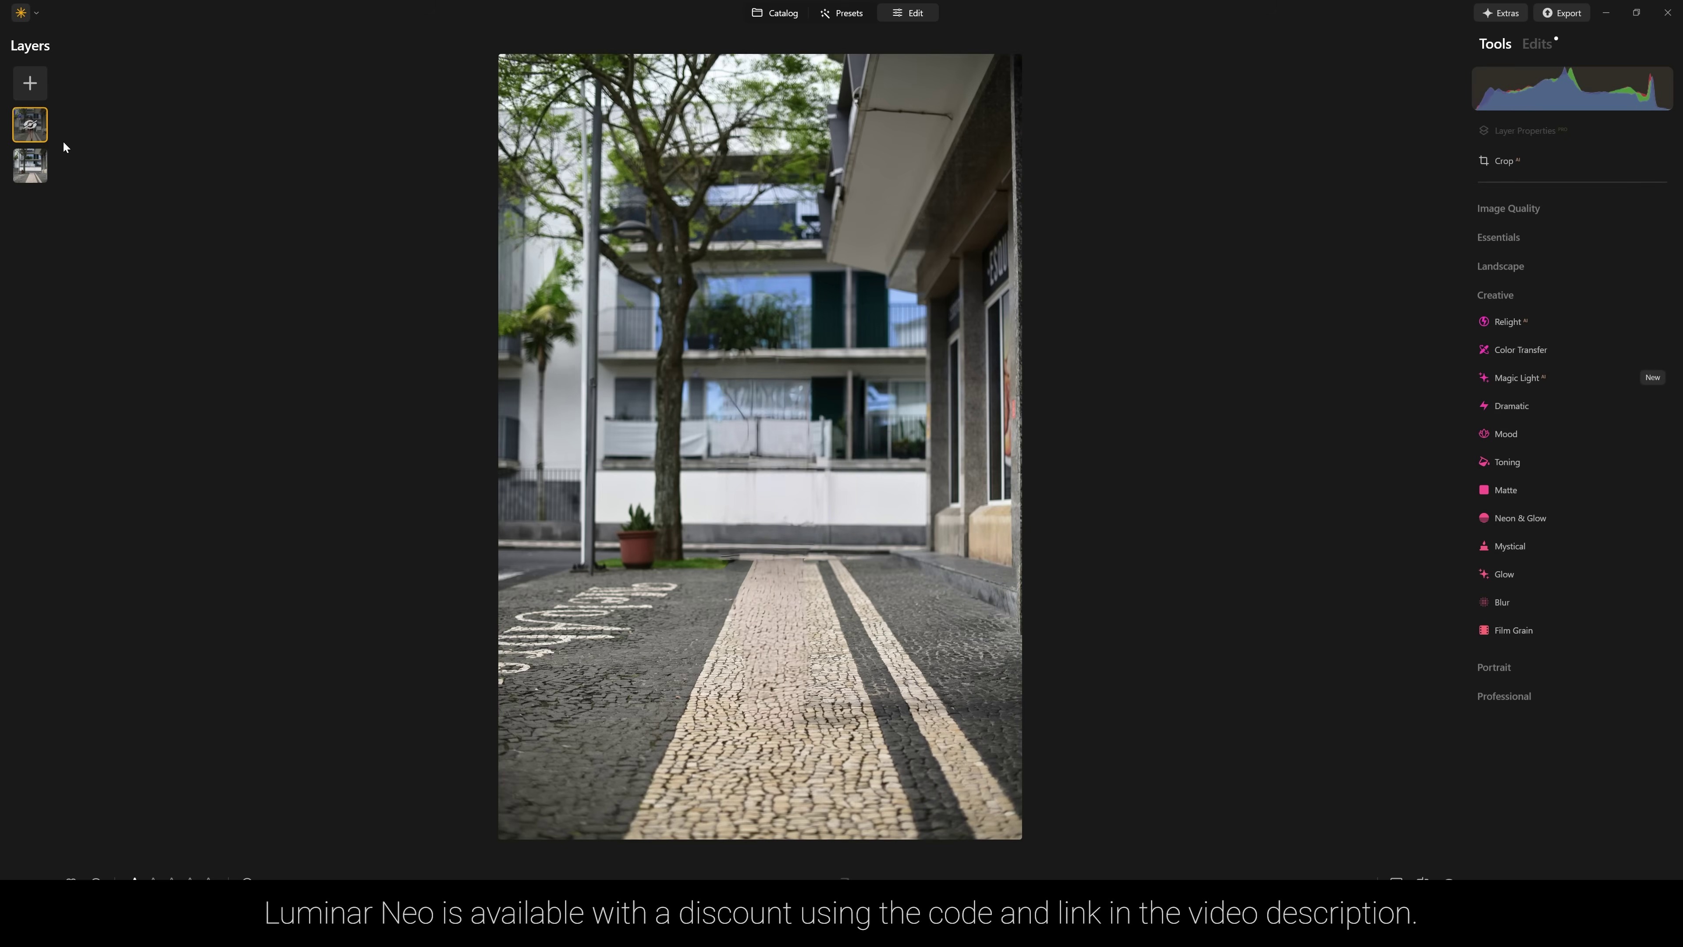
{"action": "left_click", "coordinate": [35, 167]}
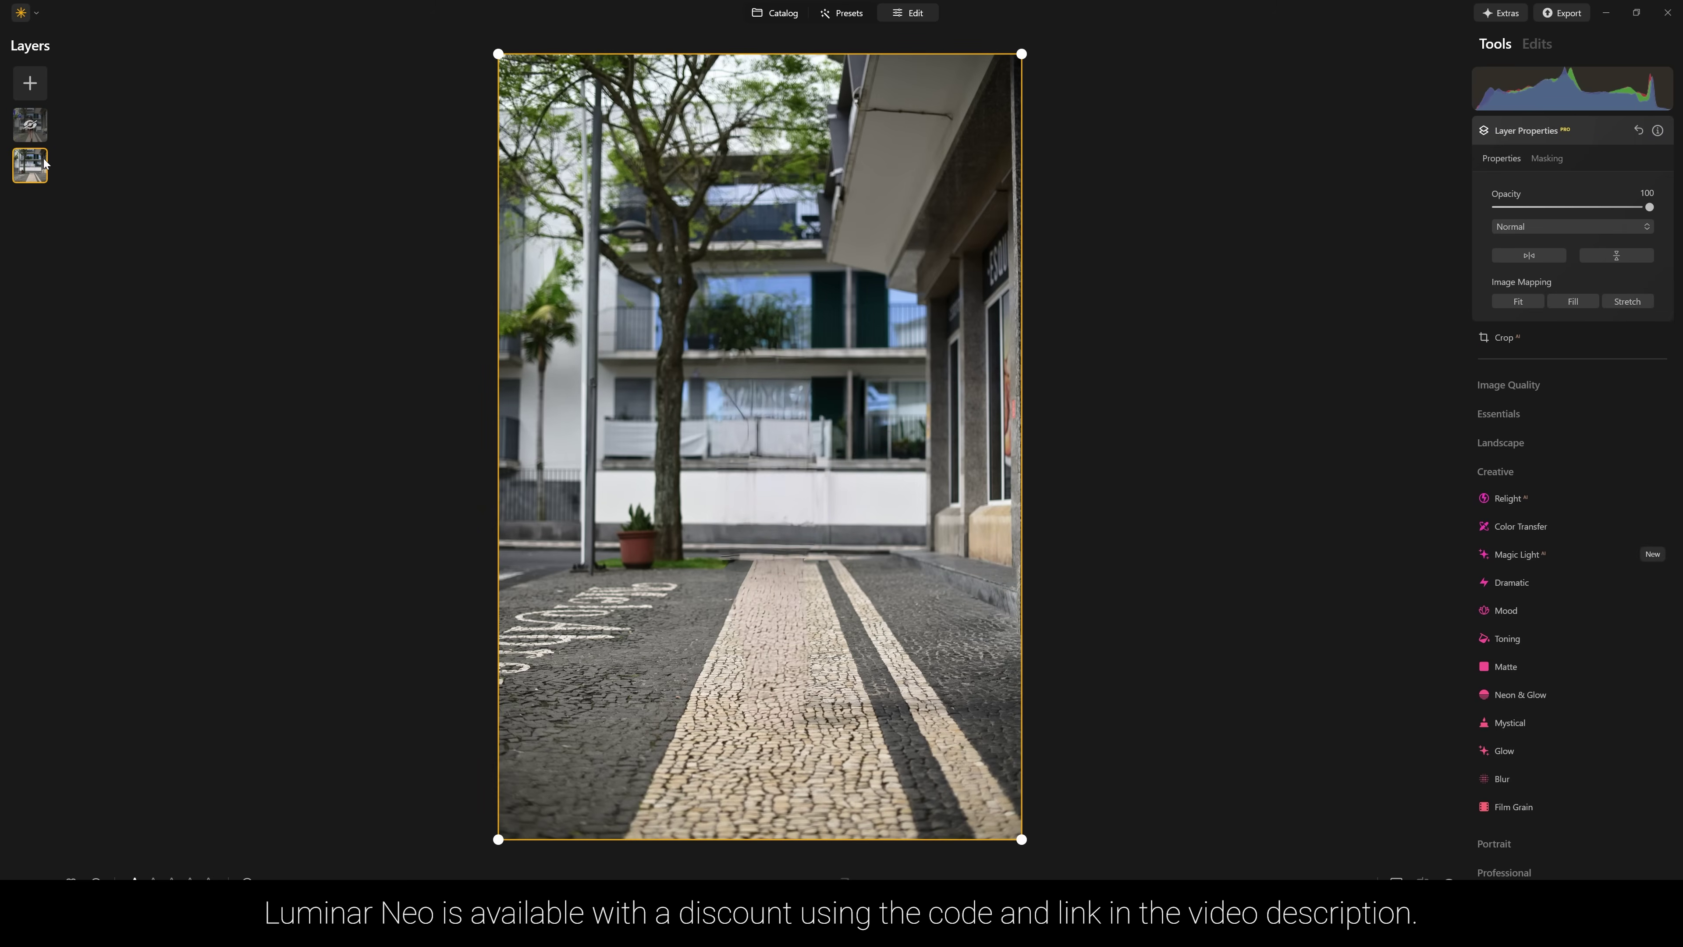
{"action": "right_click", "coordinate": [44, 163]}
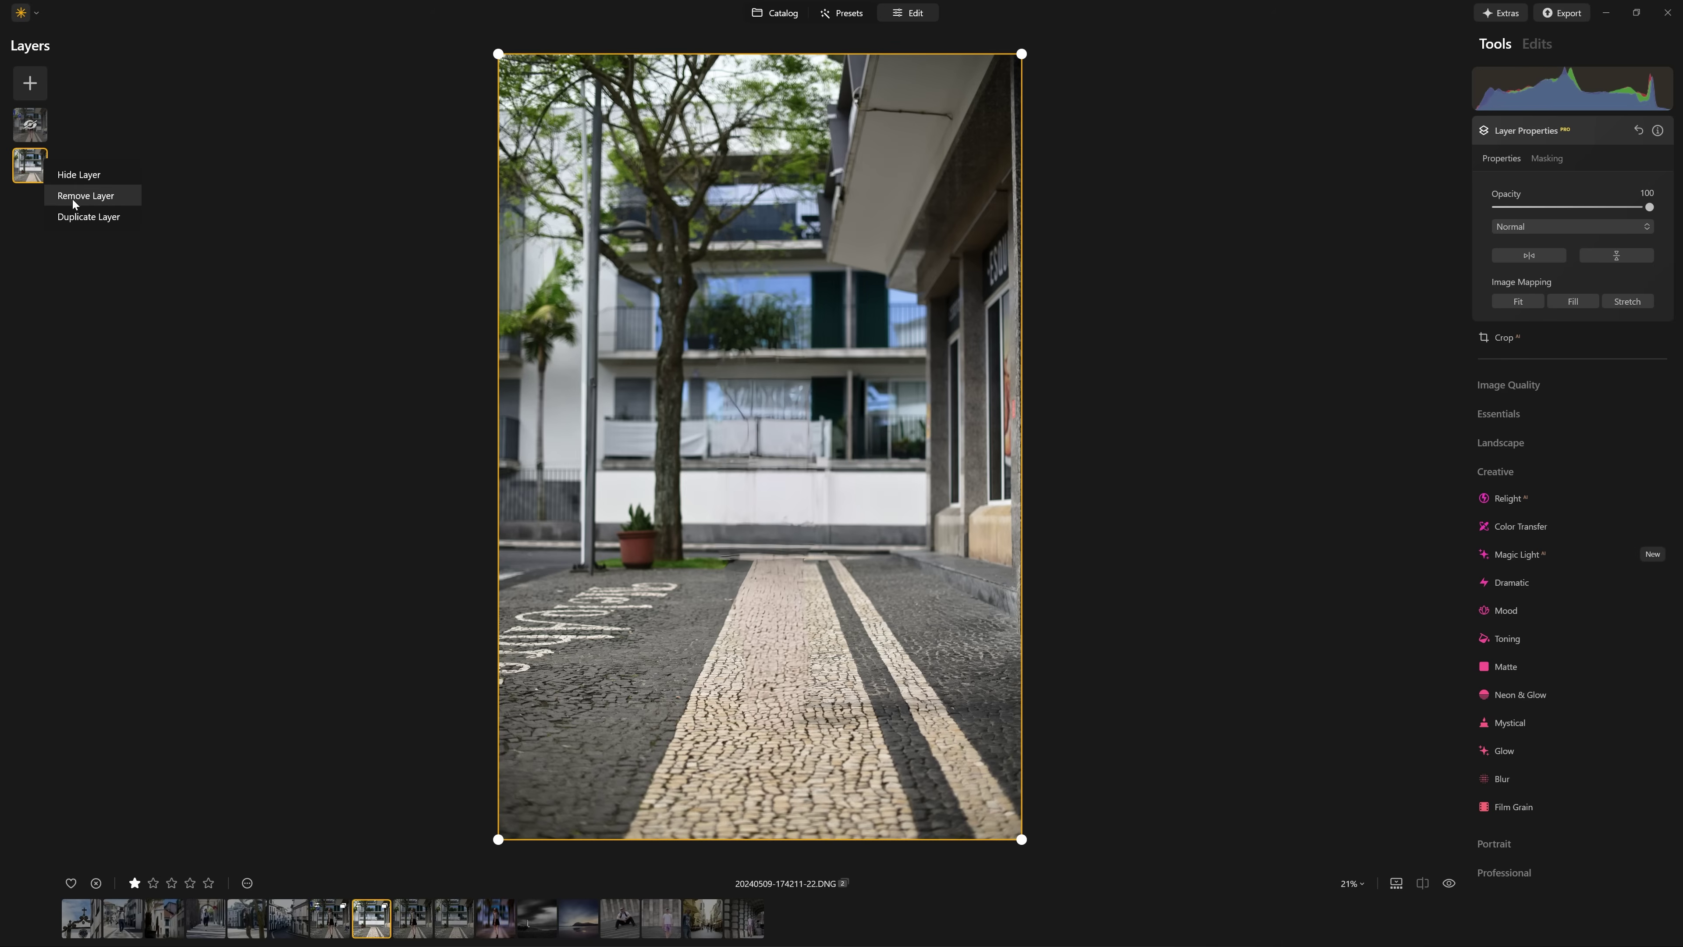
{"action": "left_click", "coordinate": [86, 215]}
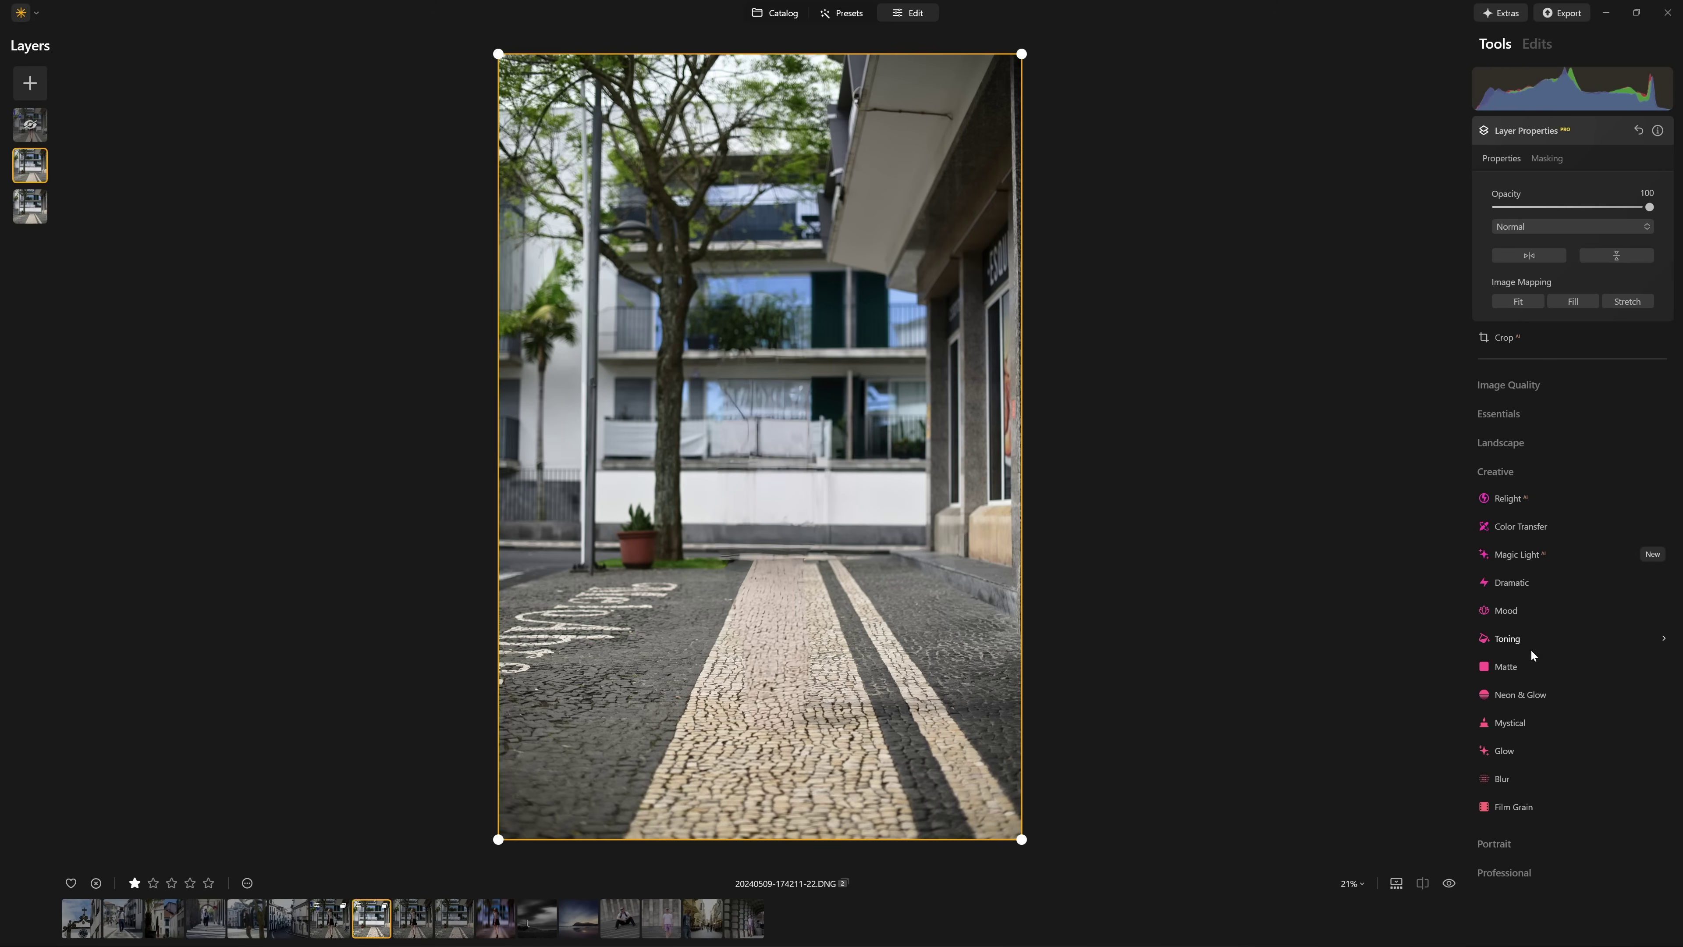
Apply a full-strength vertical motion blur (Amount 100, Angle 90) to the empty-street layer
{"action": "left_click", "coordinate": [1523, 780]}
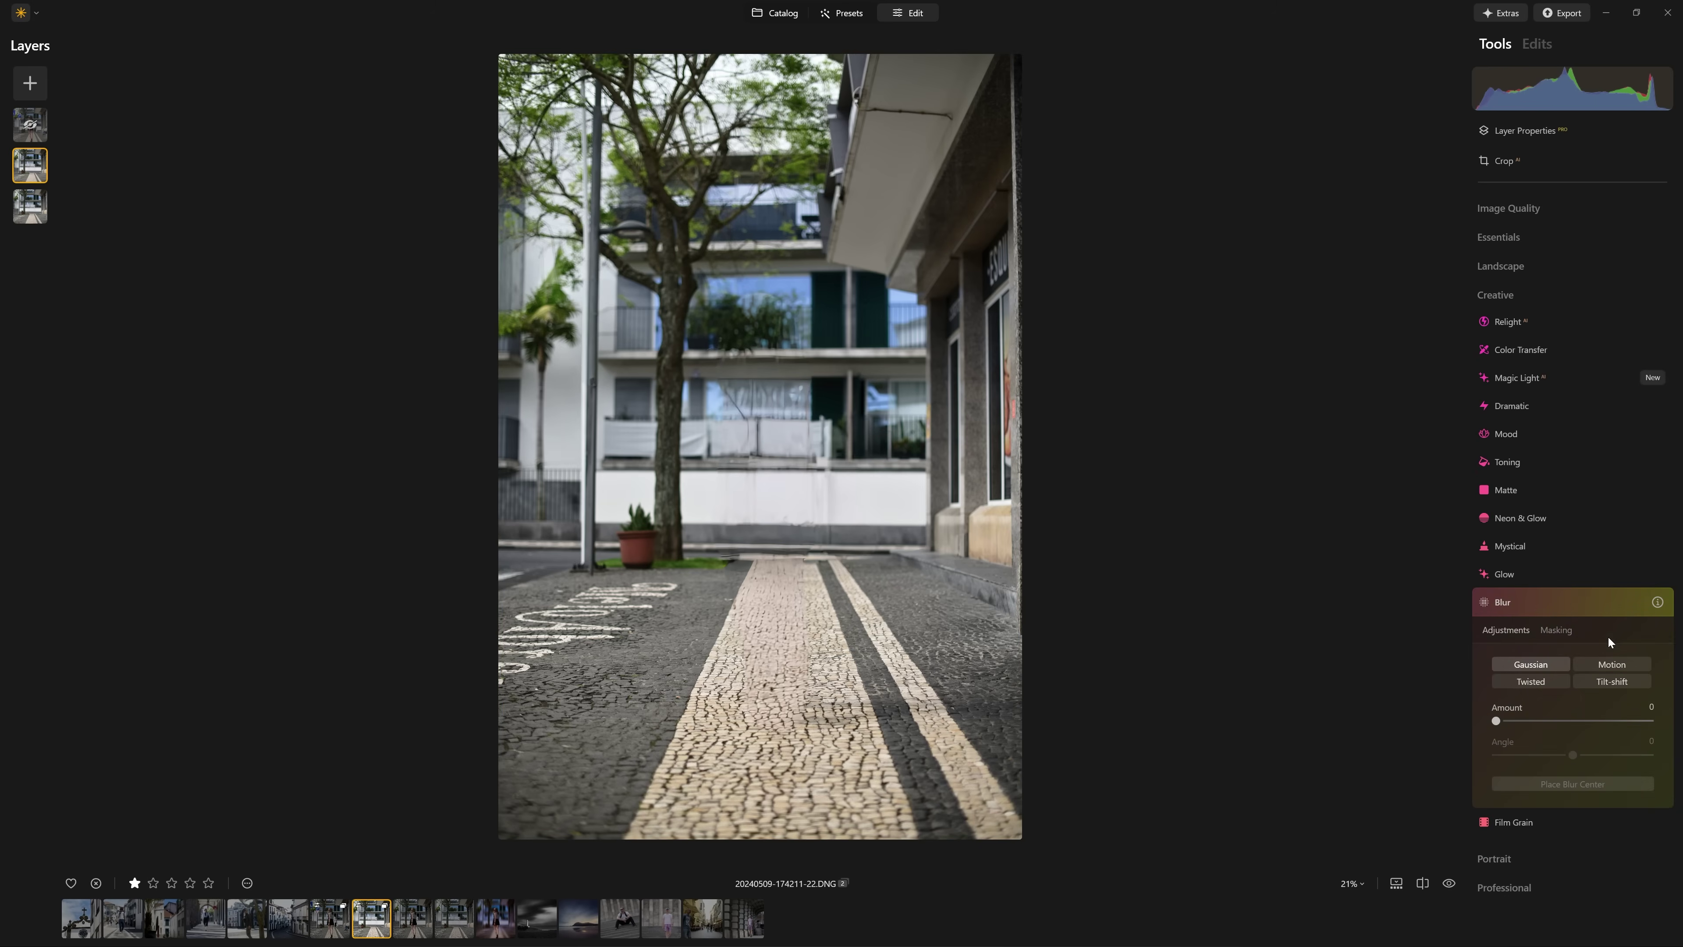
{"action": "left_click", "coordinate": [1612, 666]}
{"action": "mouse_move", "coordinate": [1495, 721]}
{"action": "left_mouse_down"}
{"action": "mouse_move", "coordinate": [1652, 731]}
{"action": "mouse_move", "coordinate": [1608, 755]}
{"action": "mouse_move", "coordinate": [1641, 741]}
{"action": "left_mouse_up"}
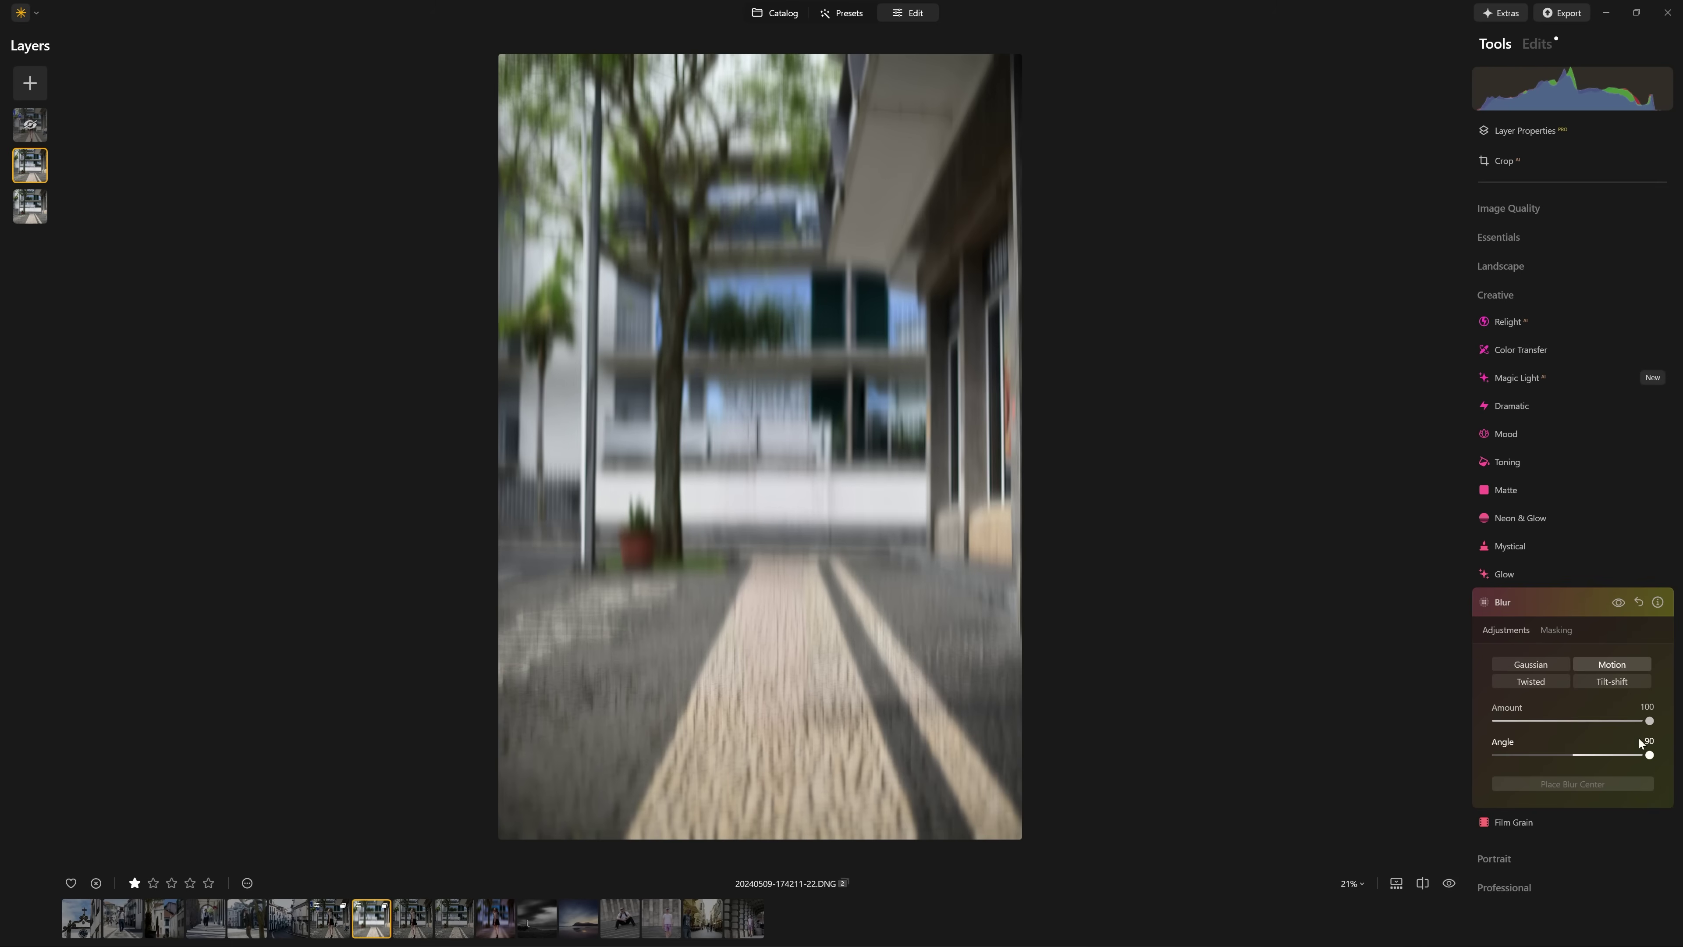
{"action": "left_click", "coordinate": [1618, 603]}
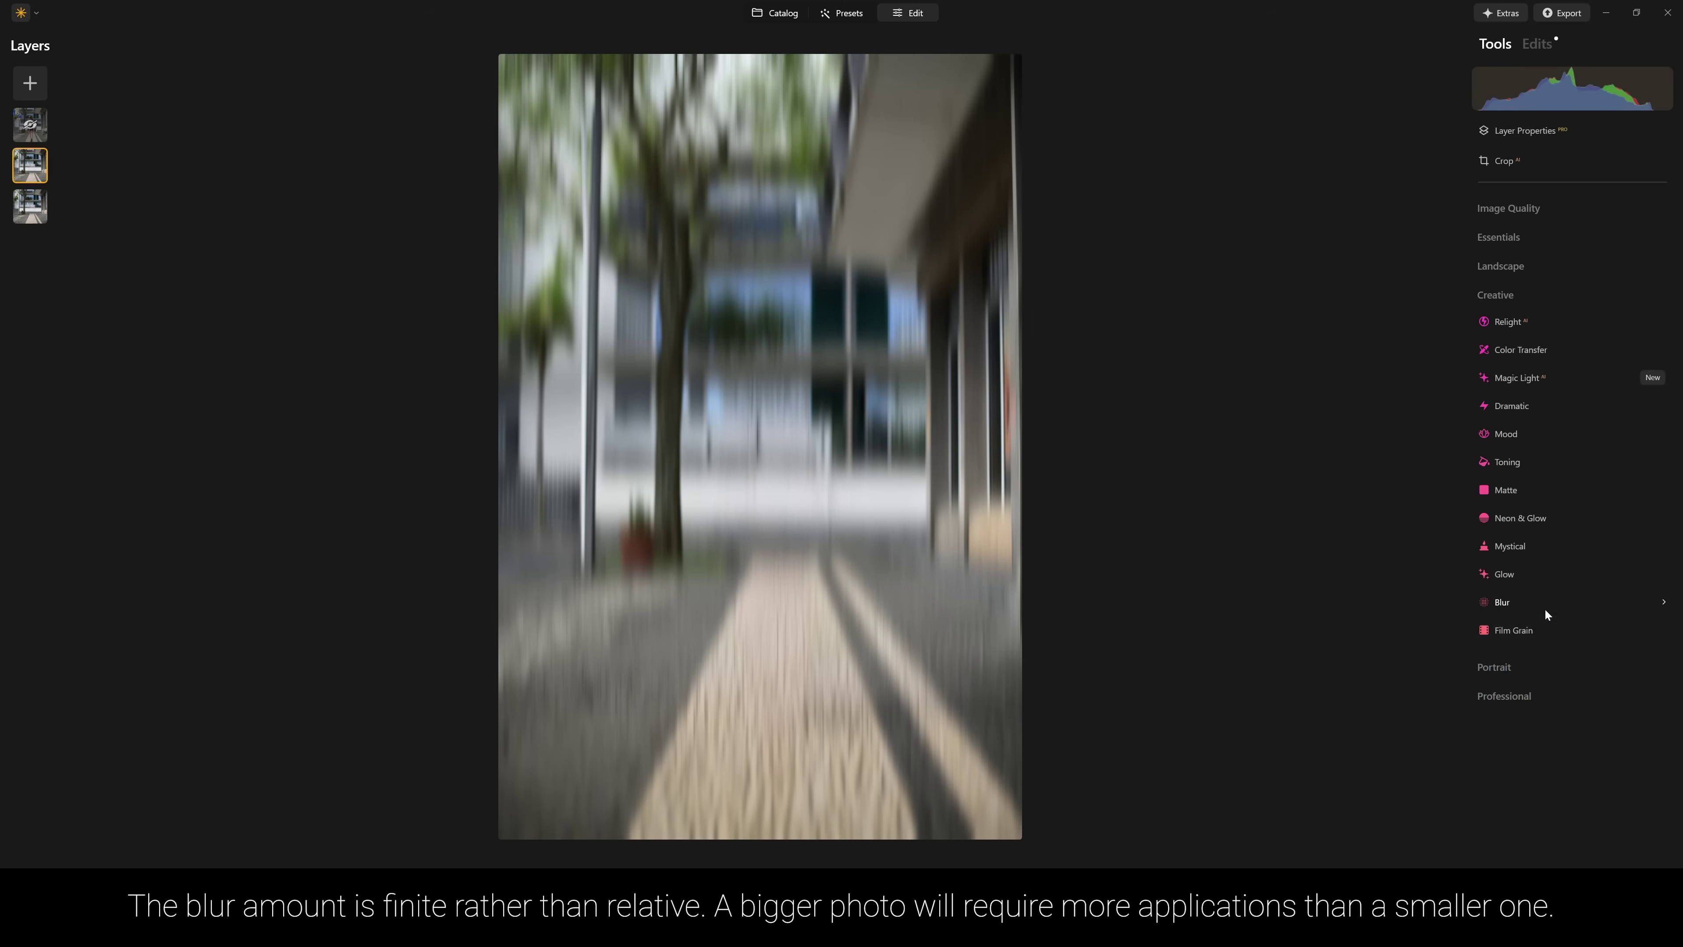
{"action": "left_click", "coordinate": [1545, 608]}
{"action": "mouse_move", "coordinate": [1495, 720]}
{"action": "left_mouse_down"}
{"action": "mouse_move", "coordinate": [1598, 720]}
{"action": "mouse_move", "coordinate": [1653, 756]}
{"action": "left_mouse_up"}
{"action": "left_click", "coordinate": [1537, 604]}
Stack one more motion blur pass on the layer, then hide it
{"action": "left_click", "coordinate": [1537, 604]}
{"action": "left_click", "coordinate": [1590, 664]}
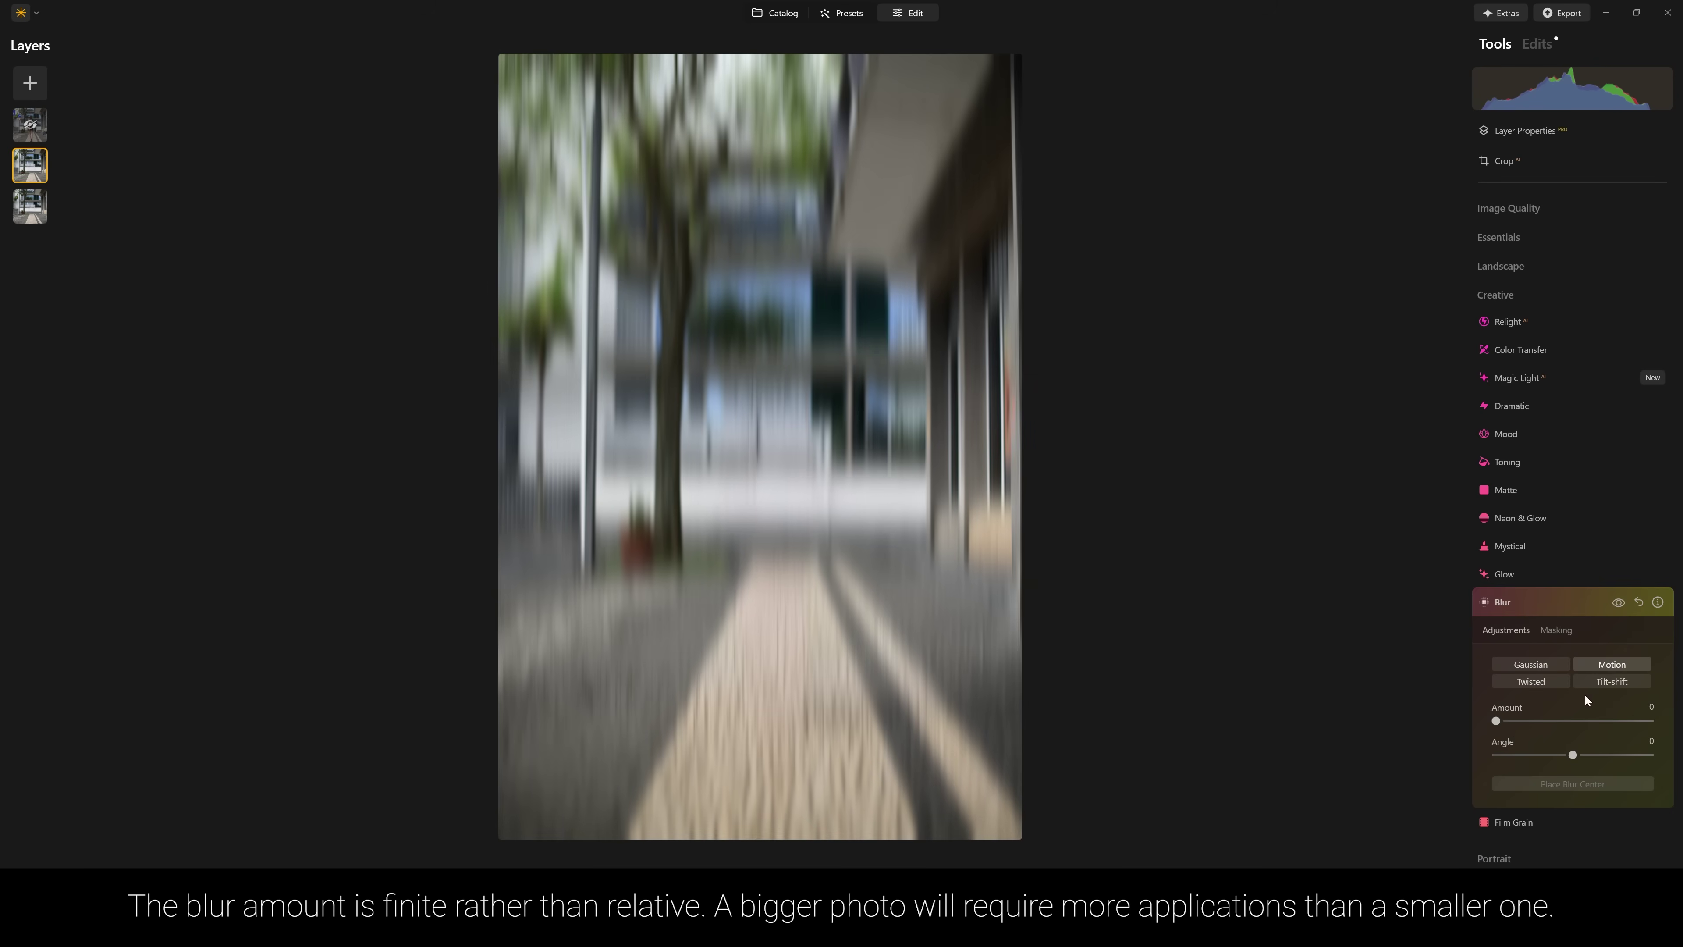
{"action": "left_click_drag", "start_coordinate": [1495, 721], "coordinate": [1586, 723]}
{"action": "left_click", "coordinate": [1574, 603]}
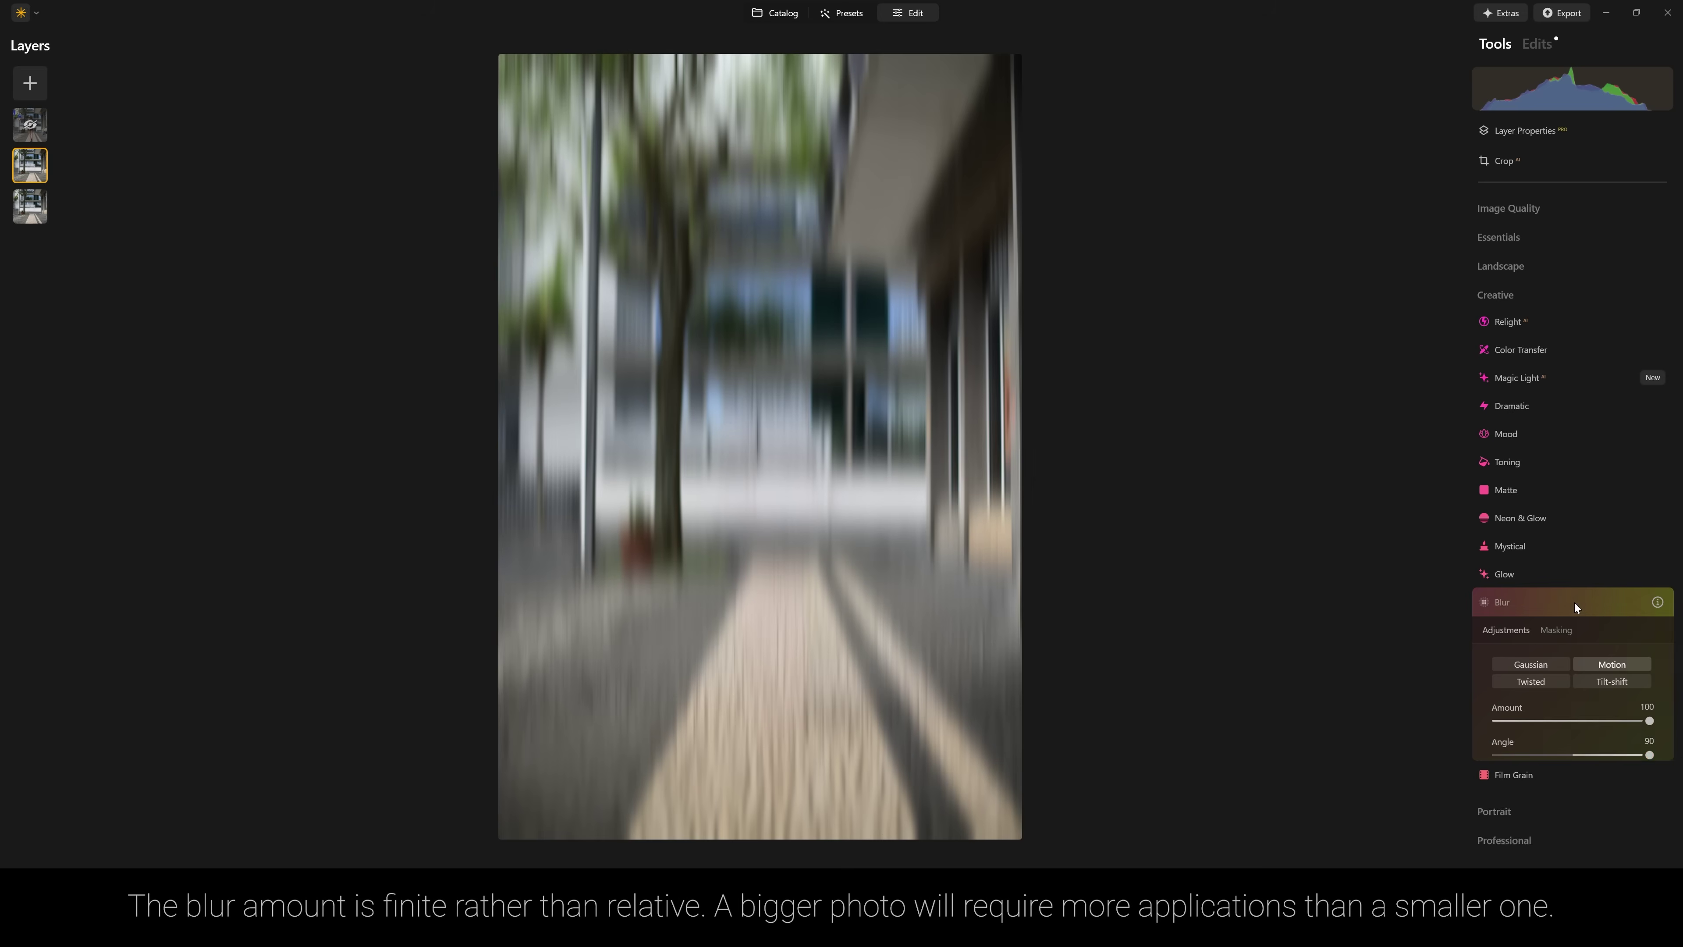
{"action": "right_click", "coordinate": [30, 166]}
{"action": "left_click", "coordinate": [41, 175]}
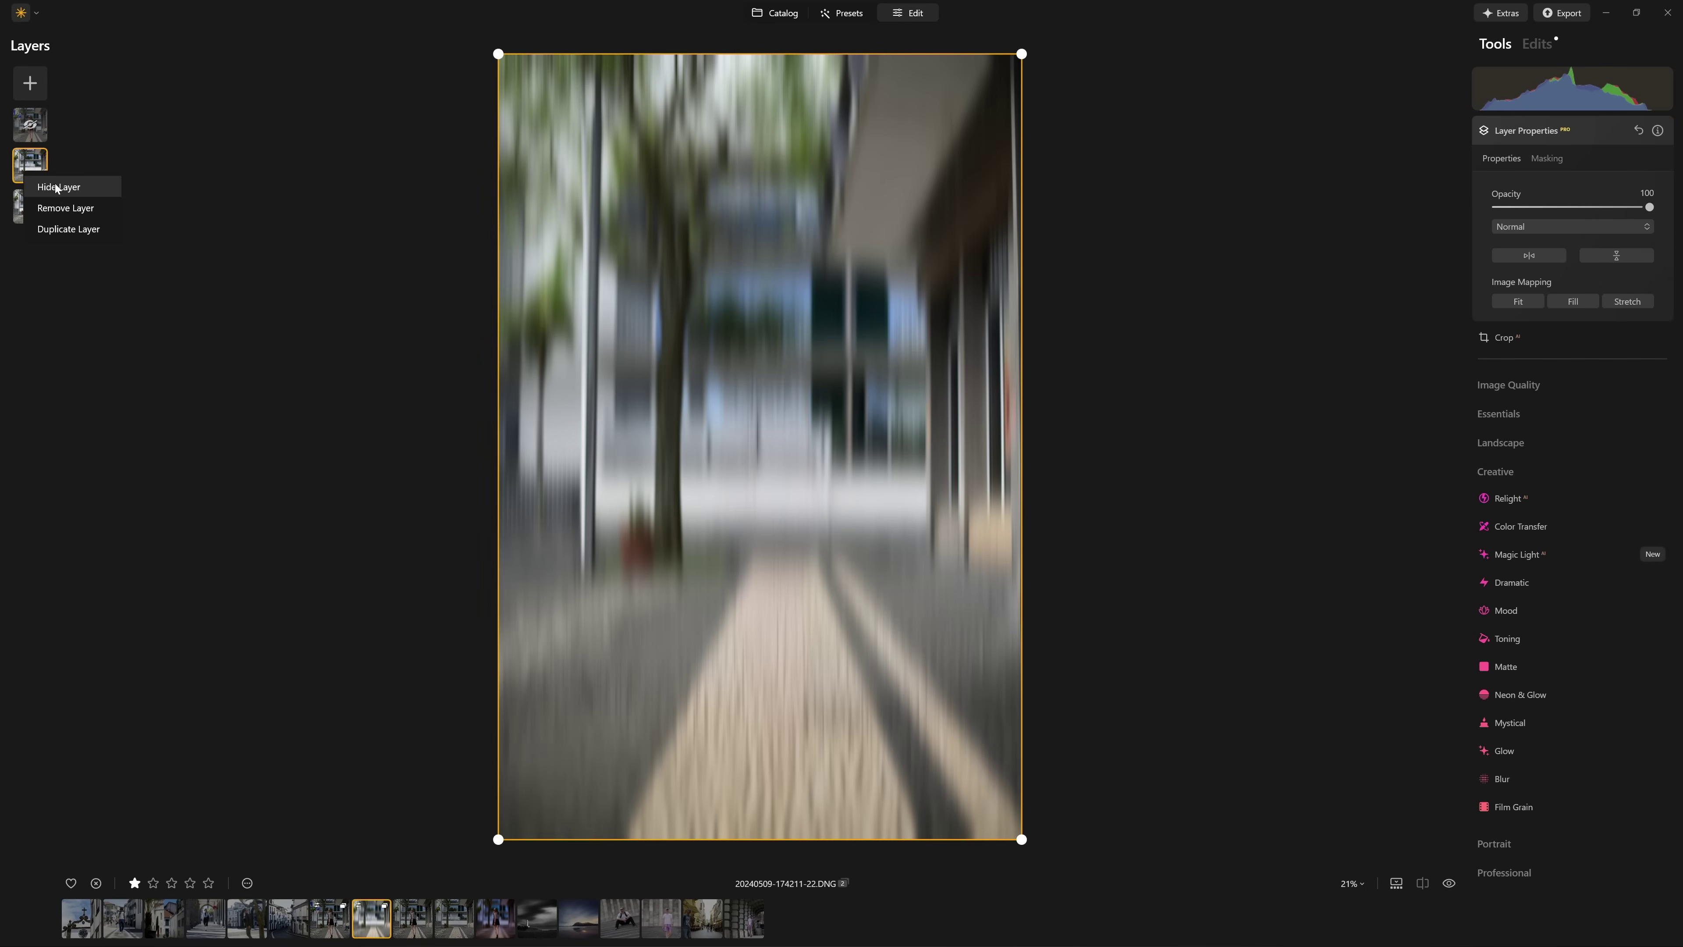
Hide the second layer and add a full-strength motion blur to the bottom photo layer
{"action": "left_click", "coordinate": [56, 189]}
{"action": "left_click", "coordinate": [33, 206]}
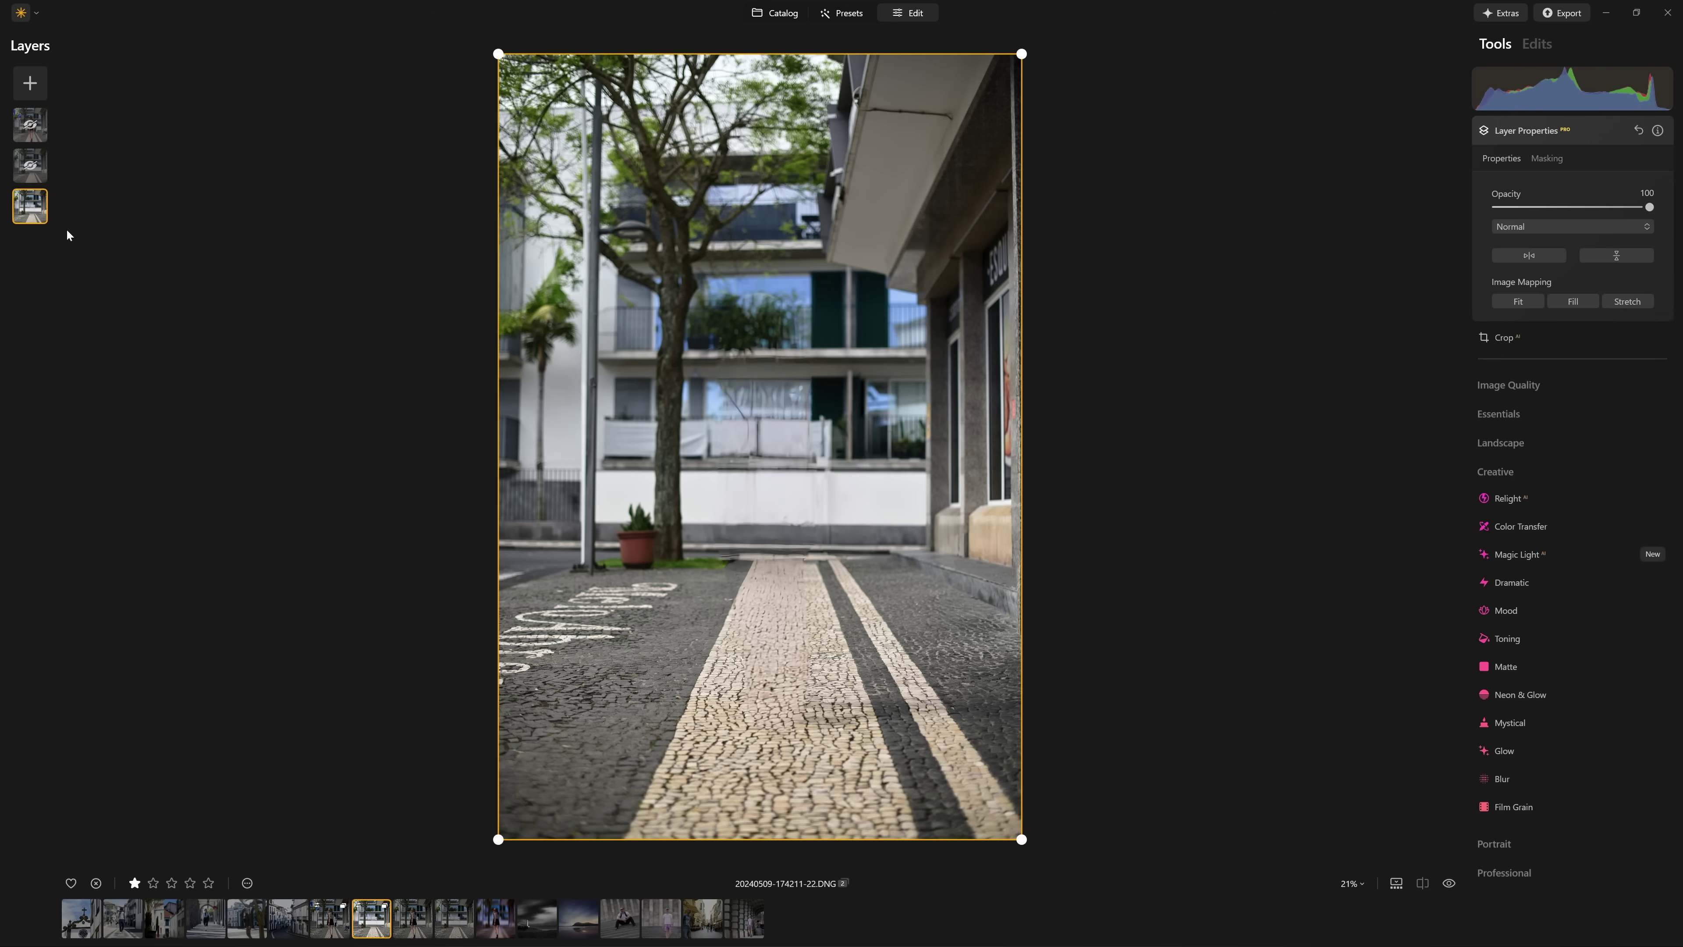
{"action": "left_click", "coordinate": [1495, 788]}
{"action": "left_click_drag", "start_coordinate": [1497, 721], "coordinate": [1649, 720]}
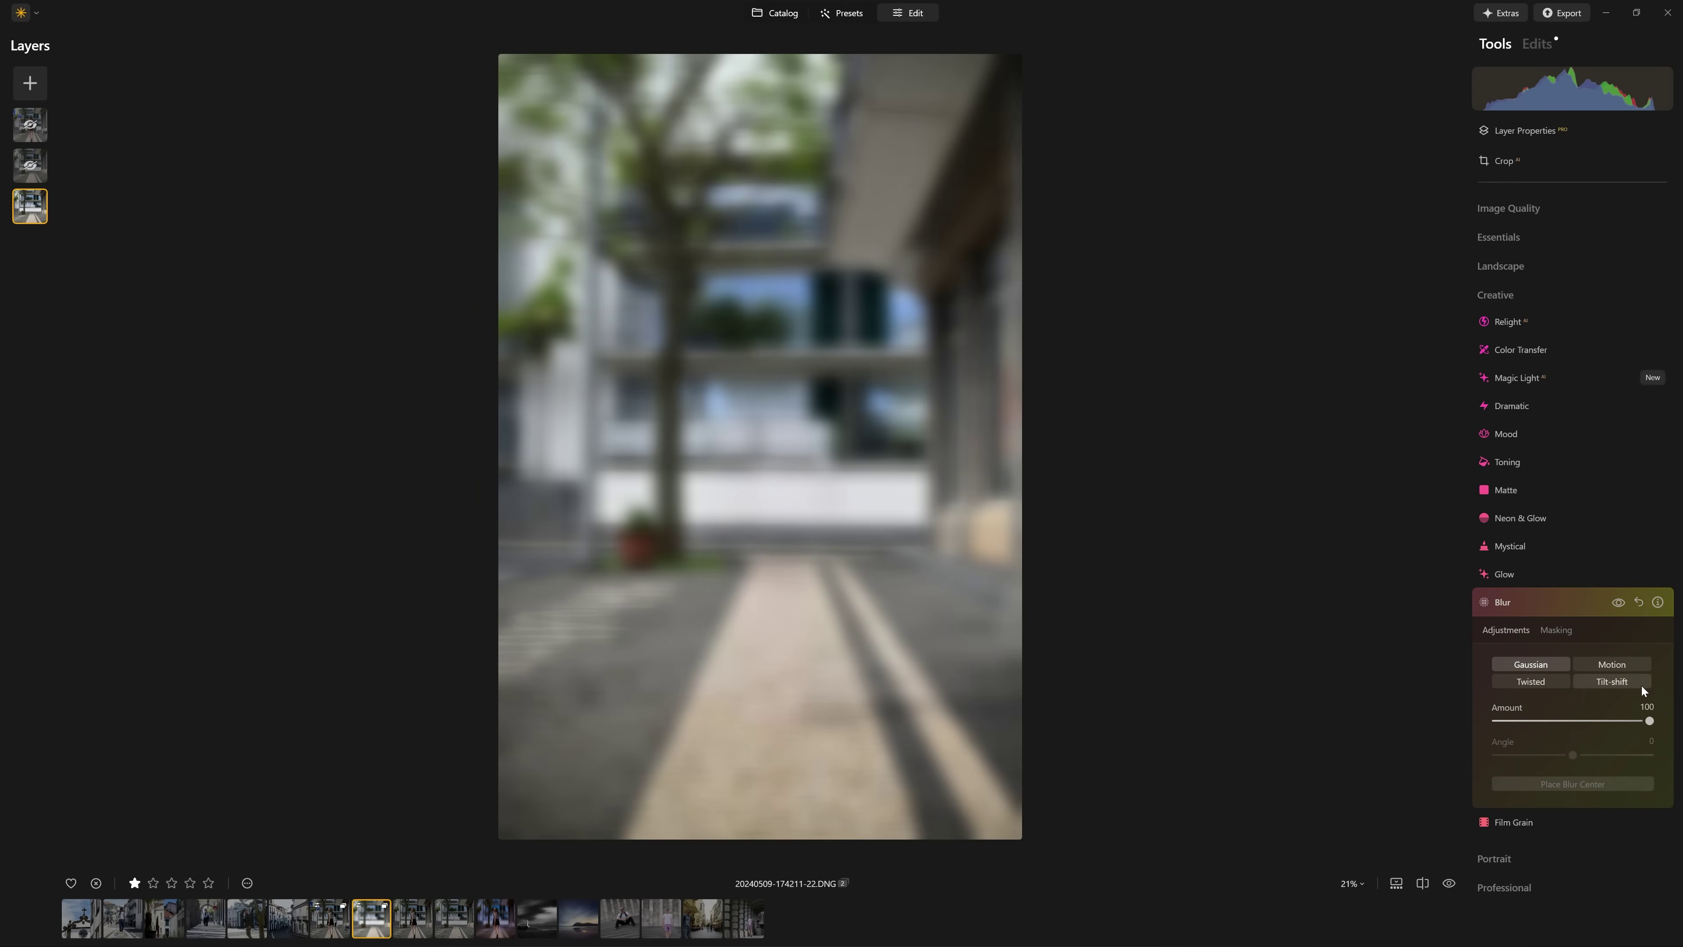
{"action": "left_click", "coordinate": [1632, 666]}
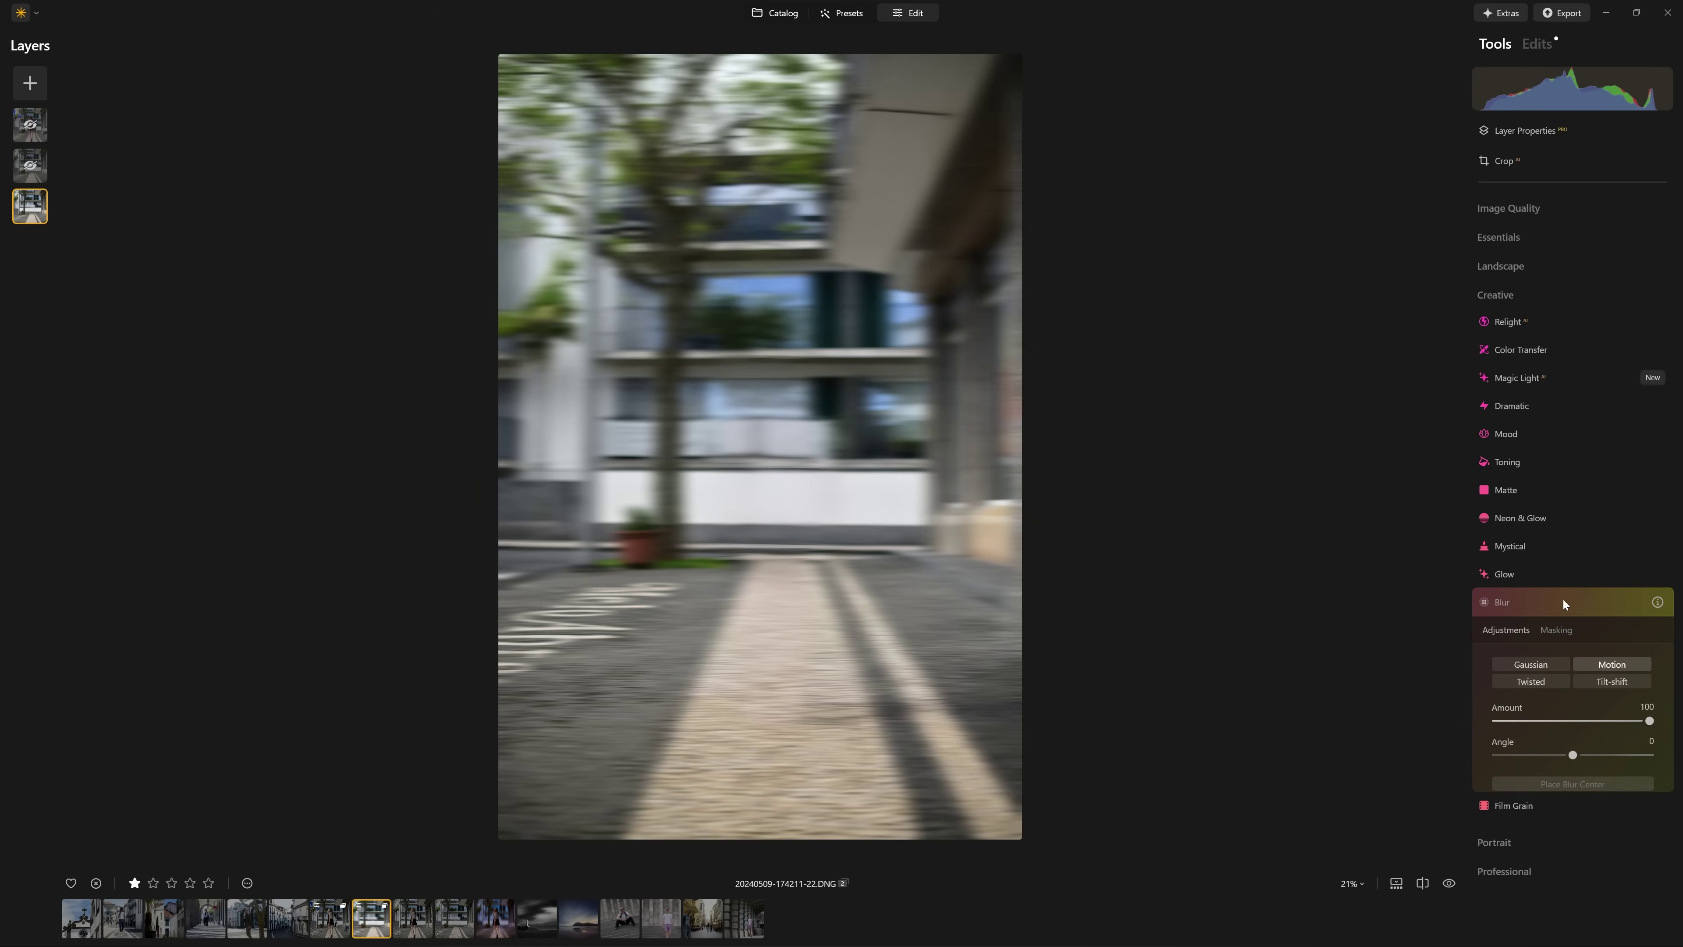
Reset and reapply the bottom layer's motion blur at Amount 100
{"action": "left_click", "coordinate": [1639, 601]}
{"action": "left_click", "coordinate": [1624, 666]}
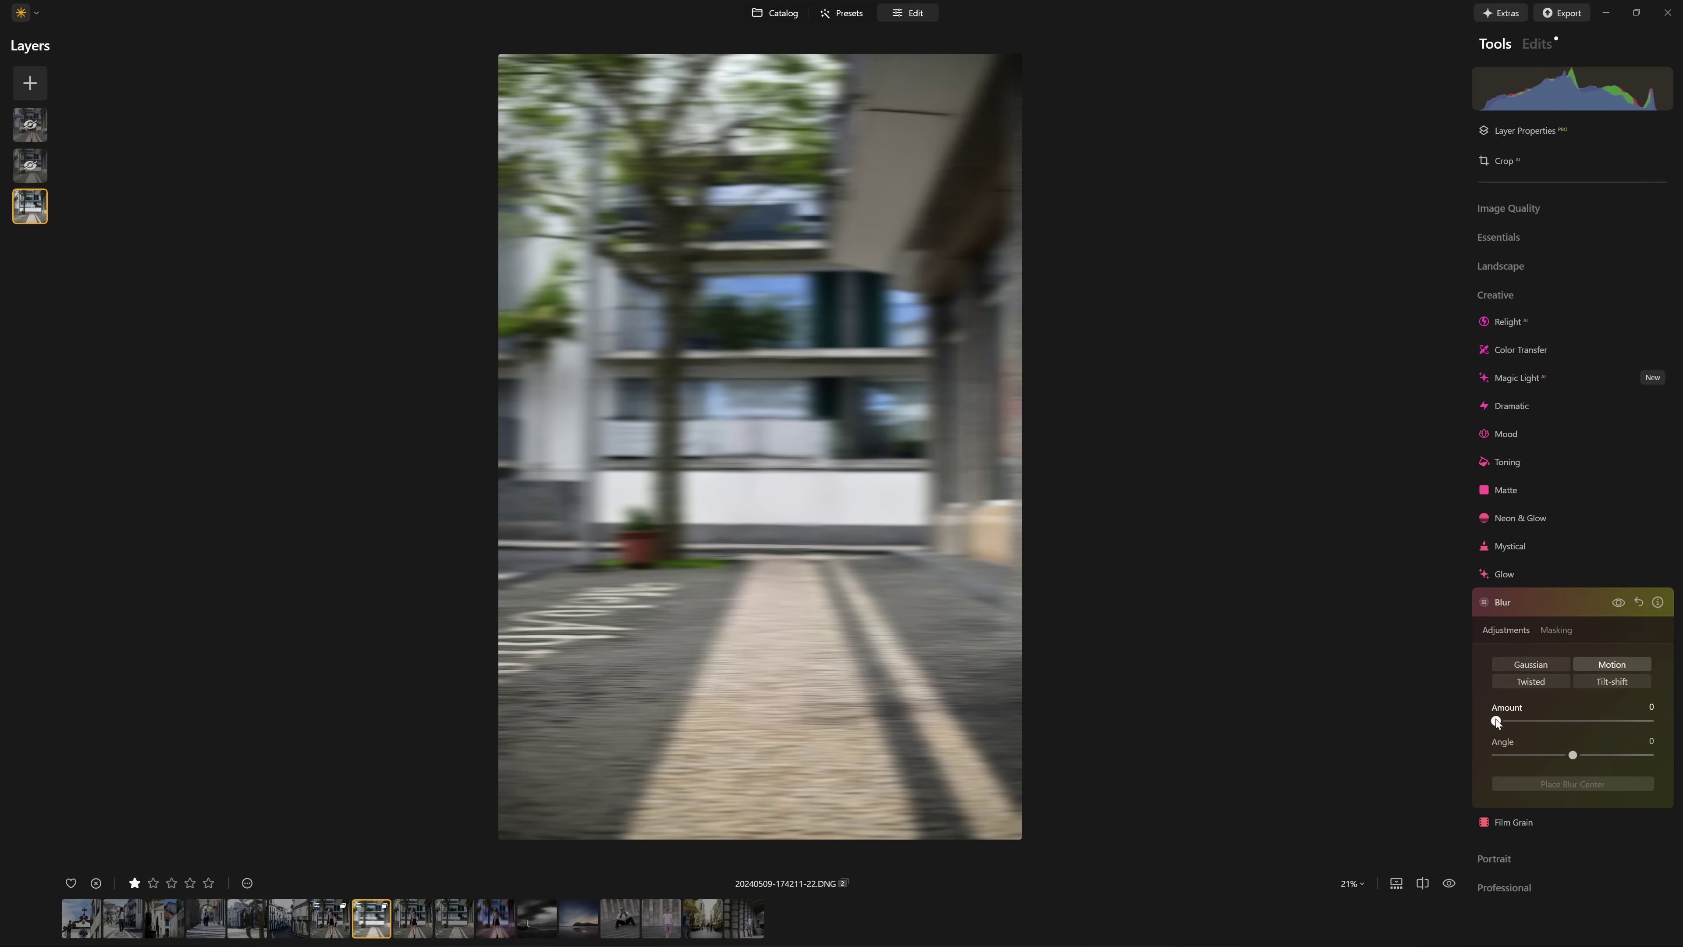
{"action": "left_click_drag", "start_coordinate": [1497, 722], "coordinate": [1650, 720]}
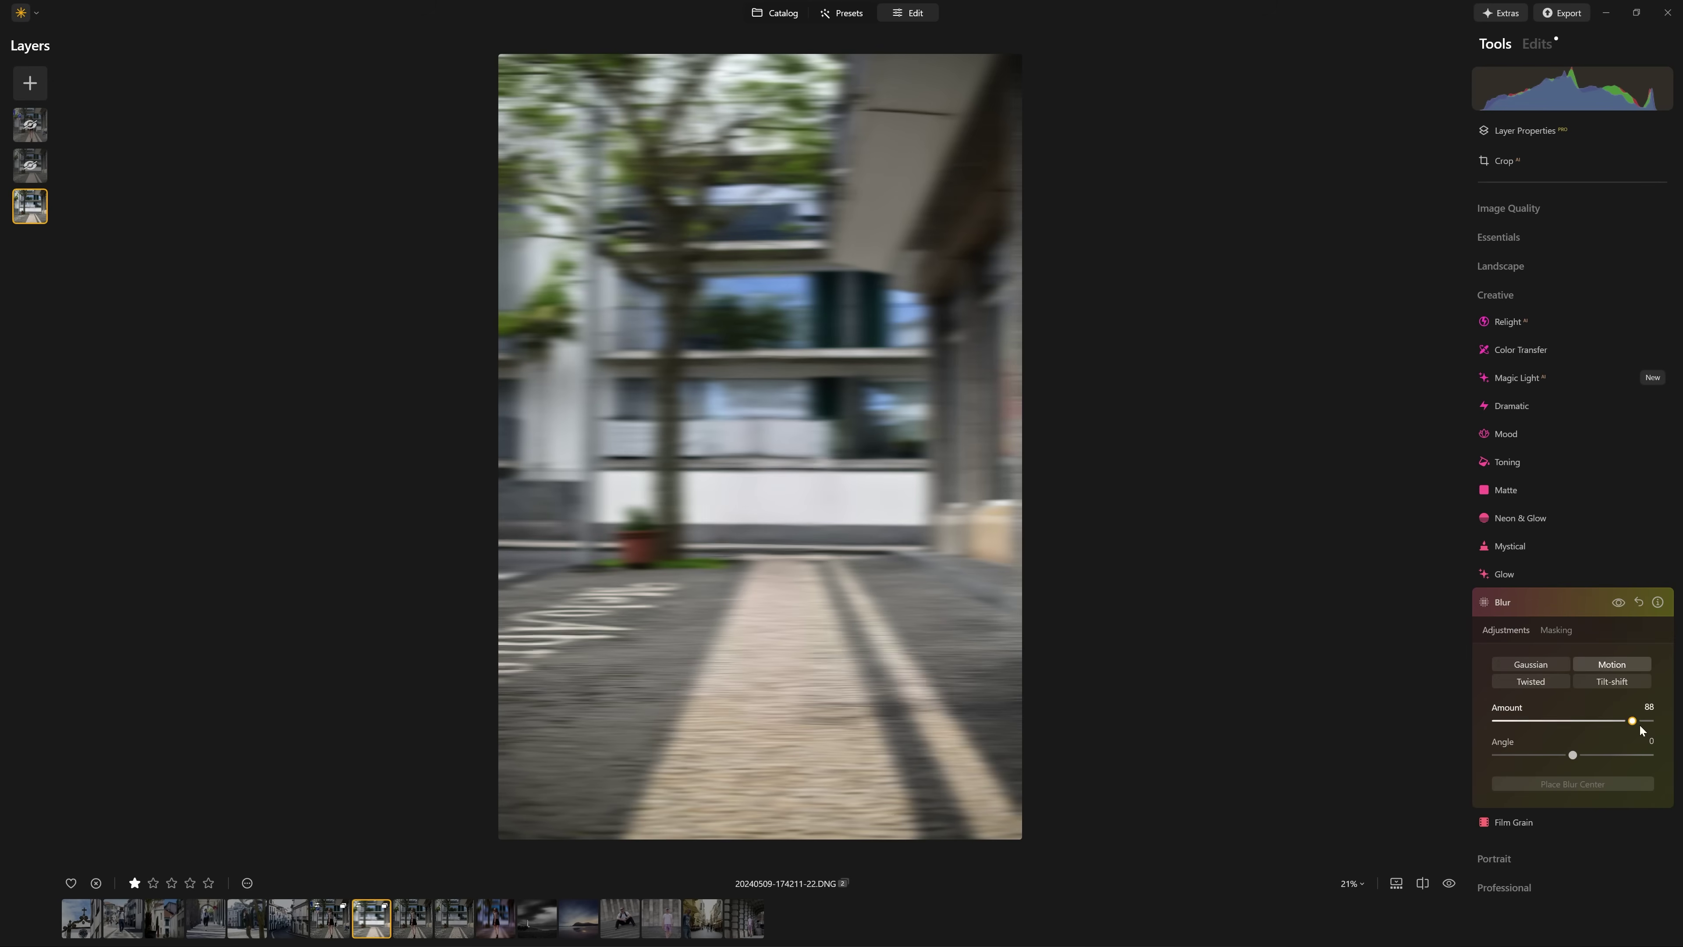
{"action": "left_click", "coordinate": [1582, 606]}
{"action": "left_click", "coordinate": [1504, 603]}
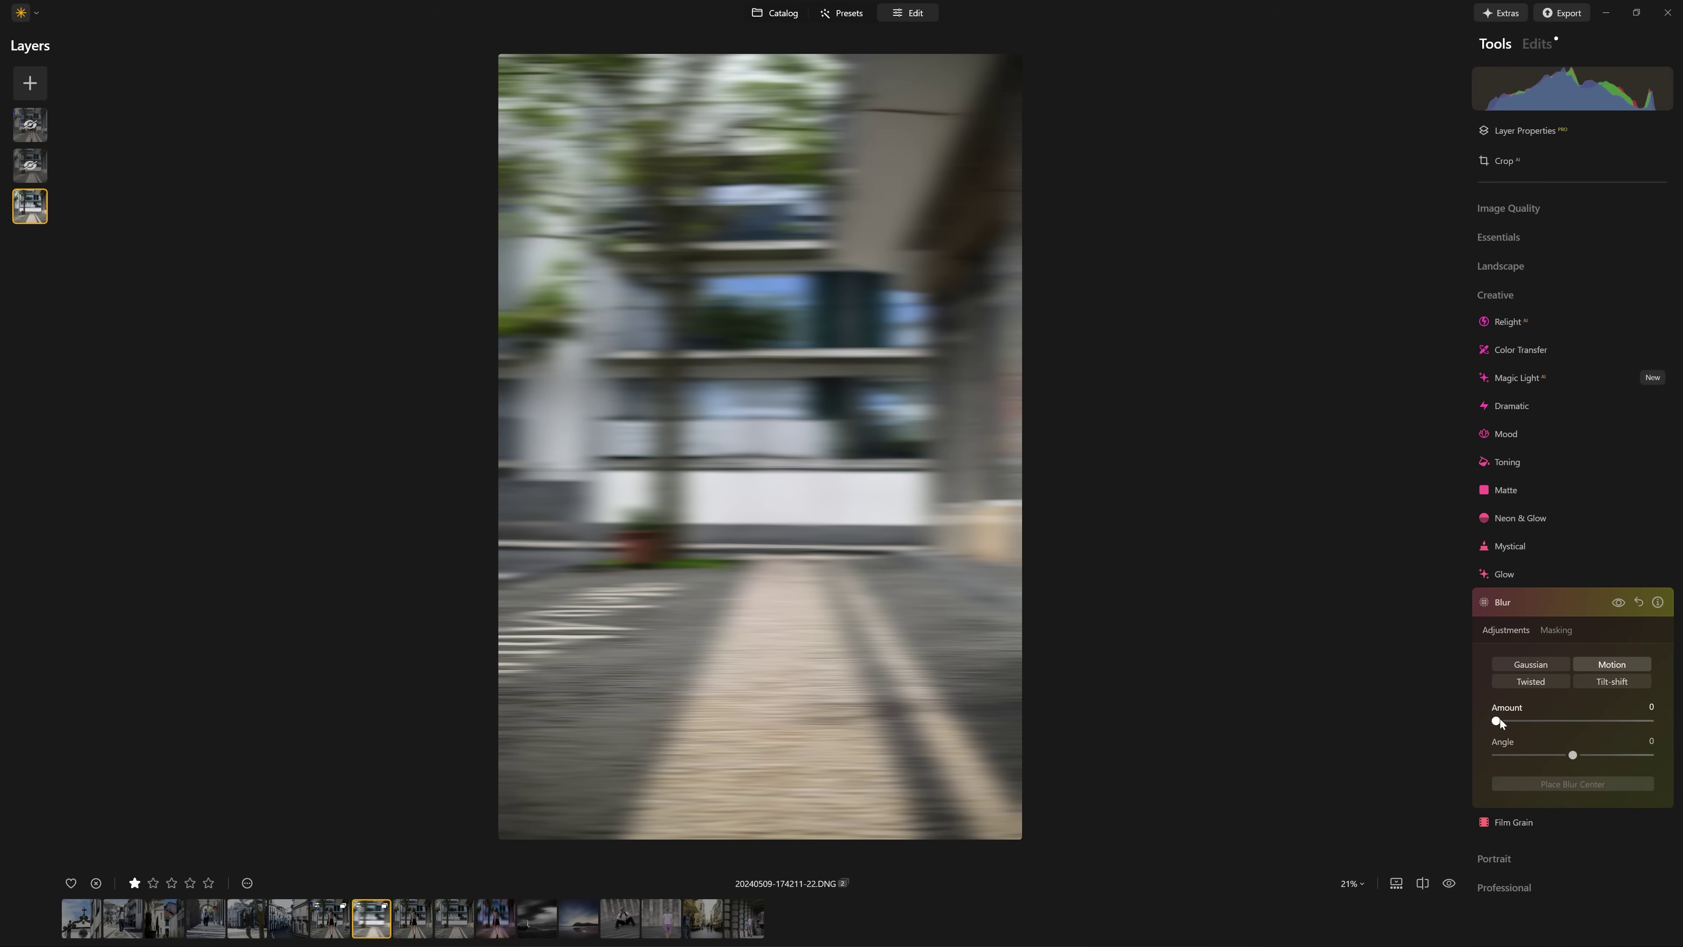
{"action": "left_click_drag", "start_coordinate": [1496, 722], "coordinate": [1649, 721]}
{"action": "double_click", "coordinate": [1588, 614]}
{"action": "left_click", "coordinate": [1605, 666]}
{"action": "left_click_drag", "start_coordinate": [1496, 721], "coordinate": [1649, 721]}
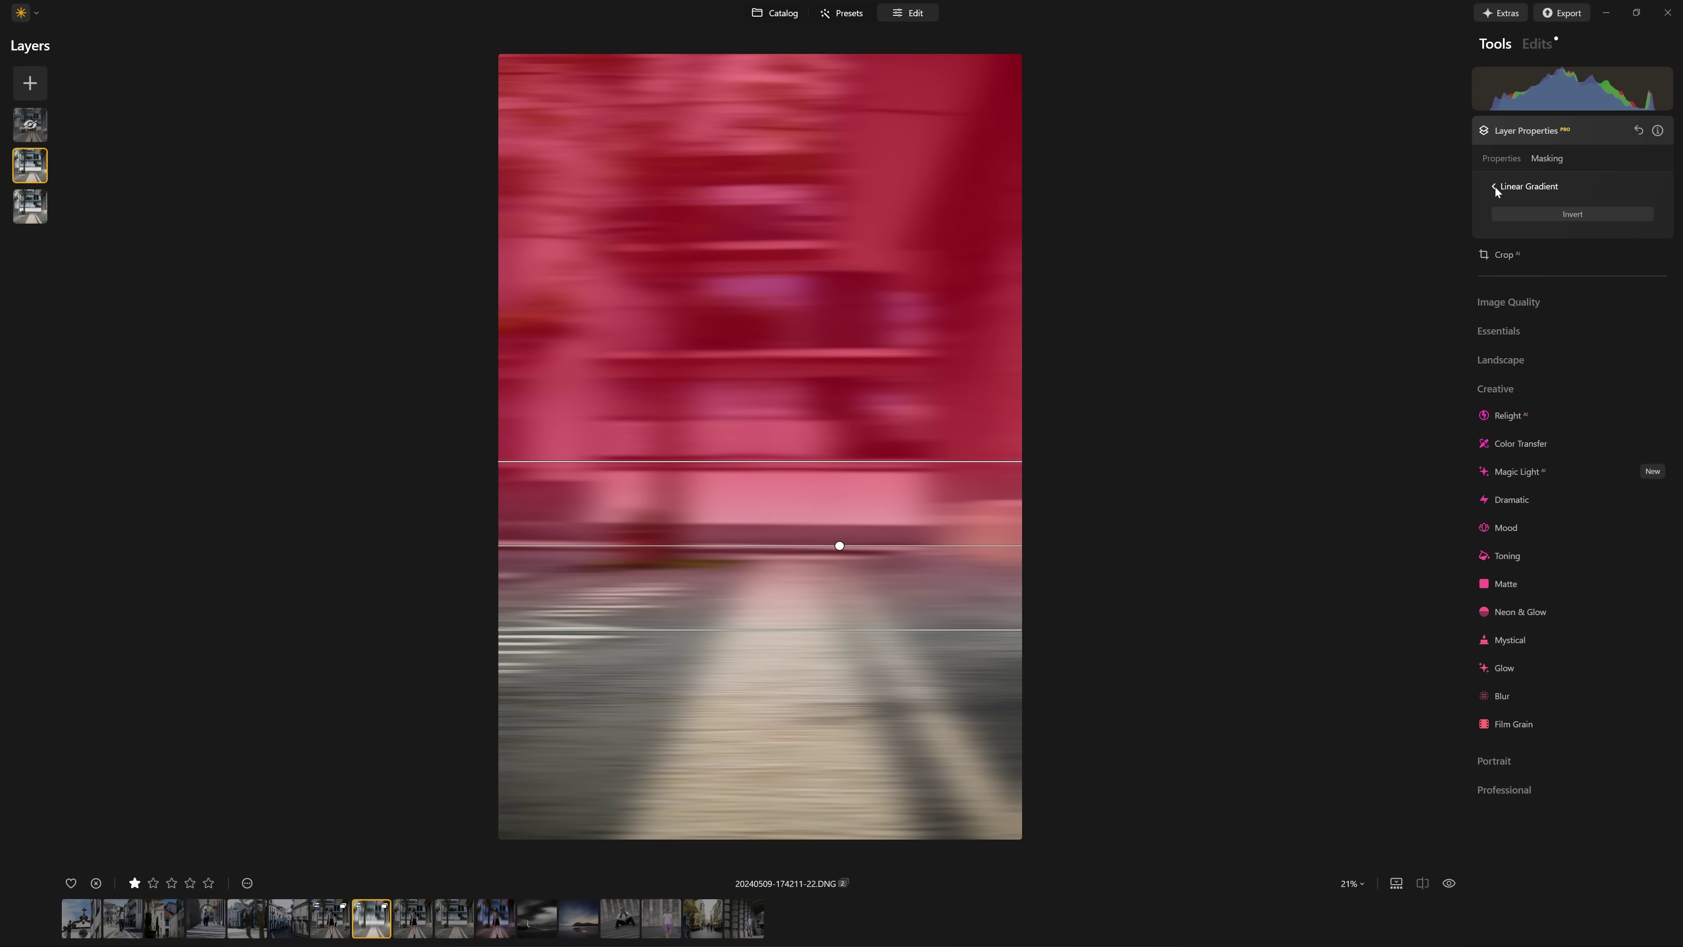
Exit the Linear Gradient mask settings and show the hidden vertical-blur layer again
{"action": "left_click", "coordinate": [1494, 187]}
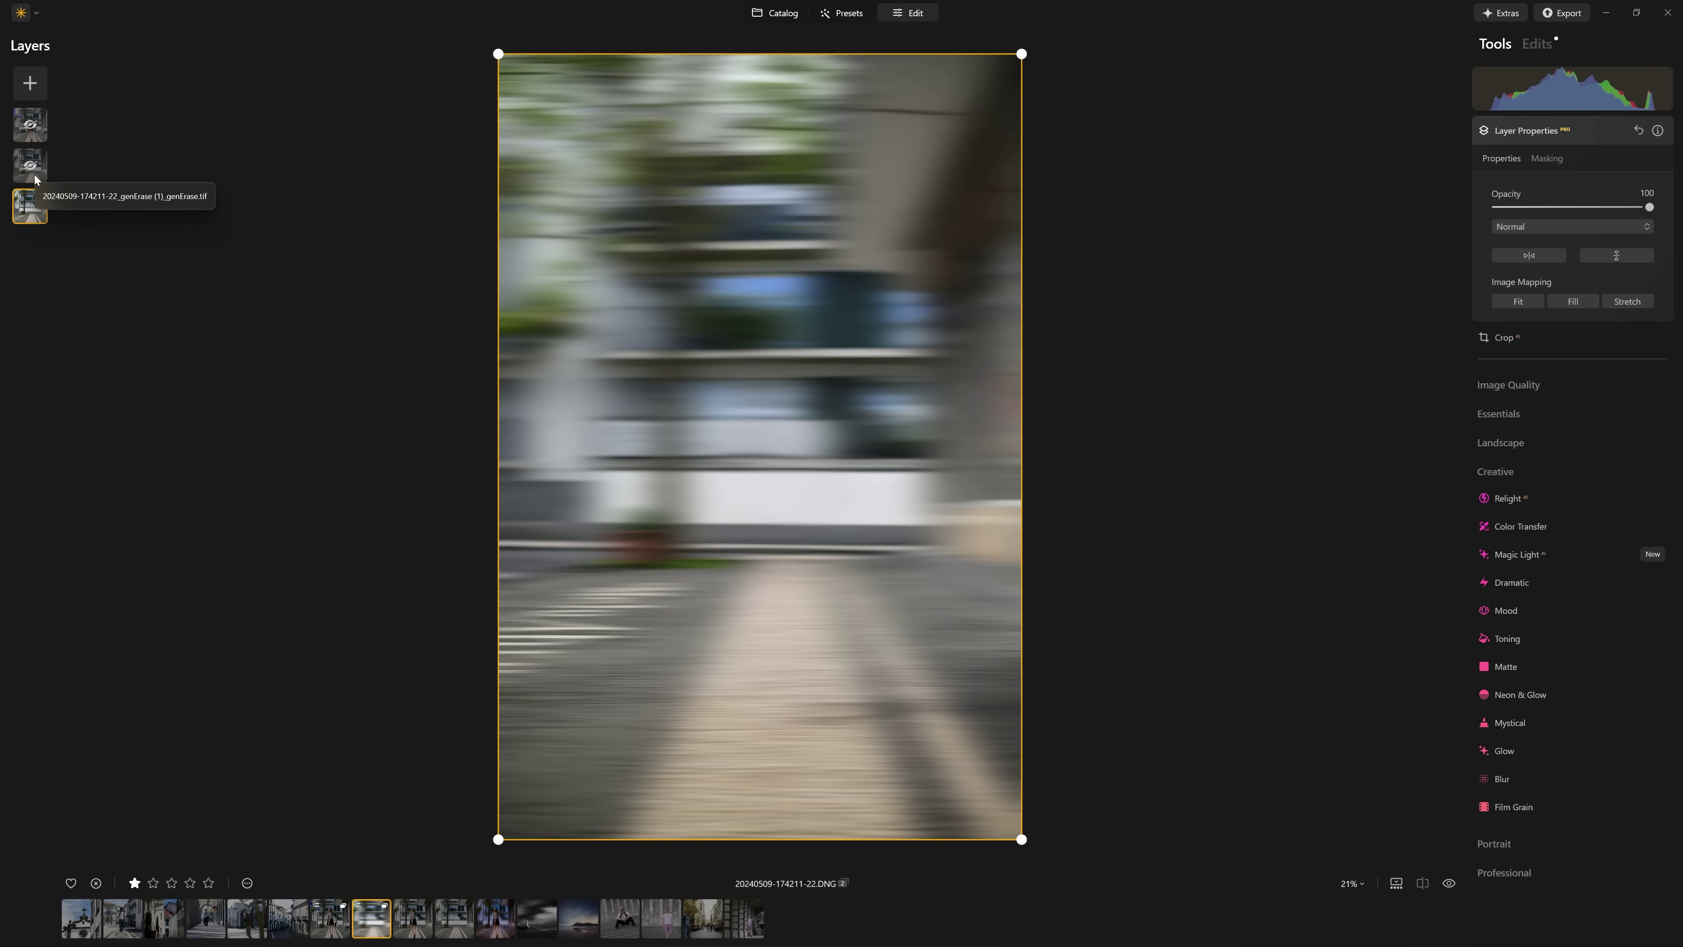
{"action": "right_click", "coordinate": [36, 179]}
{"action": "left_click", "coordinate": [58, 192]}
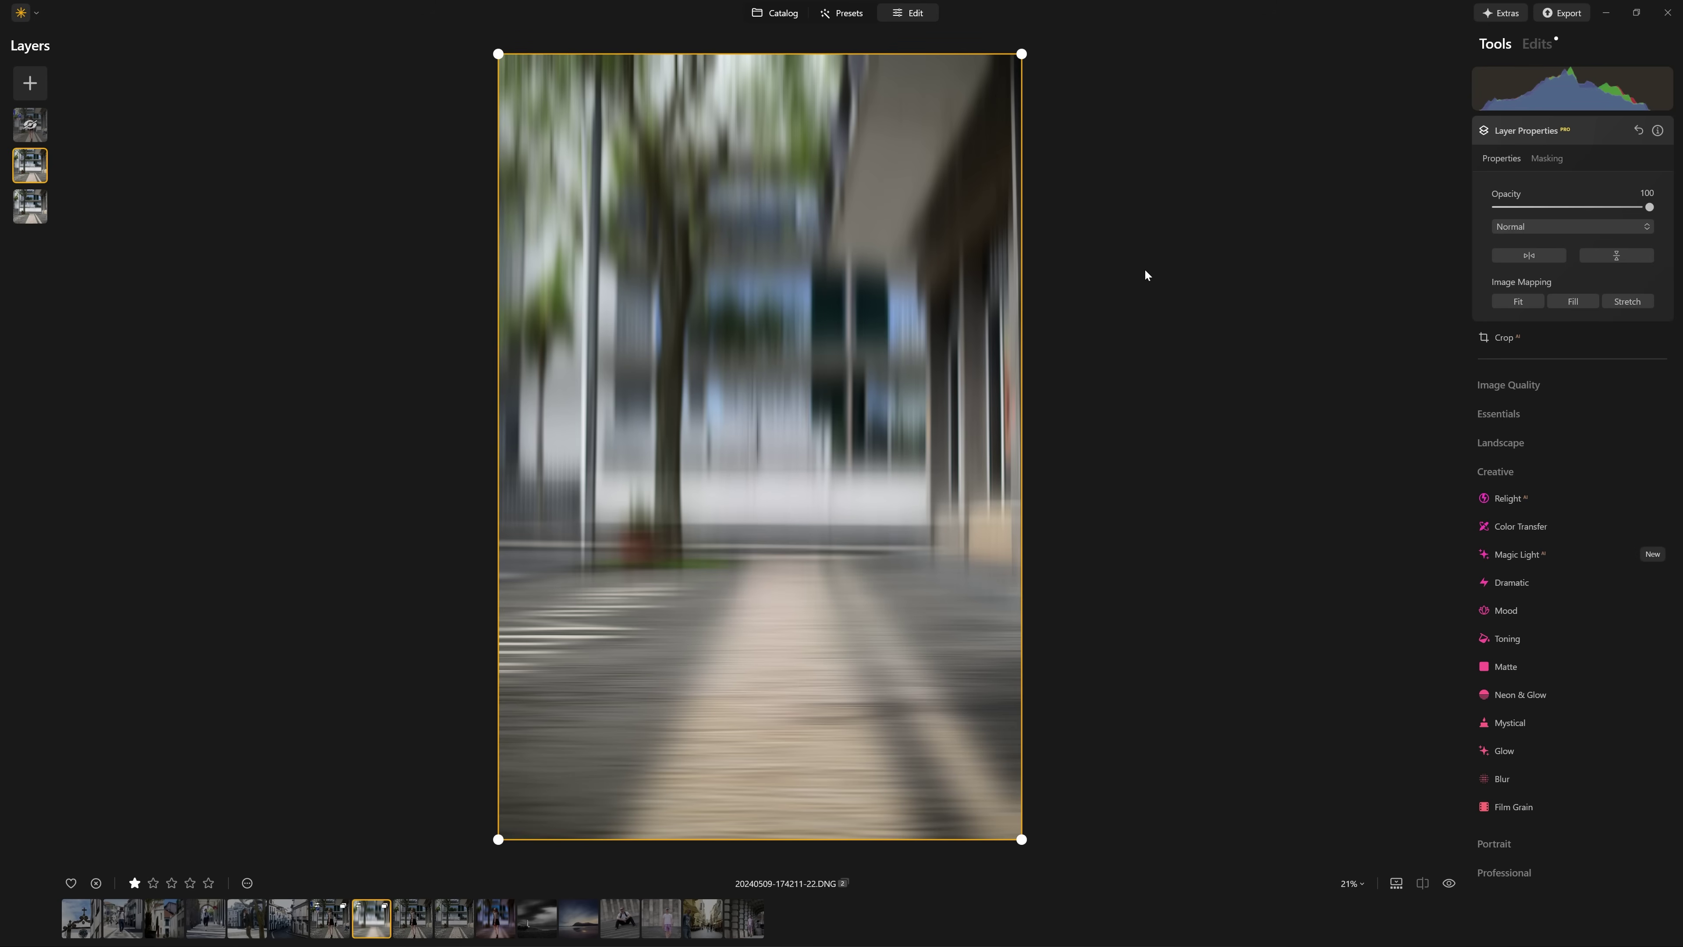
Give the top portrait layer a Mask AI Human mask covering only the woman
{"action": "left_click", "coordinate": [38, 125]}
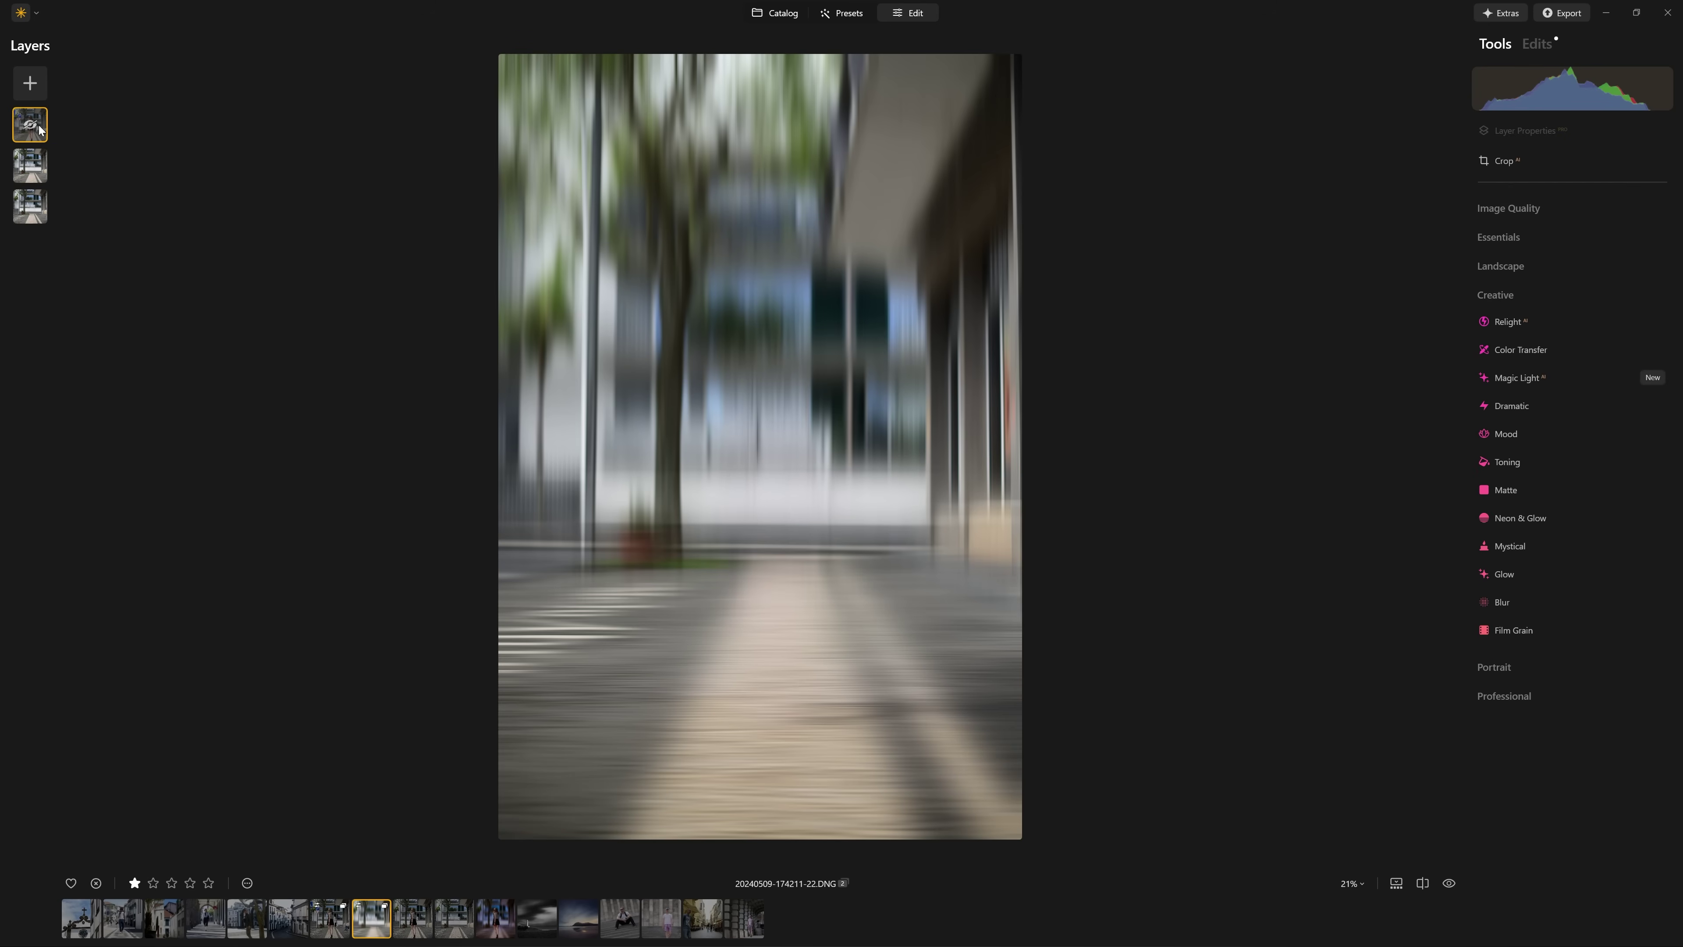
{"action": "left_click", "coordinate": [546, 312]}
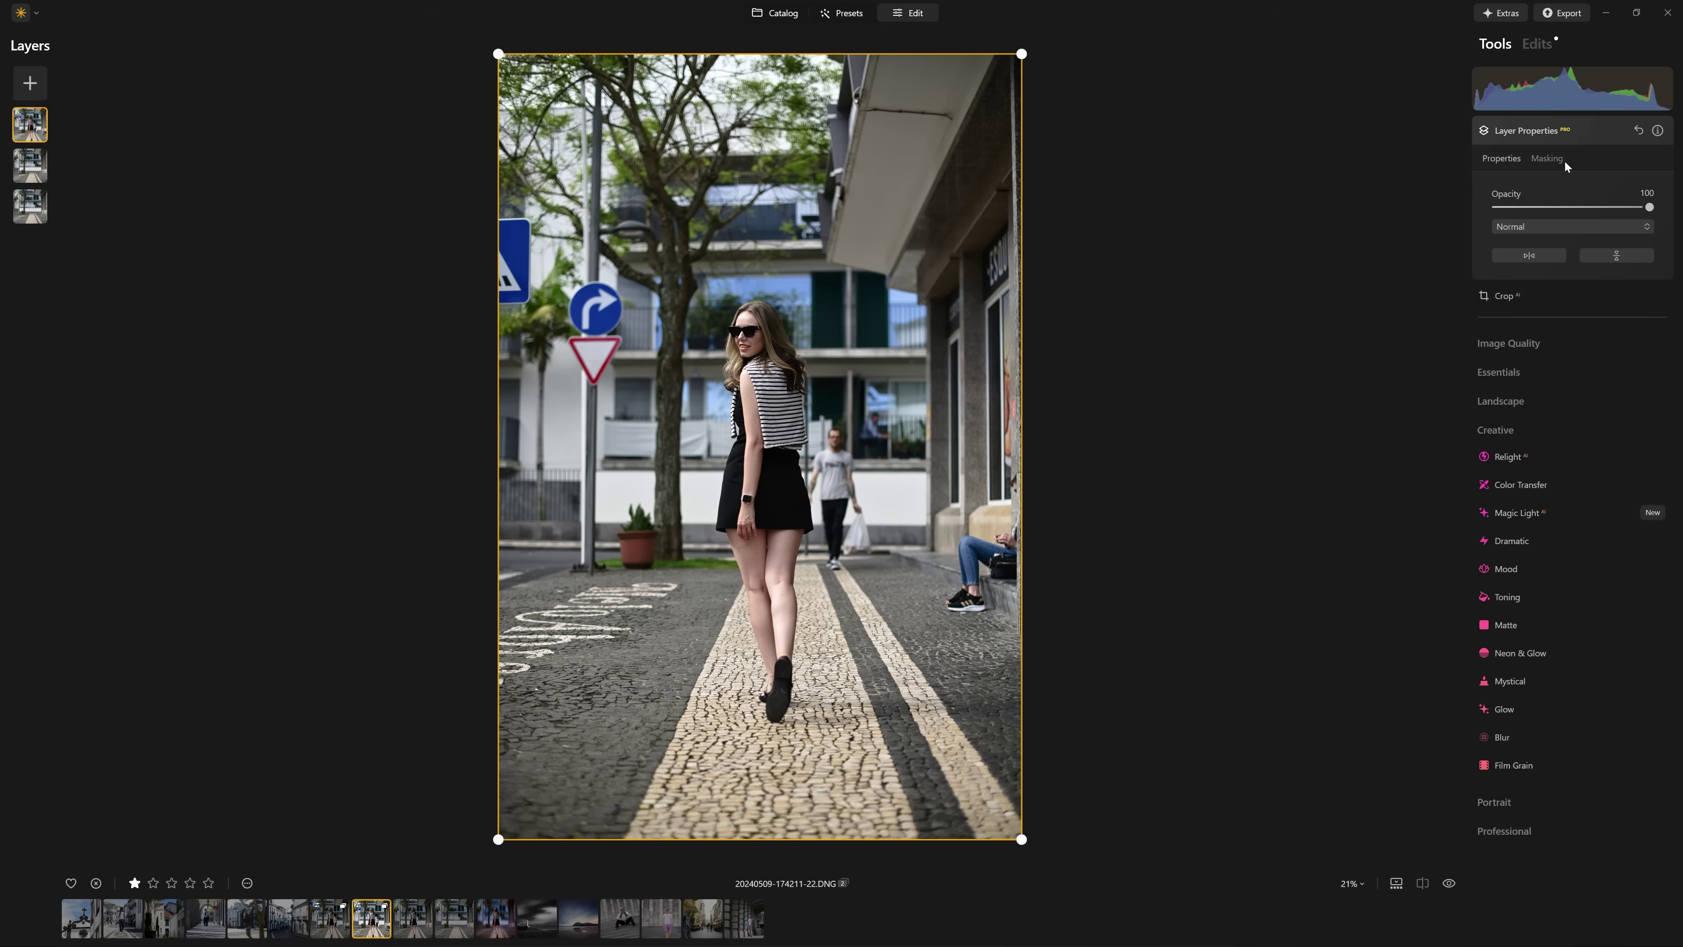
{"action": "left_click", "coordinate": [1548, 159]}
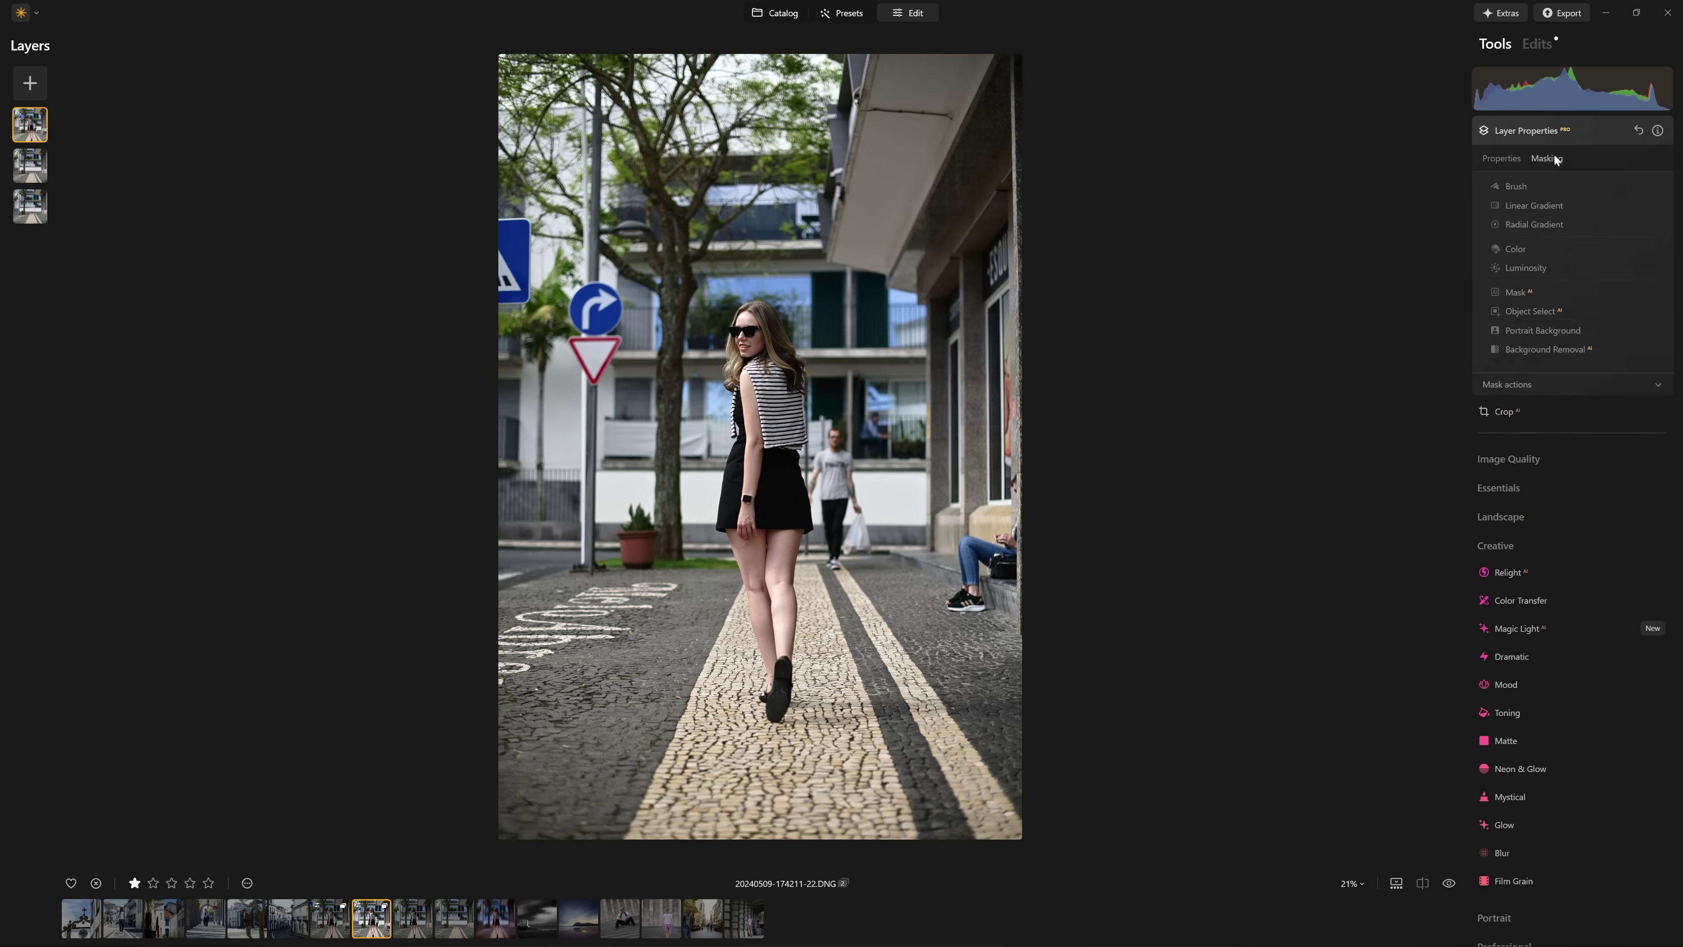
{"action": "left_click", "coordinate": [1524, 291]}
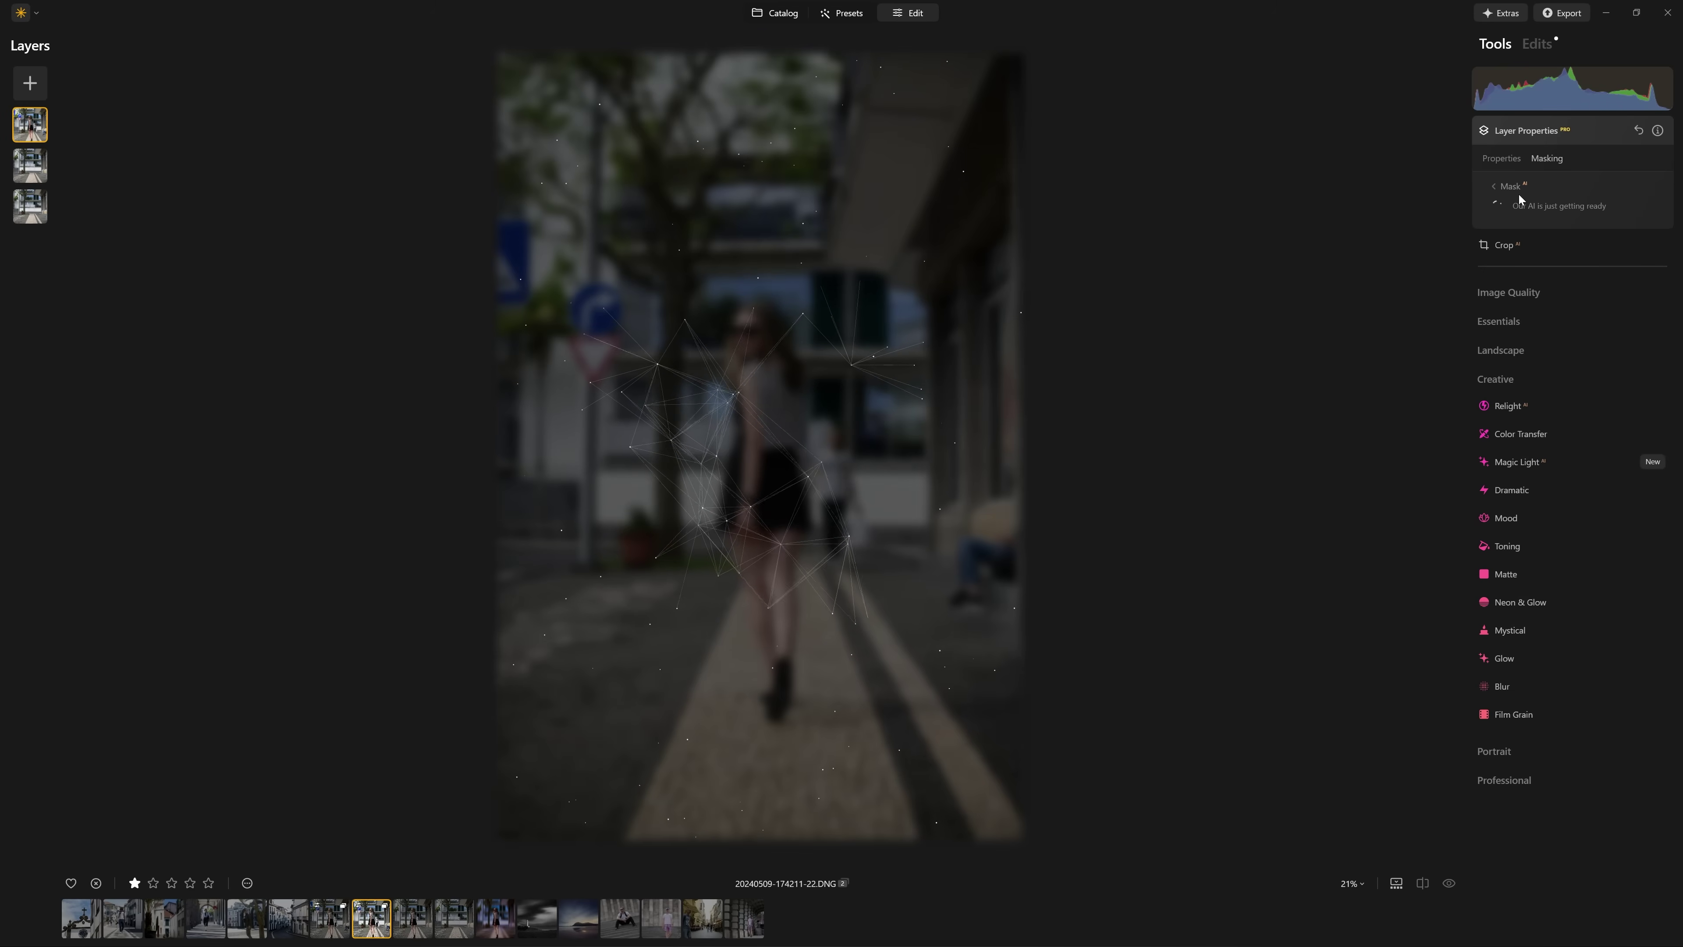
{"action": "left_click", "coordinate": [1524, 210]}
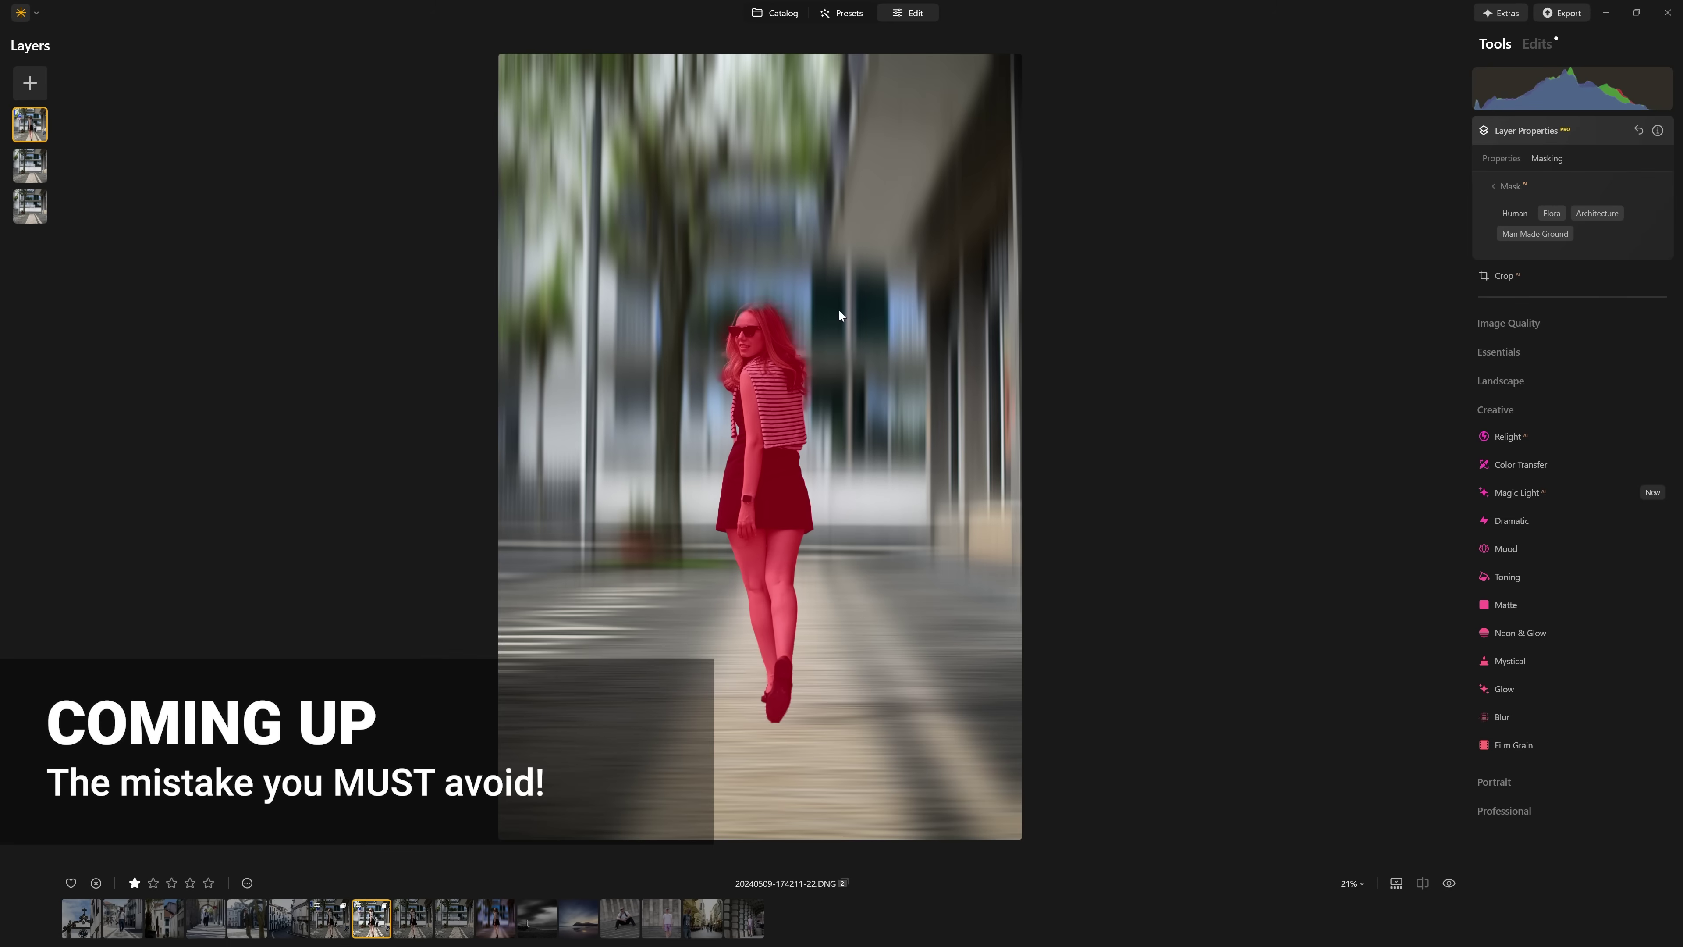
{"action": "key", "text": "ctrl+plus"}
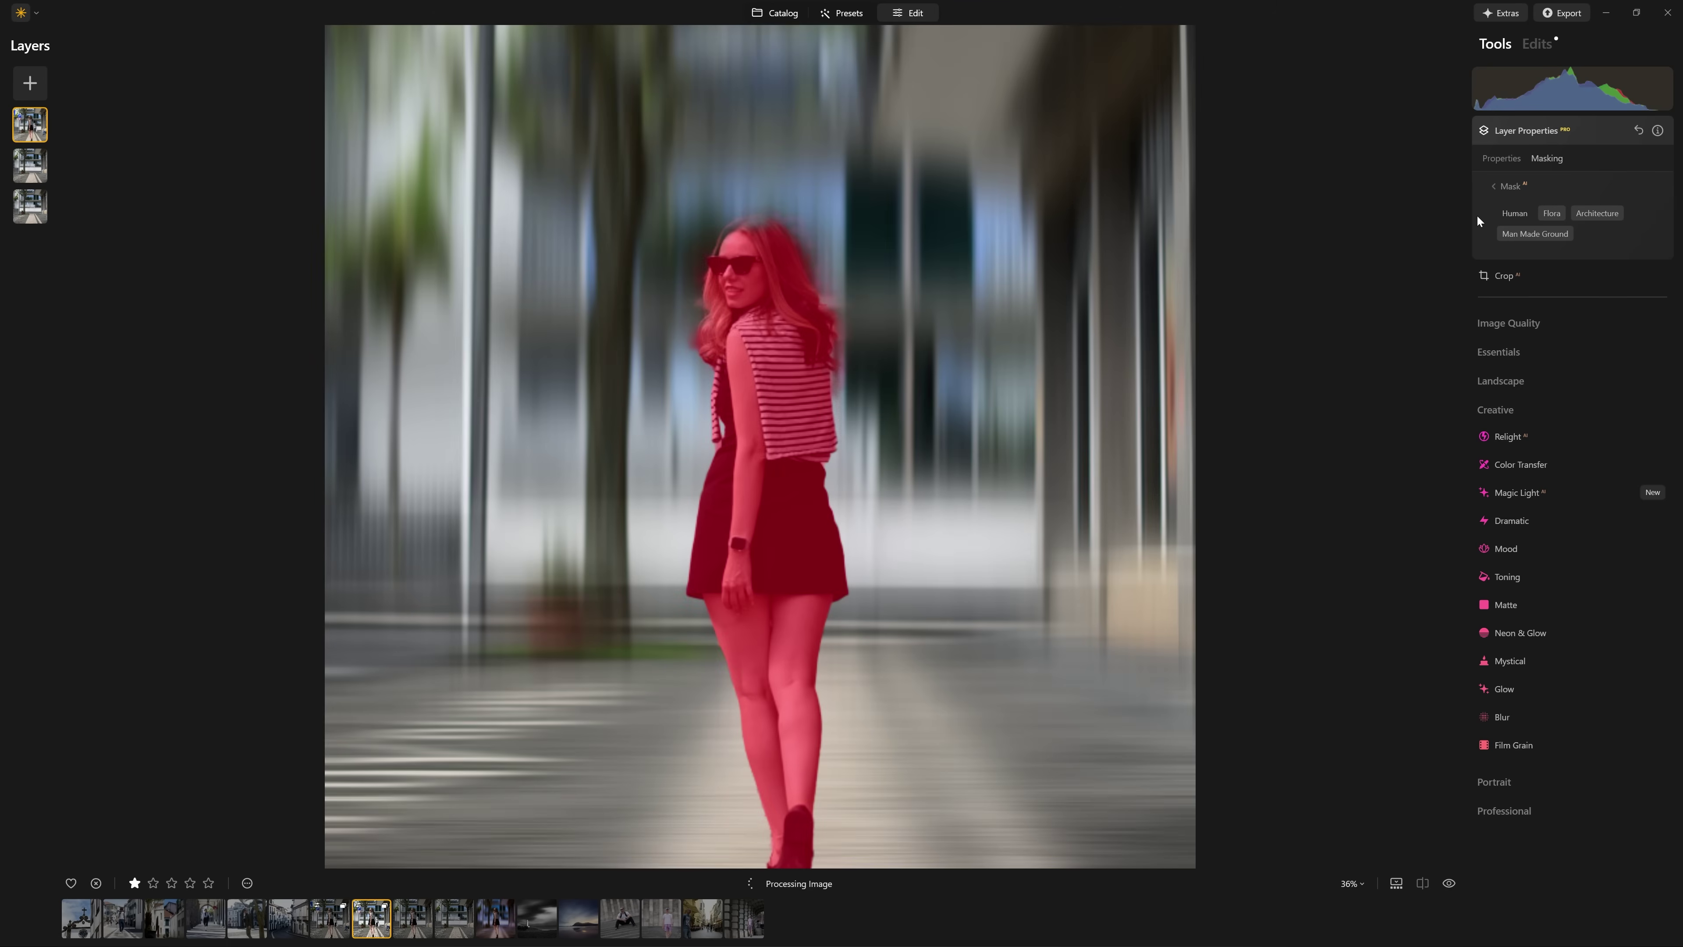
Paint the woman's hair and shoulder into the mask with a size 28 brush
{"action": "left_click", "coordinate": [1506, 188]}
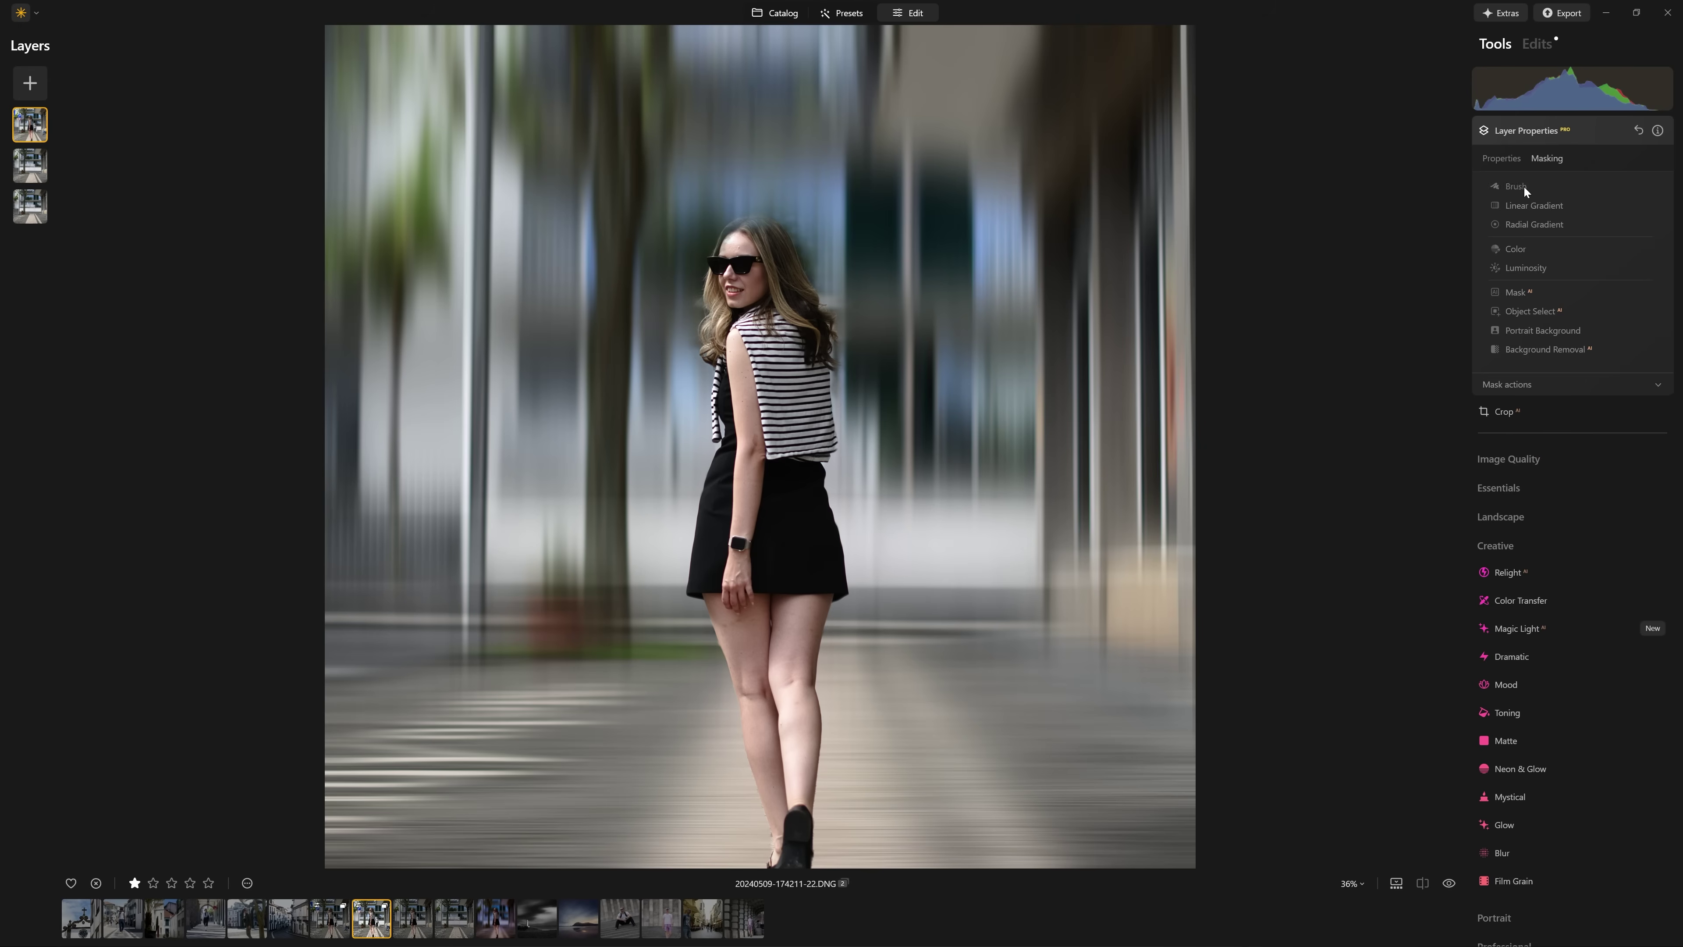
{"action": "left_click", "coordinate": [1517, 187]}
{"action": "left_click_drag", "start_coordinate": [1535, 248], "coordinate": [1503, 248]}
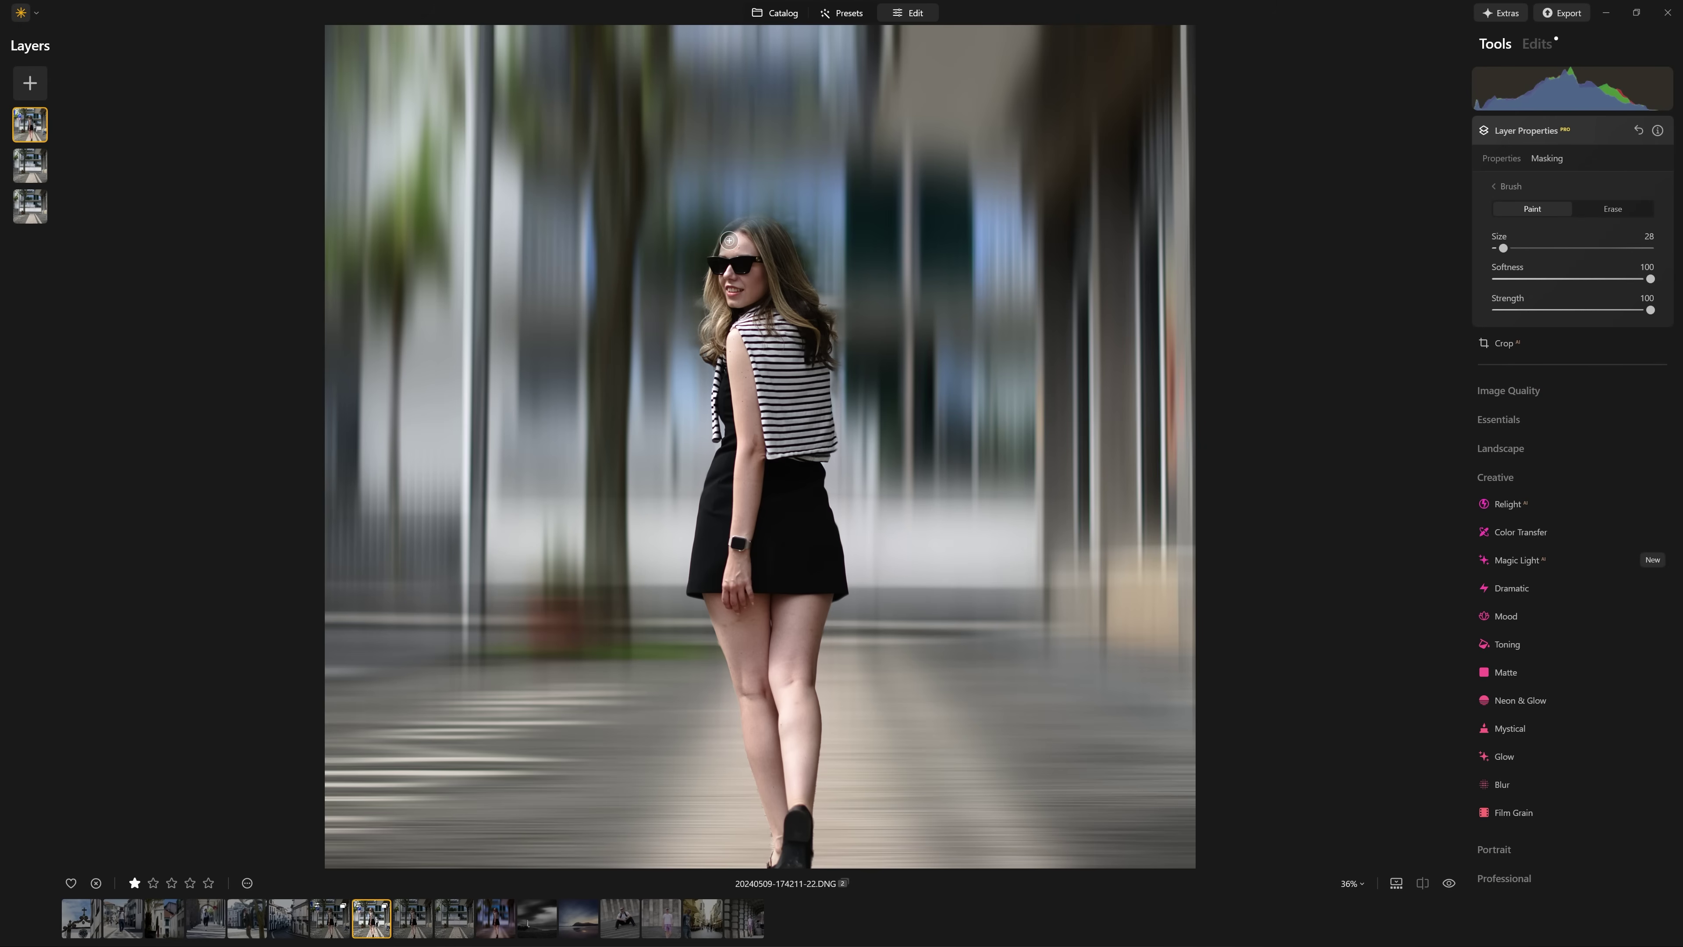
{"action": "mouse_move", "coordinate": [756, 228]}
{"action": "left_mouse_down"}
{"action": "mouse_move", "coordinate": [717, 271]}
{"action": "mouse_move", "coordinate": [715, 295]}
{"action": "mouse_move", "coordinate": [753, 244]}
{"action": "mouse_move", "coordinate": [731, 254]}
{"action": "mouse_move", "coordinate": [723, 358]}
{"action": "left_mouse_up"}
{"action": "left_click_drag", "start_coordinate": [762, 278], "coordinate": [793, 342]}
{"action": "mouse_move", "coordinate": [775, 279]}
{"action": "left_mouse_down"}
{"action": "mouse_move", "coordinate": [755, 250]}
{"action": "mouse_move", "coordinate": [788, 271]}
{"action": "left_mouse_up"}
Erase mask spill and halo along the hair edge with brush sizes 22 and 58
{"action": "left_click", "coordinate": [1615, 209]}
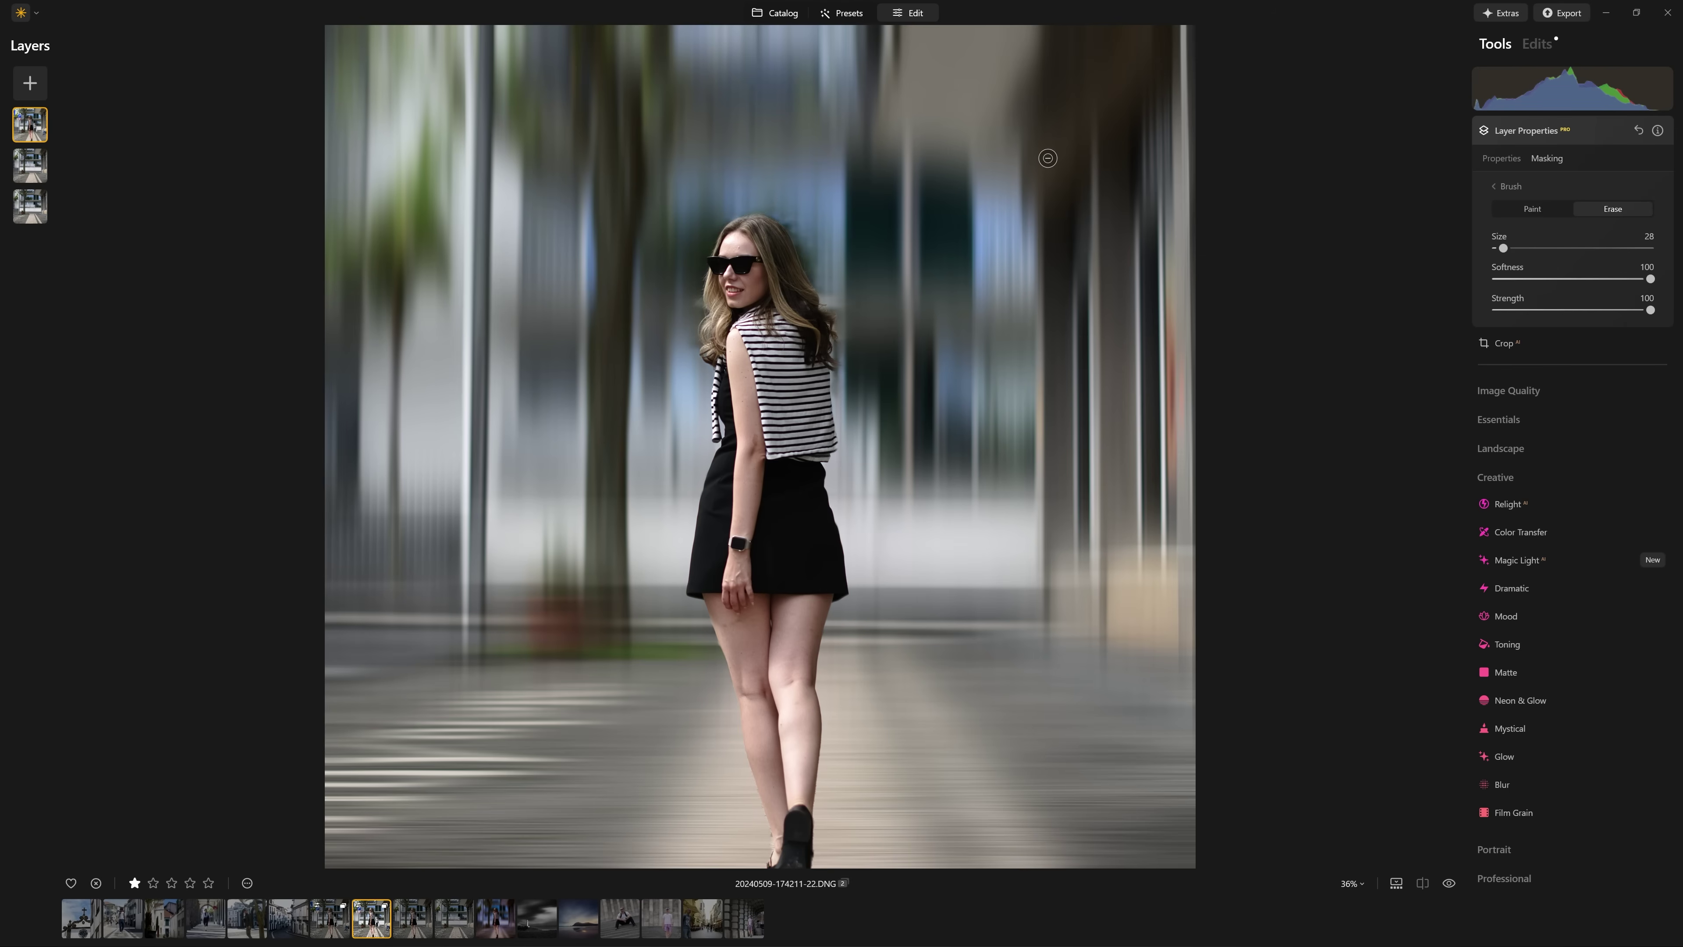
{"action": "key", "text": "bracketleft"}
{"action": "key", "text": "bracketleft"}
{"action": "key", "text": "bracketleft"}
{"action": "scroll", "coordinate": [744, 221], "scroll_direction": "up", "scroll_amount": 3}
{"action": "left_click_drag", "start_coordinate": [745, 221], "coordinate": [869, 421]}
{"action": "key", "text": "bracketright"}
{"action": "key", "text": "bracketright"}
{"action": "key", "text": "bracketright"}
{"action": "key", "text": "bracketright"}
{"action": "key", "text": "bracketright"}
{"action": "key", "text": "bracketright"}
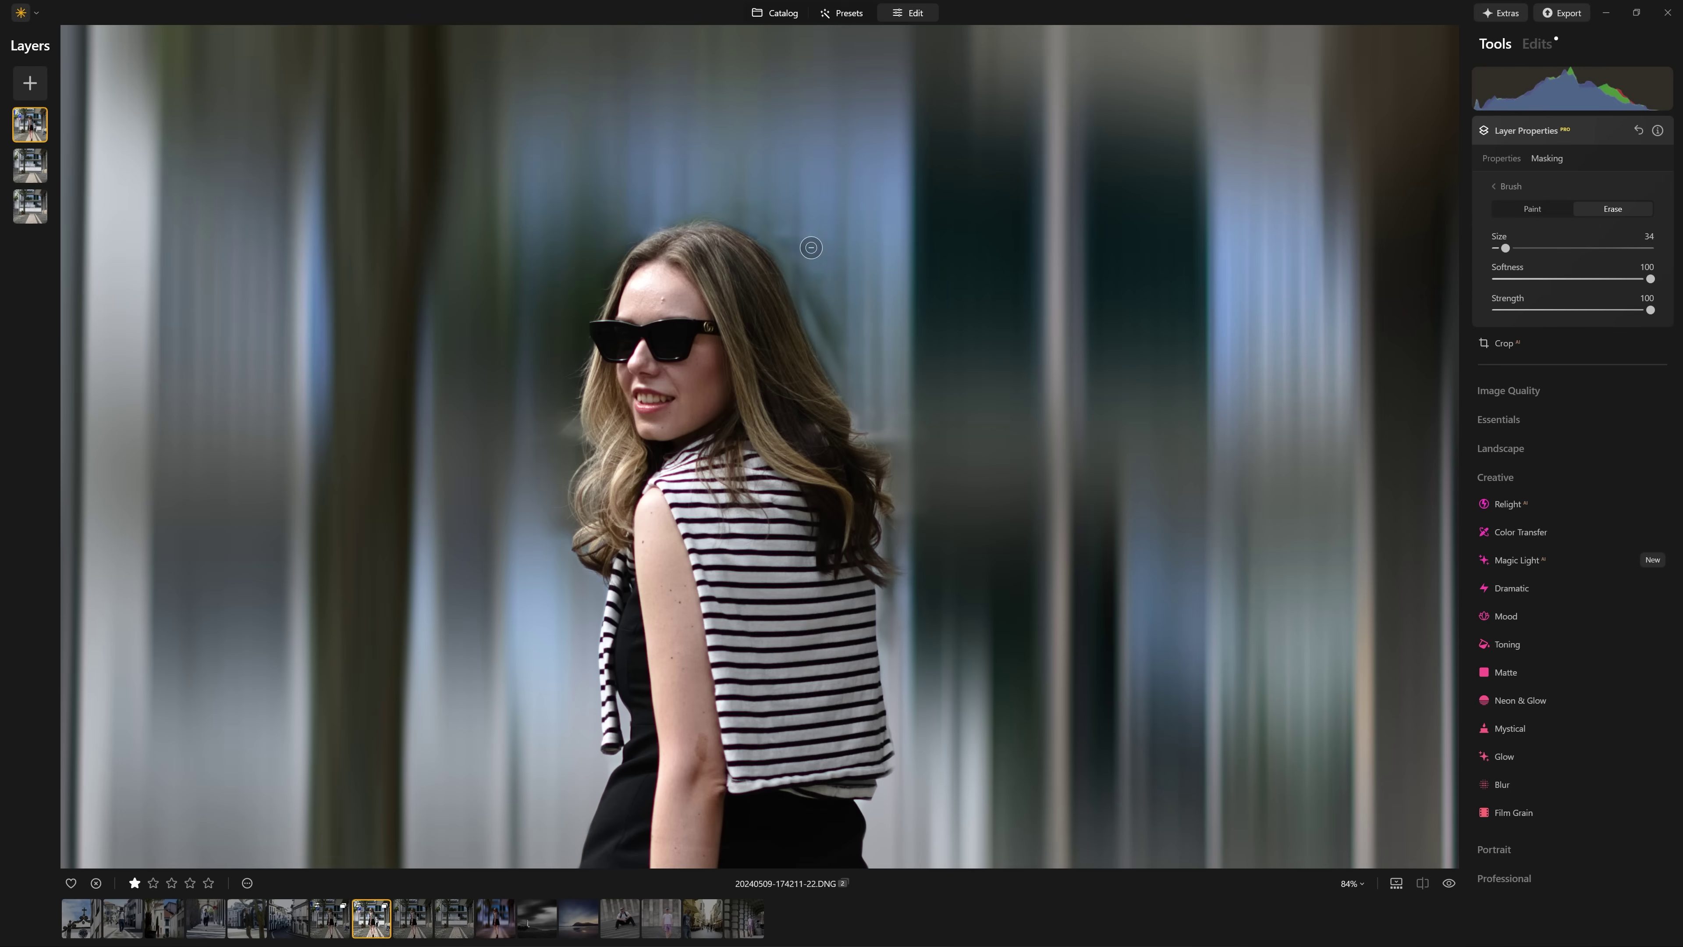
{"action": "mouse_move", "coordinate": [811, 248]}
{"action": "left_mouse_down"}
{"action": "mouse_move", "coordinate": [759, 222]}
{"action": "mouse_move", "coordinate": [822, 300]}
{"action": "mouse_move", "coordinate": [889, 440]}
{"action": "mouse_move", "coordinate": [796, 227]}
{"action": "left_mouse_up"}
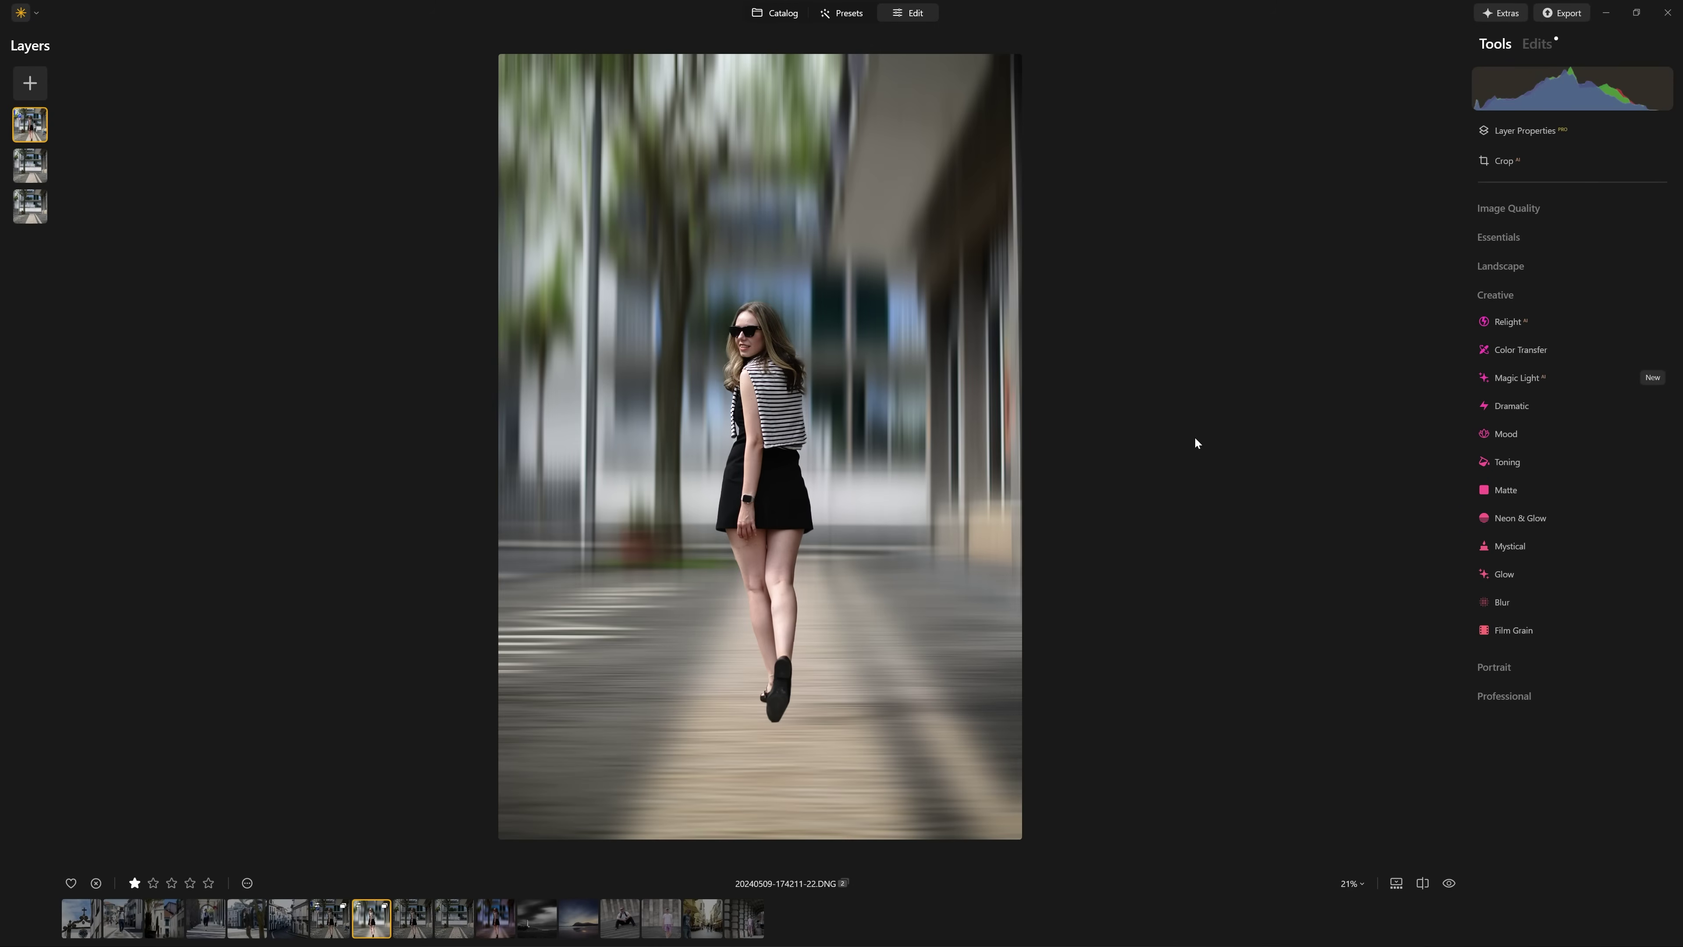
Compare the masked edit with the original and inspect the woman's lower body
{"action": "key", "text": "backslash"}
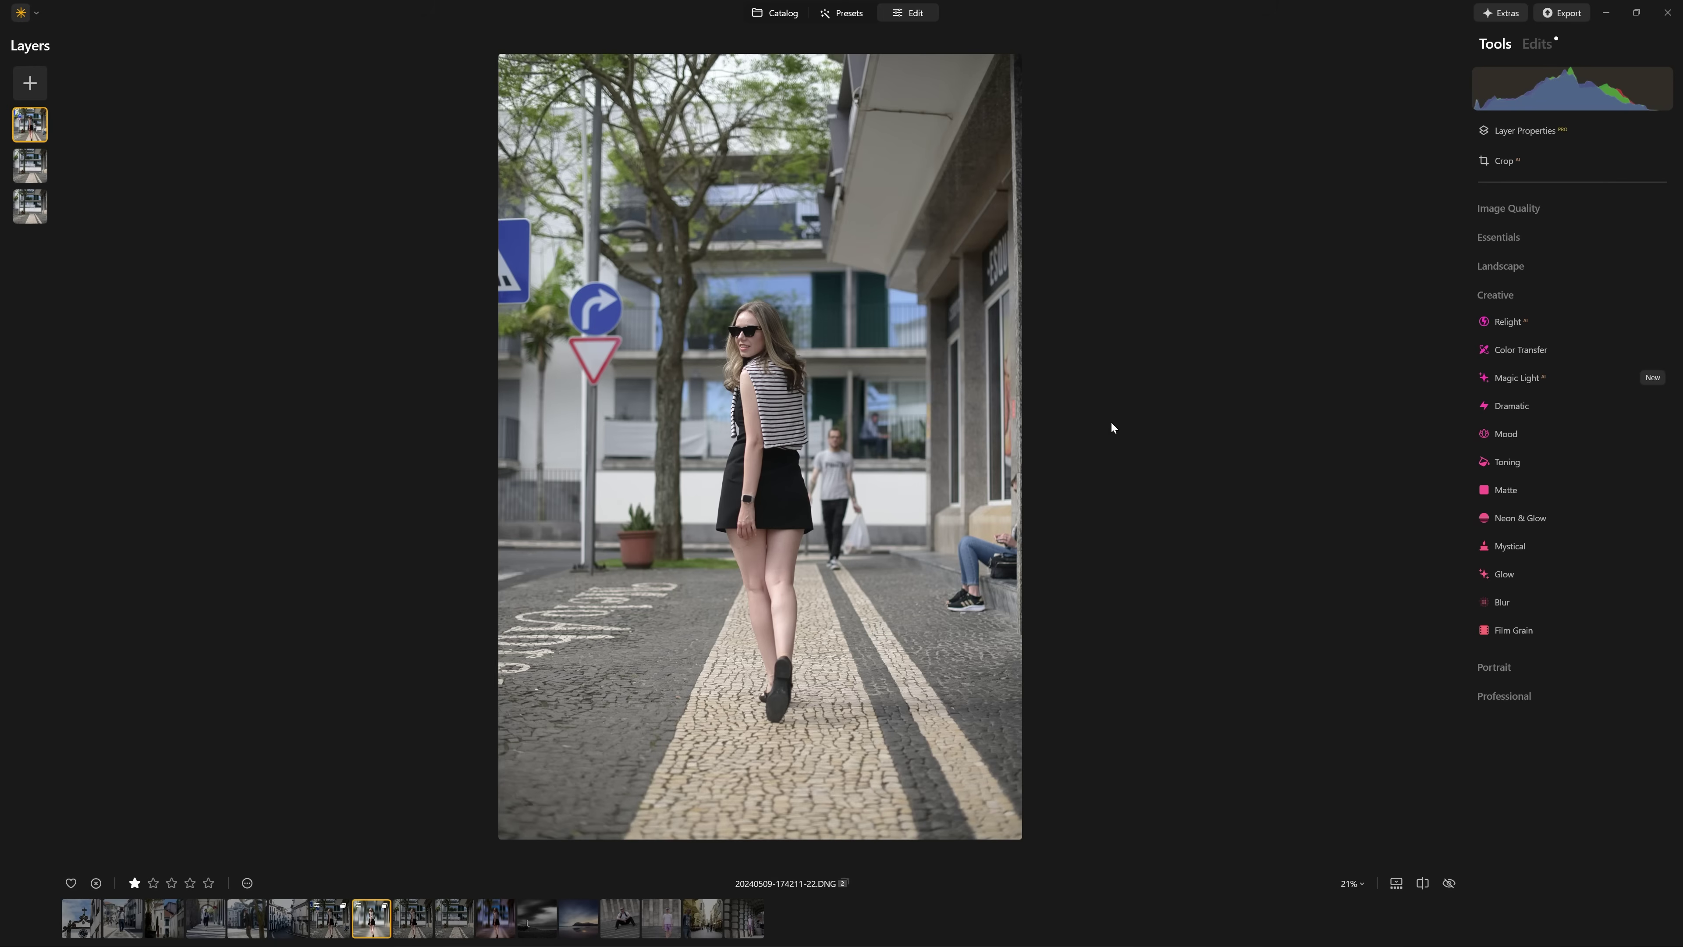
{"action": "key", "text": "backslash"}
{"action": "key", "text": "ctrl+equal"}
{"action": "scroll", "coordinate": [777, 288], "scroll_direction": "up", "scroll_amount": 3}
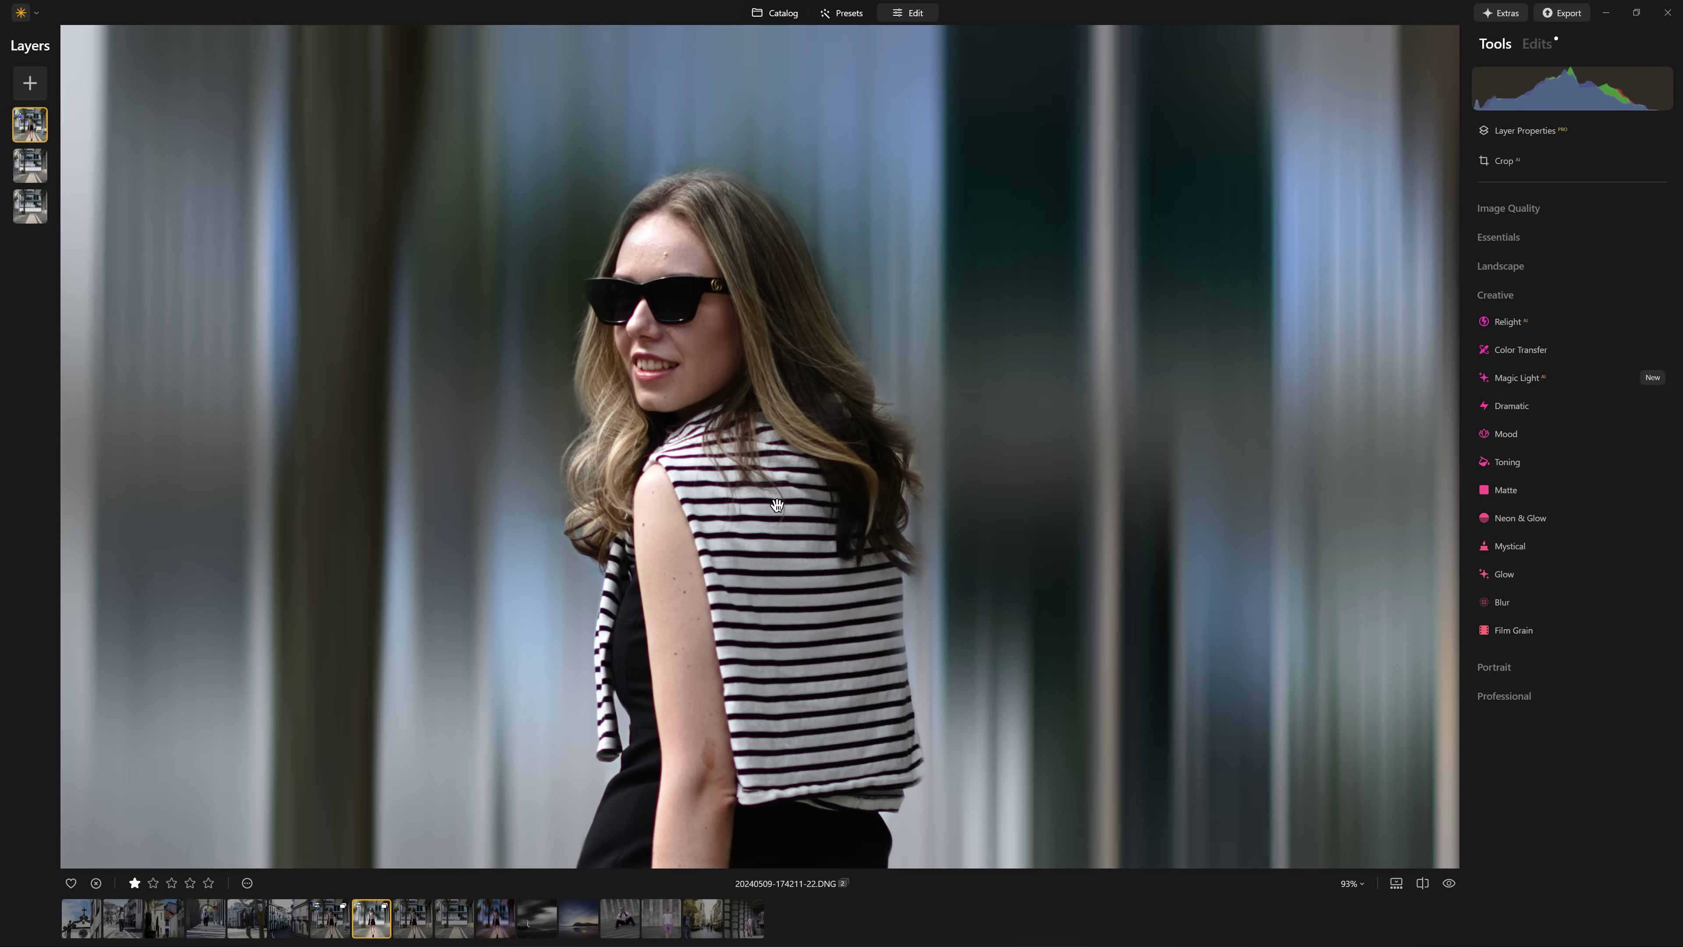
{"action": "left_click_drag", "start_coordinate": [766, 587], "coordinate": [795, 371]}
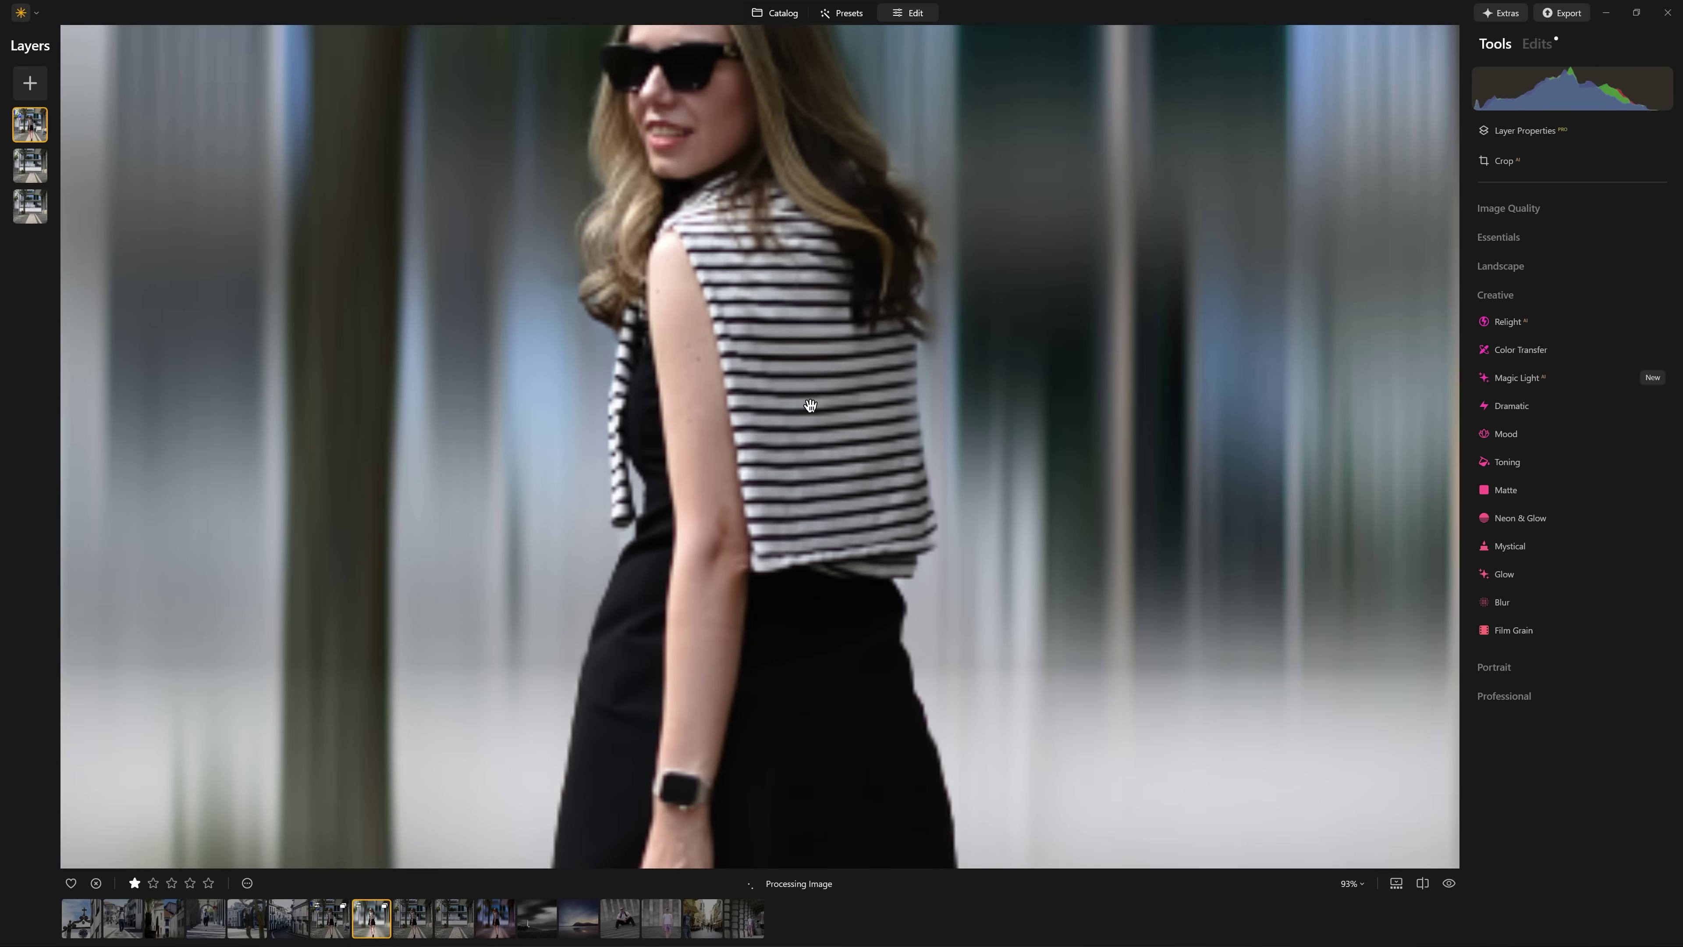
{"action": "scroll", "coordinate": [807, 409], "scroll_direction": "down", "scroll_amount": 1}
{"action": "scroll", "coordinate": [807, 408], "scroll_direction": "down", "scroll_amount": 3}
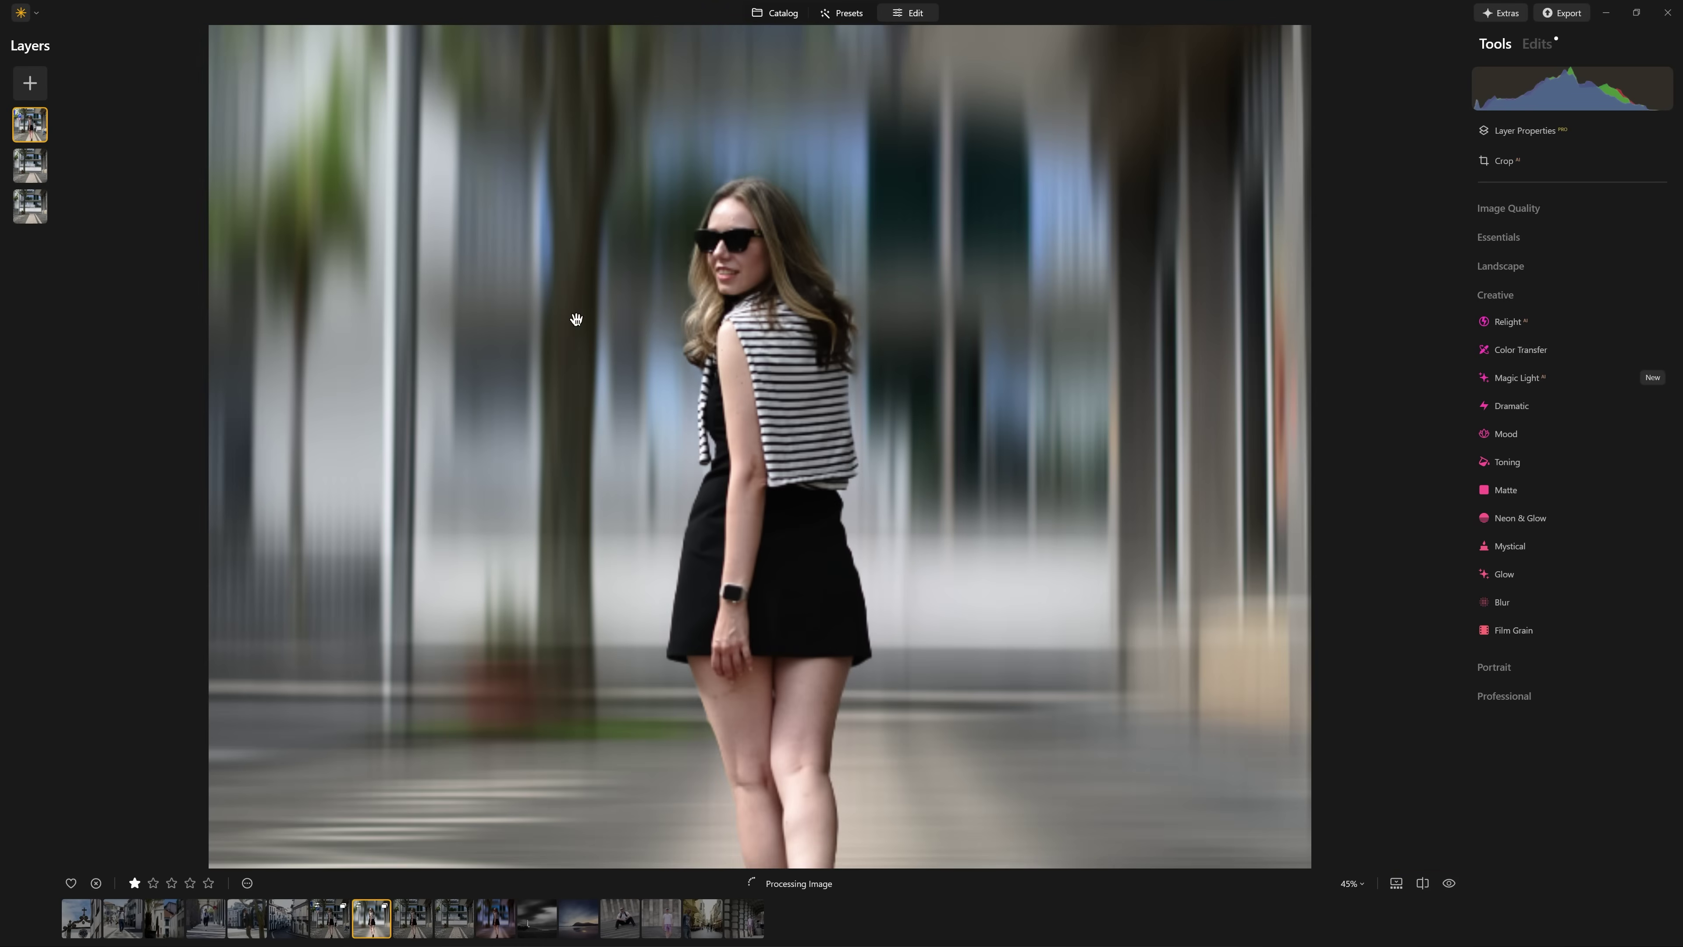
Duplicate the top woman layer and shift the copy higher in the frame
{"action": "right_click", "coordinate": [22, 126]}
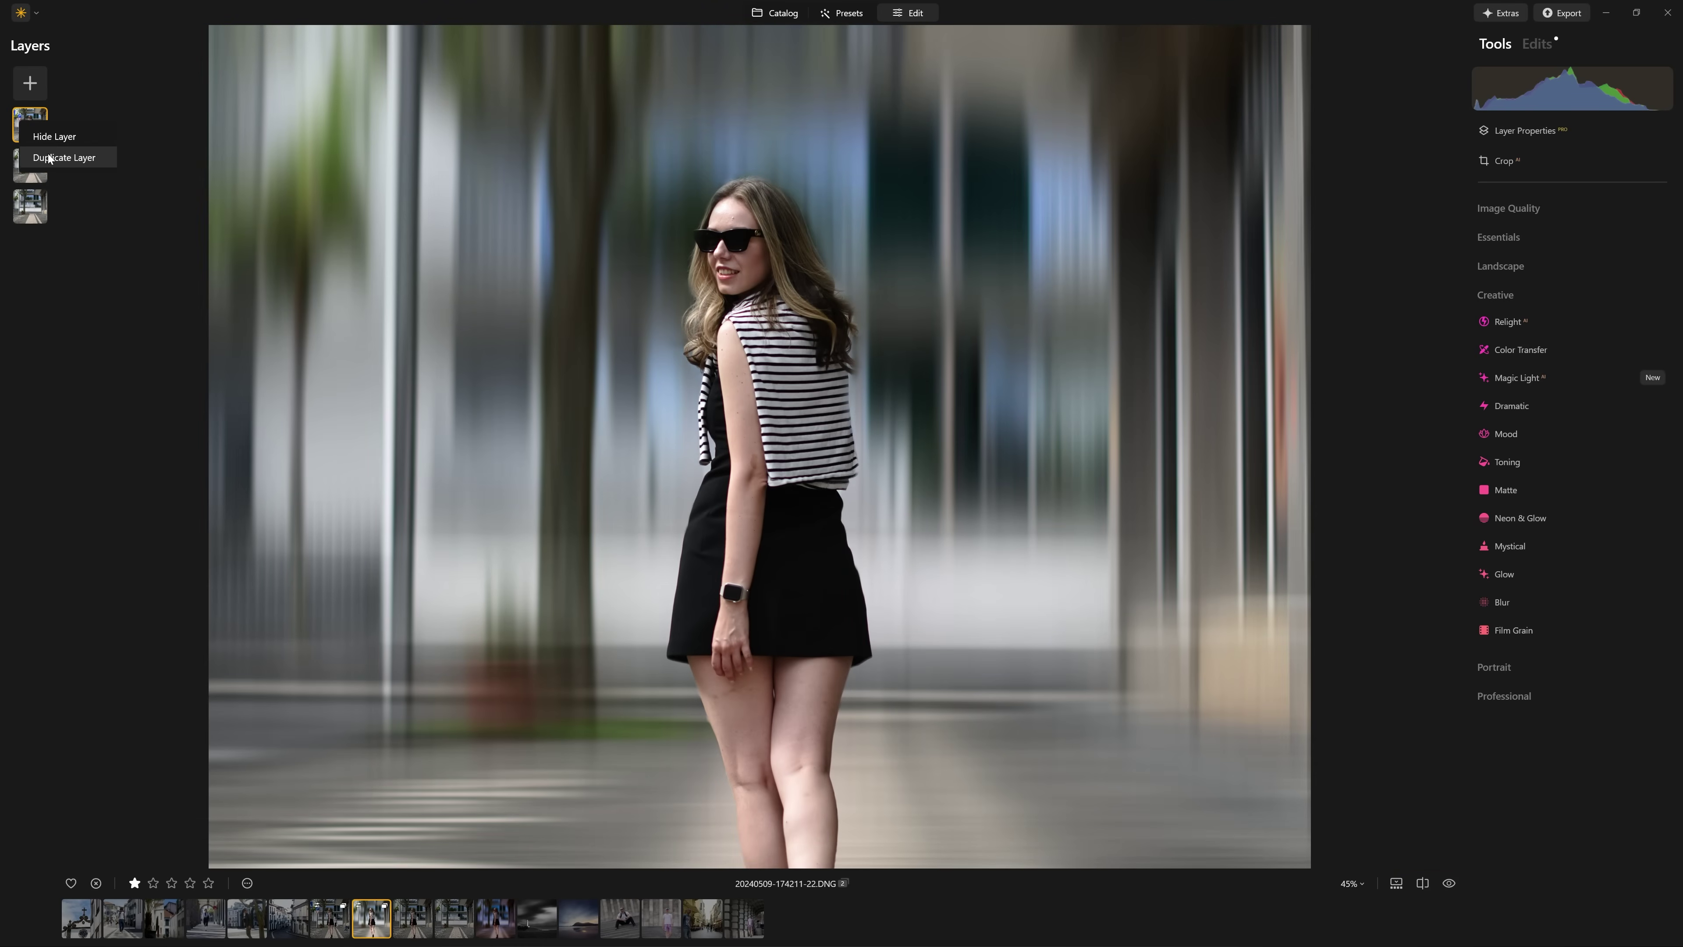
{"action": "left_click", "coordinate": [73, 157]}
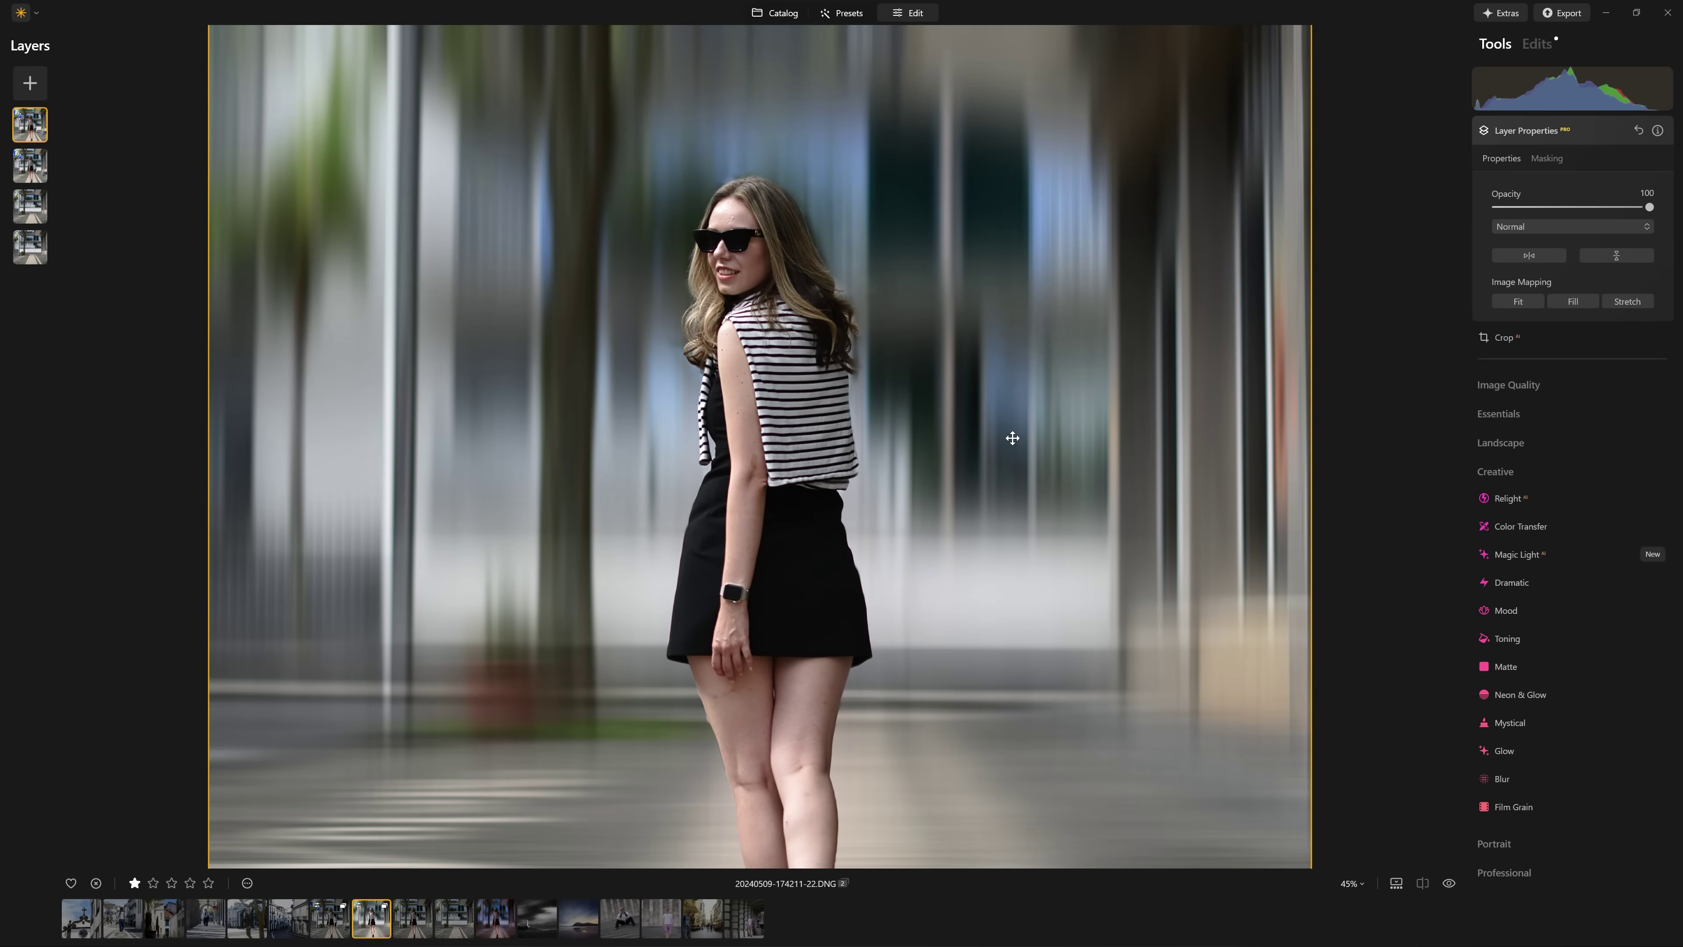
{"action": "scroll", "coordinate": [1007, 440], "scroll_direction": "down", "scroll_amount": 1}
{"action": "left_click_drag", "start_coordinate": [879, 609], "coordinate": [876, 483]}
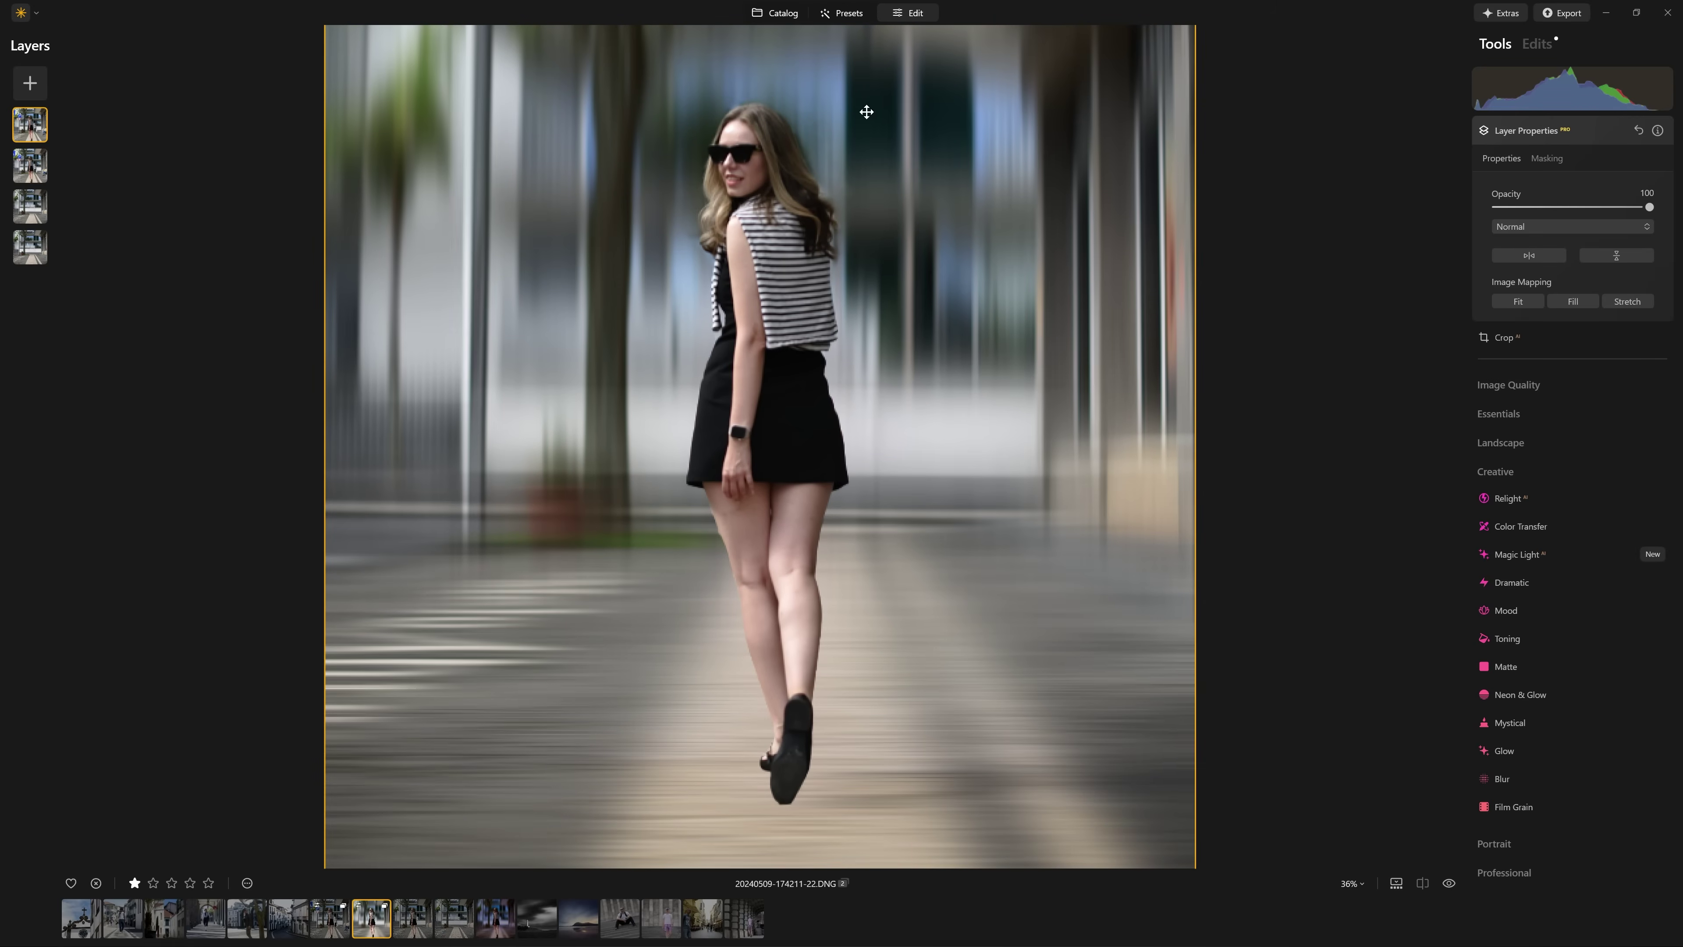
Set the Essentials Structure Amount to -100 on the portrait layer
{"action": "left_click", "coordinate": [1591, 131]}
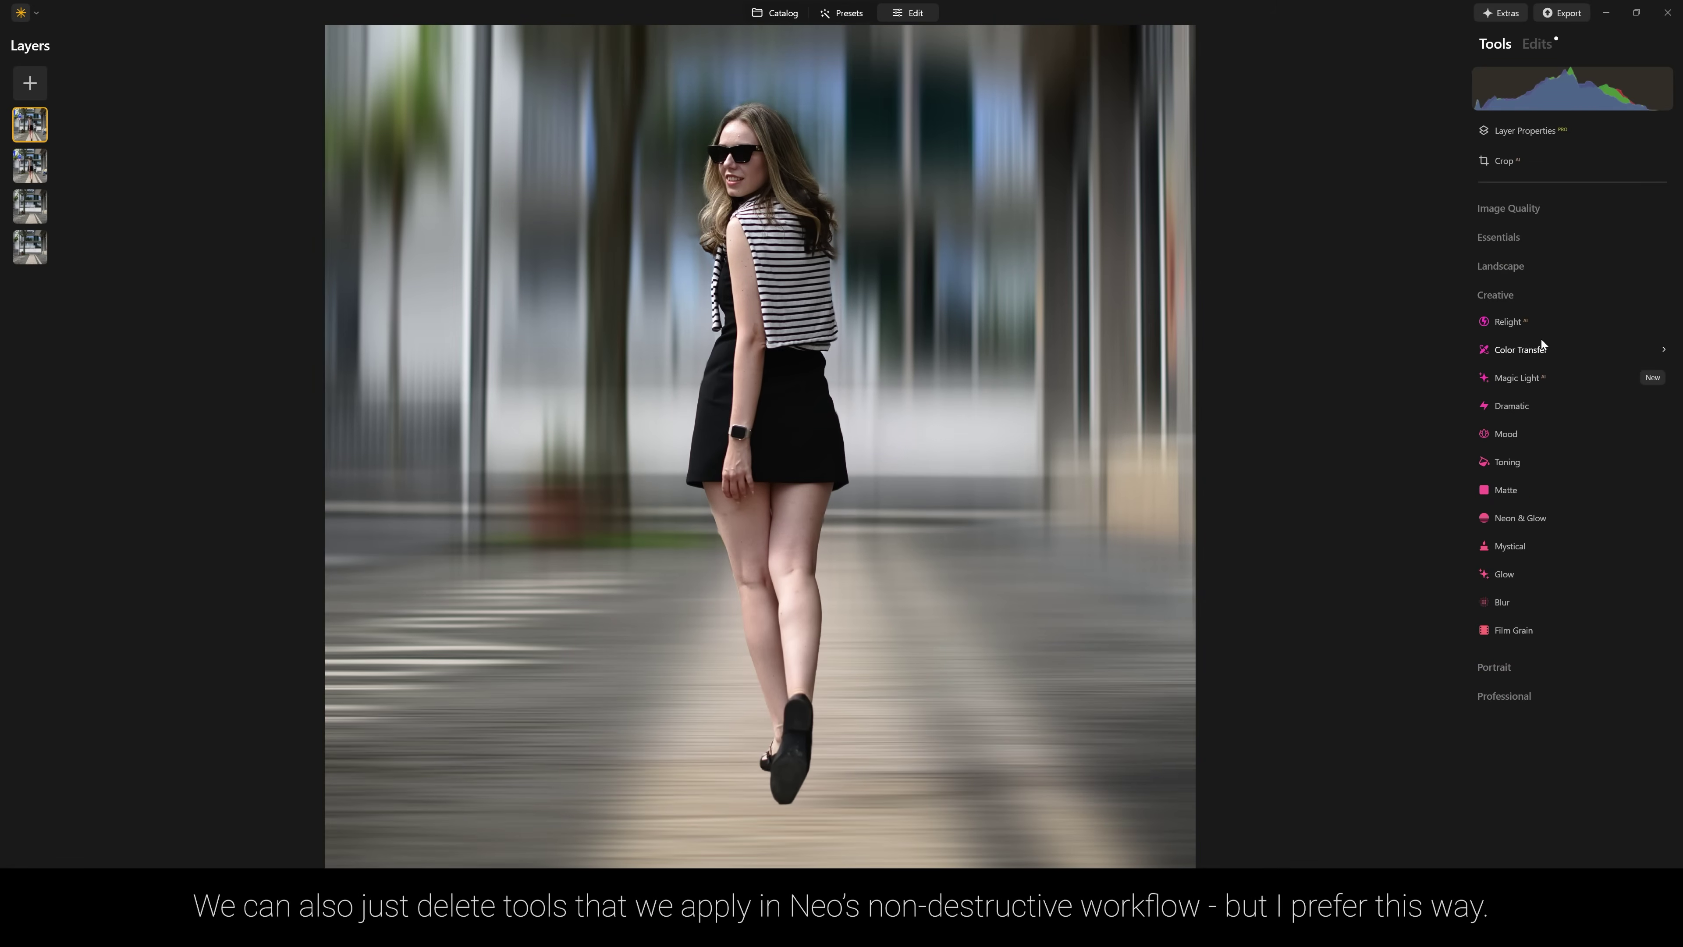
{"action": "left_click", "coordinate": [1525, 290]}
{"action": "left_click", "coordinate": [1516, 238]}
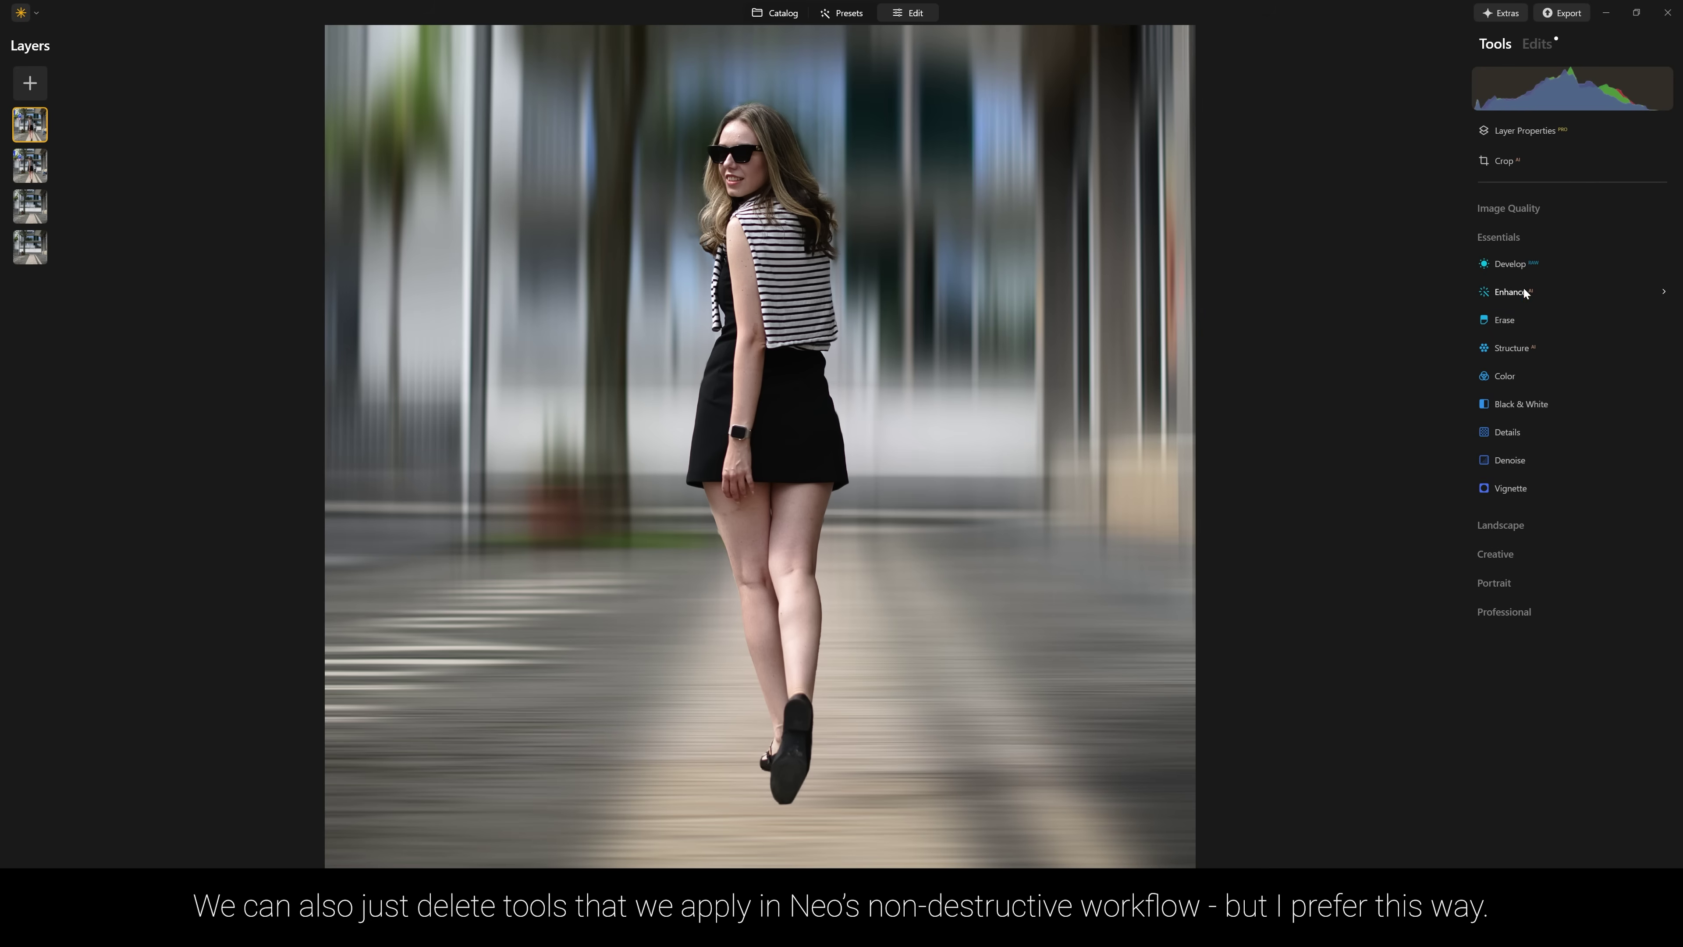
{"action": "left_click", "coordinate": [1524, 289]}
{"action": "left_click", "coordinate": [1524, 290]}
{"action": "left_click", "coordinate": [1525, 347]}
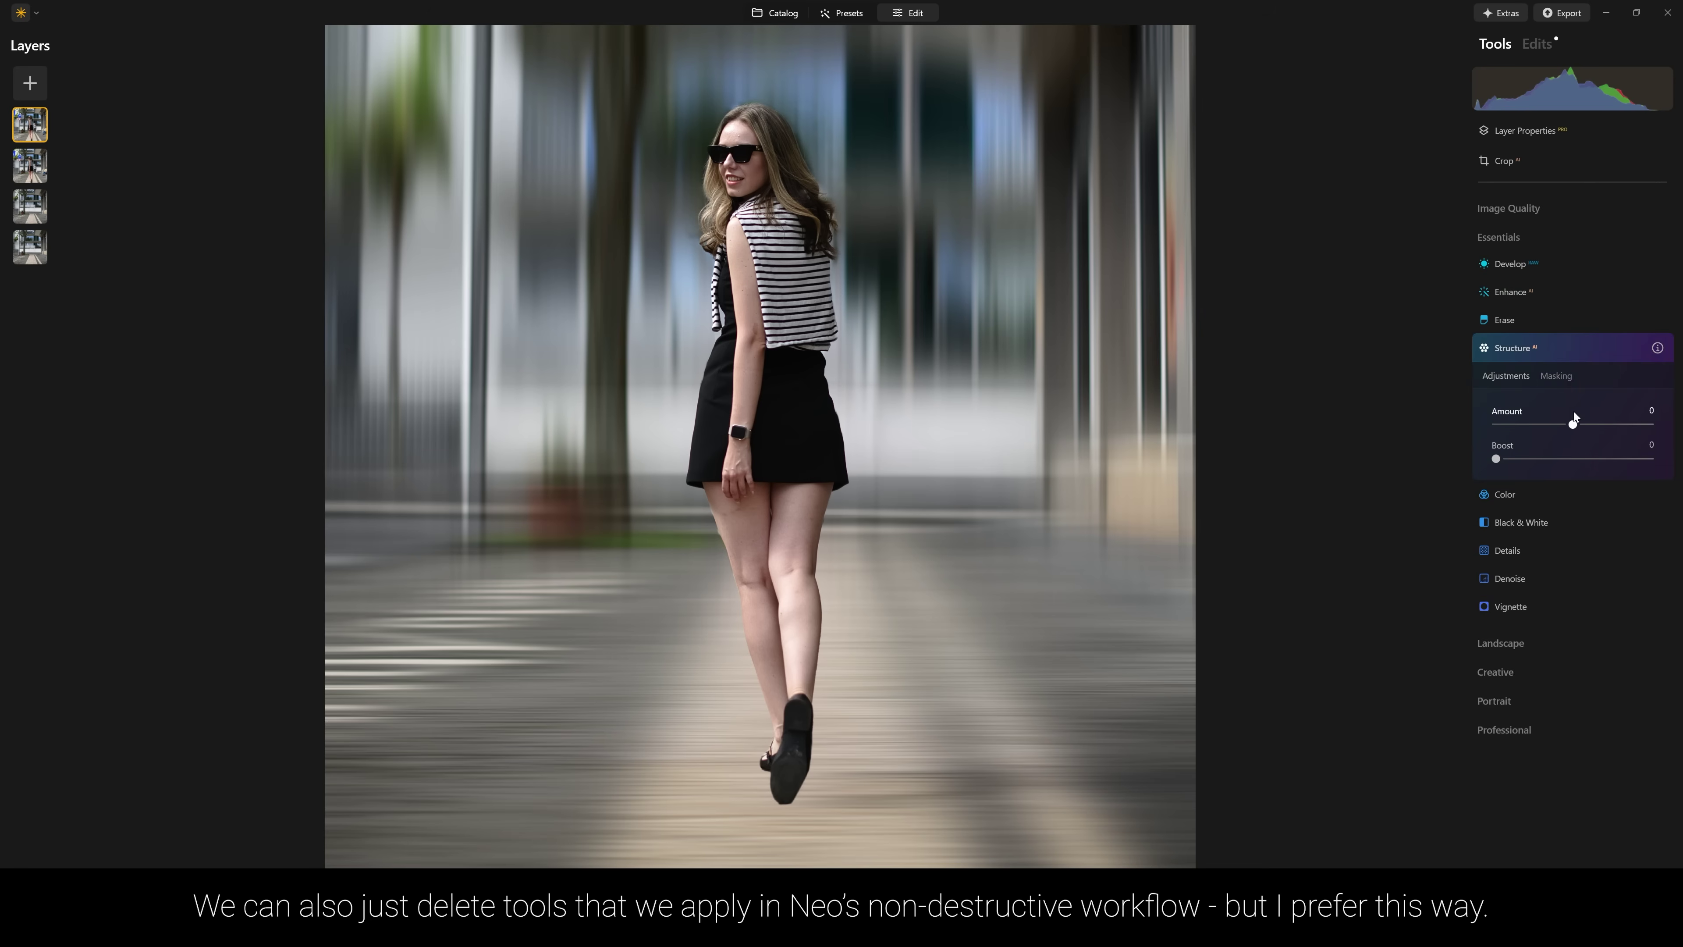
{"action": "left_click_drag", "start_coordinate": [1575, 424], "coordinate": [1488, 430]}
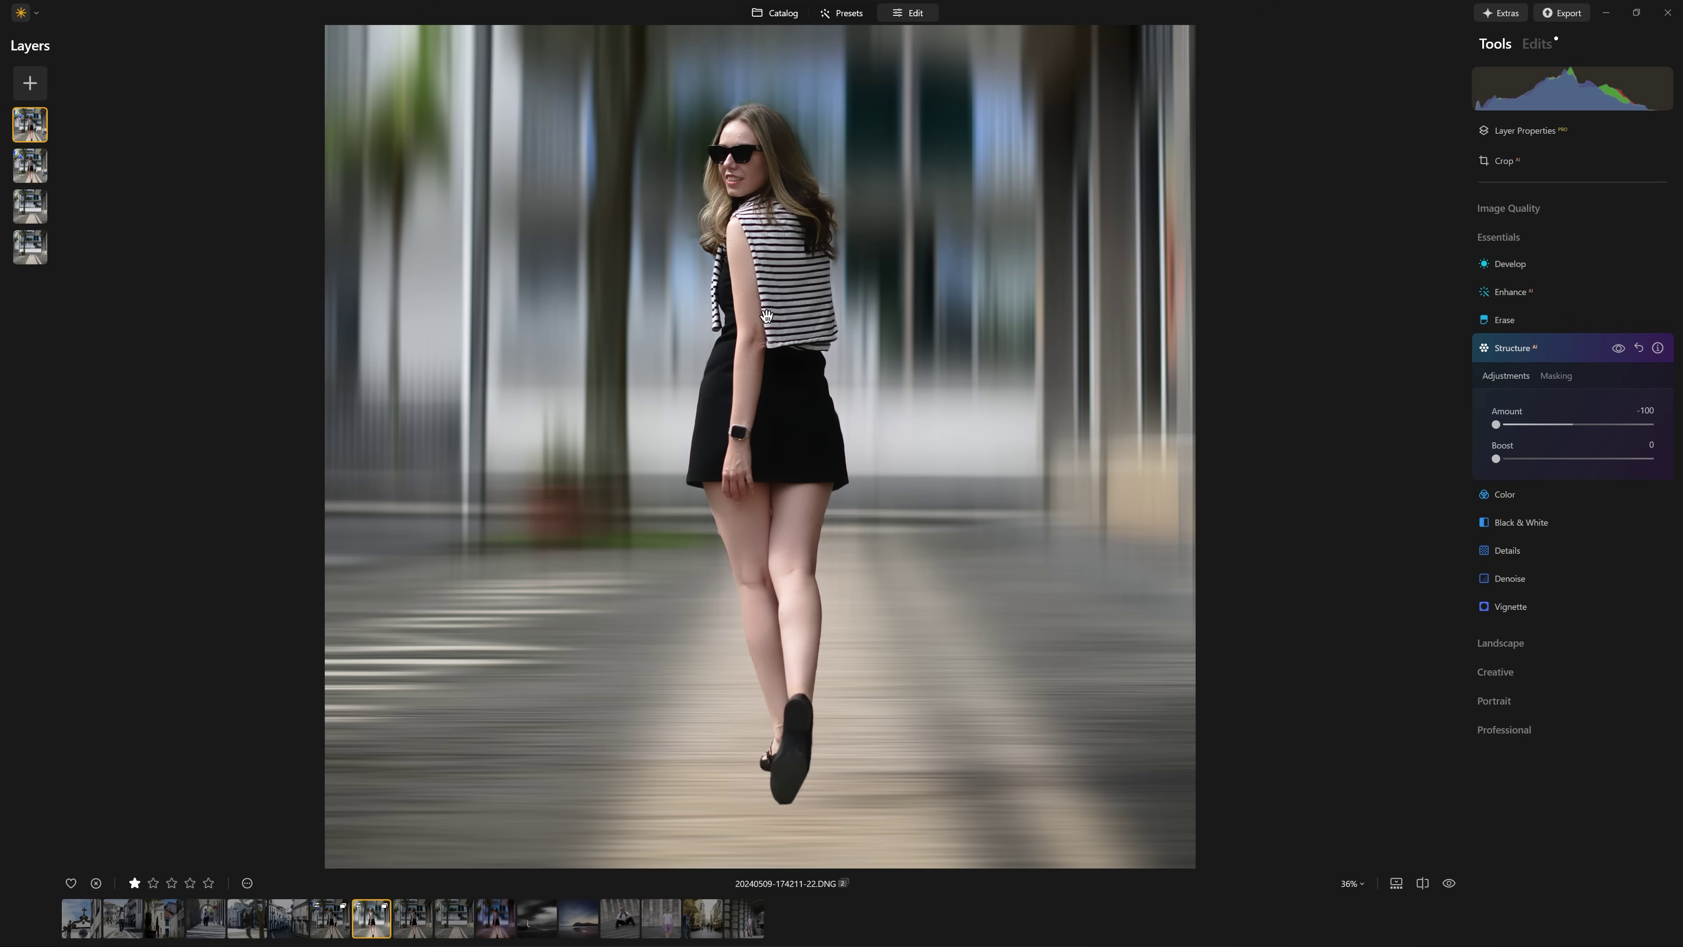
Soften the portrait layer with Details at Small -87 and Medium -43
{"action": "left_click", "coordinate": [1570, 359]}
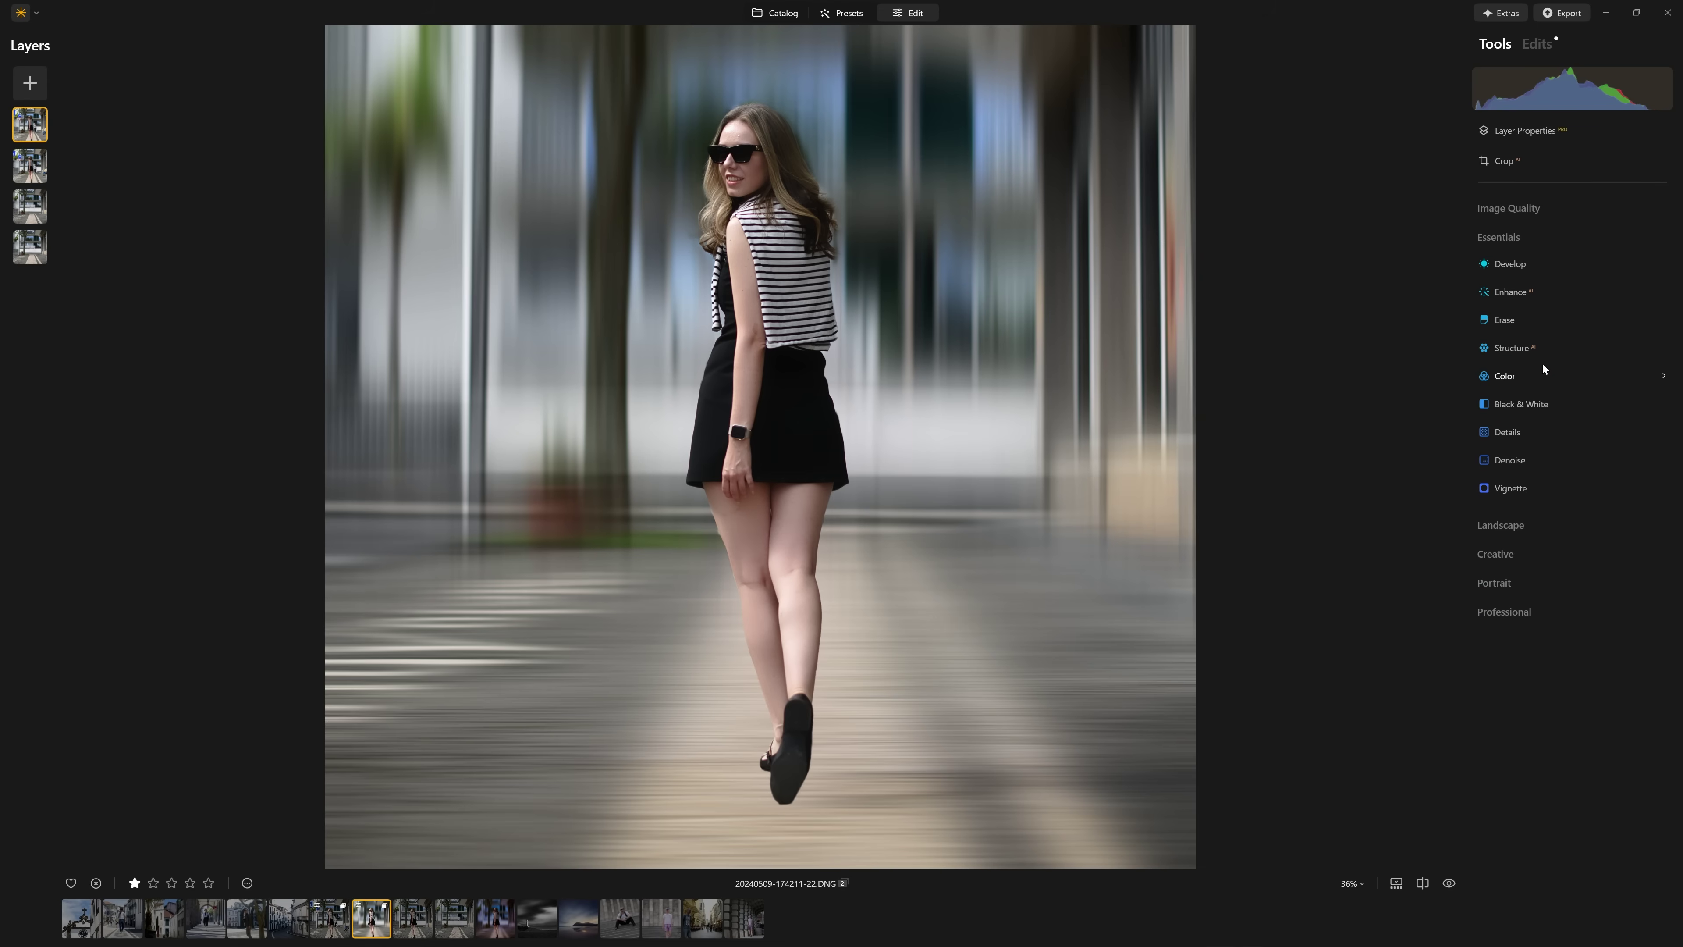
{"action": "left_click", "coordinate": [1539, 433]}
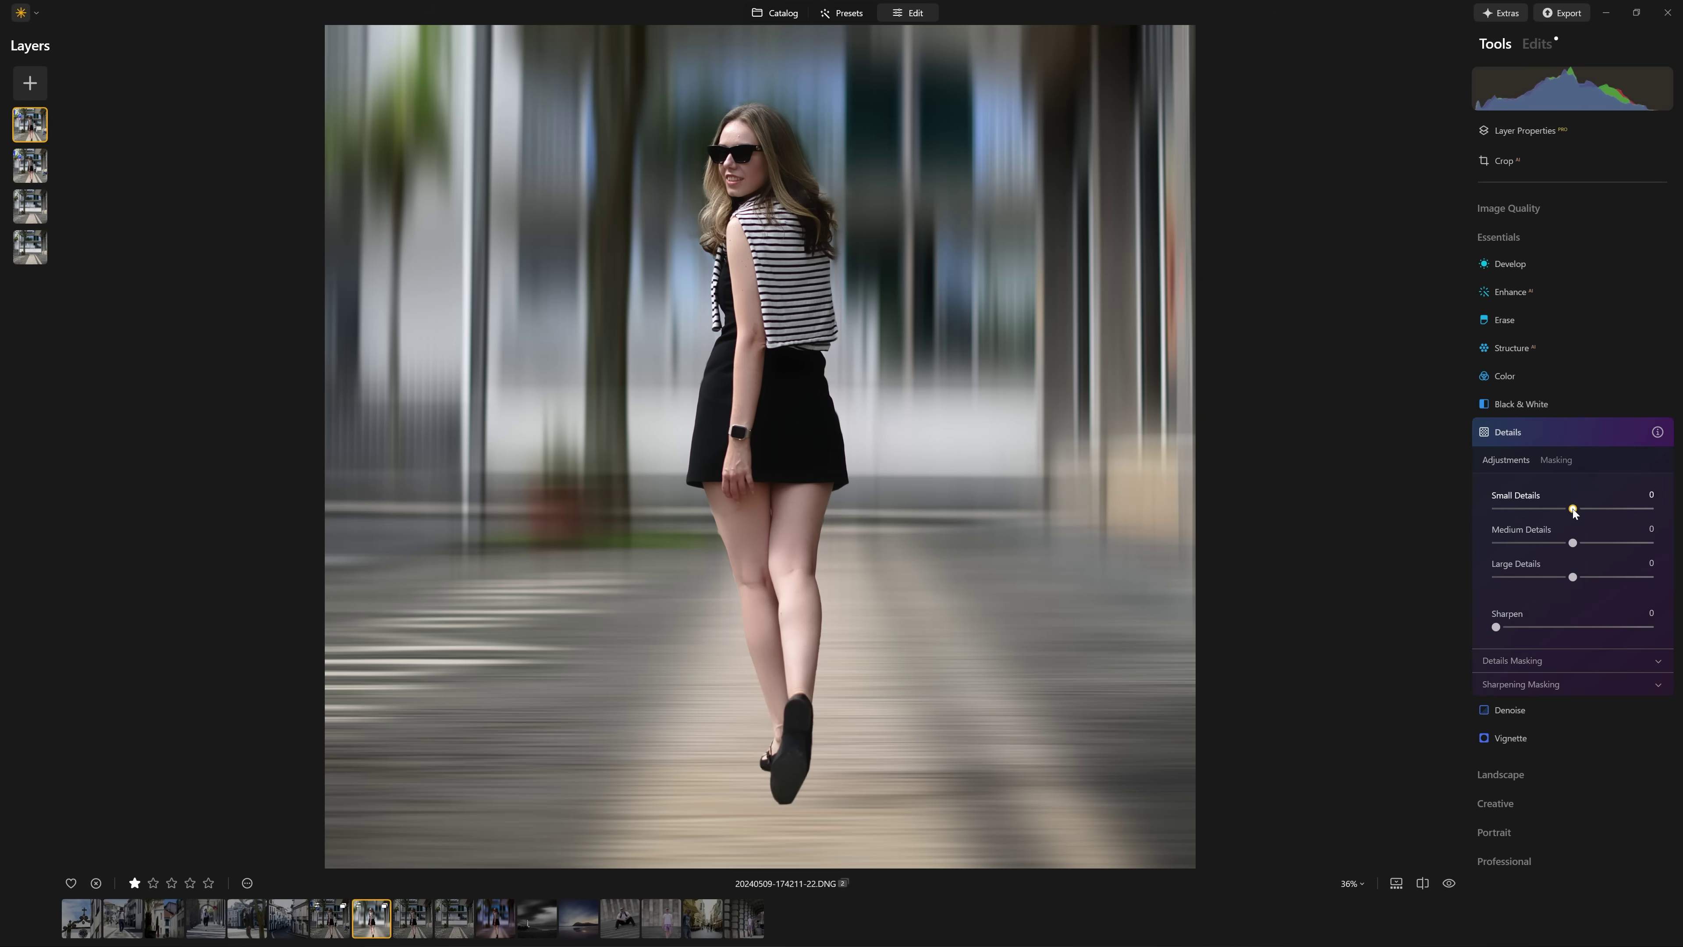
{"action": "left_click_drag", "start_coordinate": [1573, 510], "coordinate": [1505, 521]}
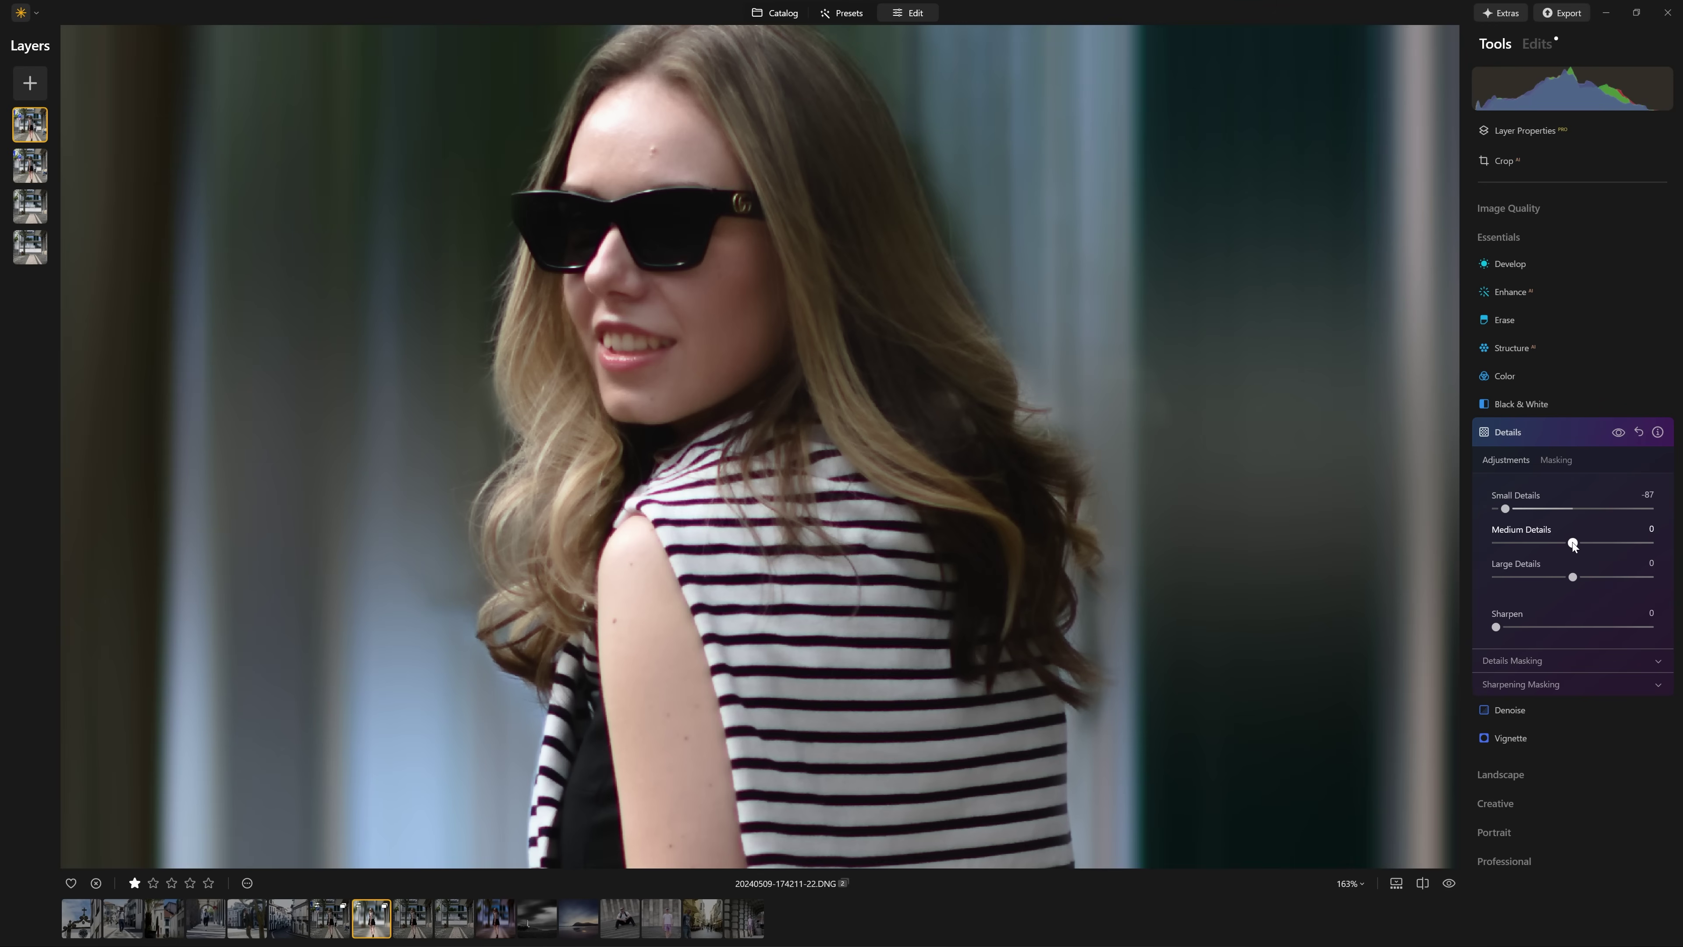
{"action": "left_click_drag", "start_coordinate": [1571, 545], "coordinate": [1551, 544]}
{"action": "left_click_drag", "start_coordinate": [1565, 578], "coordinate": [1450, 586]}
Reset Large Details to 0 and compare the softening on the woman's face
{"action": "left_click", "coordinate": [1166, 644]}
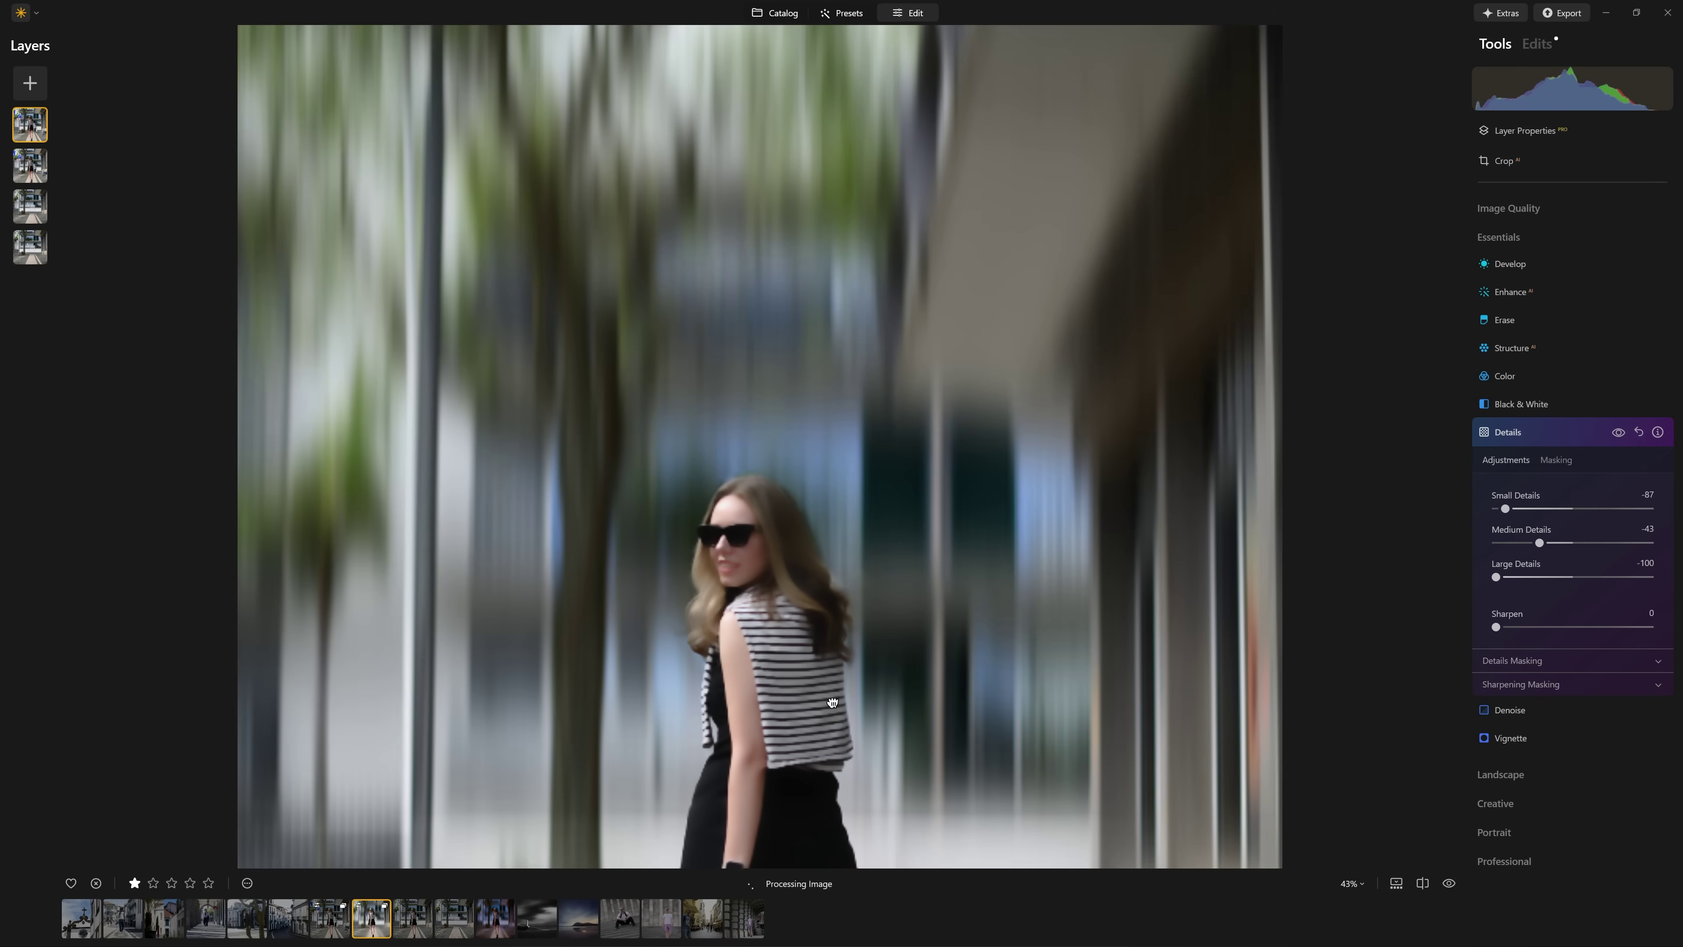
{"action": "left_click_drag", "start_coordinate": [832, 719], "coordinate": [845, 460]}
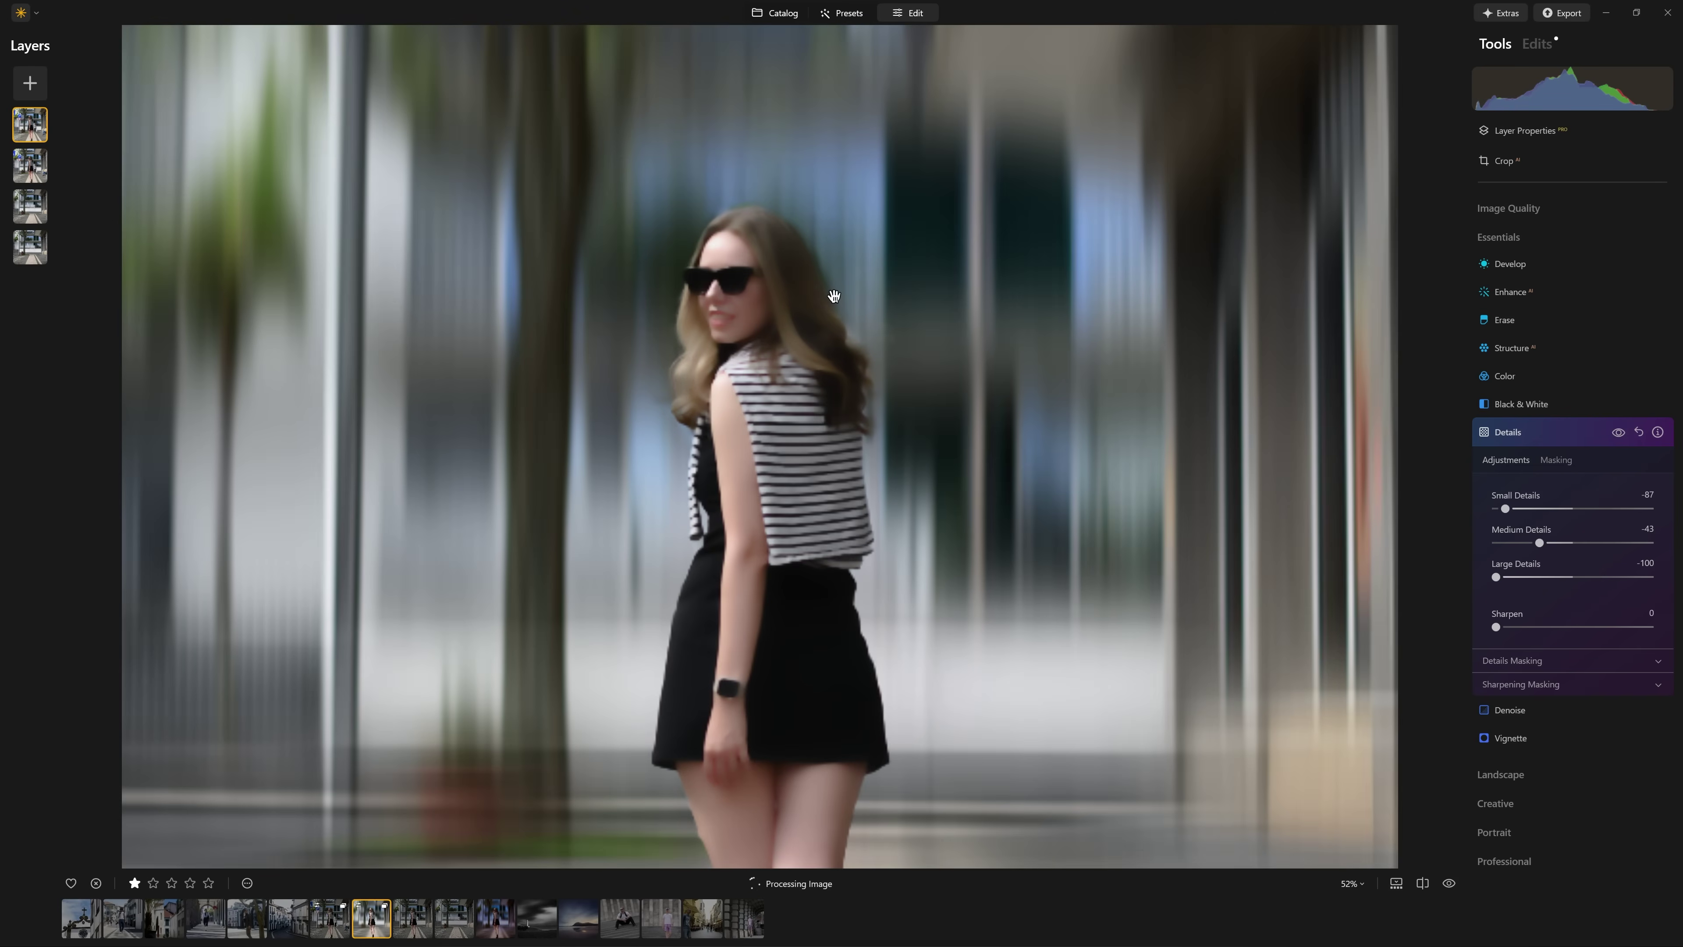
{"action": "left_click", "coordinate": [833, 296]}
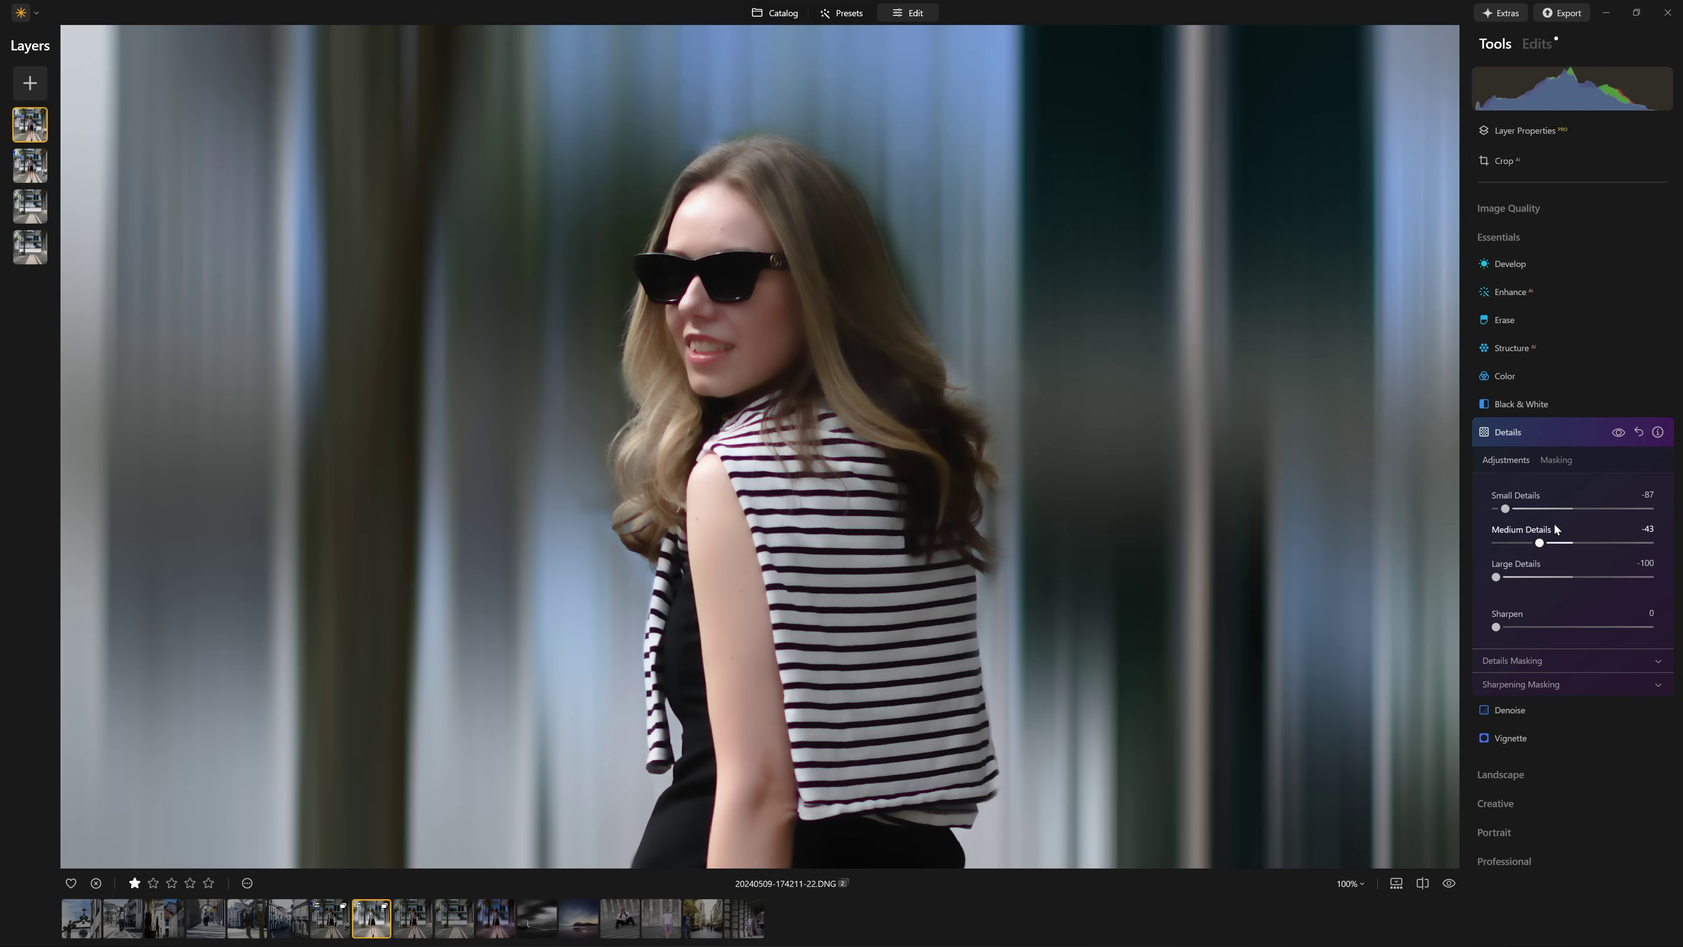
{"action": "double_click", "coordinate": [1498, 577]}
{"action": "left_click", "coordinate": [1621, 436]}
{"action": "left_click", "coordinate": [1621, 436]}
{"action": "left_click", "coordinate": [823, 406]}
Paint a Details brush mask (Size 202, Strength 51) over the woman from head to feet
{"action": "left_click", "coordinate": [1556, 462]}
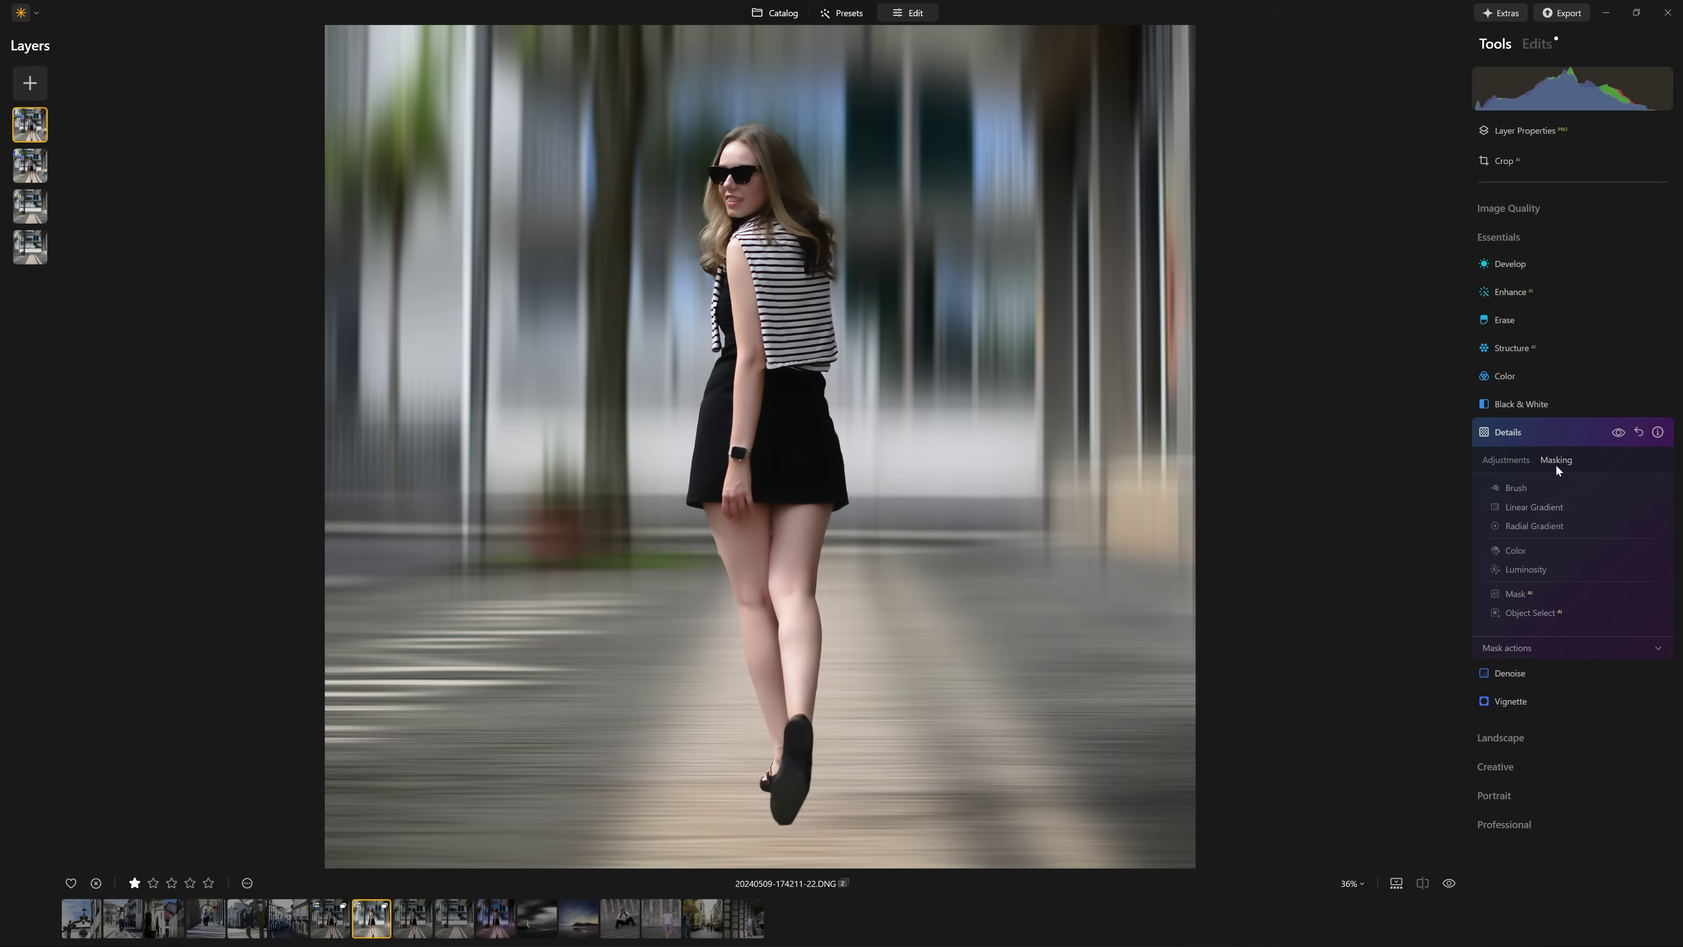
{"action": "left_click", "coordinate": [1513, 489]}
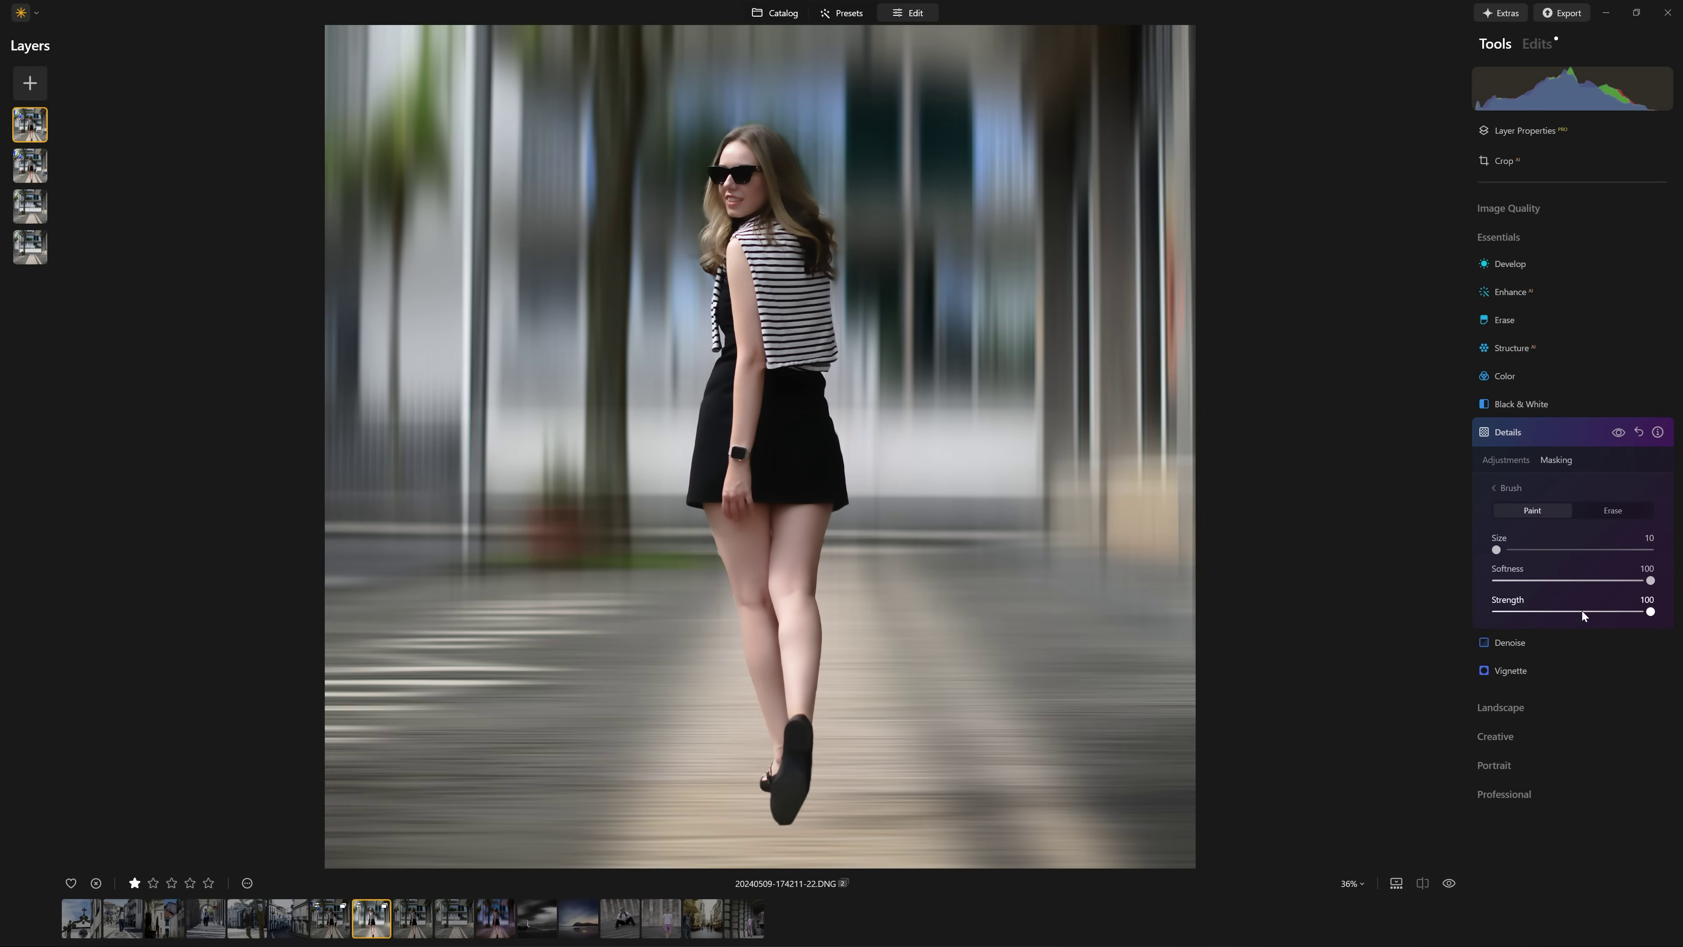
{"action": "left_click_drag", "start_coordinate": [1570, 614], "coordinate": [1575, 617]}
{"action": "scroll", "coordinate": [729, 123], "scroll_direction": "up", "scroll_amount": 10}
{"action": "mouse_move", "coordinate": [724, 133]}
{"action": "left_mouse_down"}
{"action": "mouse_move", "coordinate": [797, 271]}
{"action": "mouse_move", "coordinate": [754, 359]}
{"action": "mouse_move", "coordinate": [860, 173]}
{"action": "mouse_move", "coordinate": [727, 318]}
{"action": "mouse_move", "coordinate": [713, 376]}
{"action": "left_mouse_up"}
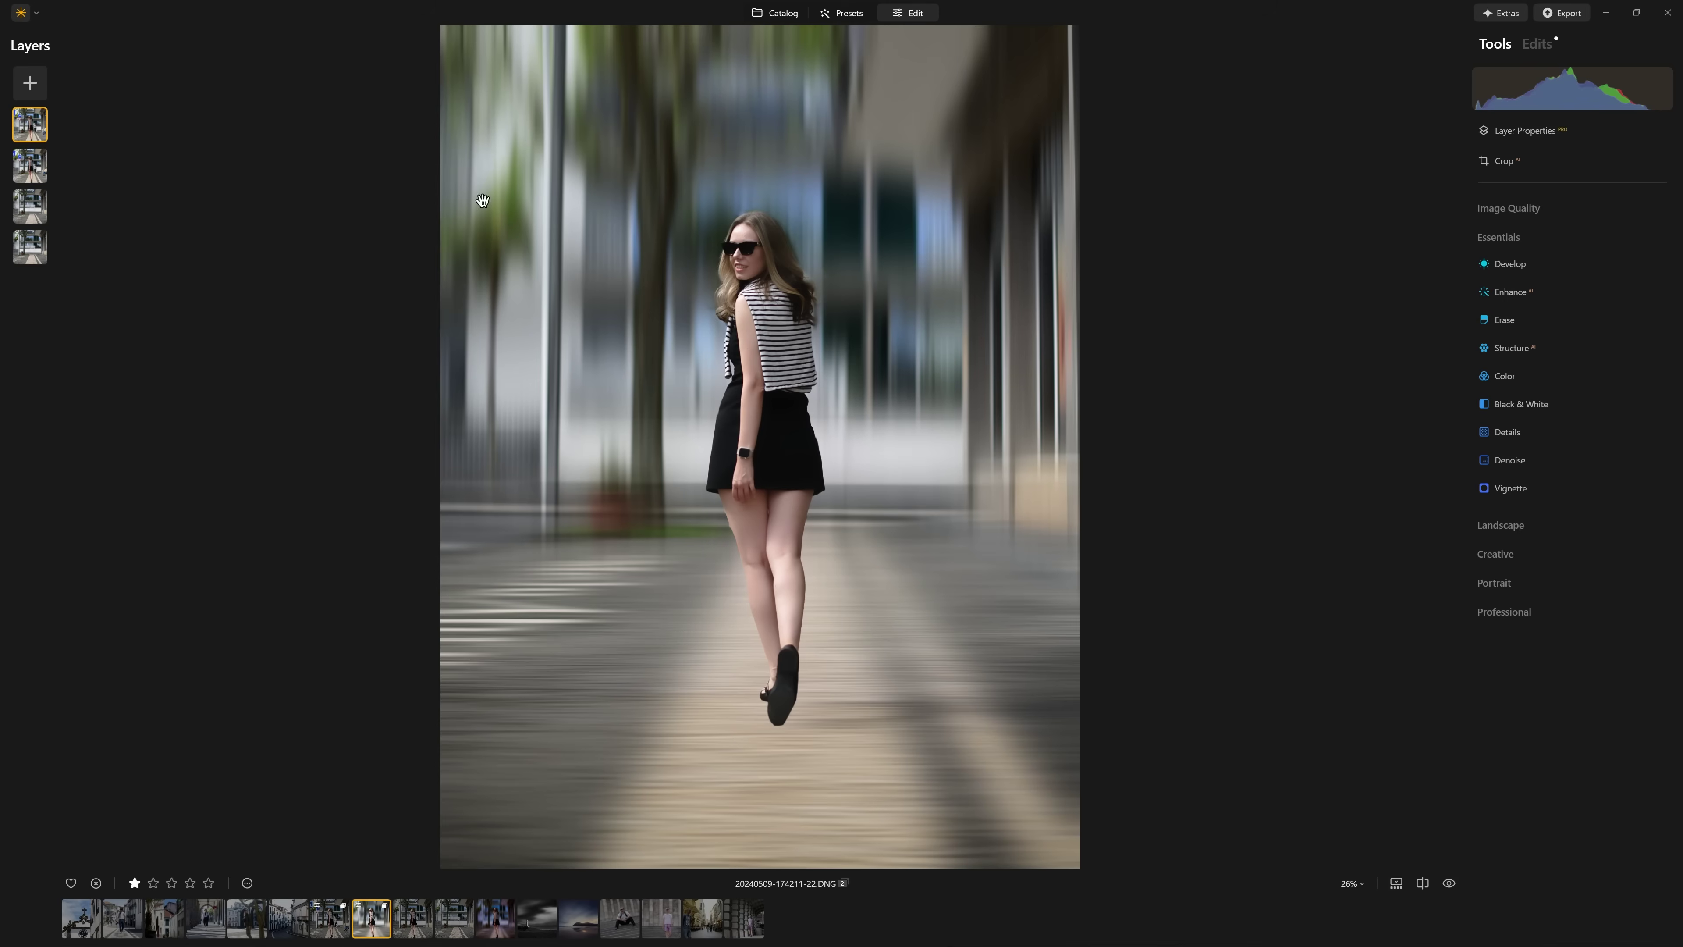
Merge the visible layers into a new top layer, bringing the stack to five layers
{"action": "scroll", "coordinate": [455, 614], "scroll_direction": "up", "scroll_amount": 1}
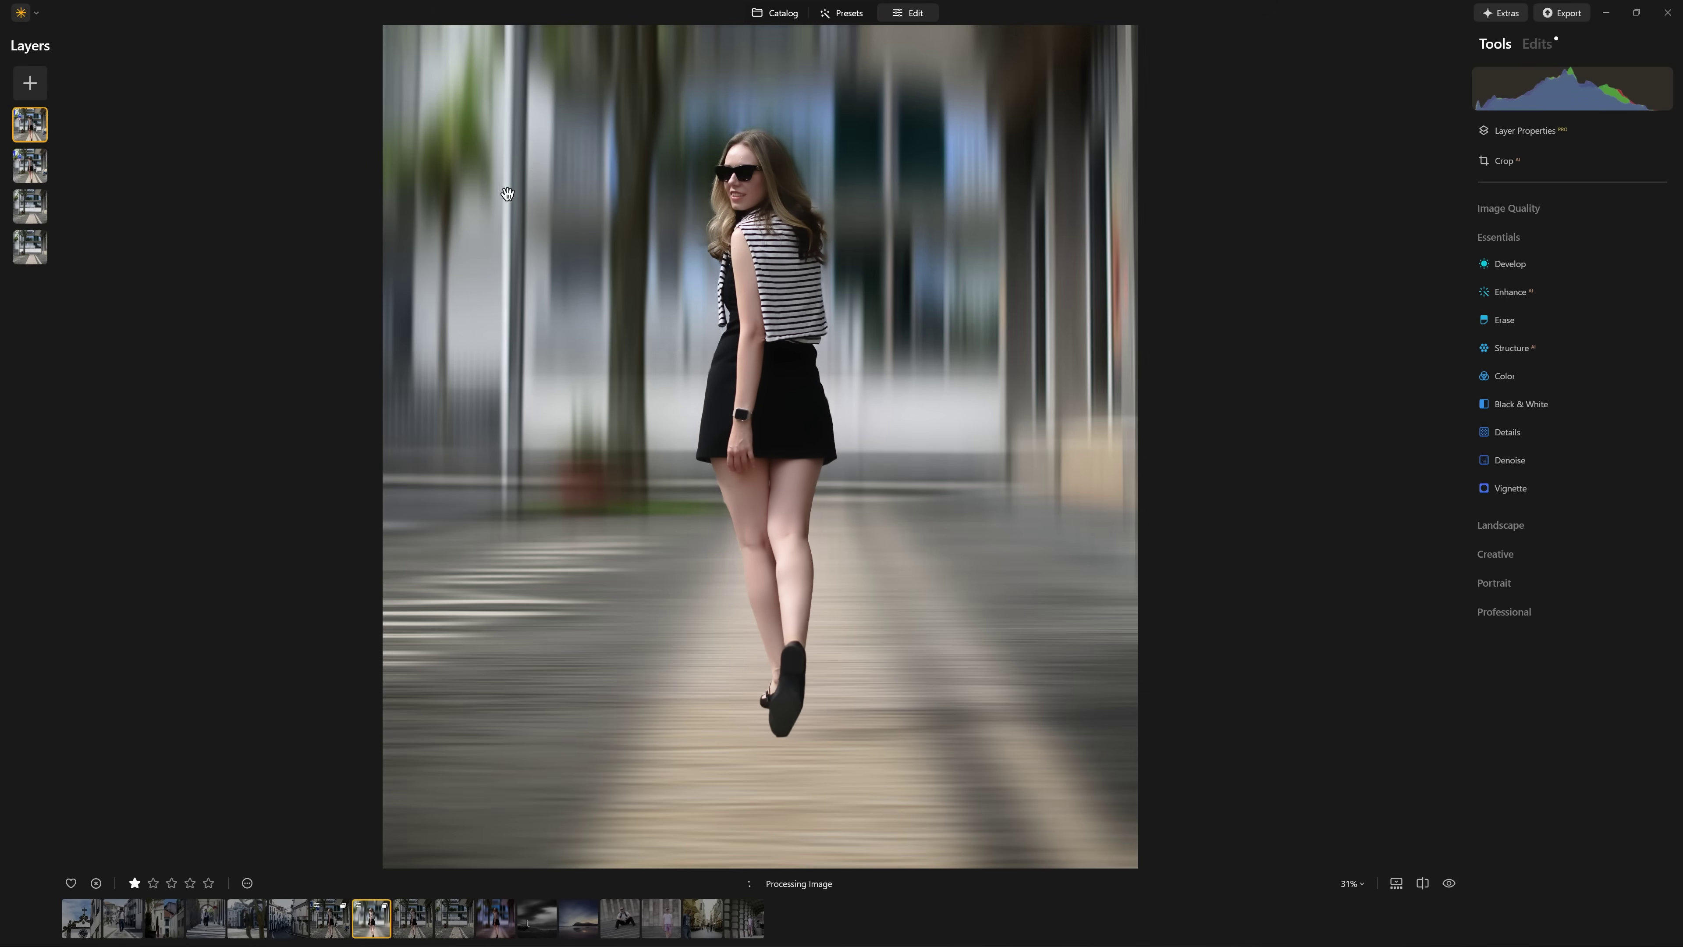
{"action": "left_click", "coordinate": [39, 133]}
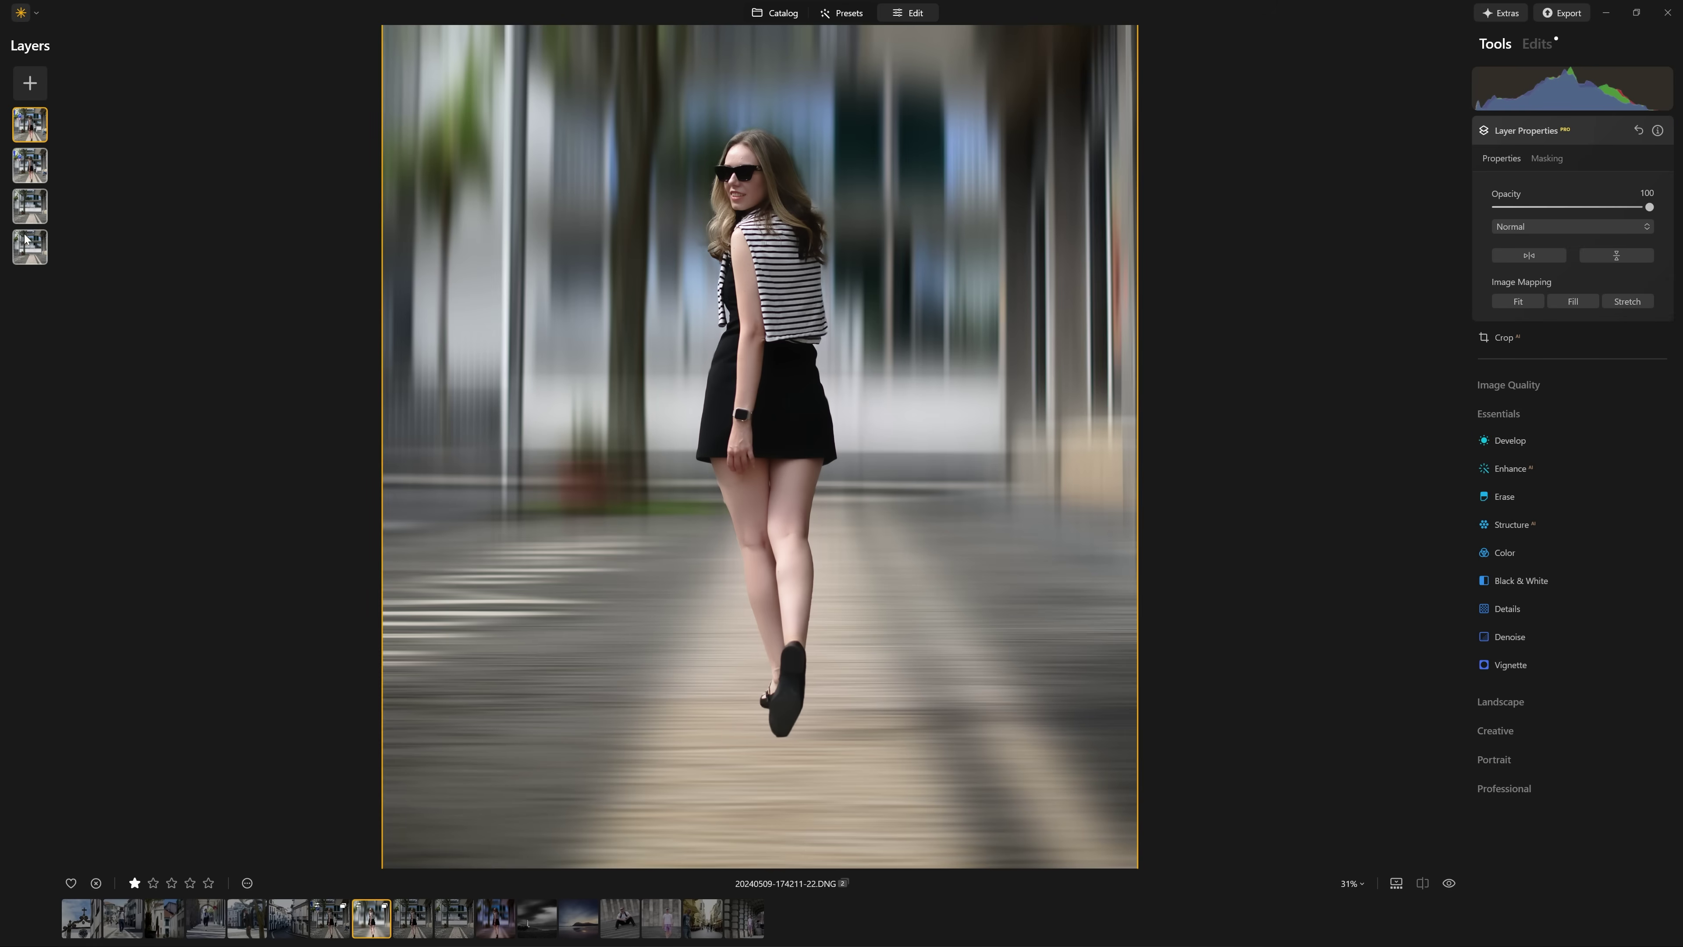
{"action": "right_click", "coordinate": [36, 130]}
{"action": "left_click", "coordinate": [68, 146]}
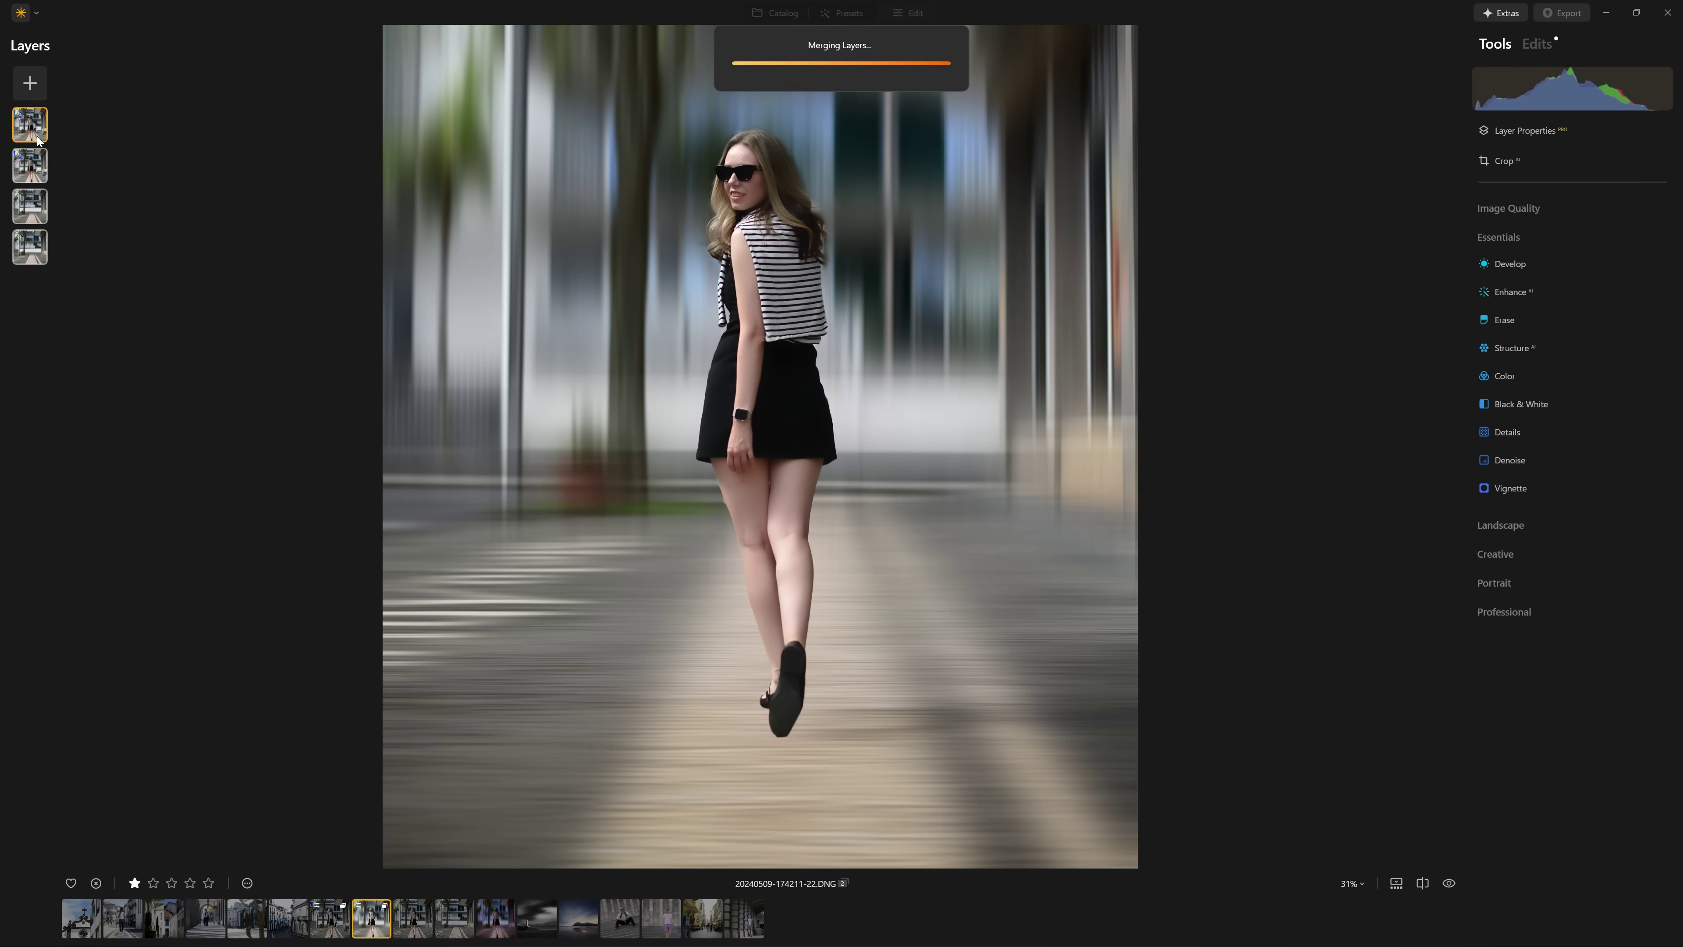
{"action": "left_click", "coordinate": [1578, 133]}
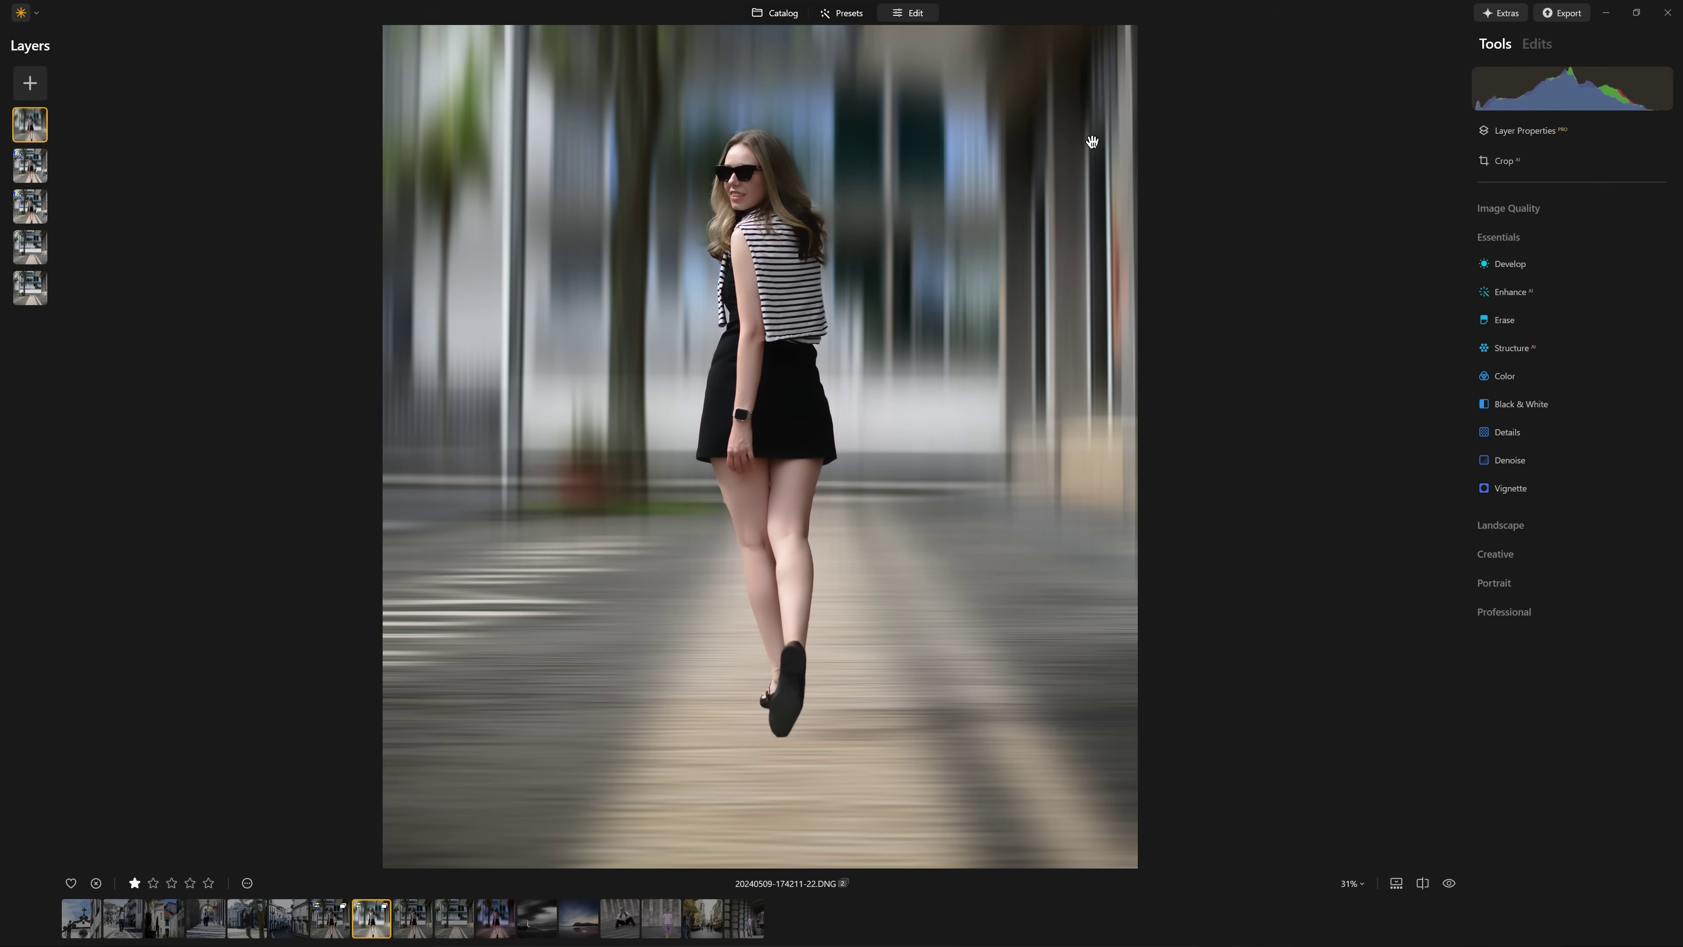
{"action": "right_click", "coordinate": [24, 121]}
Hide the merged layer, trial a strong Exposure boost on layer two, then revert it
{"action": "left_click", "coordinate": [57, 137]}
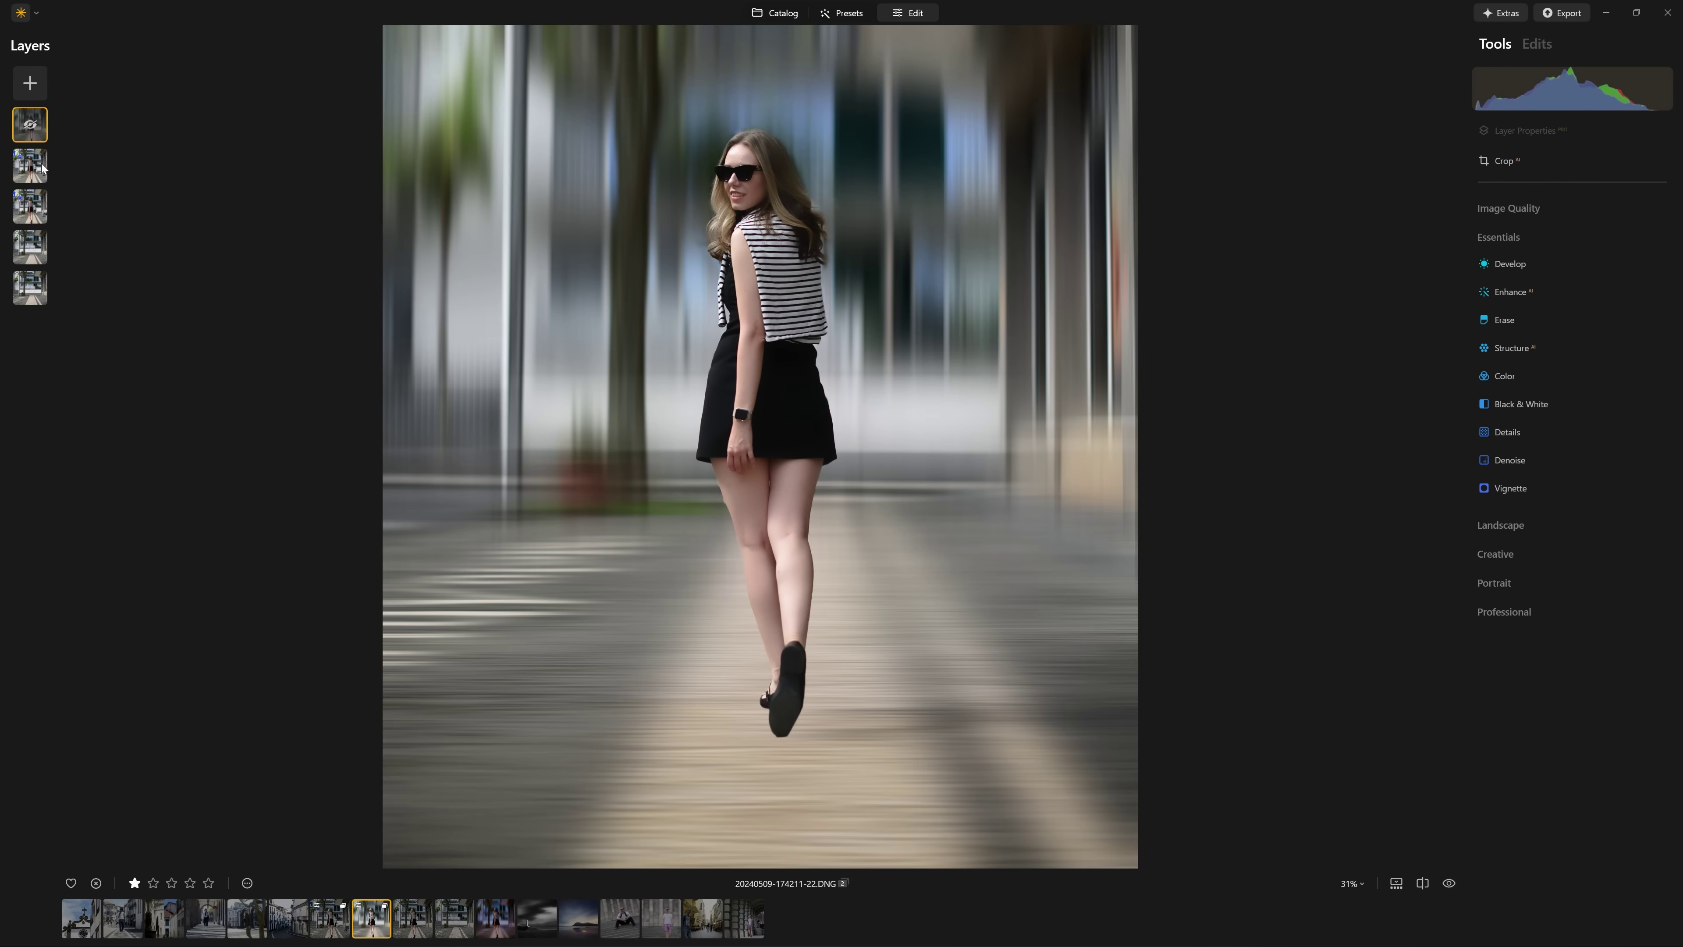
{"action": "left_click", "coordinate": [30, 156]}
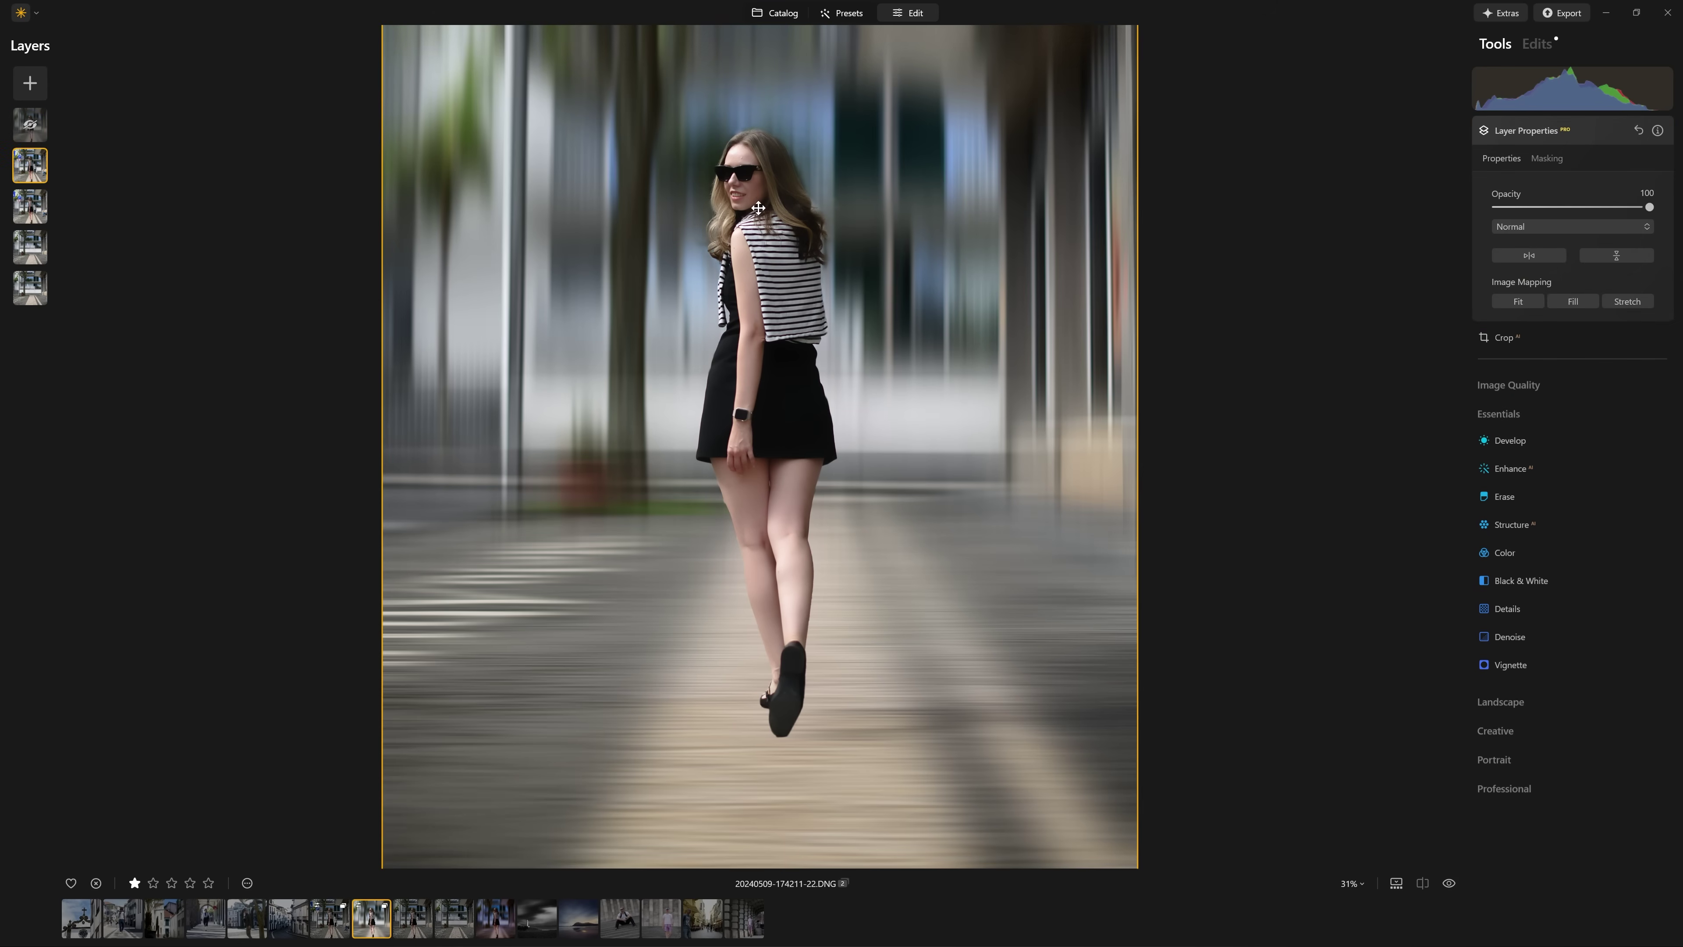
{"action": "left_click", "coordinate": [1537, 437]}
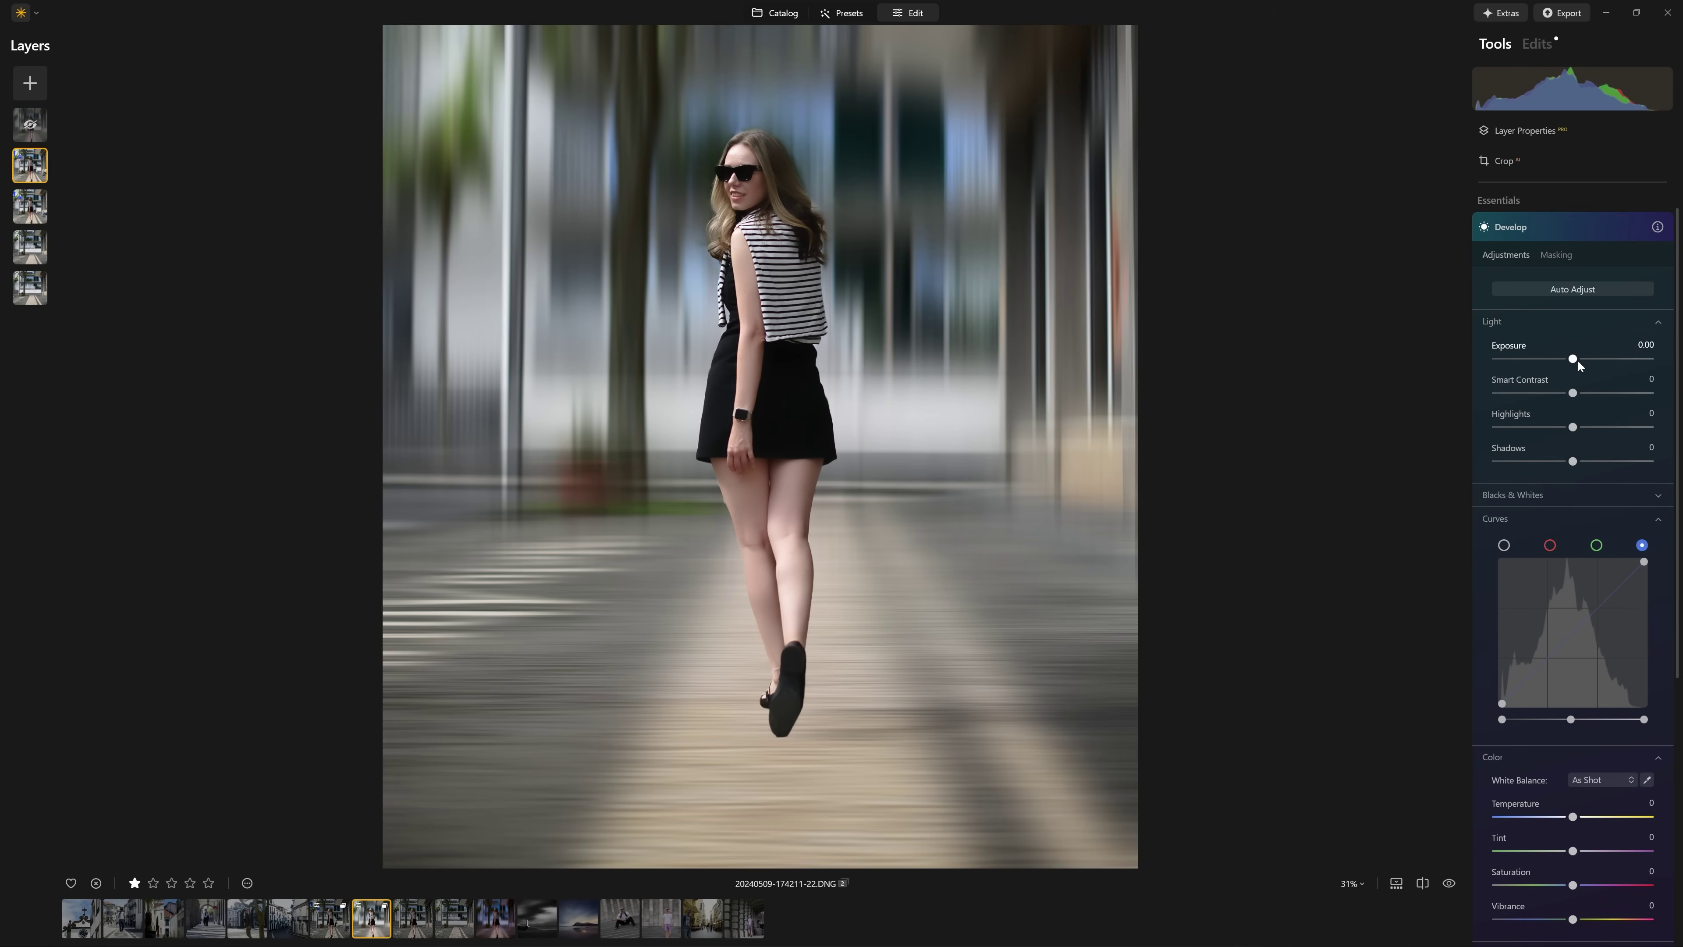
{"action": "left_click_drag", "start_coordinate": [1573, 359], "coordinate": [1643, 379]}
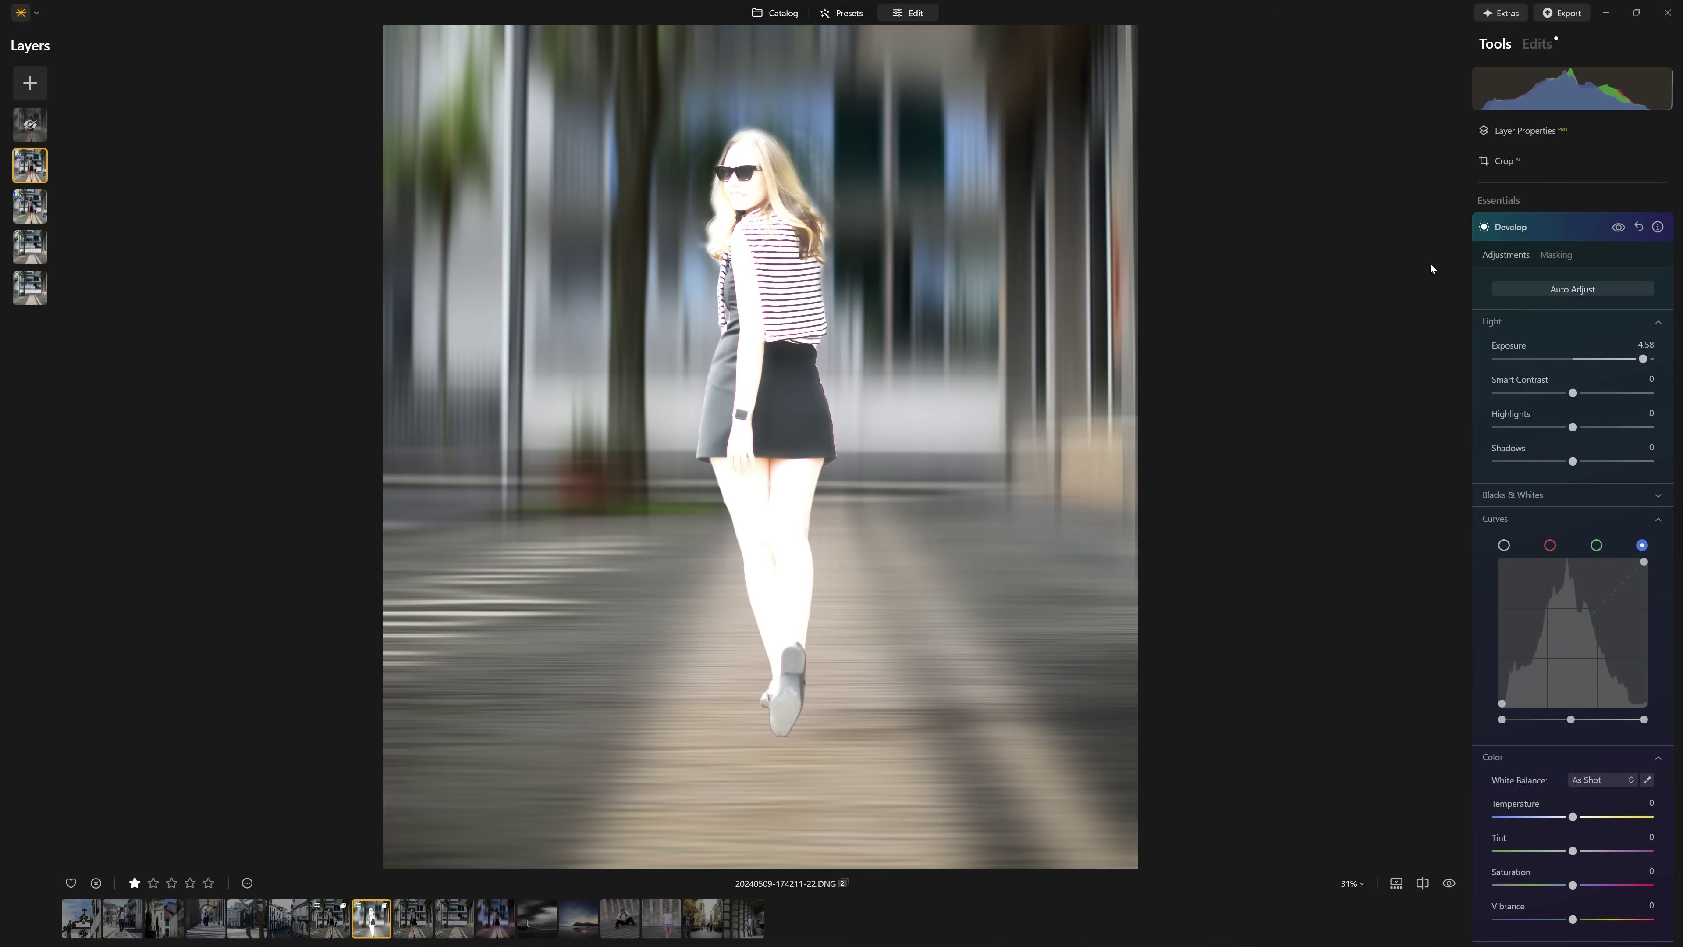
{"action": "left_click", "coordinate": [1618, 227]}
{"action": "left_click", "coordinate": [24, 124]}
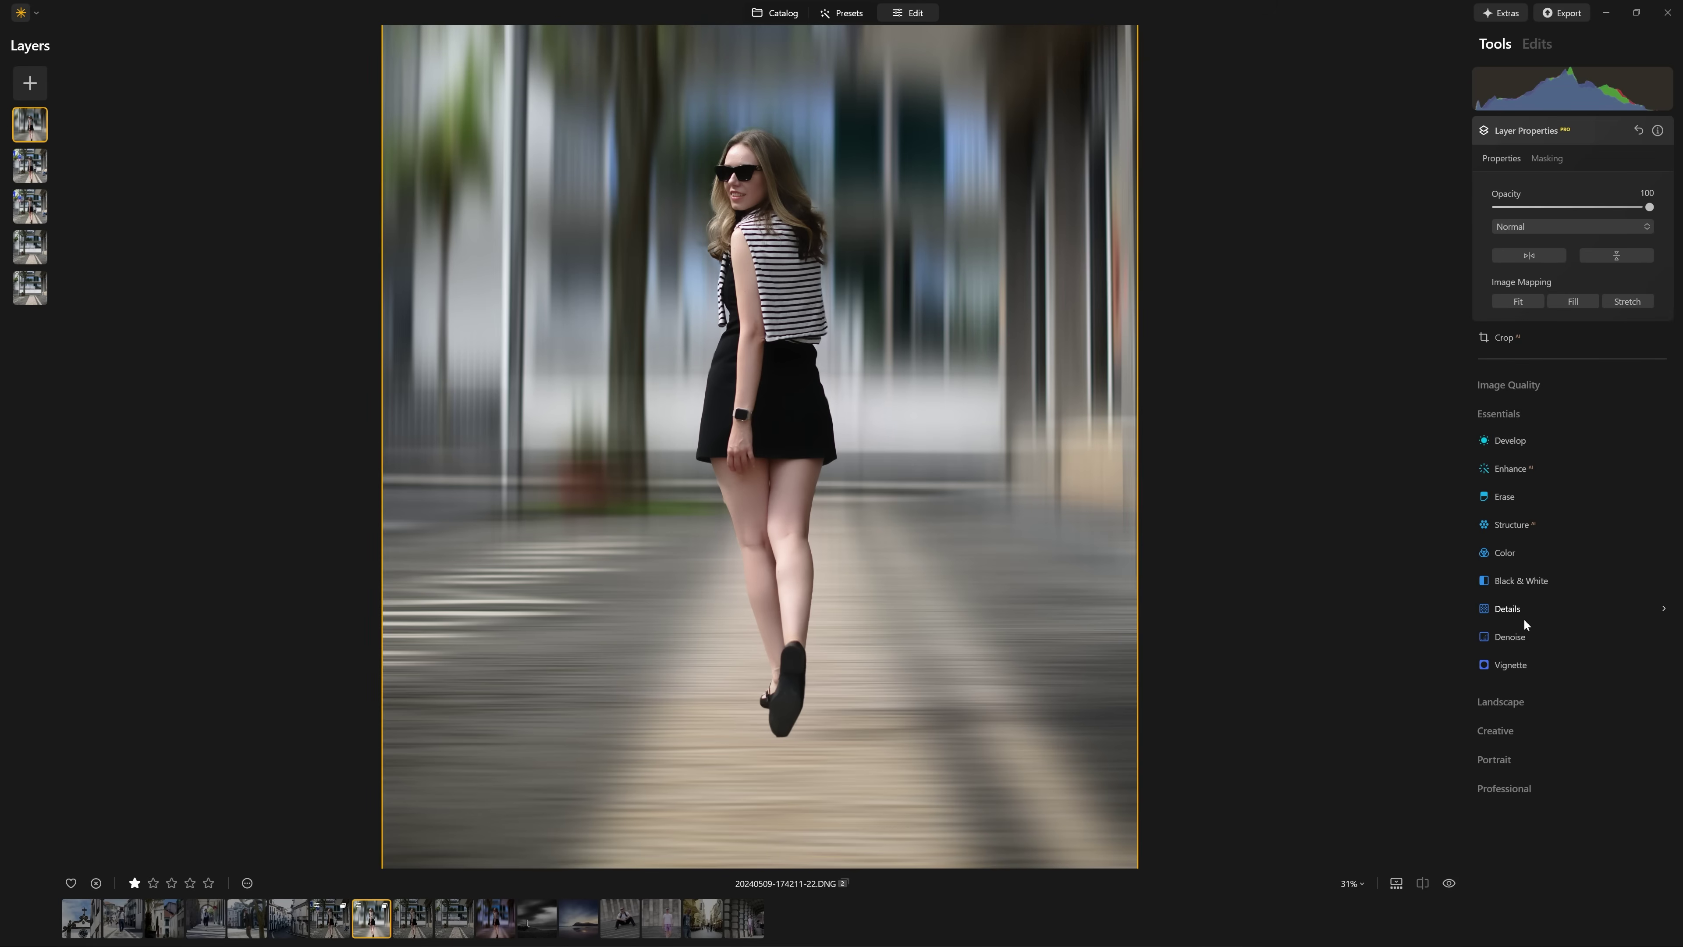
Burn the pavement from the shoe rightward with Dodge & Burn at Strength 19, brush size 28
{"action": "left_click", "coordinate": [1537, 787]}
{"action": "left_click", "coordinate": [1533, 877]}
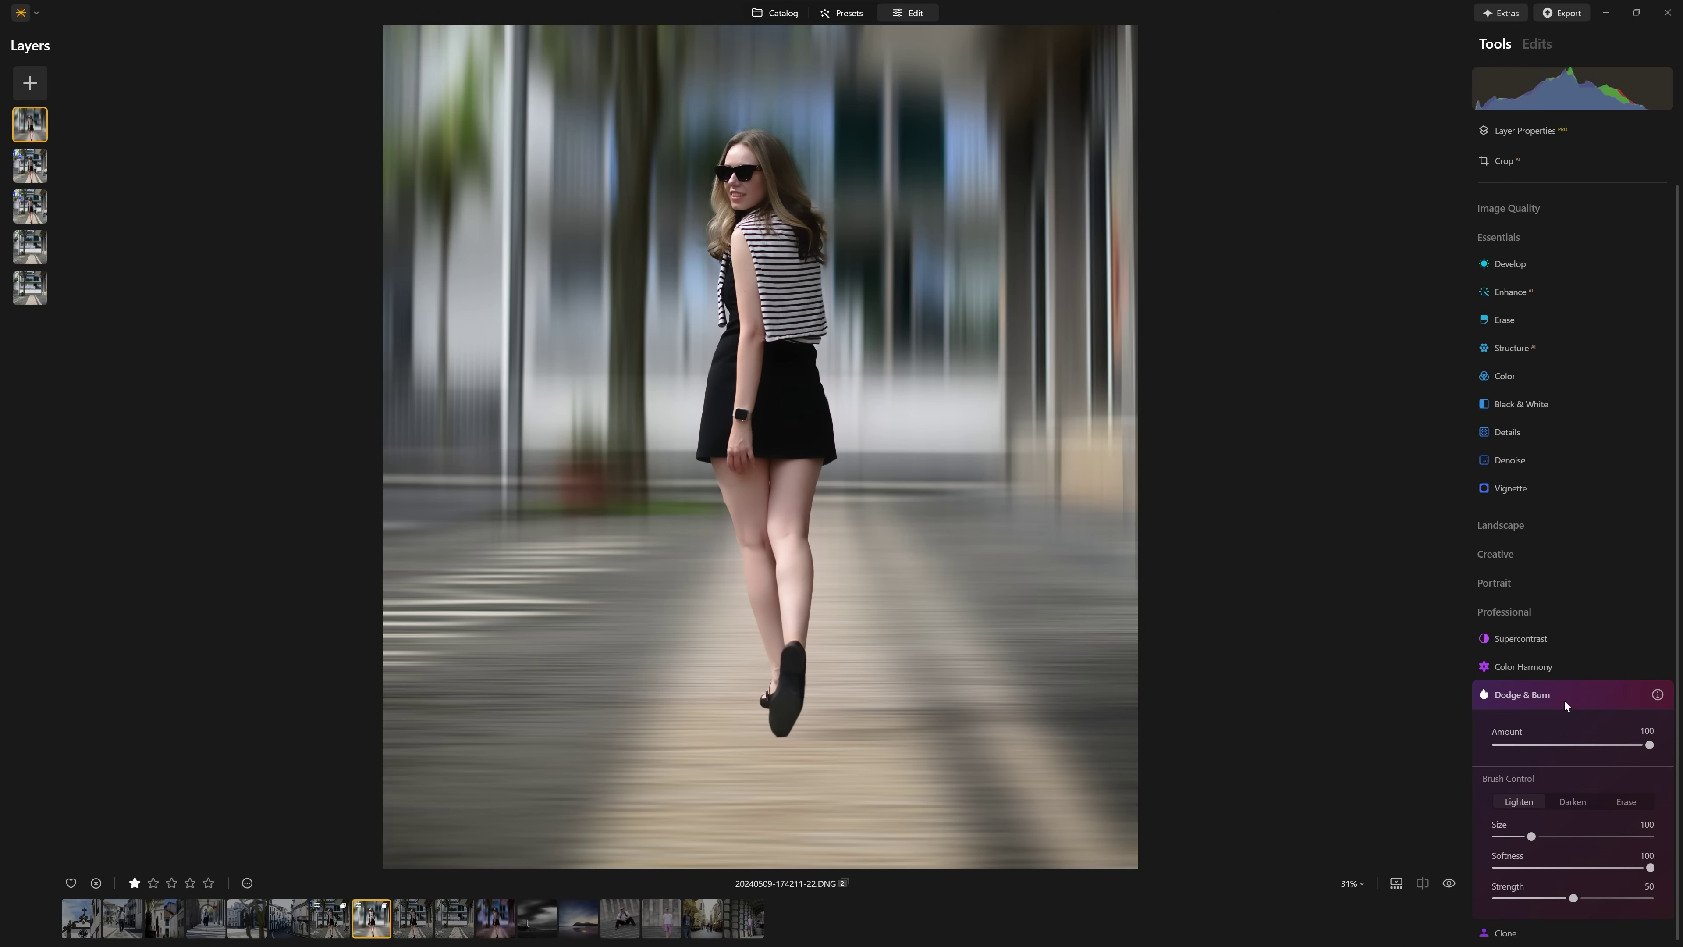
{"action": "left_click", "coordinate": [1572, 801]}
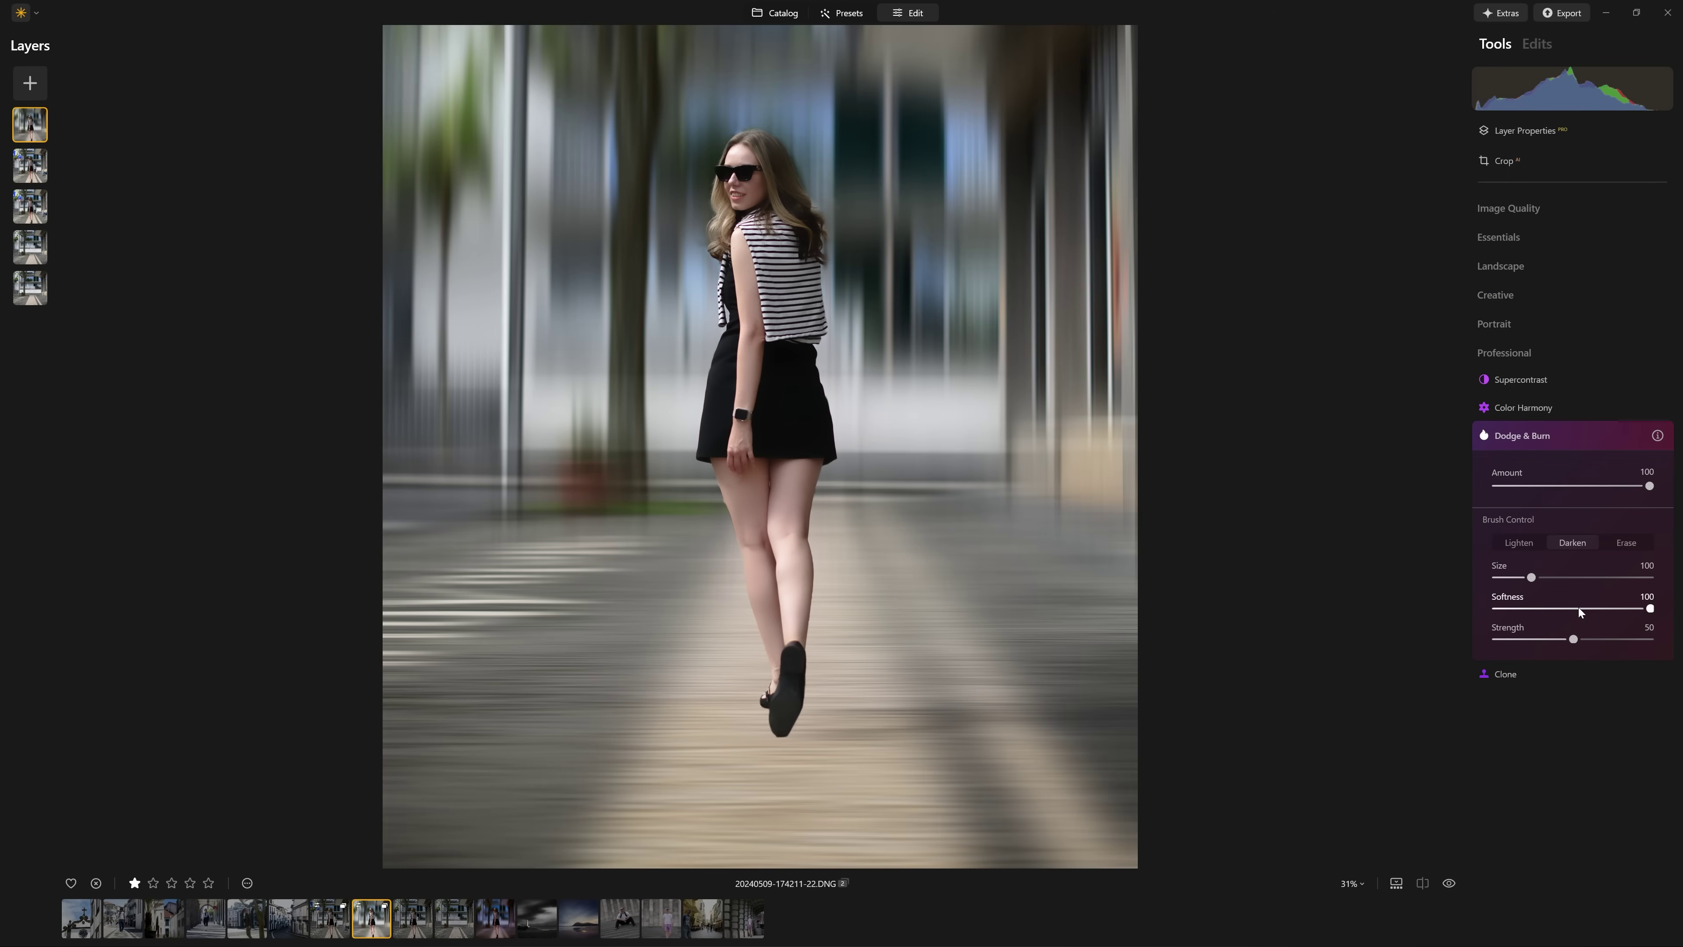
{"action": "left_click_drag", "start_coordinate": [1573, 640], "coordinate": [1528, 643]}
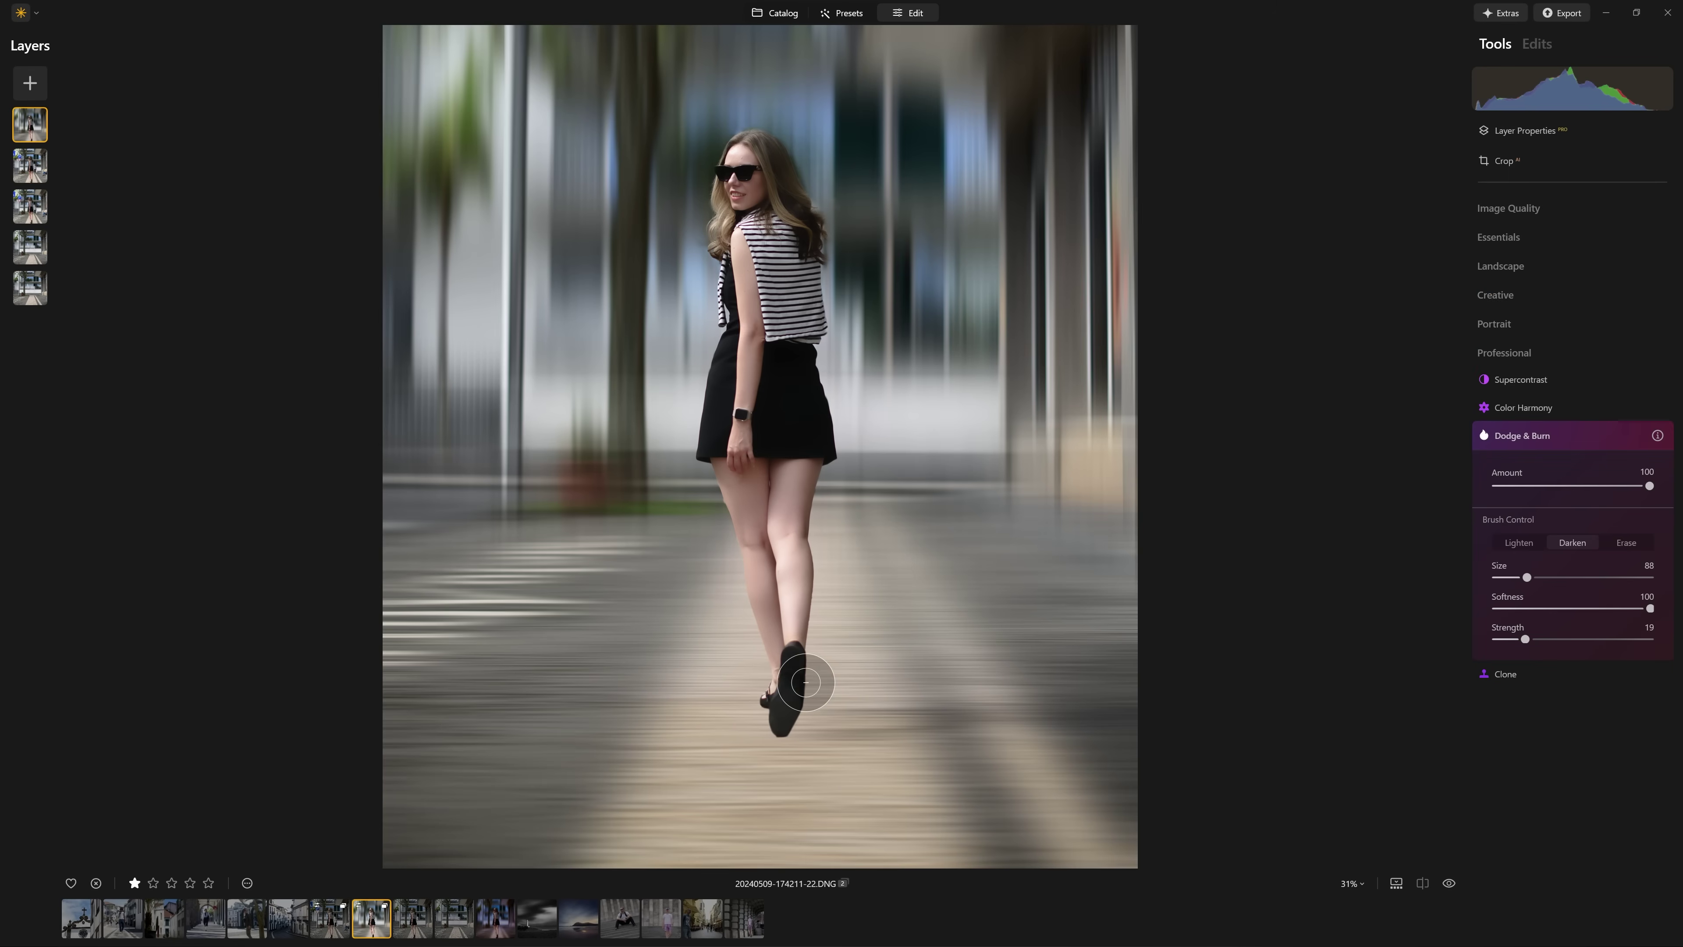
{"action": "key", "text": "bracketleft"}
{"action": "key", "text": "bracketleft"}
{"action": "key", "text": "bracketleft"}
{"action": "key", "text": "bracketleft"}
{"action": "key", "text": "bracketleft"}
{"action": "key", "text": "bracketleft"}
{"action": "key", "text": "bracketleft"}
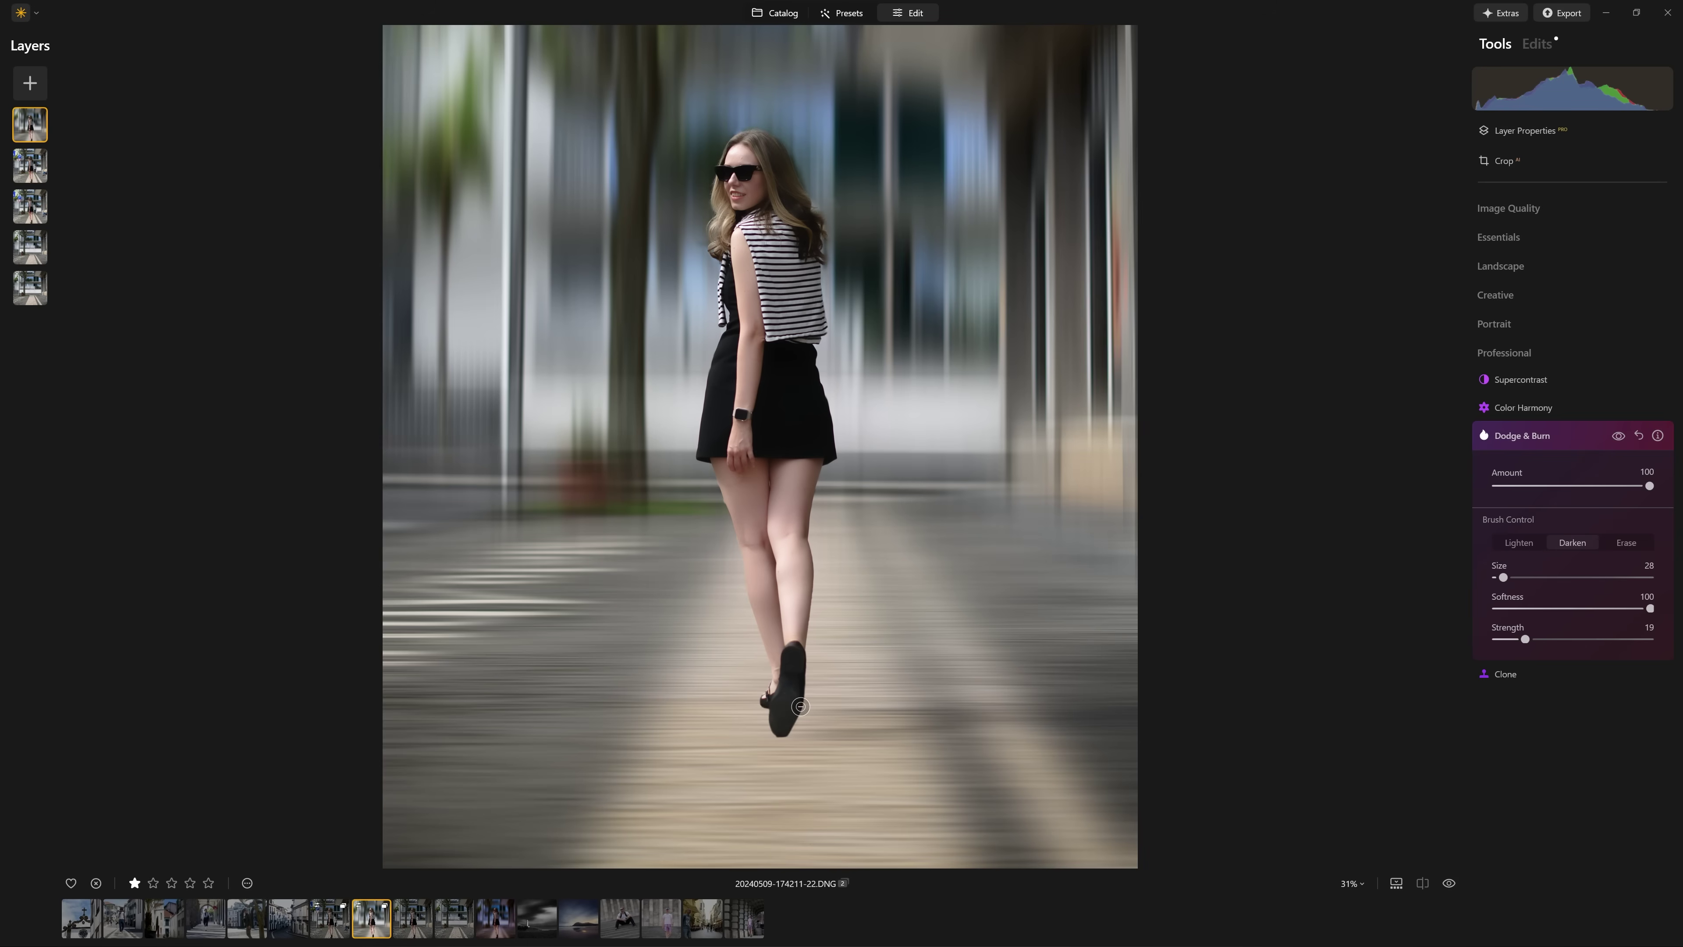
{"action": "mouse_move", "coordinate": [800, 706]}
{"action": "left_mouse_down"}
{"action": "mouse_move", "coordinate": [1140, 717]}
{"action": "mouse_move", "coordinate": [782, 727]}
{"action": "mouse_move", "coordinate": [795, 704]}
{"action": "mouse_move", "coordinate": [914, 712]}
{"action": "mouse_move", "coordinate": [862, 731]}
{"action": "mouse_move", "coordinate": [1145, 719]}
{"action": "left_mouse_up"}
Deepen the shadow under the shoe with a size-76 burn brush and compare the result
{"action": "key", "text": "bracketright"}
{"action": "key", "text": "bracketright"}
{"action": "key", "text": "bracketright"}
{"action": "key", "text": "bracketright"}
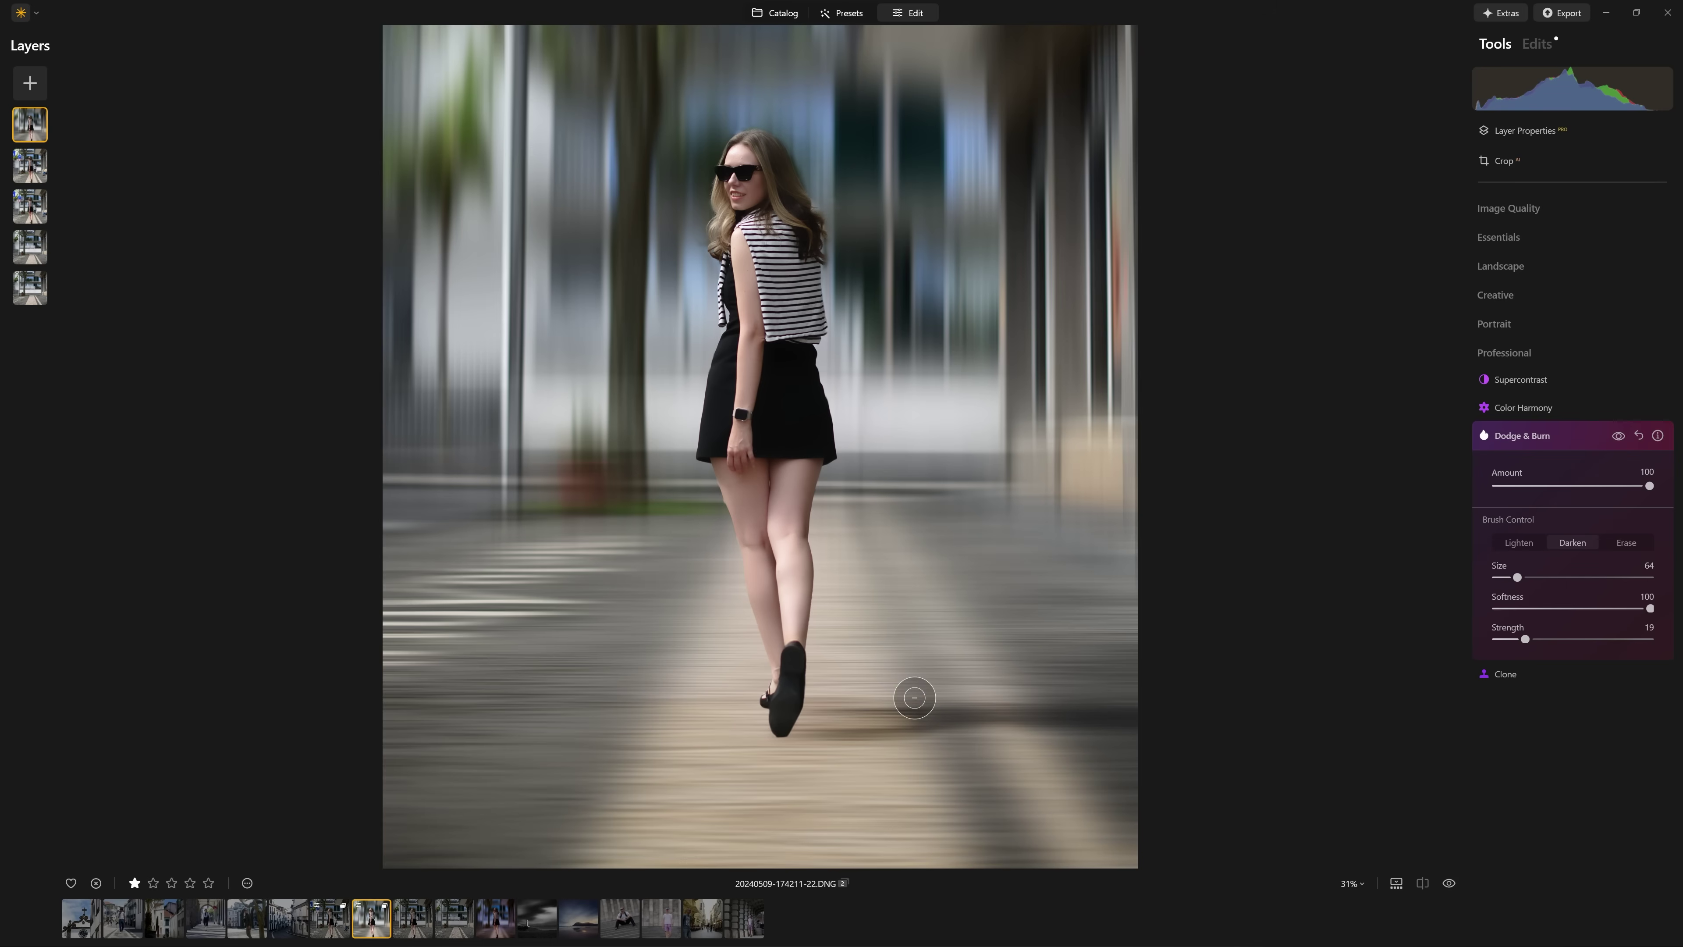
{"action": "key", "text": "bracketright"}
{"action": "mouse_move", "coordinate": [879, 702]}
{"action": "left_mouse_down"}
{"action": "mouse_move", "coordinate": [785, 699]}
{"action": "mouse_move", "coordinate": [860, 722]}
{"action": "mouse_move", "coordinate": [808, 717]}
{"action": "left_mouse_up"}
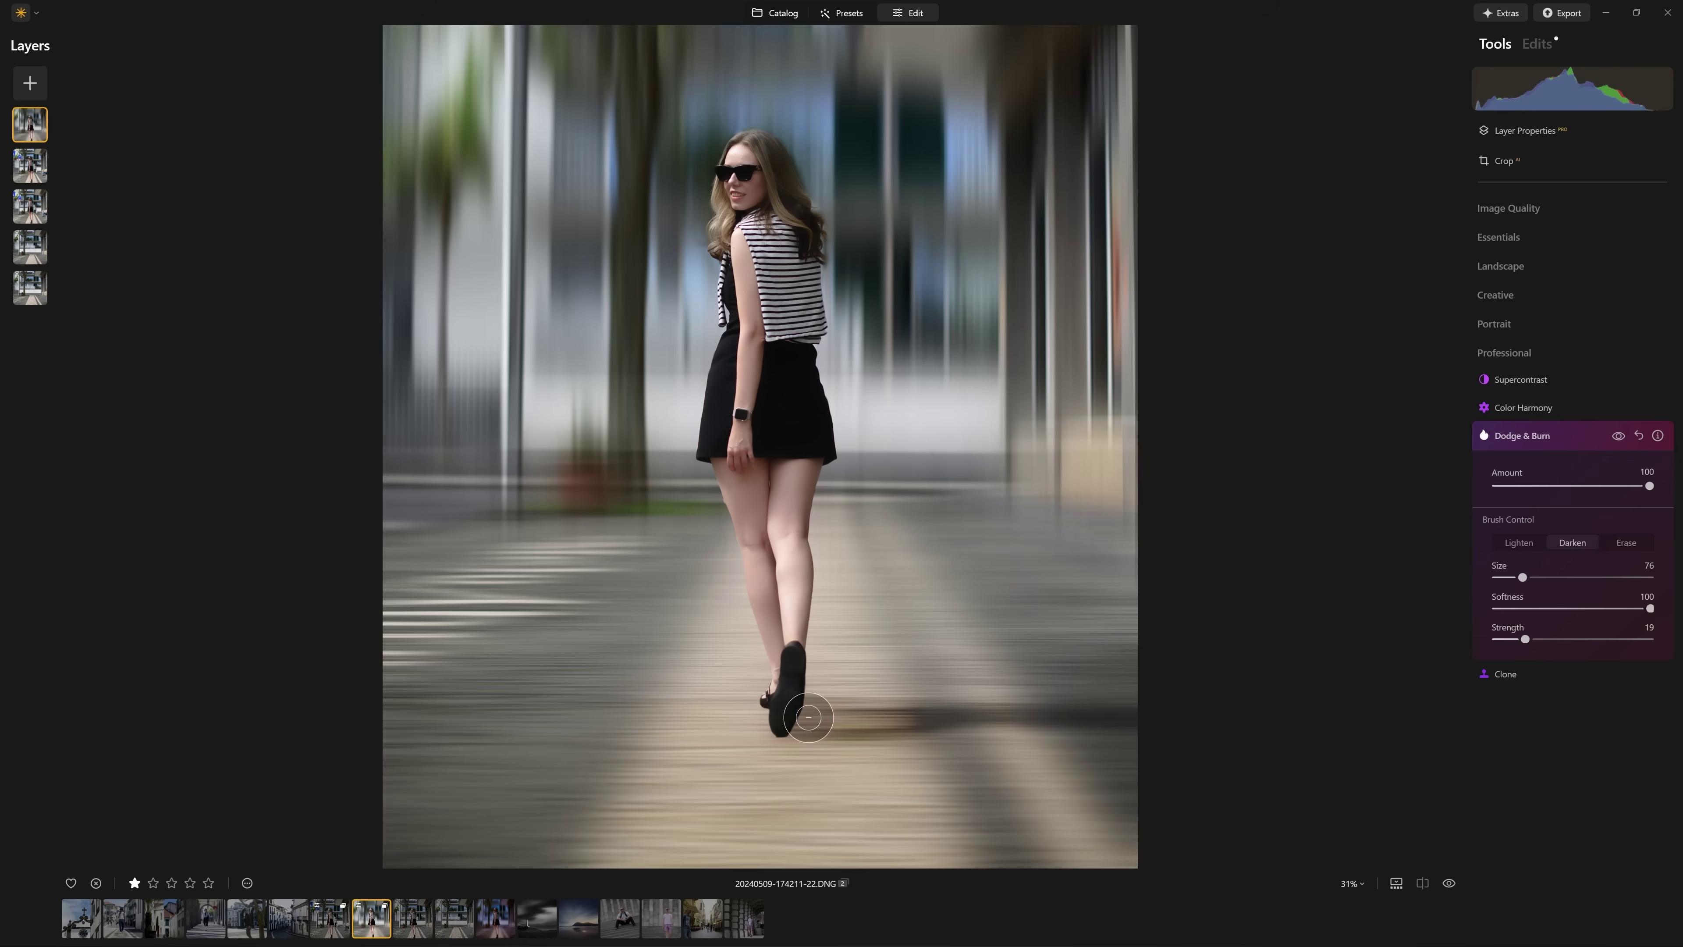
{"action": "left_click", "coordinate": [1617, 435]}
{"action": "left_click", "coordinate": [1616, 435]}
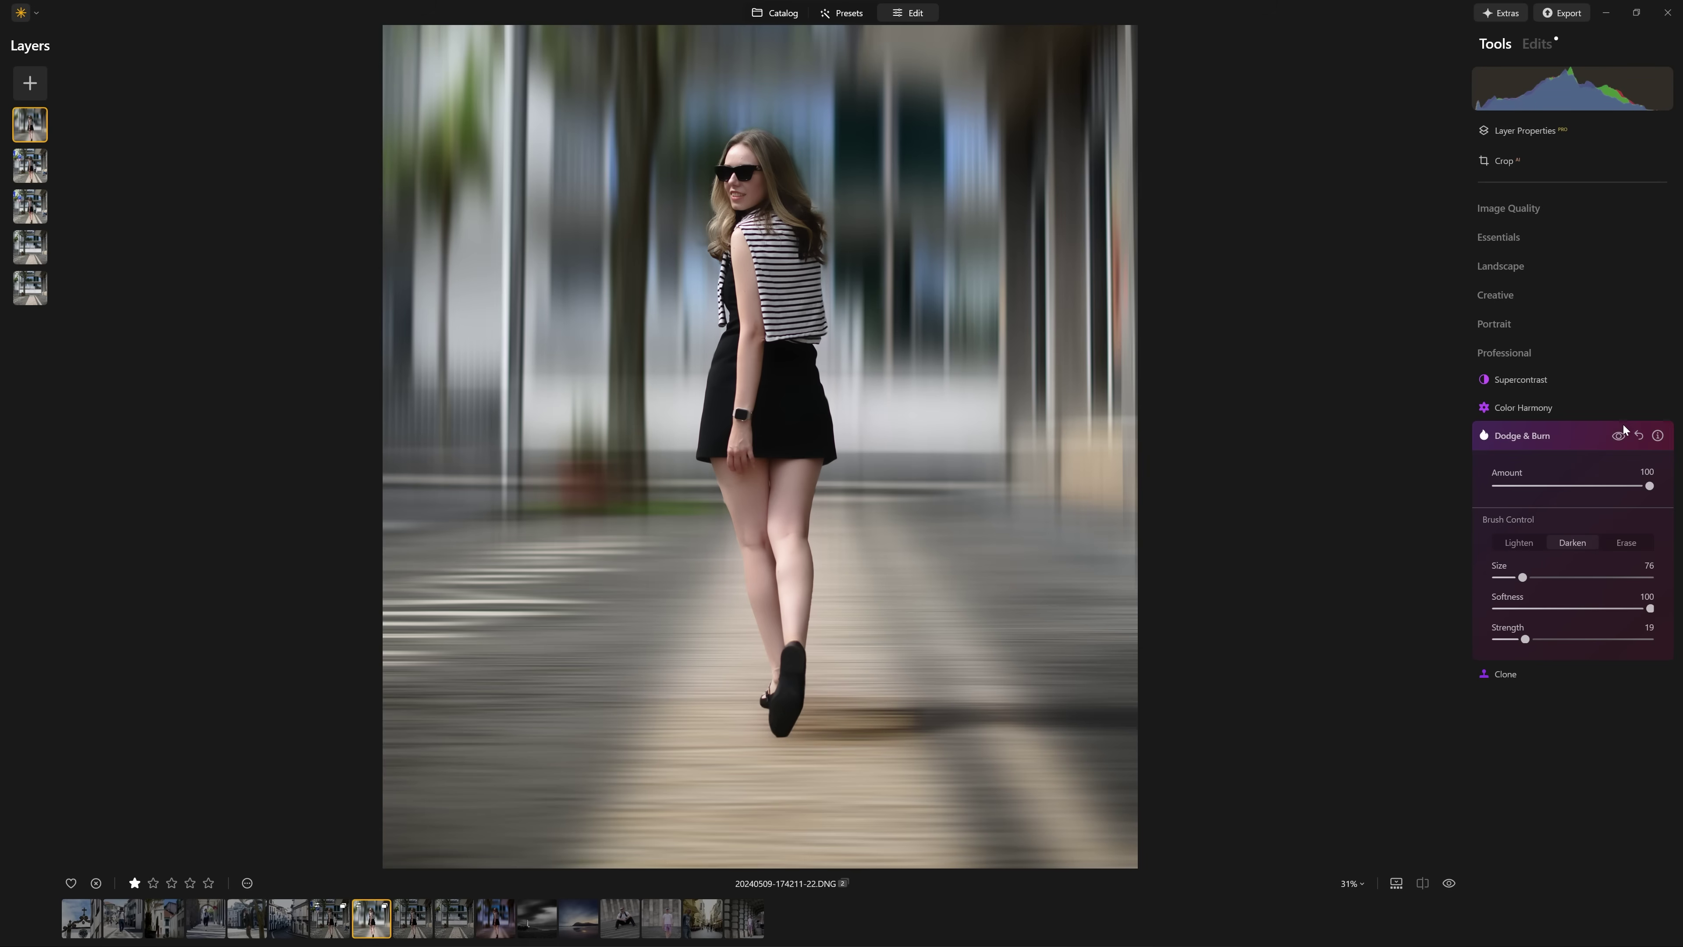
{"action": "scroll", "coordinate": [905, 615], "scroll_direction": "up", "scroll_amount": 3}
{"action": "left_click", "coordinate": [1612, 434]}
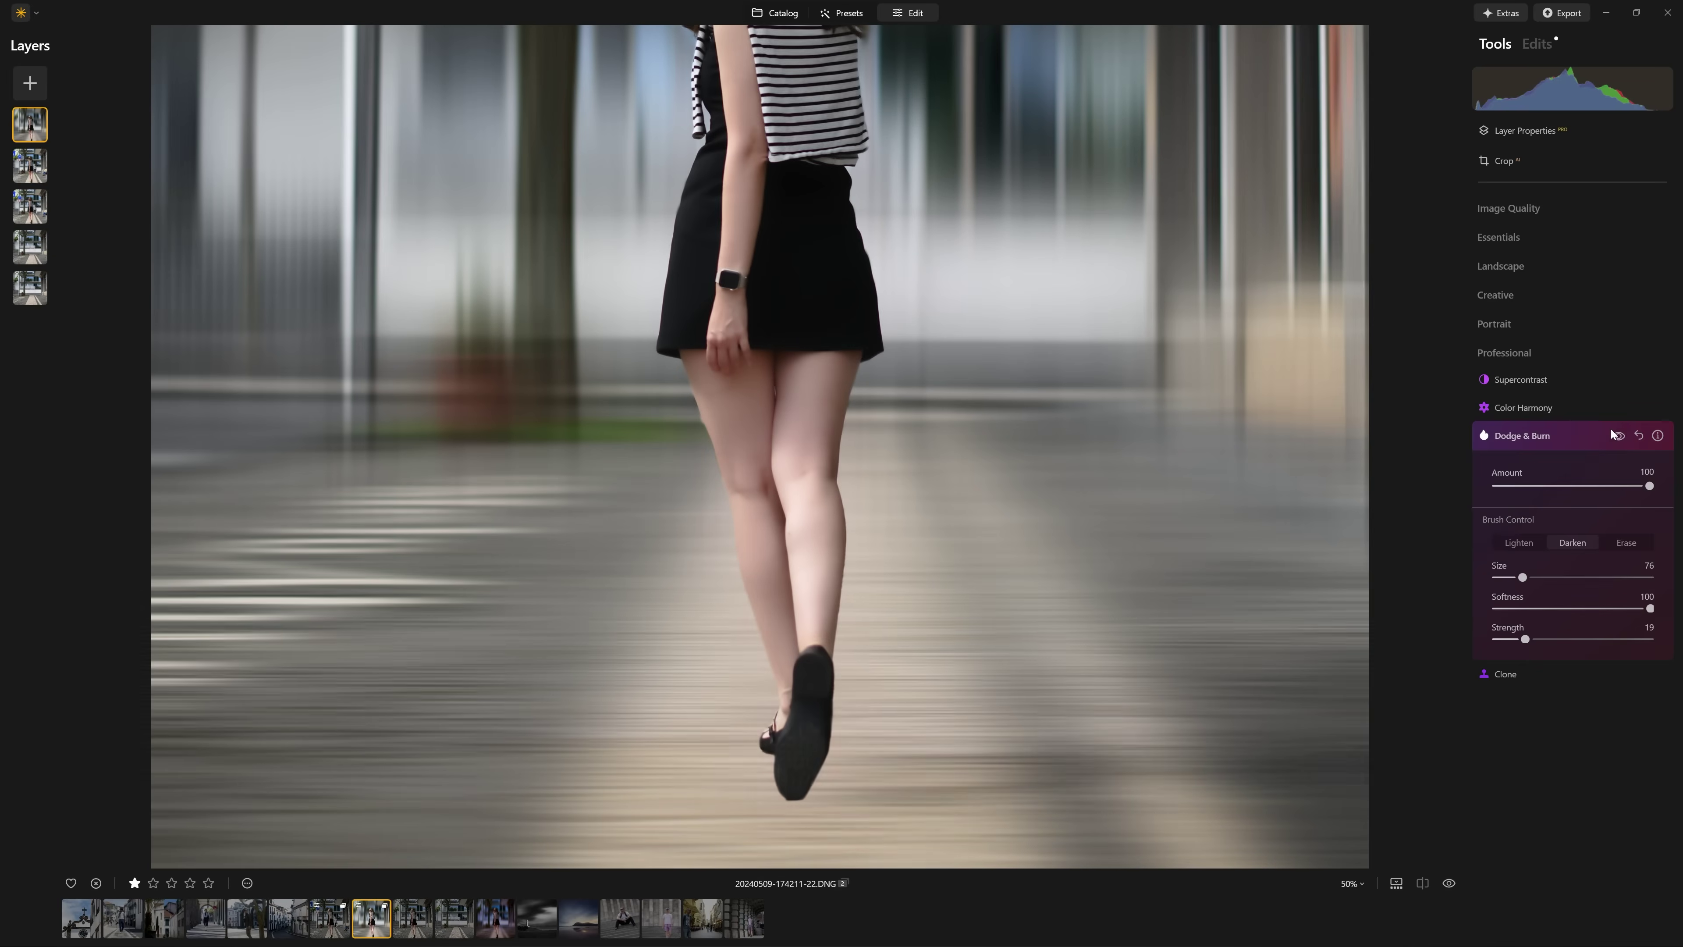
{"action": "left_click", "coordinate": [1620, 436]}
{"action": "left_click", "coordinate": [1619, 436]}
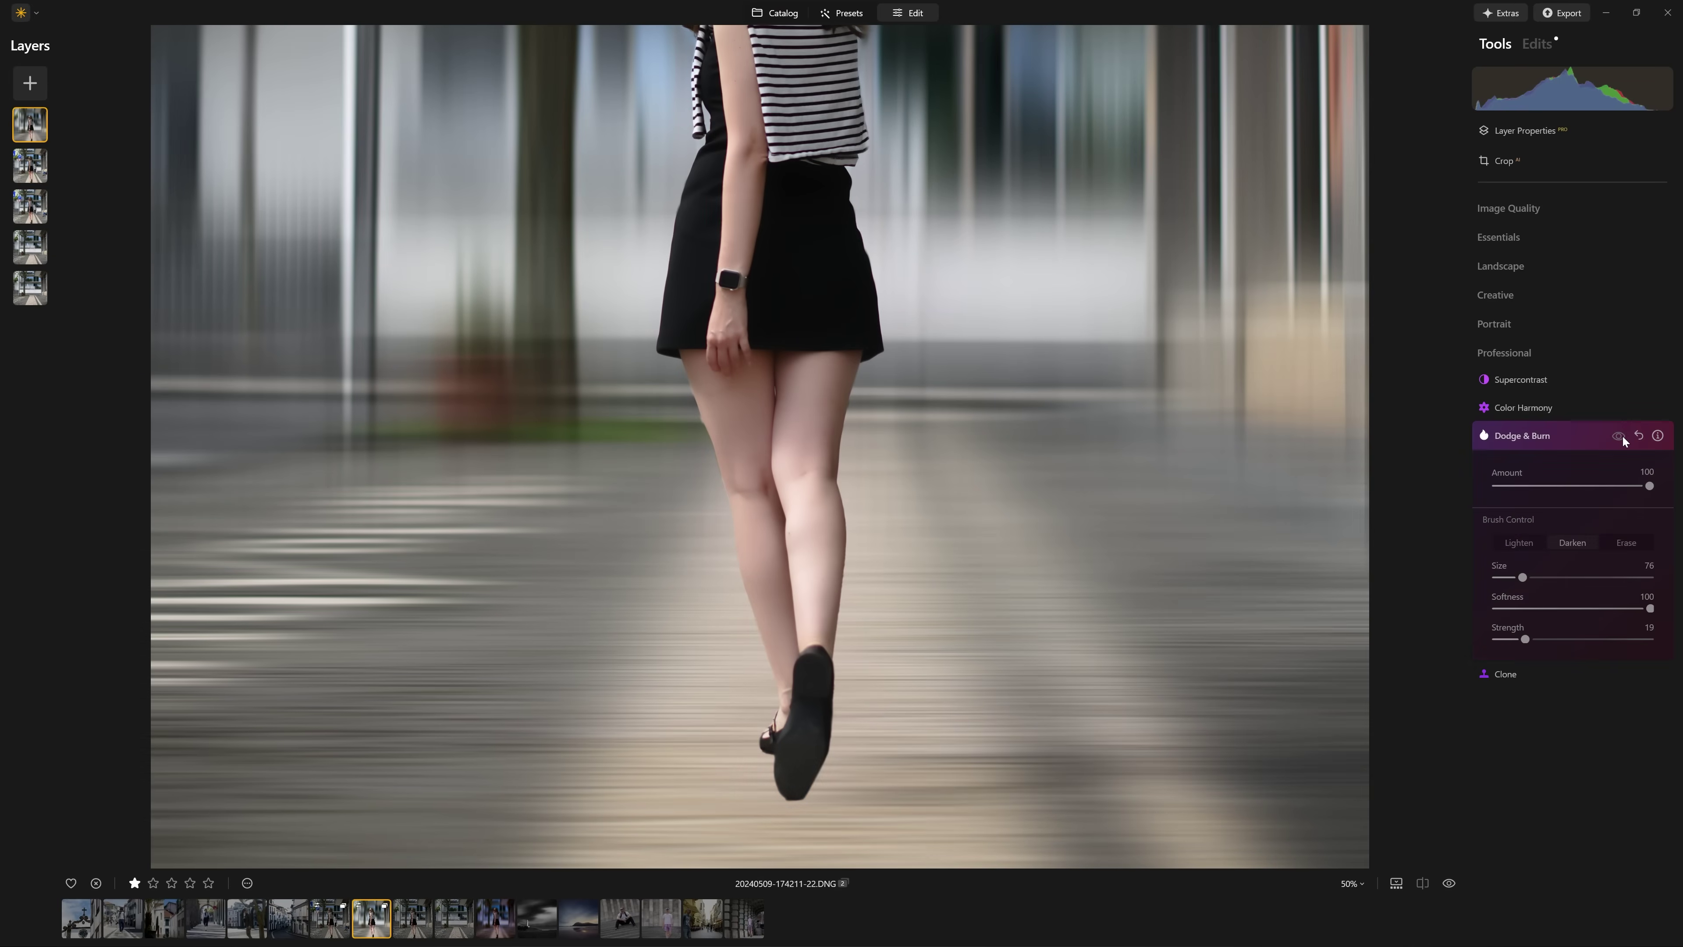
{"action": "left_click", "coordinate": [1619, 436]}
{"action": "scroll", "coordinate": [1241, 703], "scroll_direction": "down", "scroll_amount": 1}
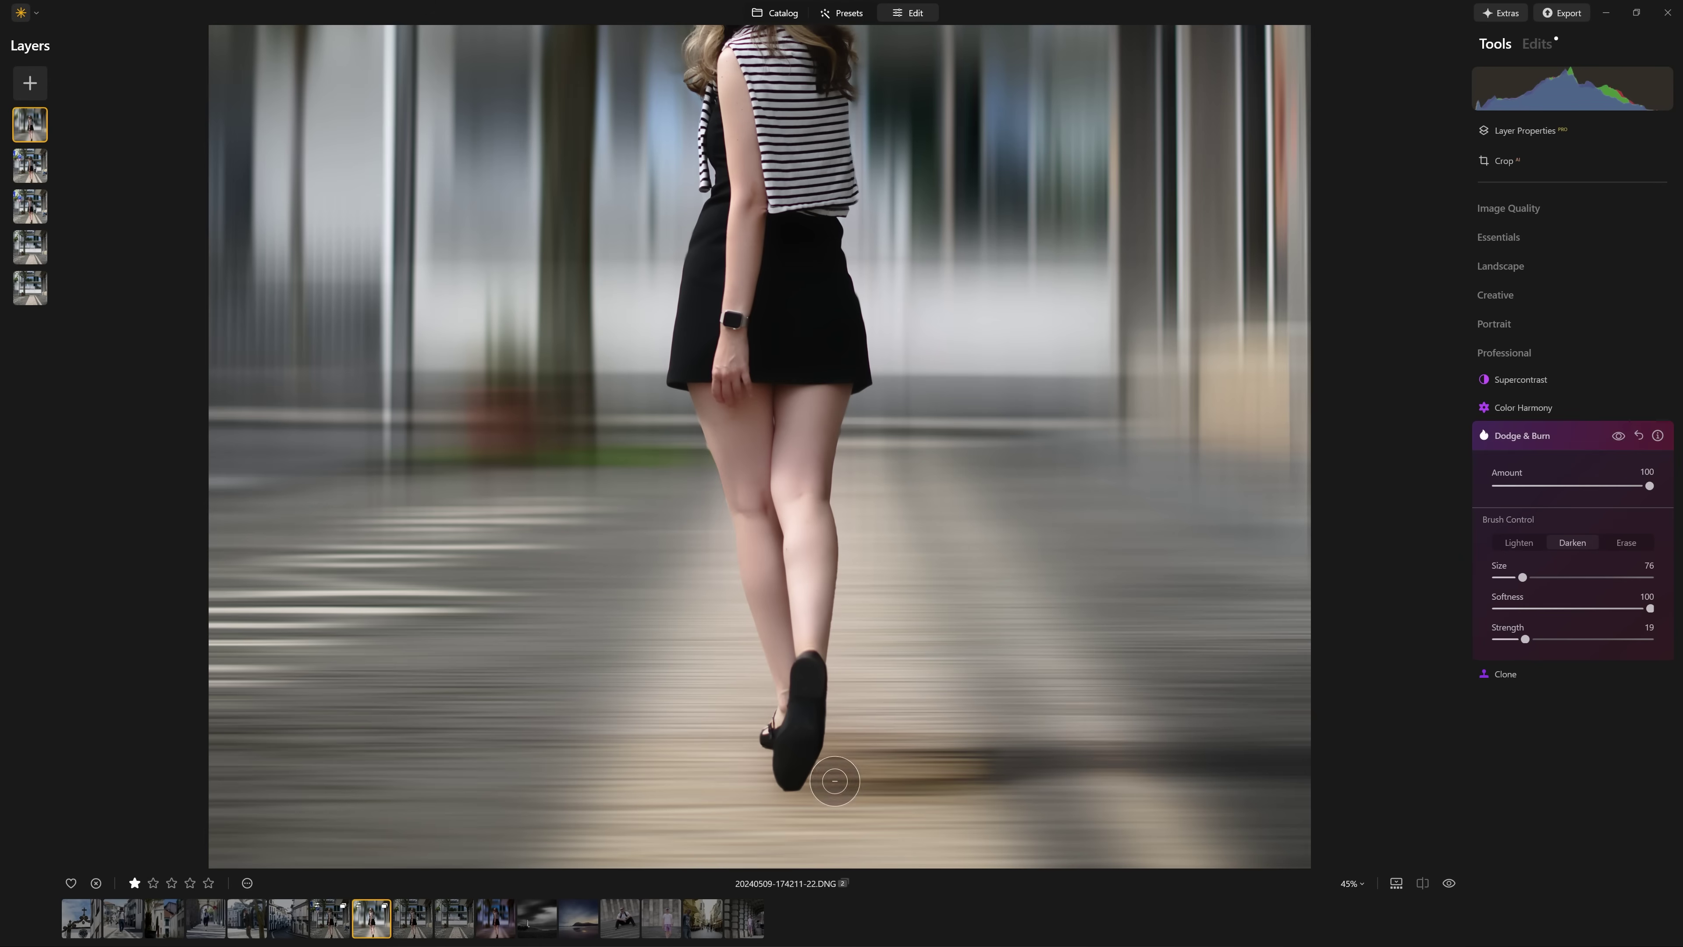
{"action": "left_click", "coordinate": [1575, 431]}
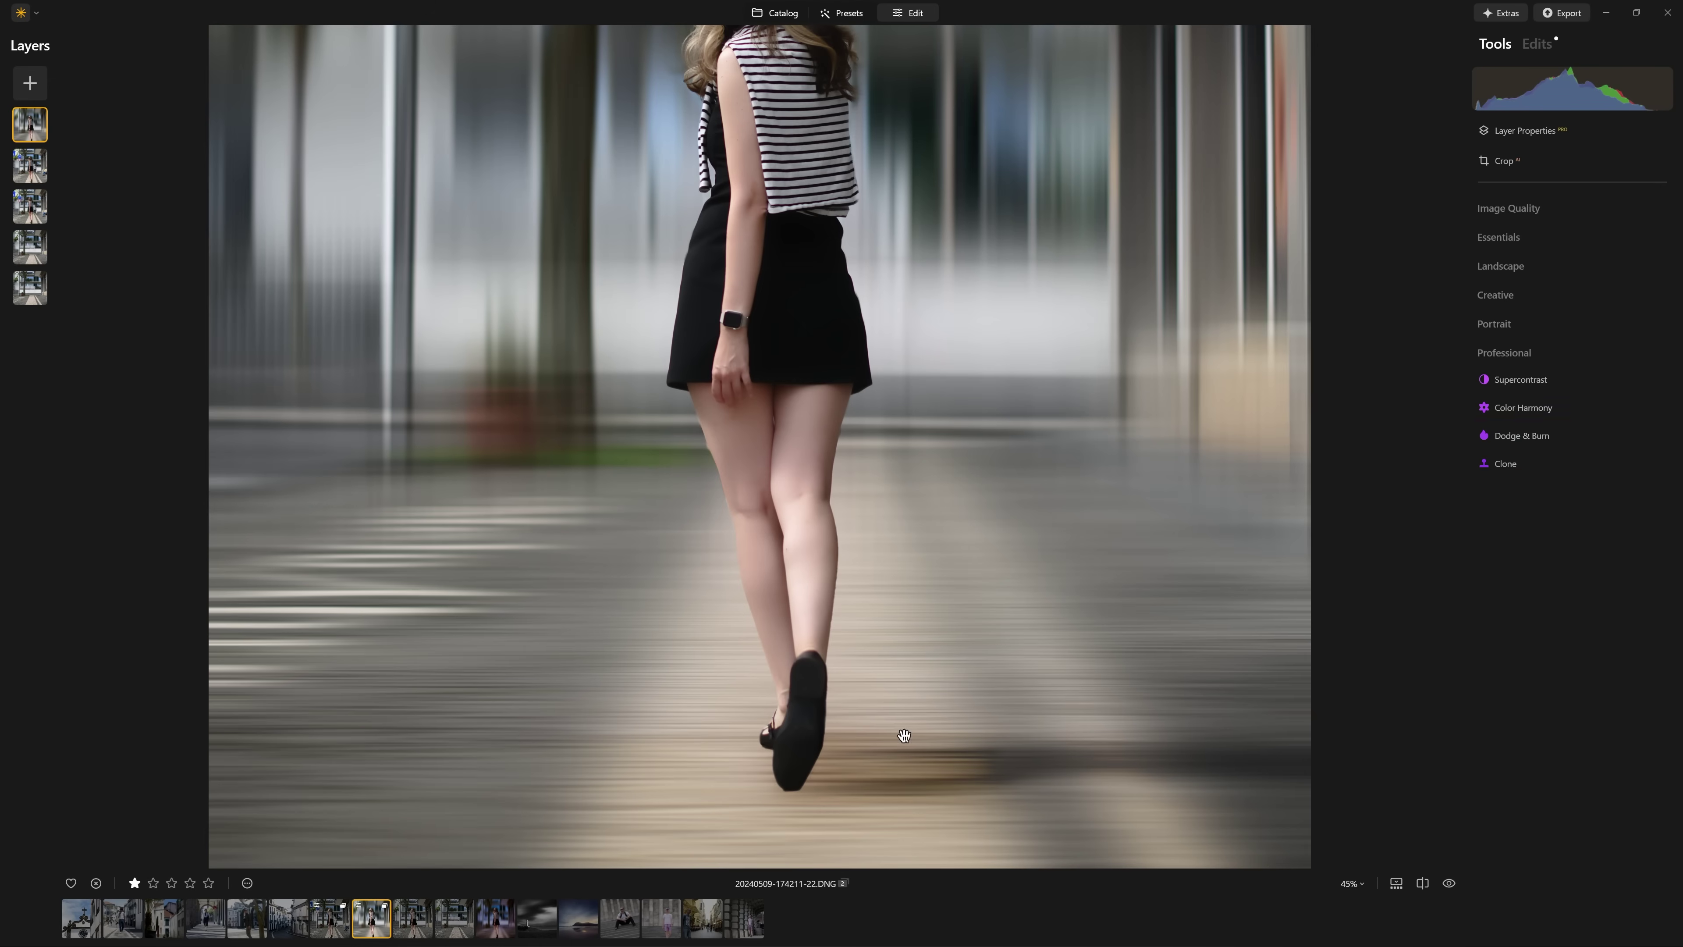
Set Develop Saturation to -58 and brush-mask it onto the shadow beside the foot
{"action": "left_click", "coordinate": [1534, 237]}
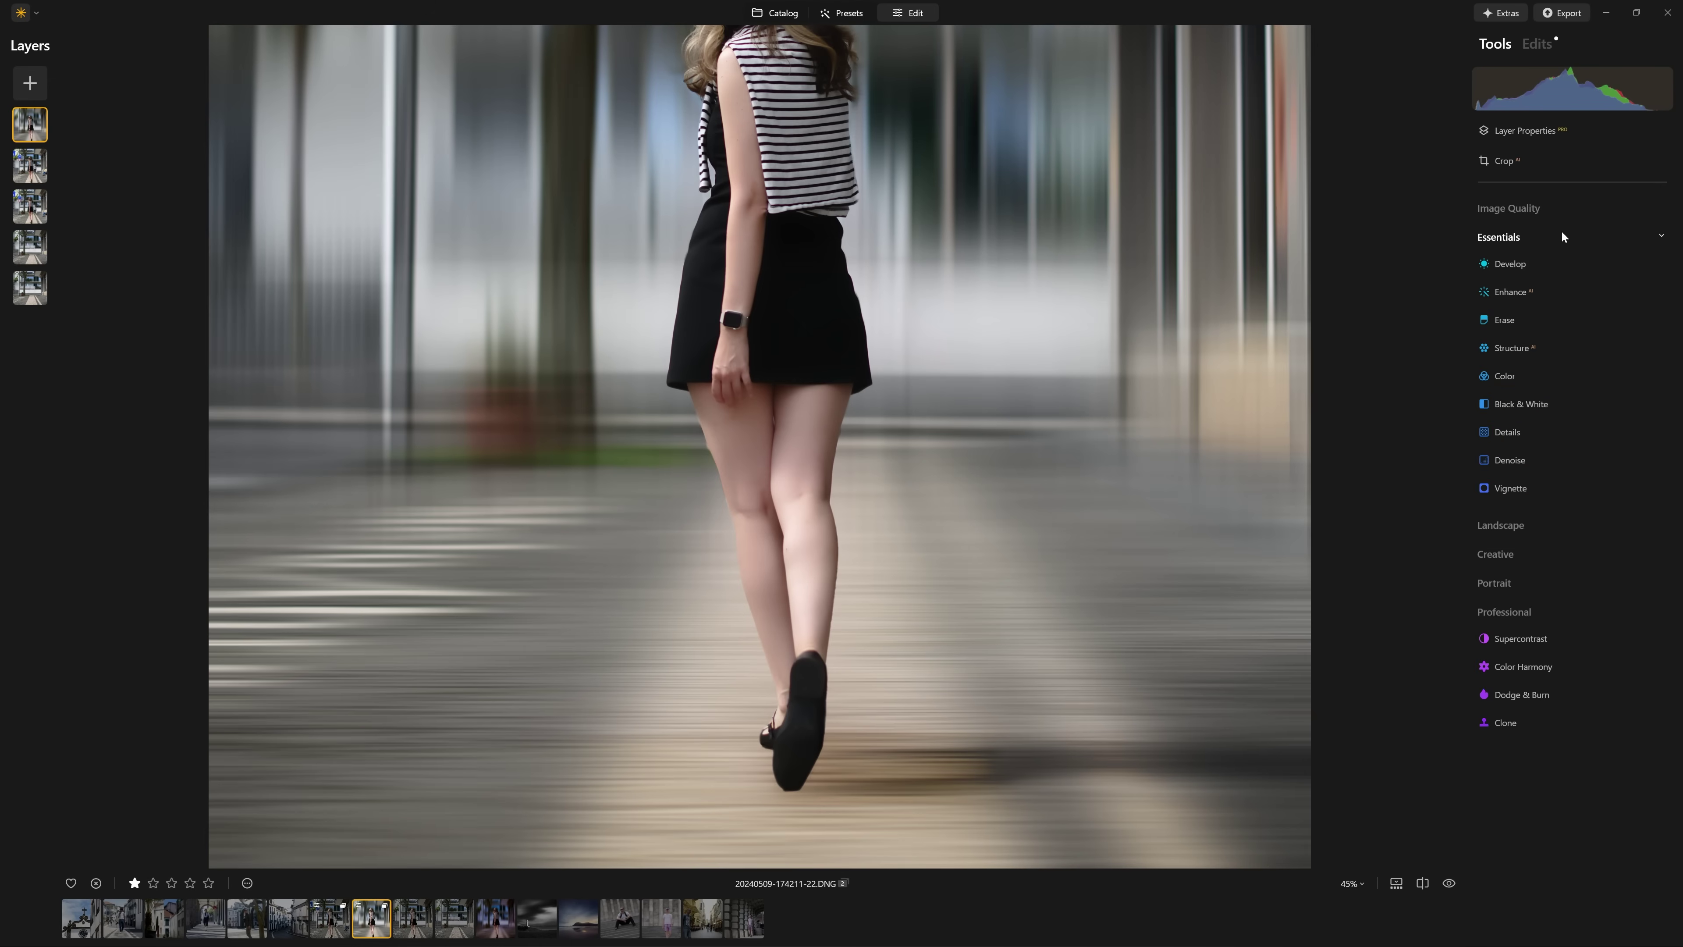
{"action": "left_click", "coordinate": [1532, 262]}
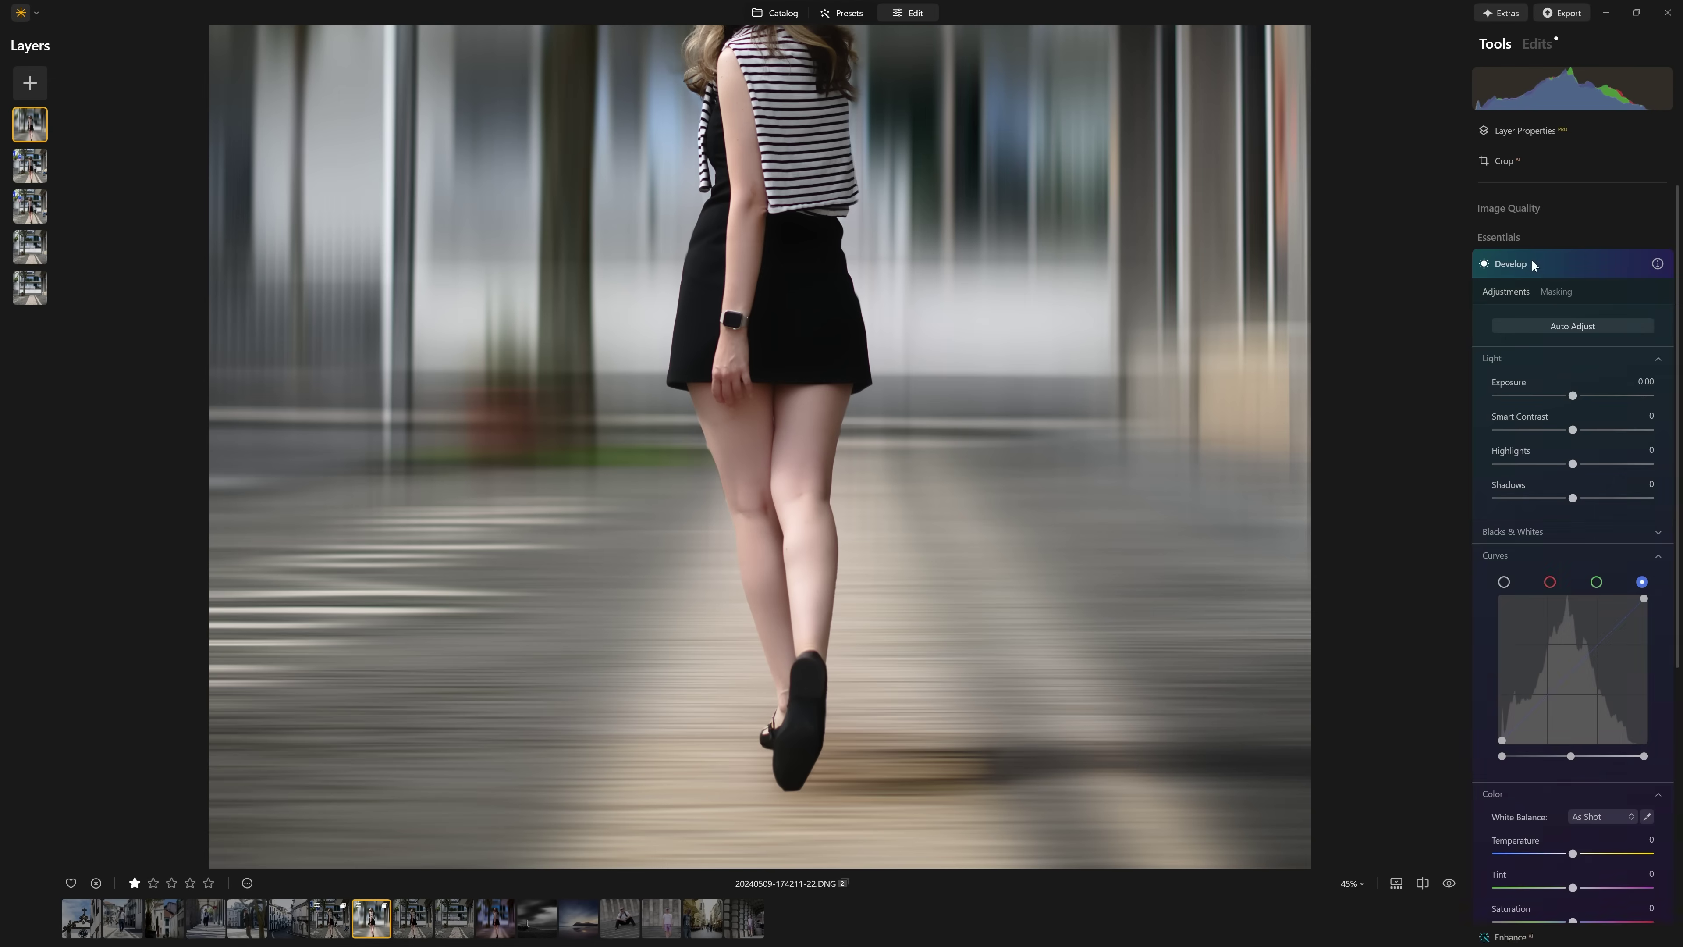
{"action": "scroll", "coordinate": [1567, 517], "scroll_direction": "down", "scroll_amount": 3}
{"action": "left_click_drag", "start_coordinate": [1573, 727], "coordinate": [1570, 729]}
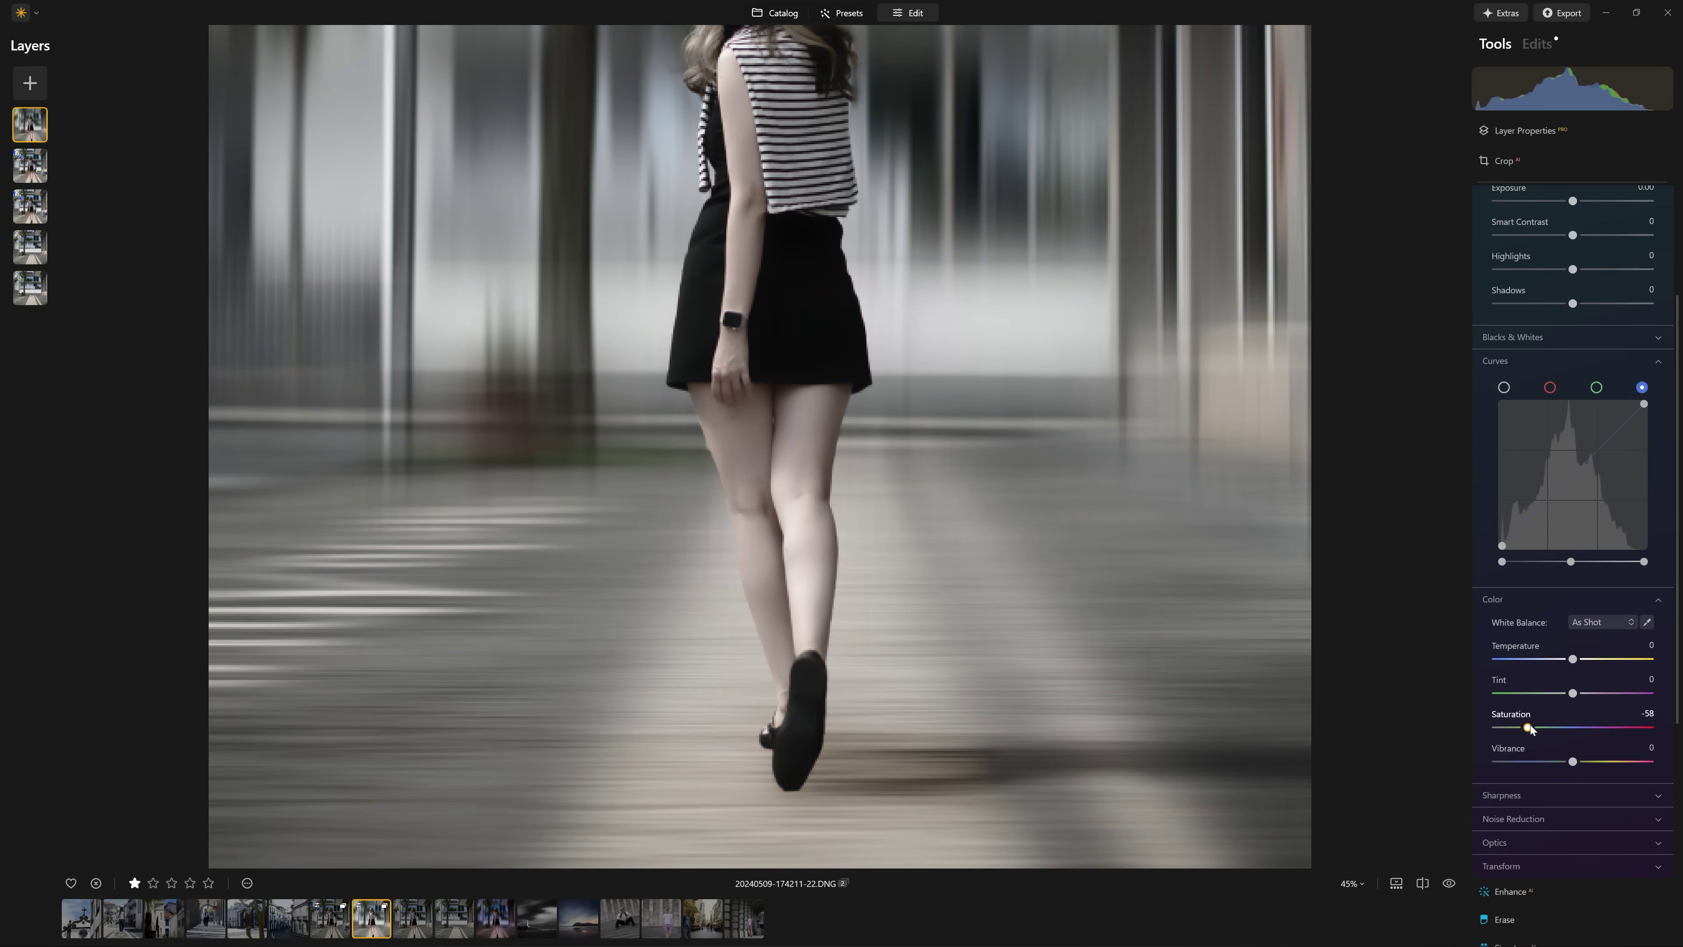
{"action": "scroll", "coordinate": [1590, 391], "scroll_direction": "up", "scroll_amount": 3}
{"action": "left_click", "coordinate": [1555, 291]}
{"action": "left_click", "coordinate": [1510, 321]}
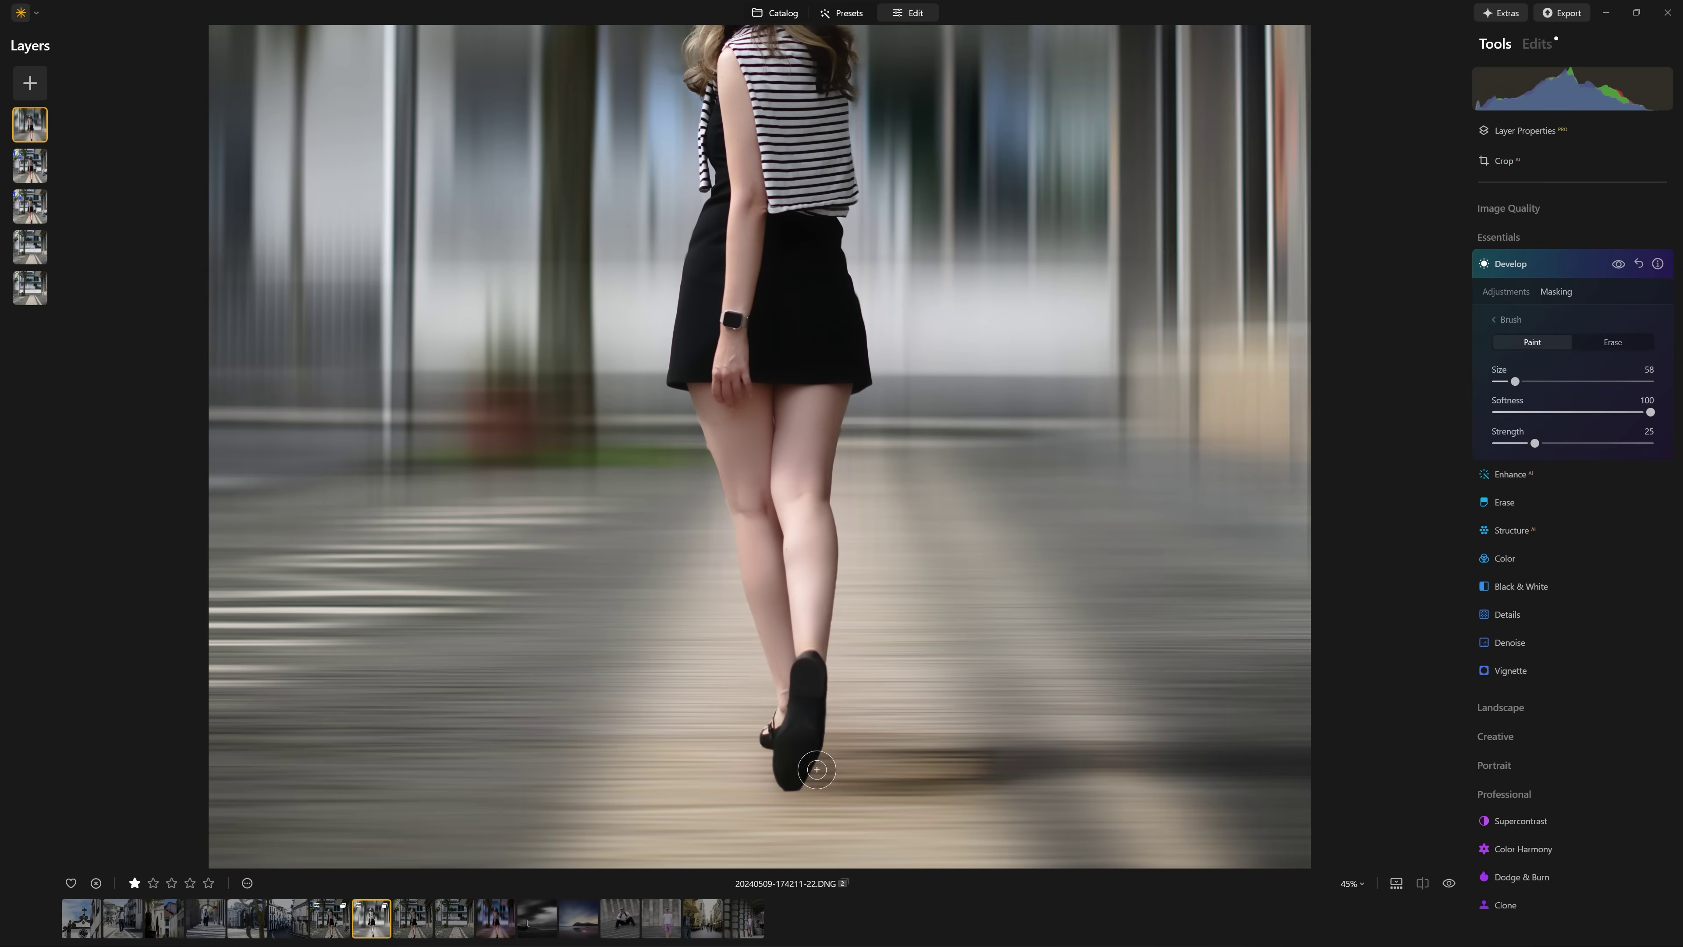
{"action": "left_click_drag", "start_coordinate": [816, 769], "coordinate": [845, 767]}
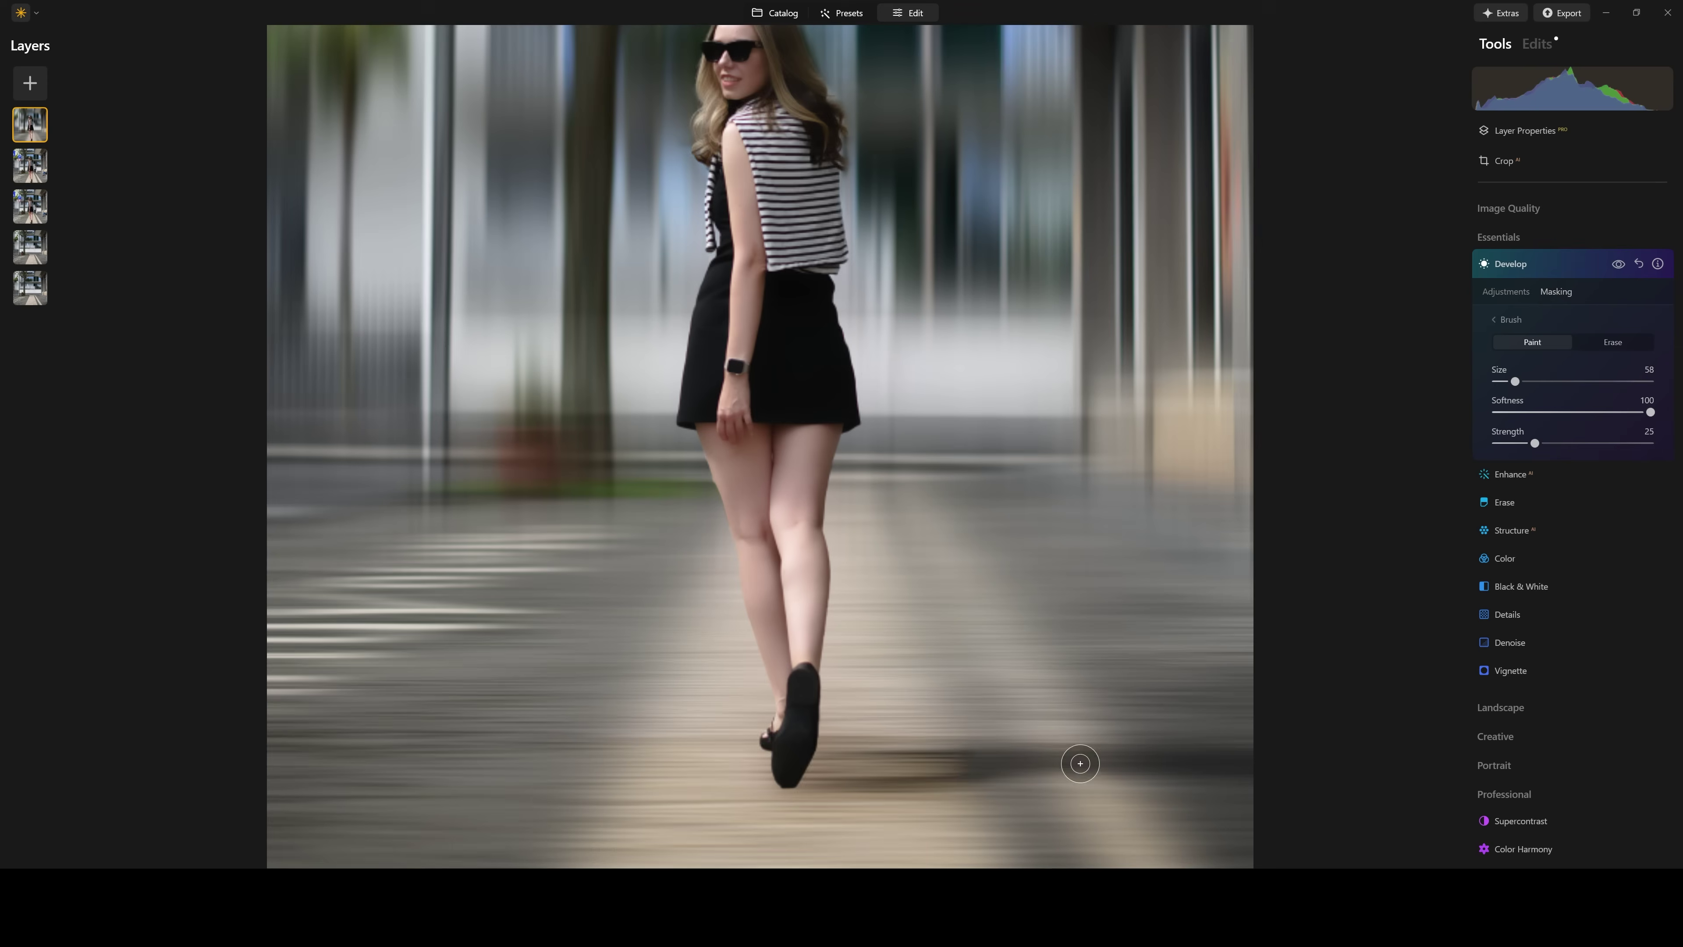
{"action": "left_click_drag", "start_coordinate": [1078, 763], "coordinate": [871, 767]}
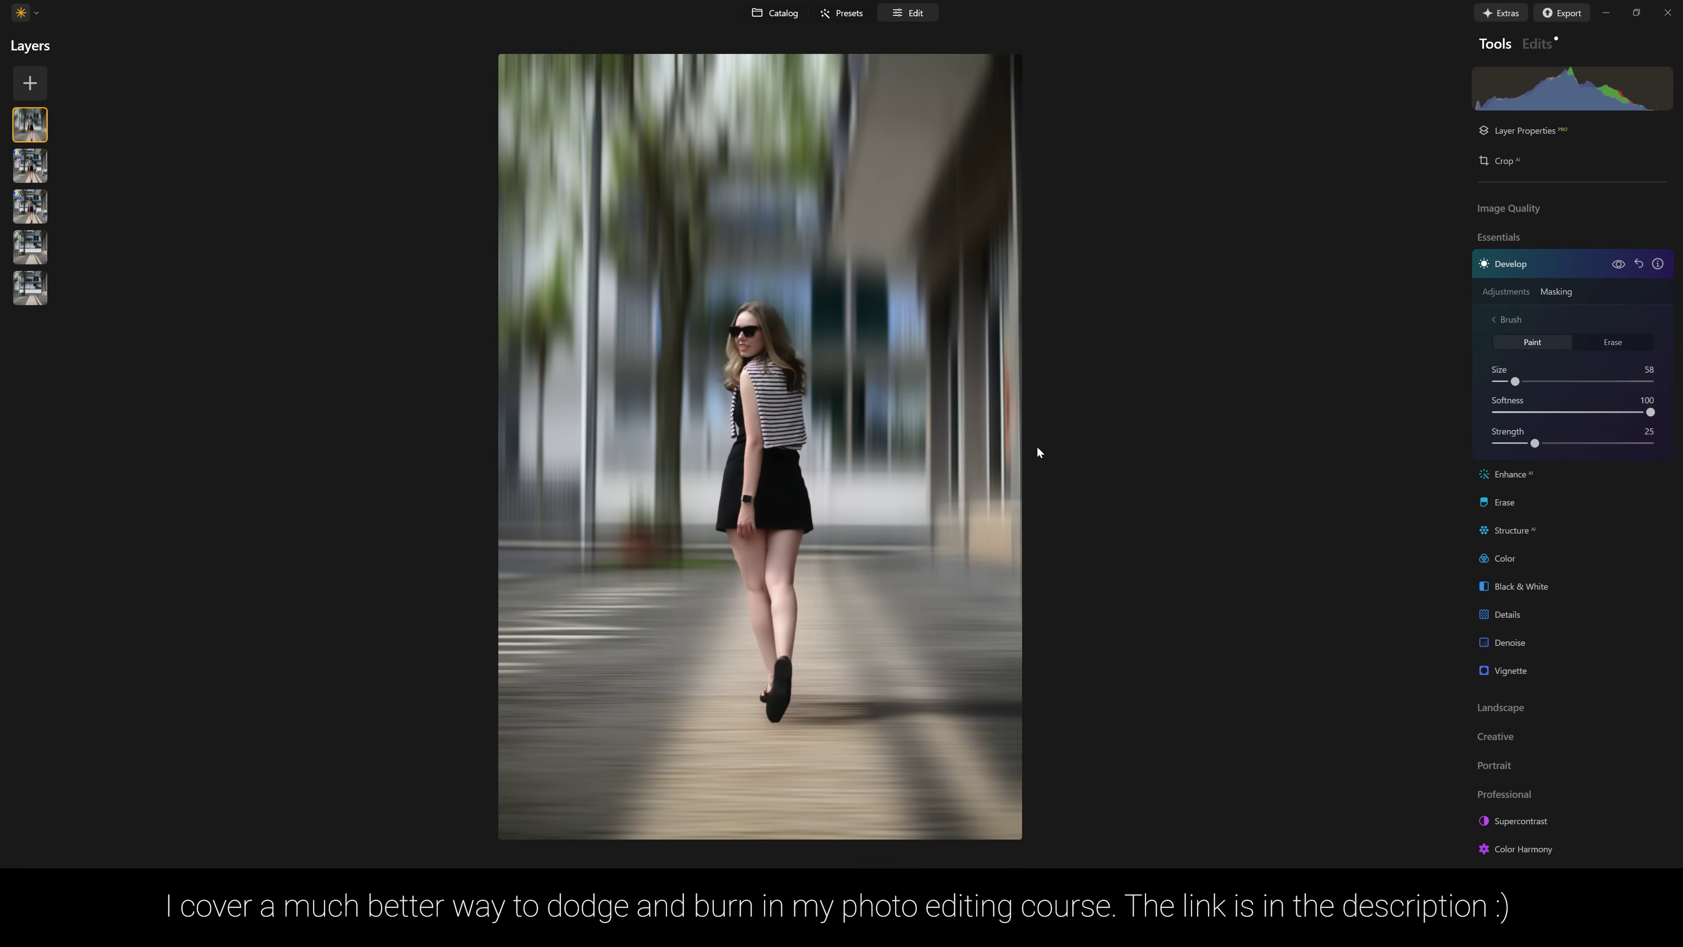
Hide and show the top layer repeatedly to compare the desaturated shadow
{"action": "left_click", "coordinate": [44, 138]}
{"action": "right_click", "coordinate": [45, 138]}
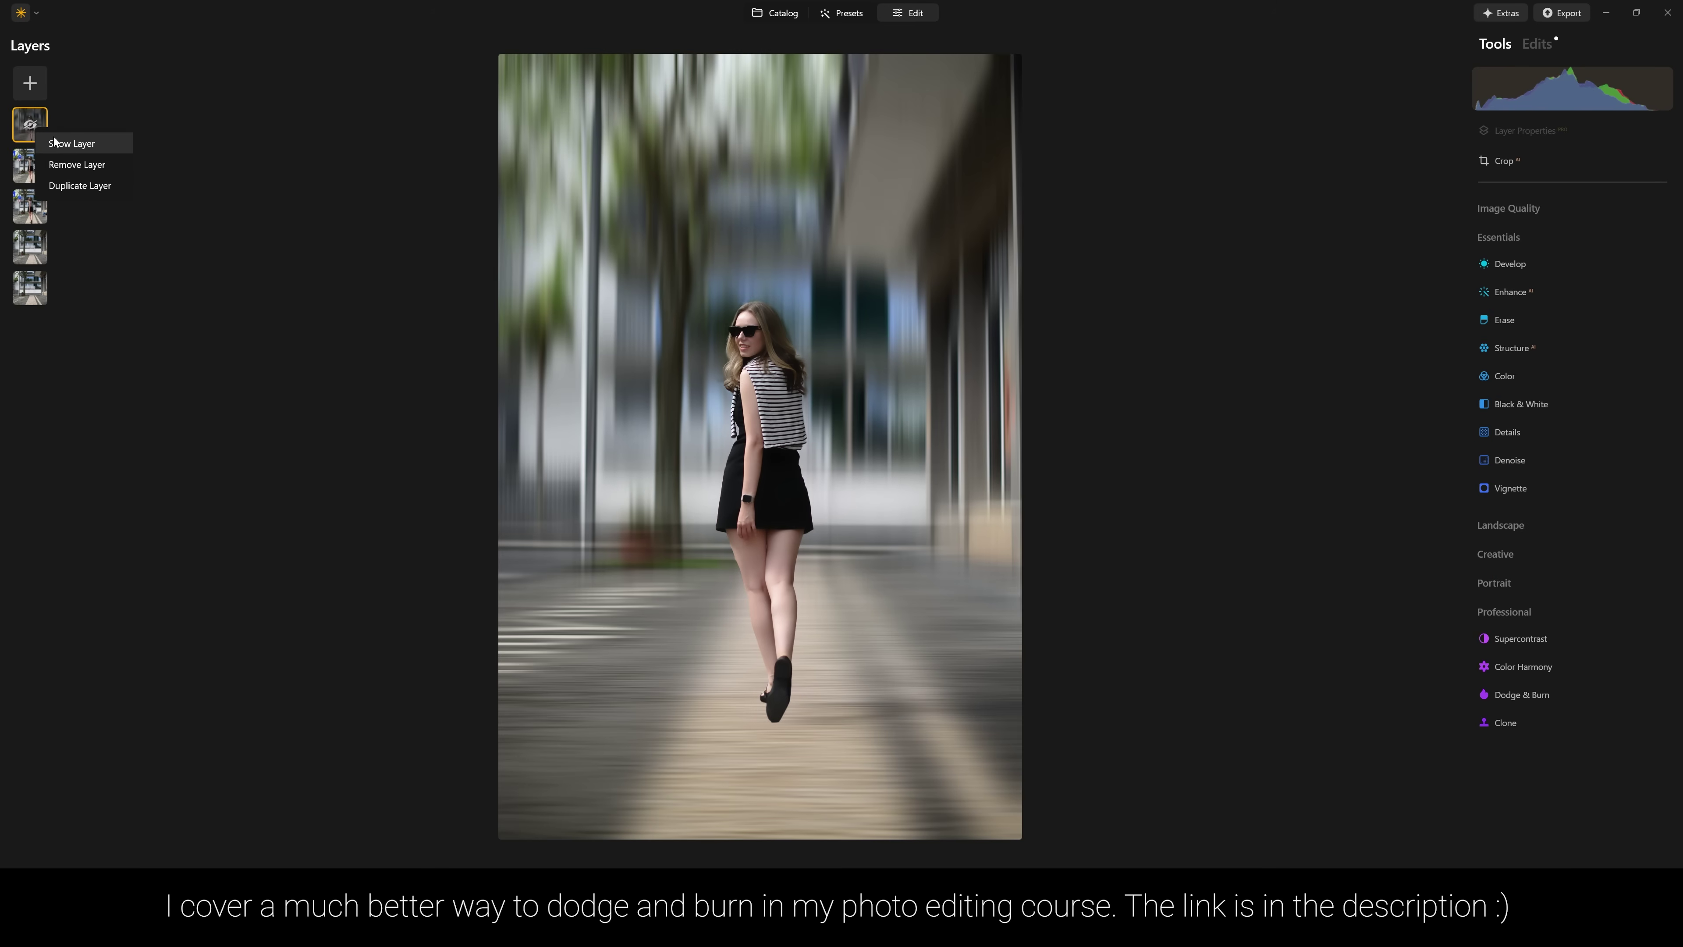
{"action": "left_click", "coordinate": [59, 141]}
{"action": "right_click", "coordinate": [53, 139]}
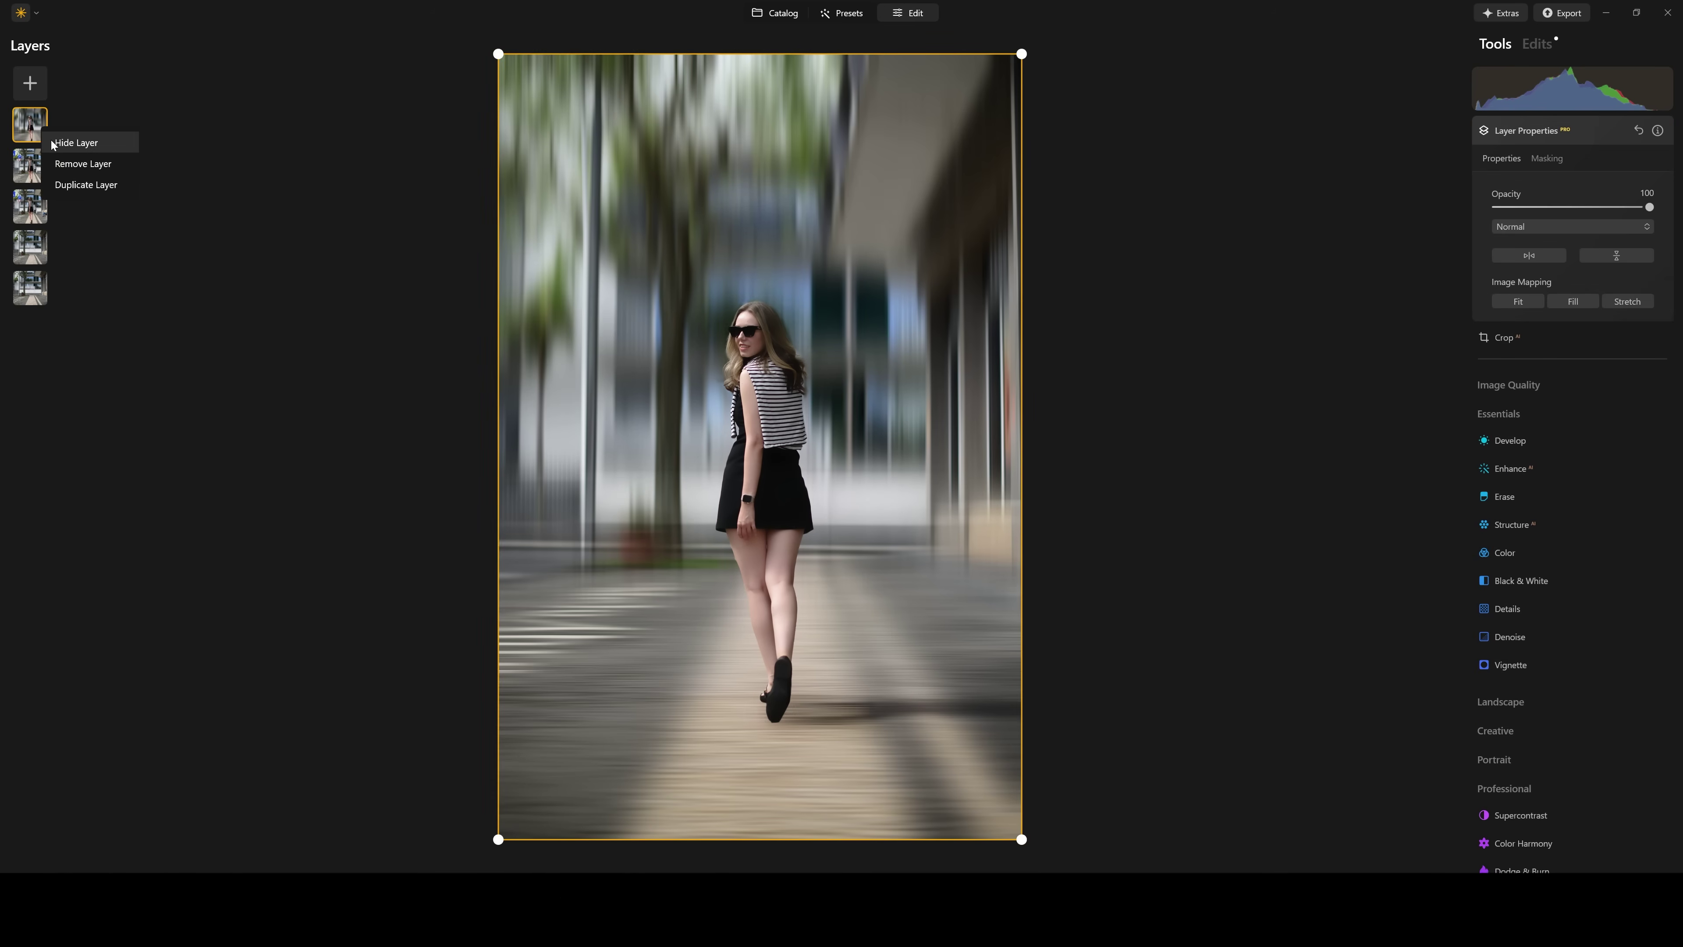
{"action": "left_click", "coordinate": [63, 140]}
{"action": "right_click", "coordinate": [32, 127]}
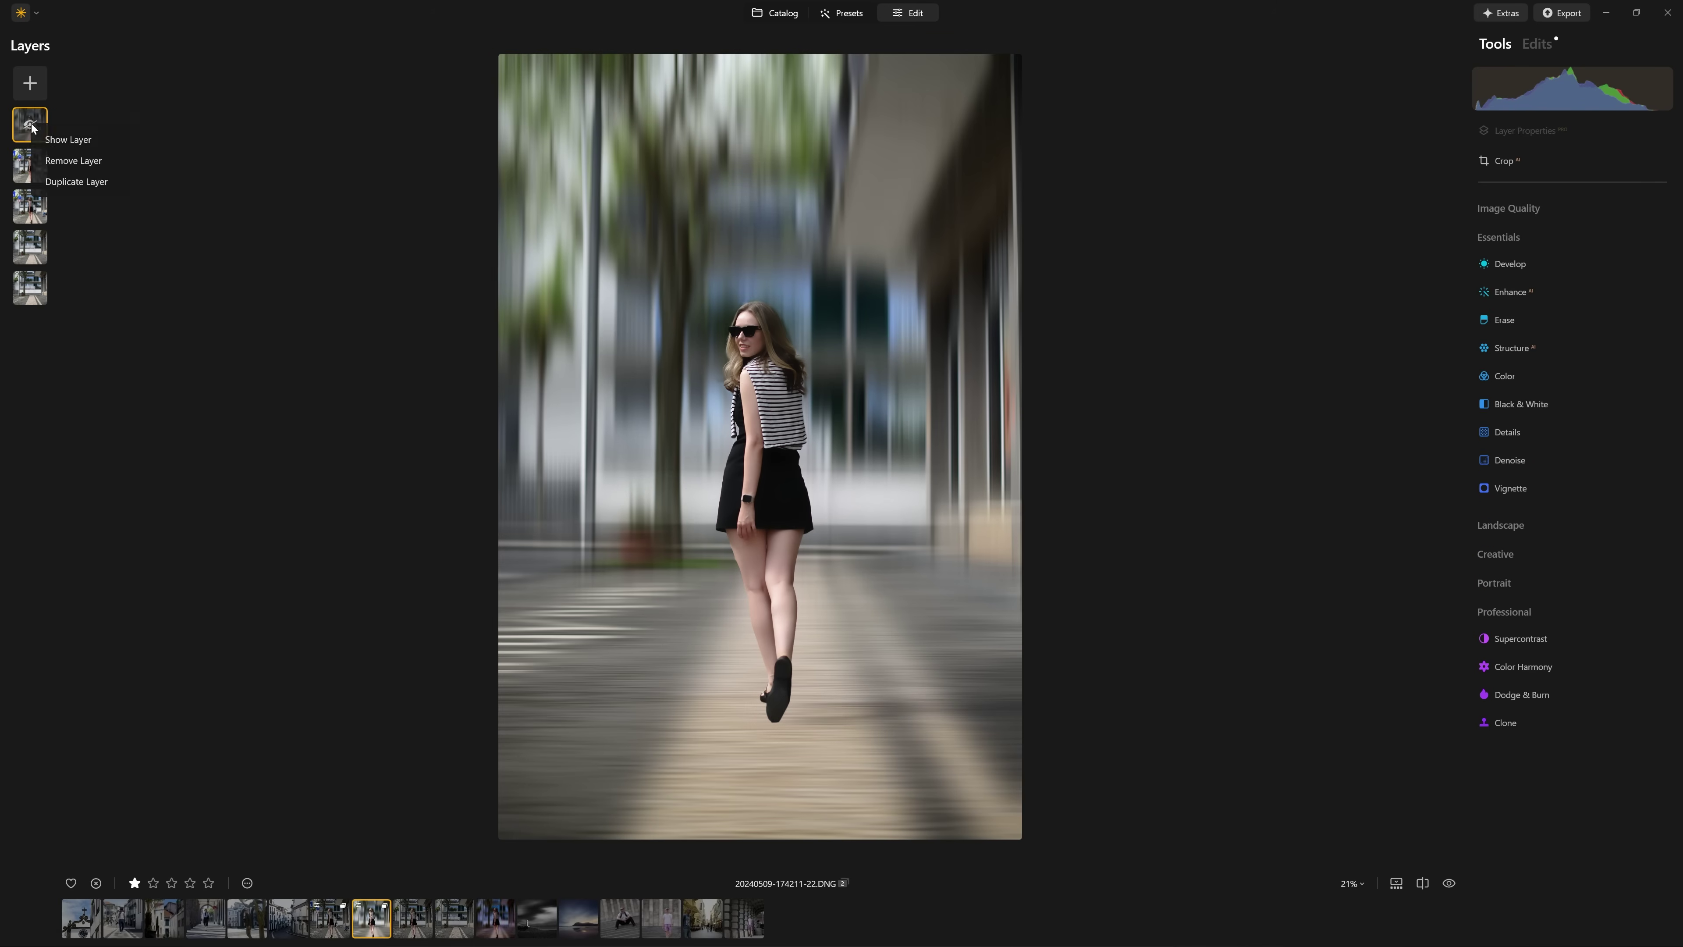
{"action": "left_click", "coordinate": [57, 139]}
{"action": "left_click", "coordinate": [1574, 469]}
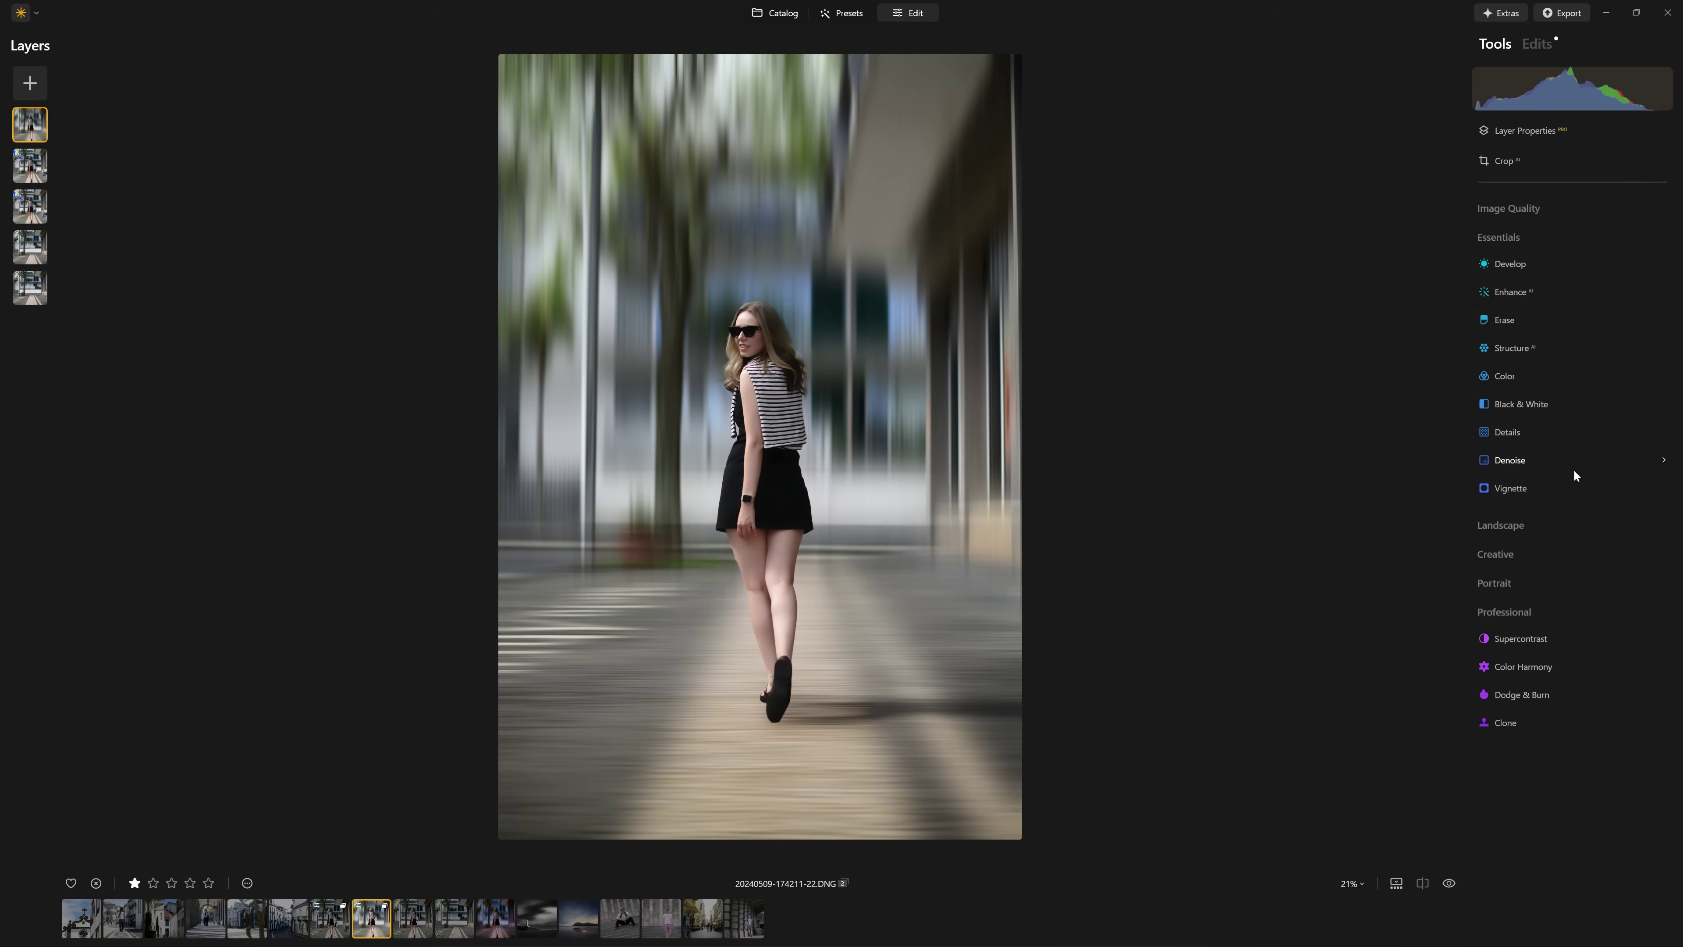
Raise Enhance Accent to 37 on the top layer
{"action": "left_click_drag", "start_coordinate": [1495, 368], "coordinate": [1560, 368]}
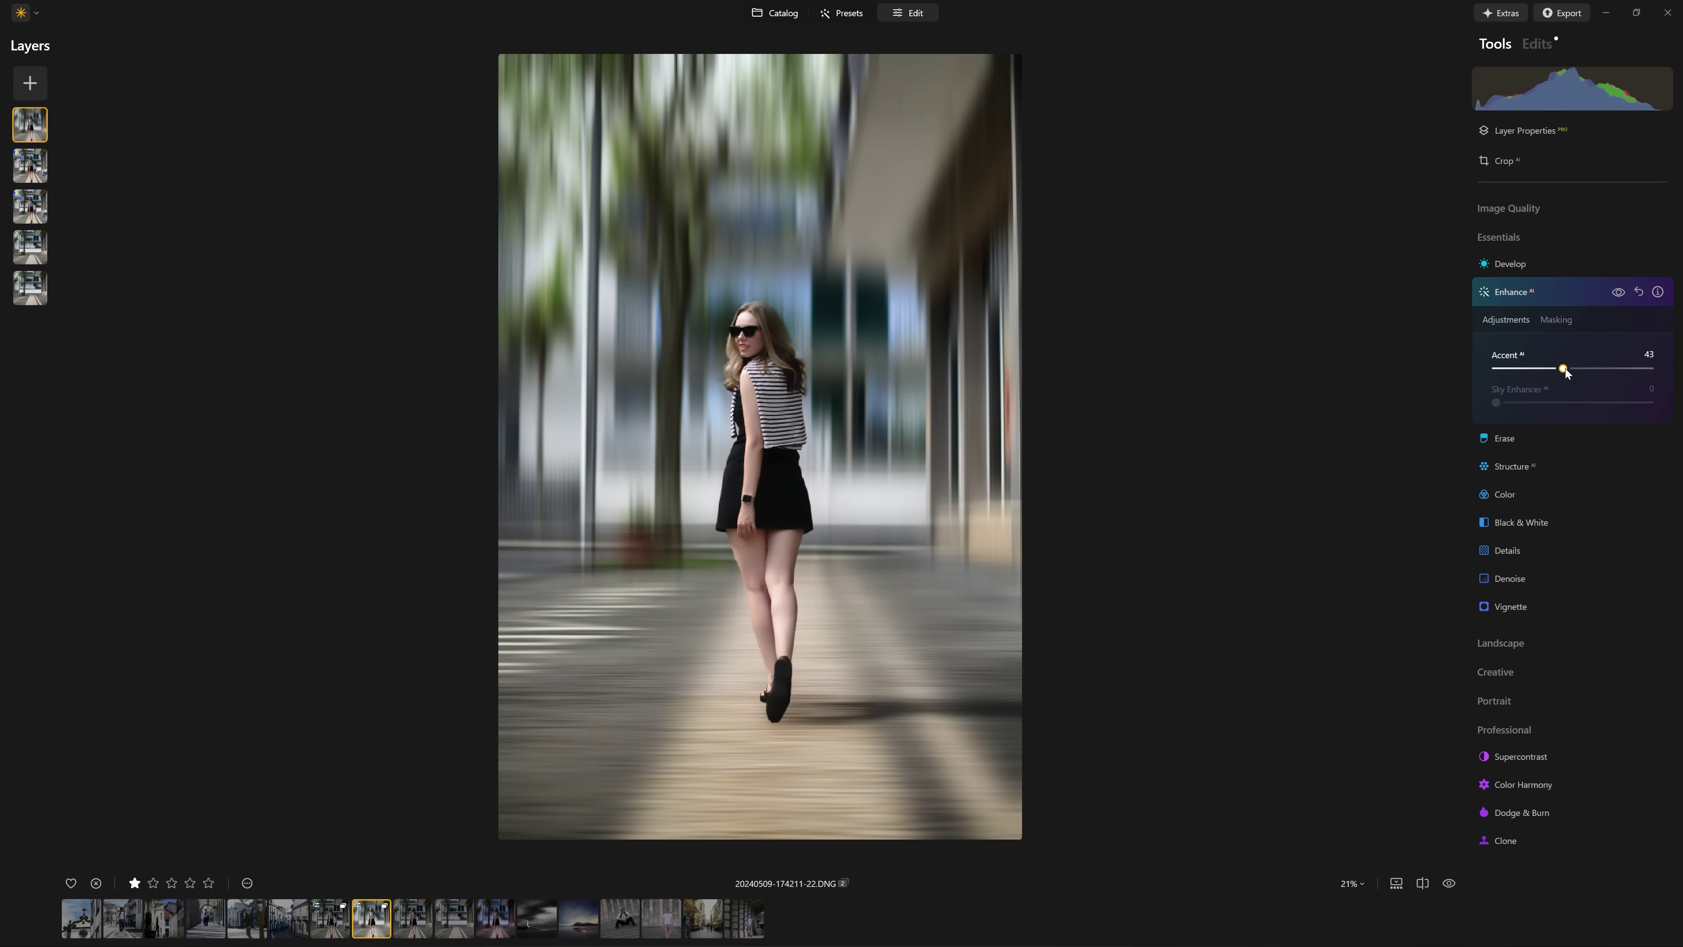
{"action": "left_click", "coordinate": [1618, 292]}
{"action": "left_click", "coordinate": [1618, 291]}
{"action": "left_click", "coordinate": [1596, 295]}
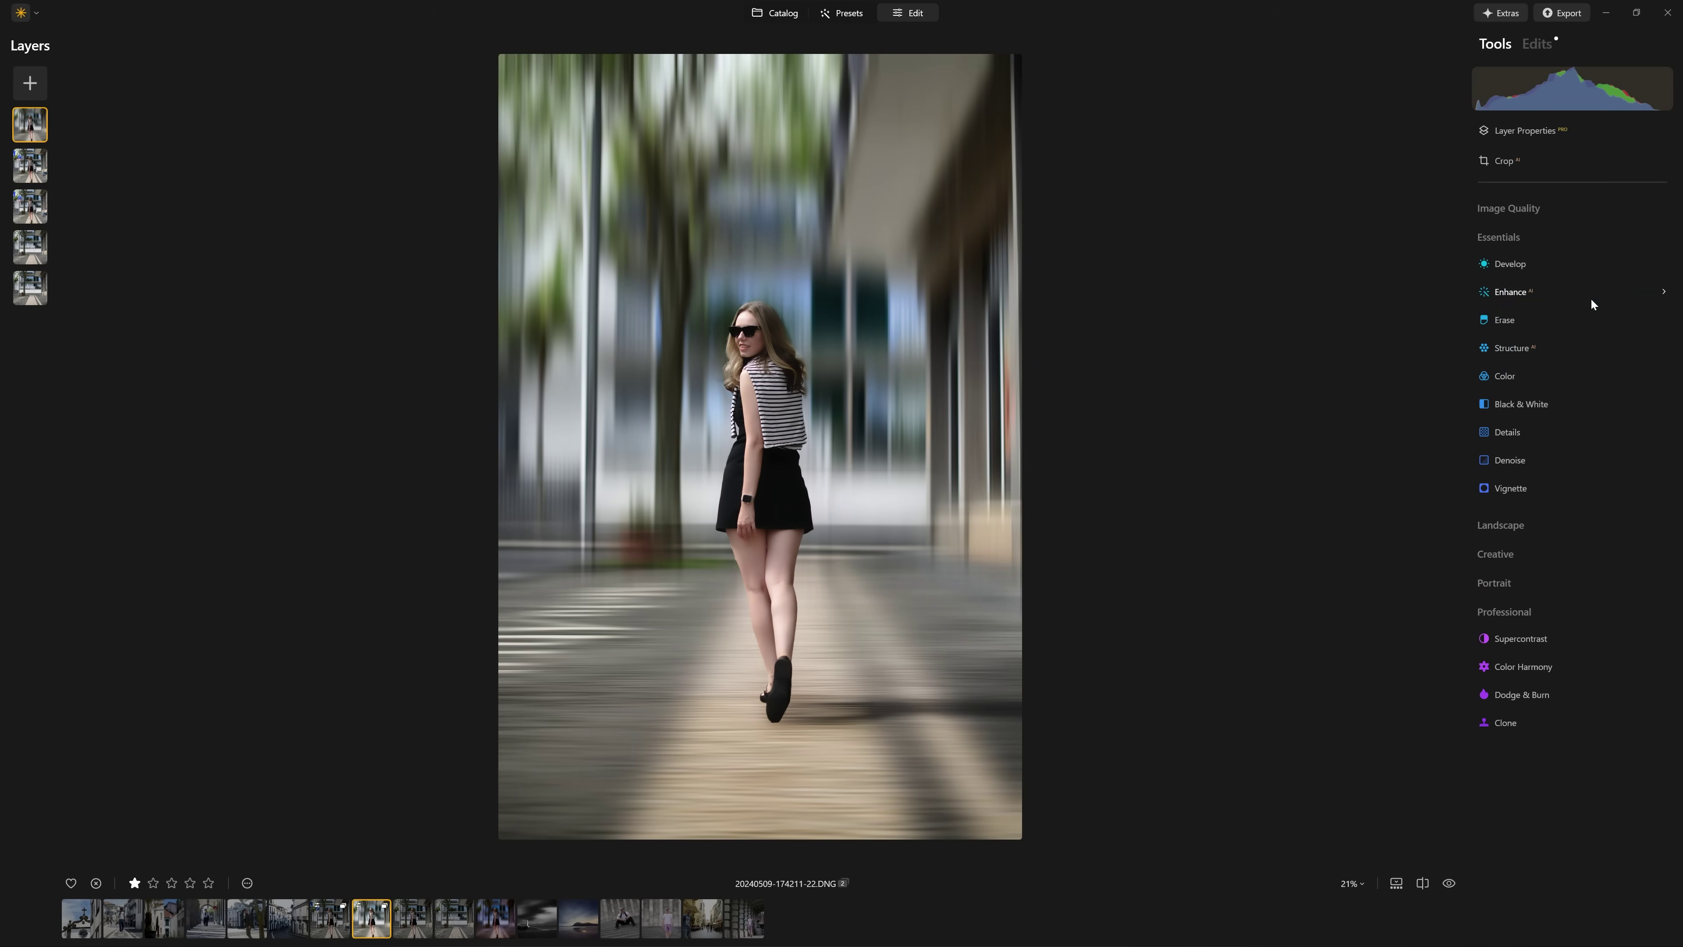
Add a darkening vignette with Amount -47 and Size 32
{"action": "left_click", "coordinate": [1538, 482]}
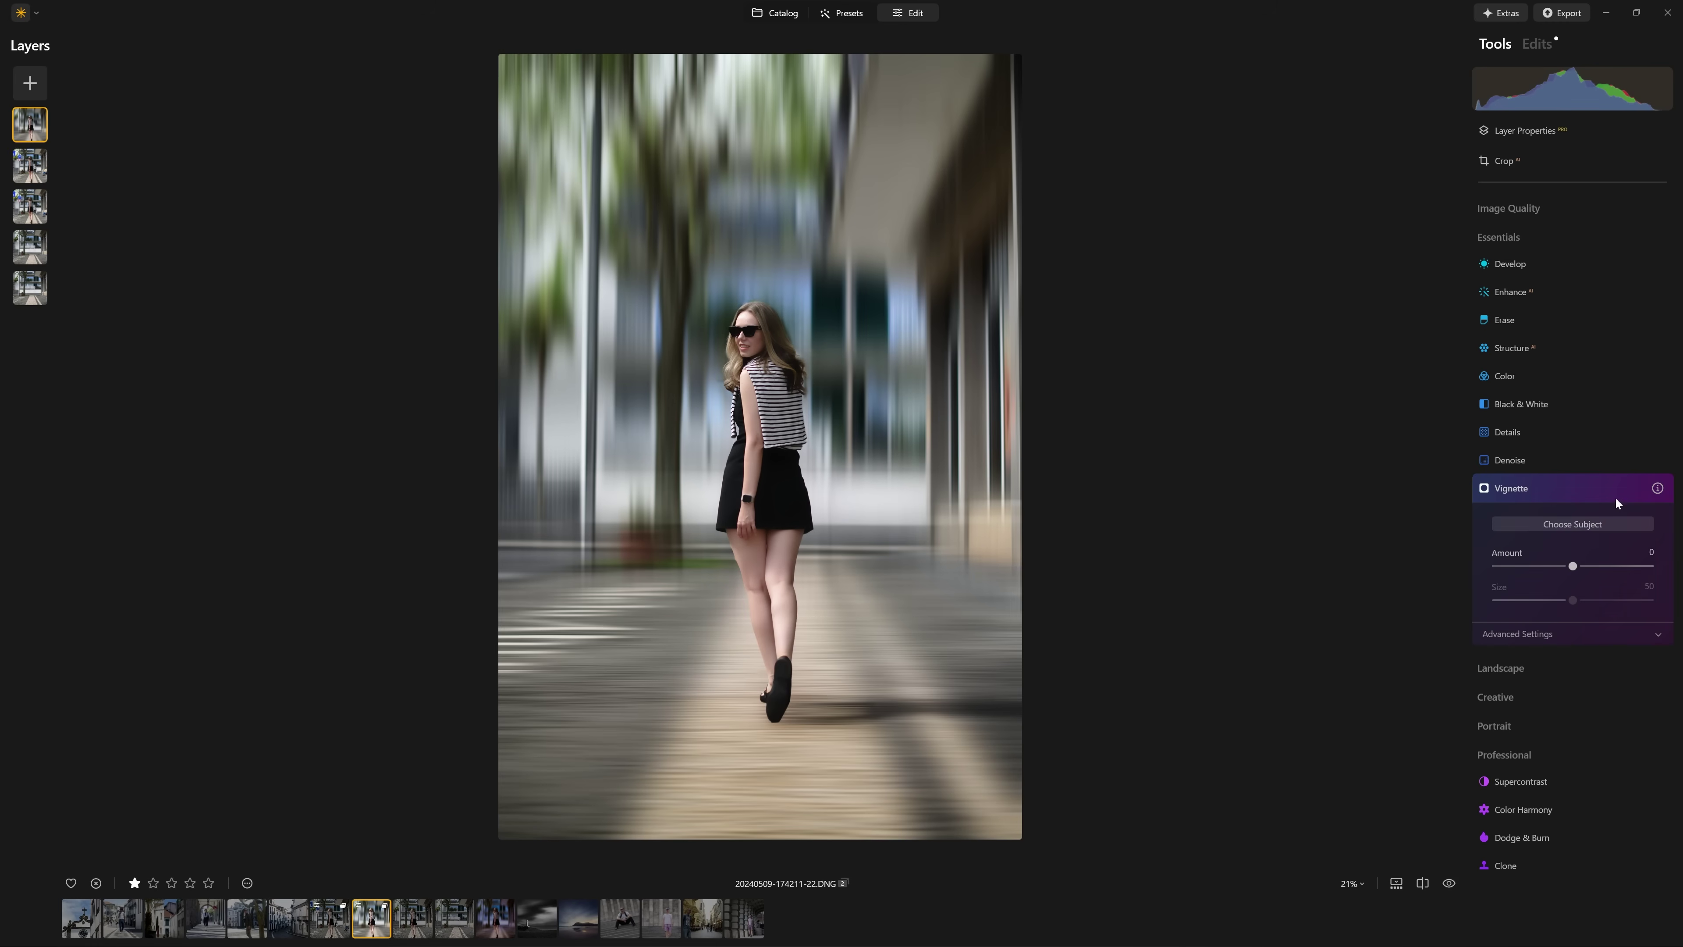
{"action": "left_click_drag", "start_coordinate": [1573, 568], "coordinate": [1545, 602]}
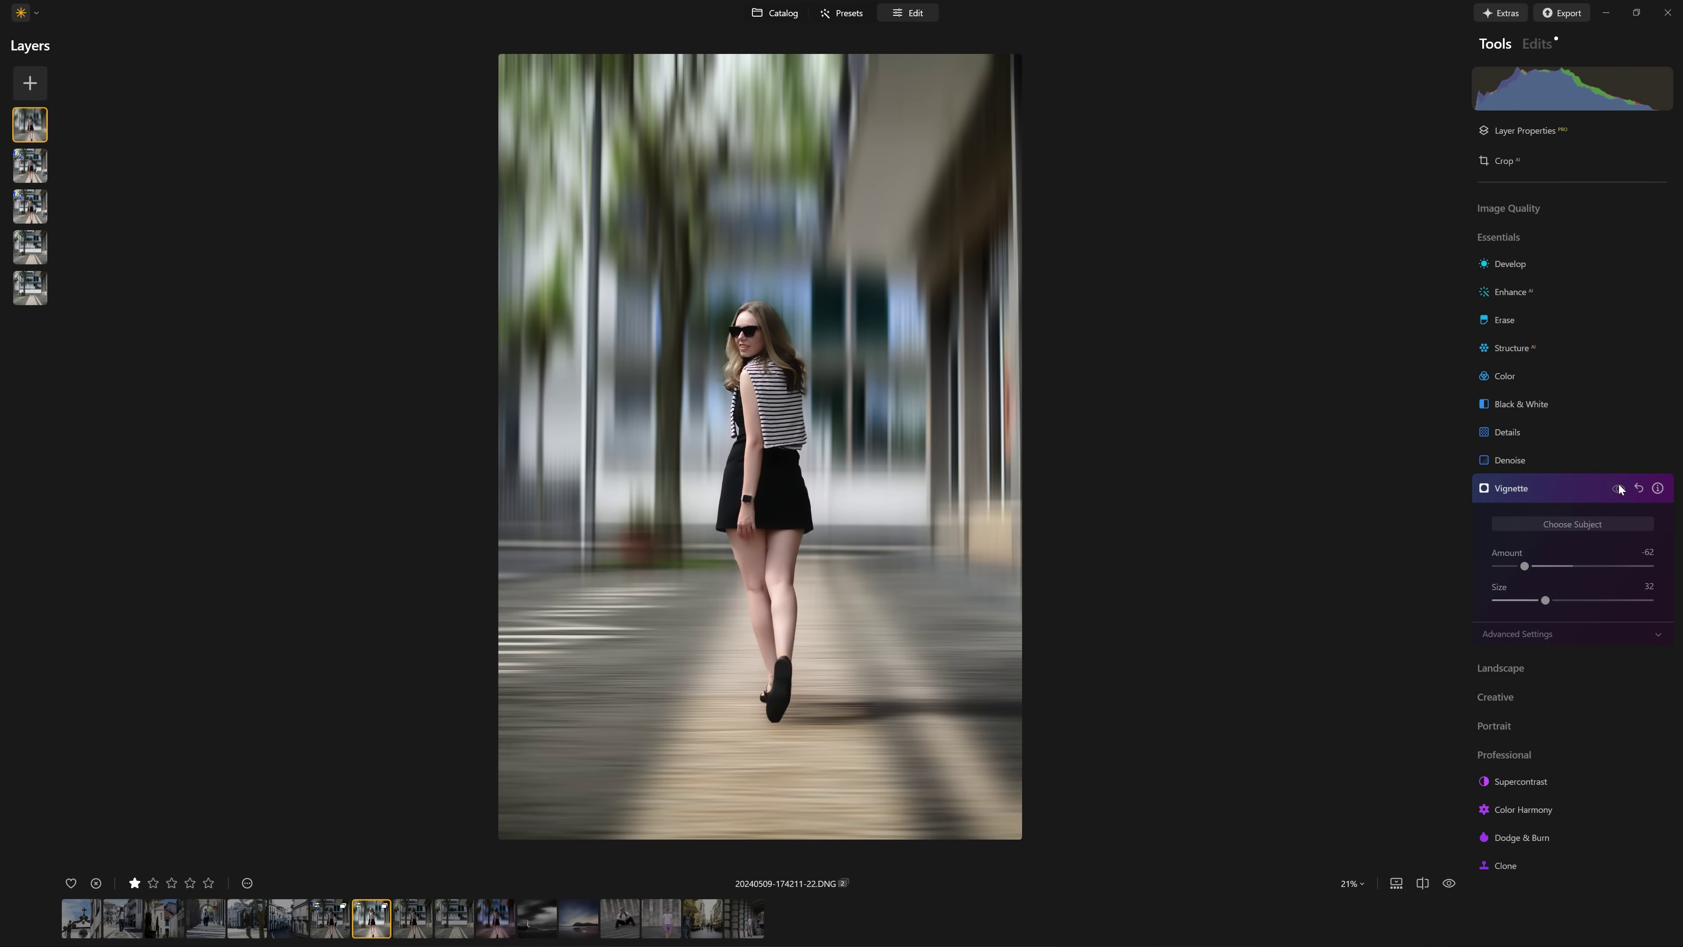
{"action": "left_click_drag", "start_coordinate": [1526, 567], "coordinate": [1536, 567]}
{"action": "left_click", "coordinate": [1618, 488]}
{"action": "left_click", "coordinate": [1618, 488]}
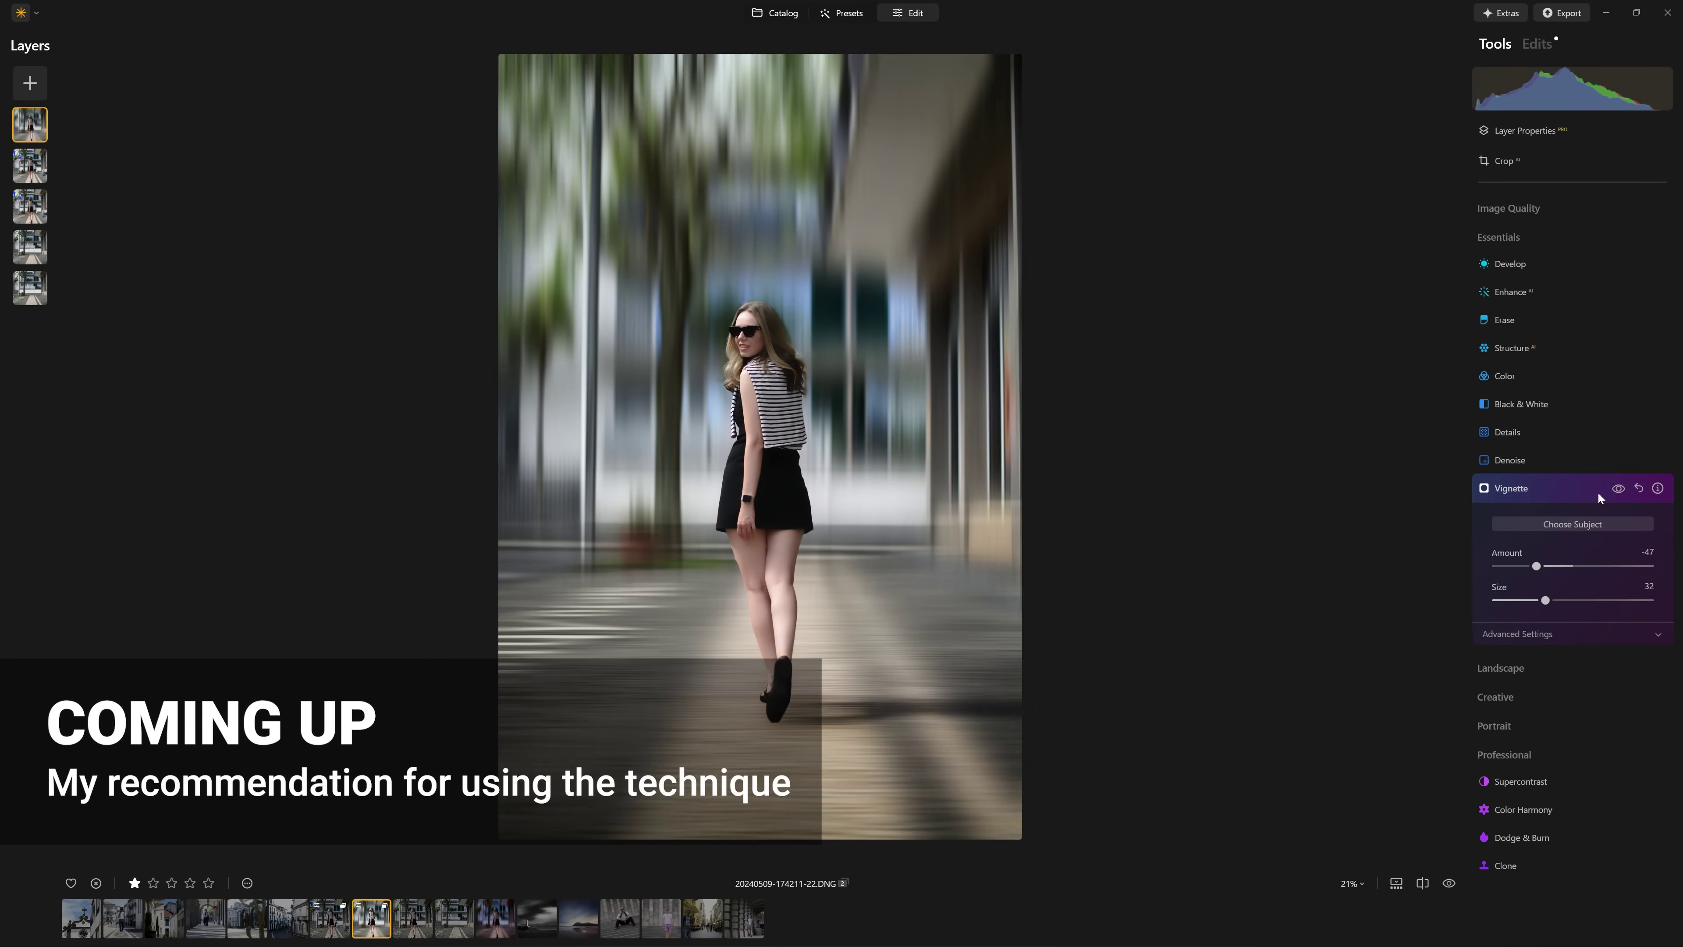
{"action": "left_click", "coordinate": [1591, 491]}
Apply the Creative Mystical glow at Amount 67
{"action": "left_click", "coordinate": [1566, 547]}
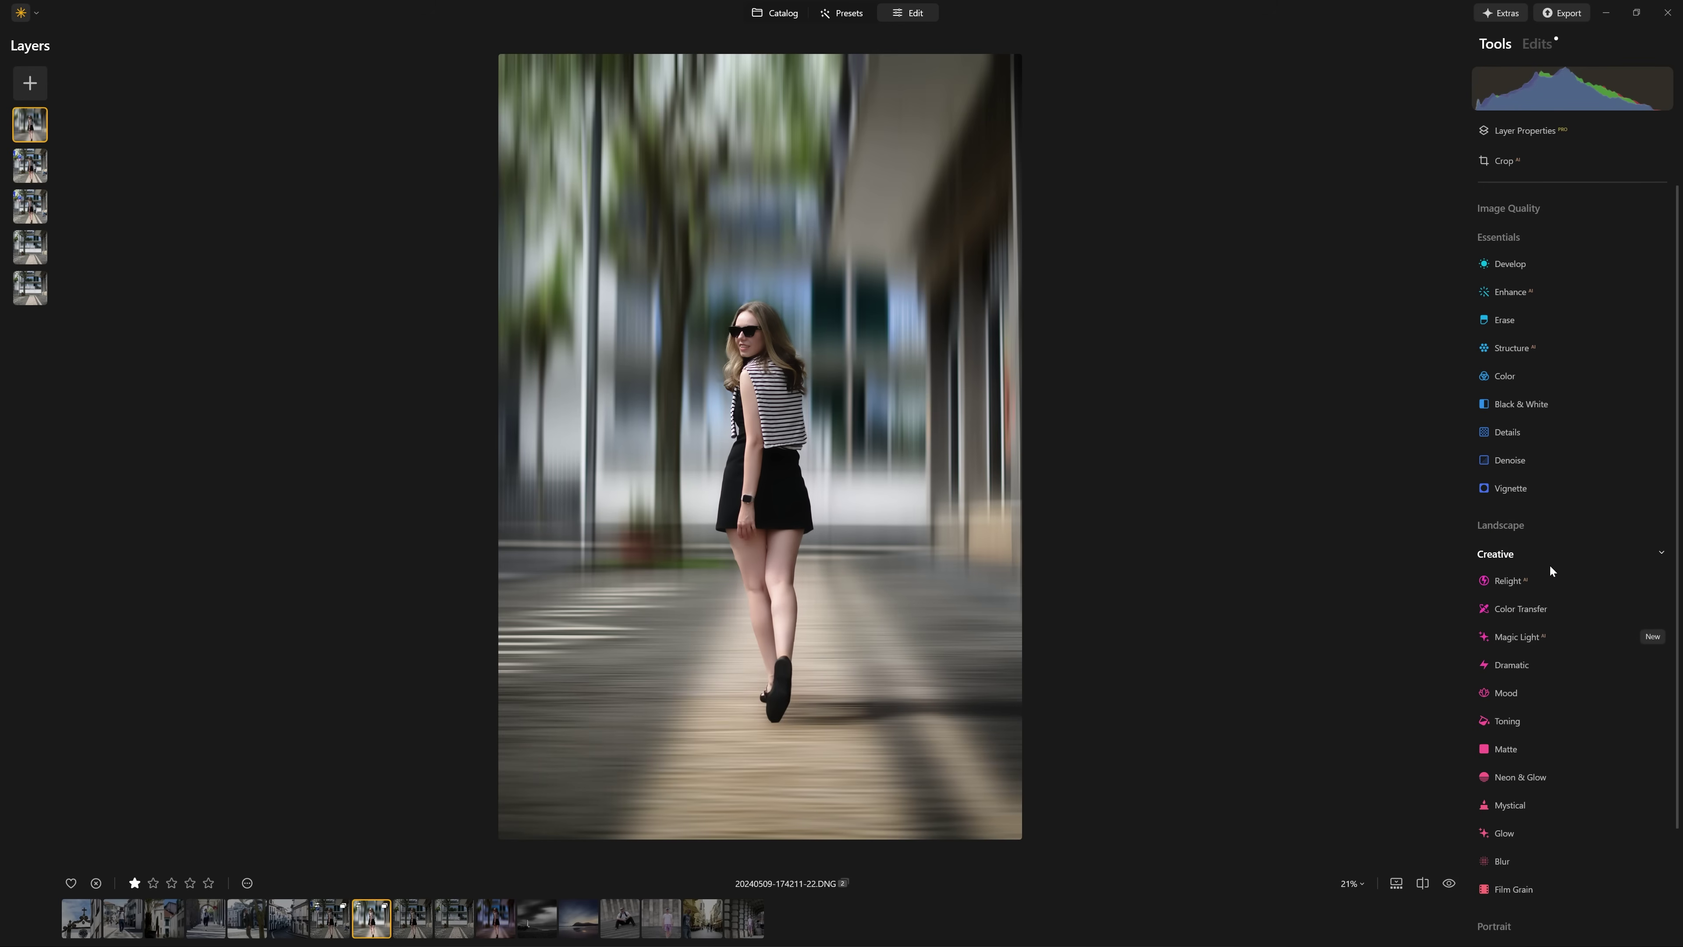
{"action": "scroll", "coordinate": [1557, 577], "scroll_direction": "down", "scroll_amount": 2}
{"action": "left_click", "coordinate": [1510, 665]}
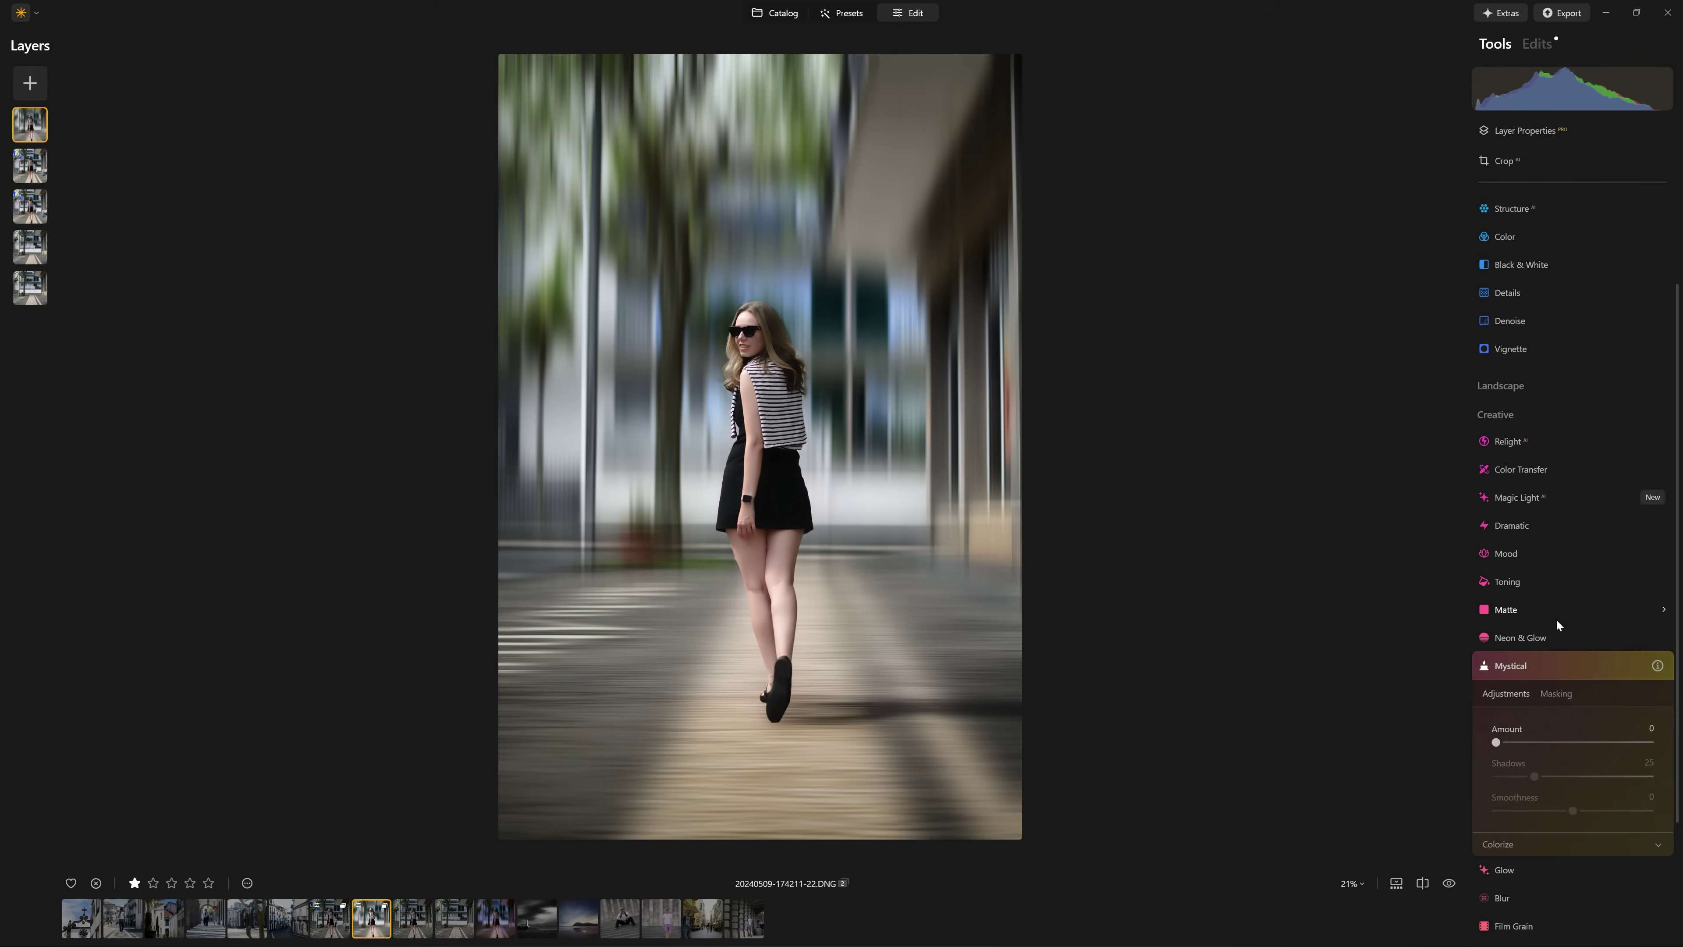
{"action": "left_click_drag", "start_coordinate": [1495, 565], "coordinate": [1602, 549]}
{"action": "left_click", "coordinate": [1617, 490]}
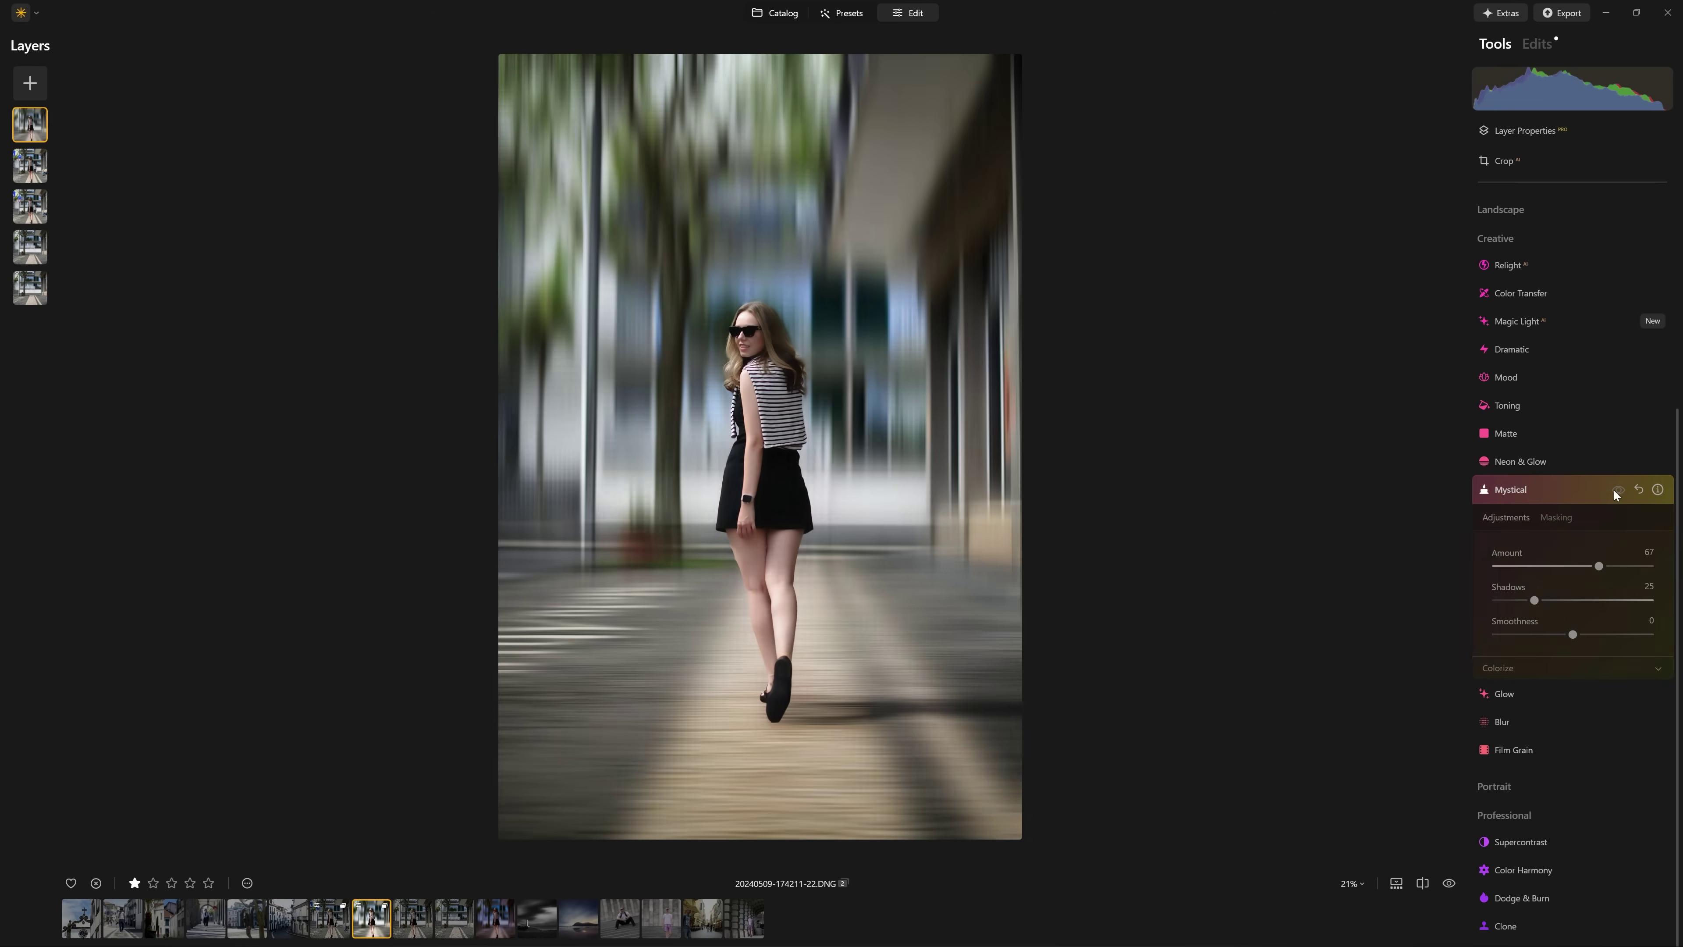
{"action": "left_click", "coordinate": [1617, 490]}
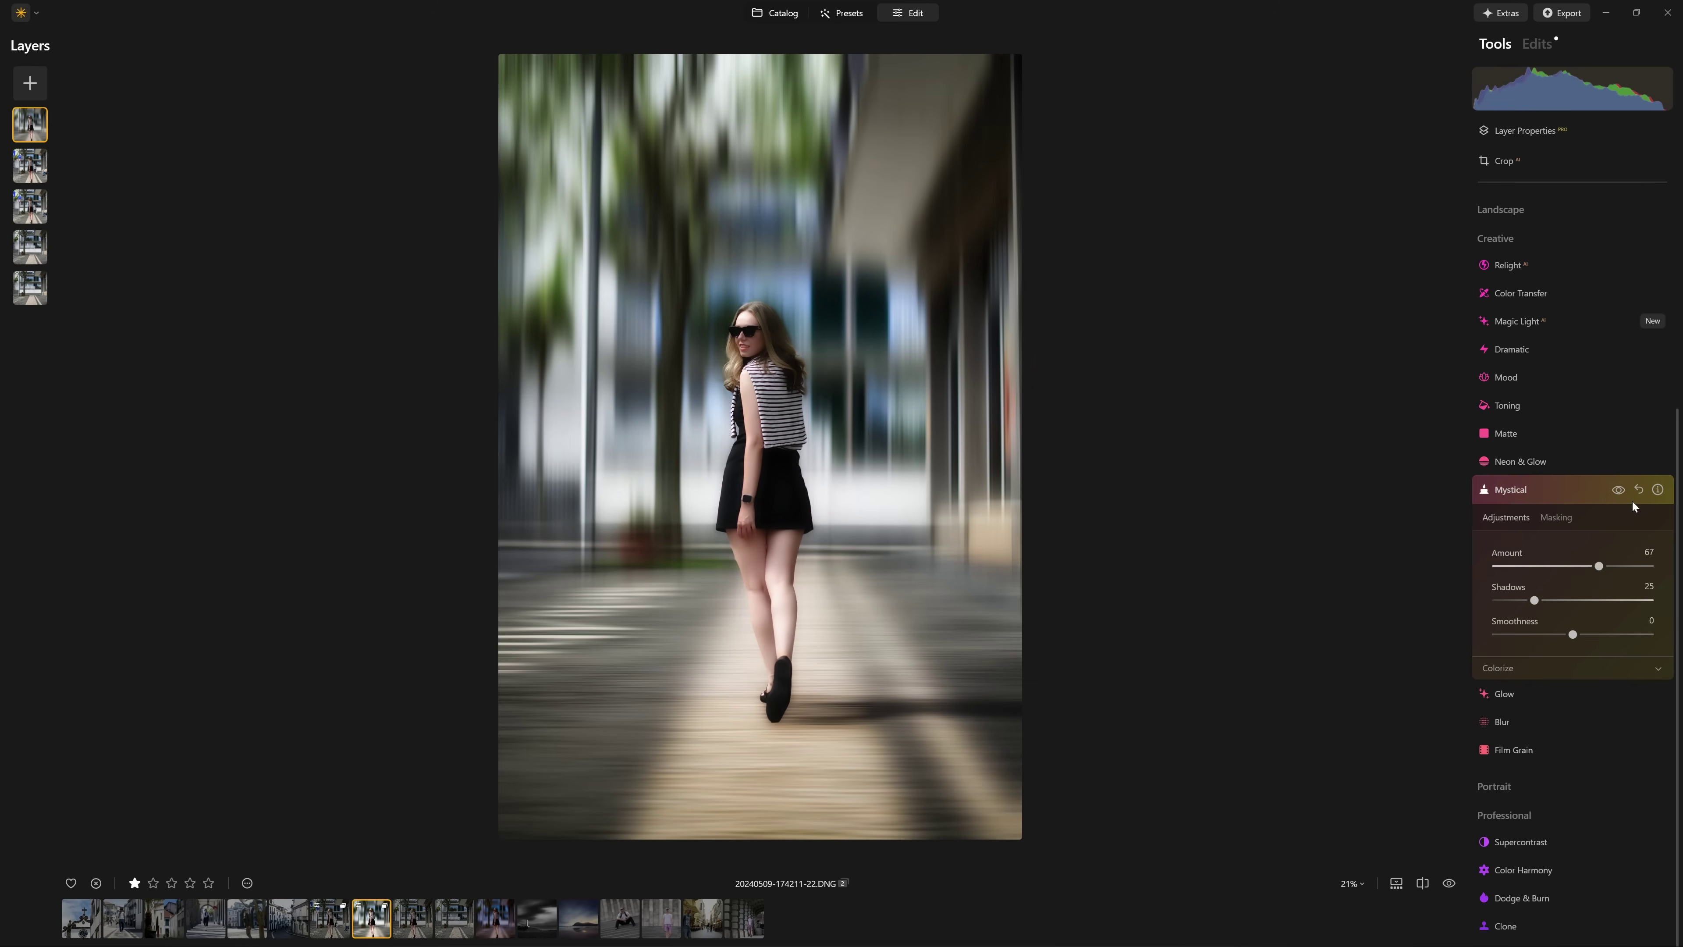
{"action": "left_click", "coordinate": [1564, 497]}
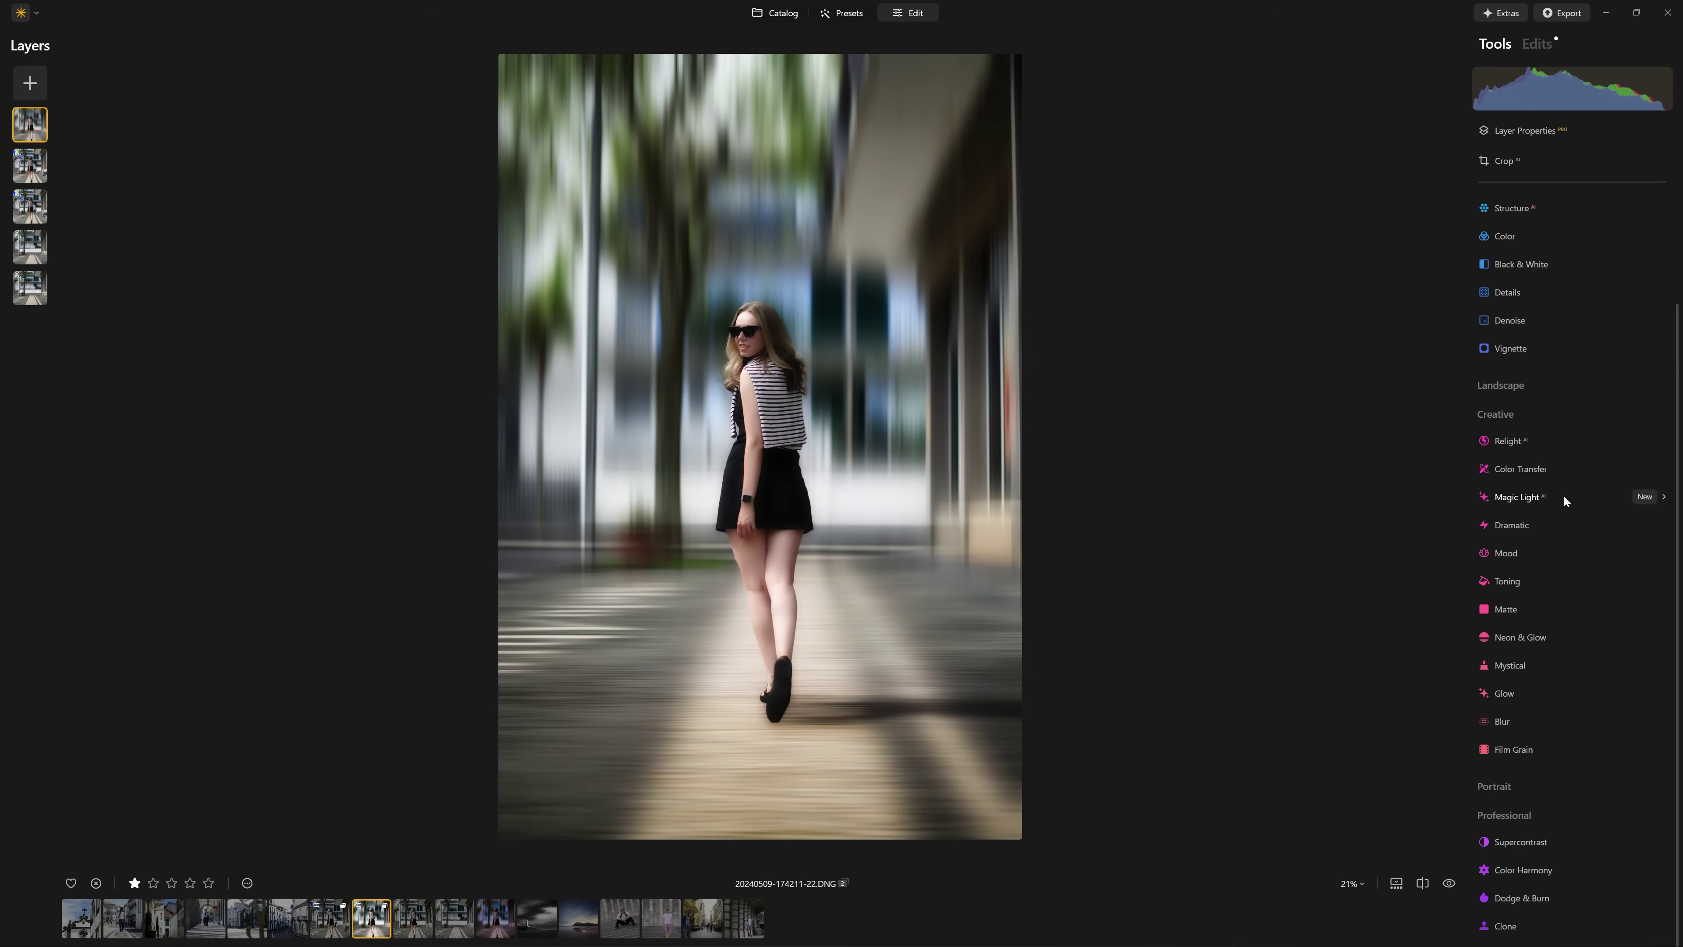
Raise Develop Vibrance to 93, trying Saturation but resetting it to 0
{"action": "scroll", "coordinate": [1562, 494], "scroll_direction": "up", "scroll_amount": 5}
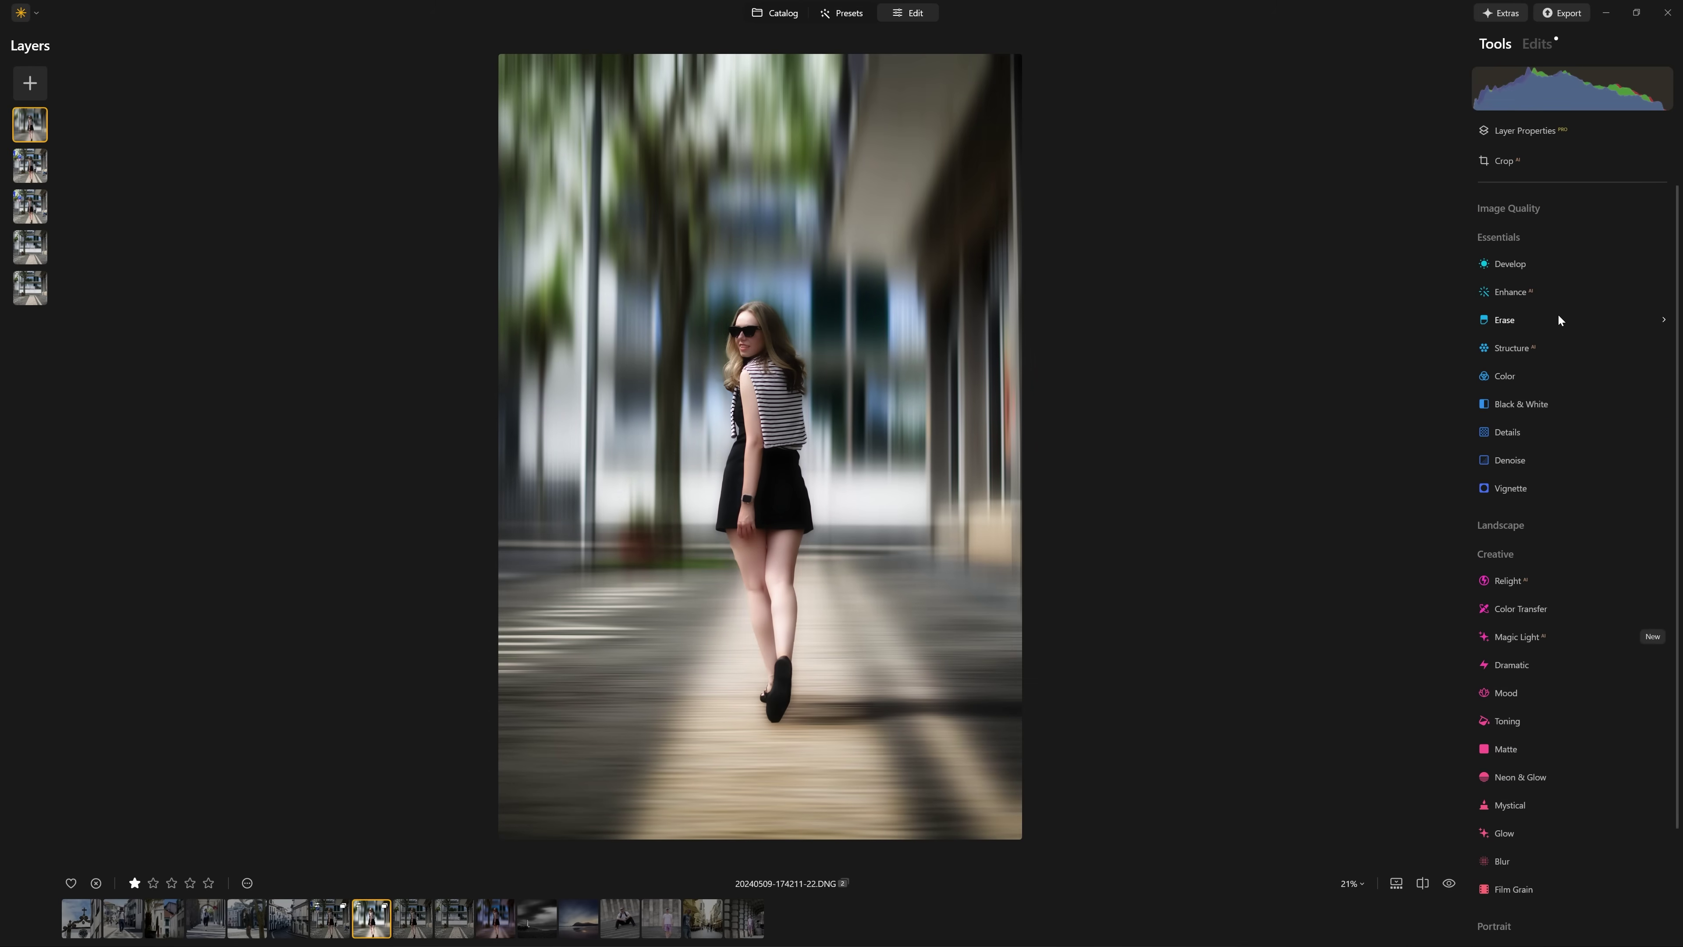
{"action": "left_click", "coordinate": [1517, 264]}
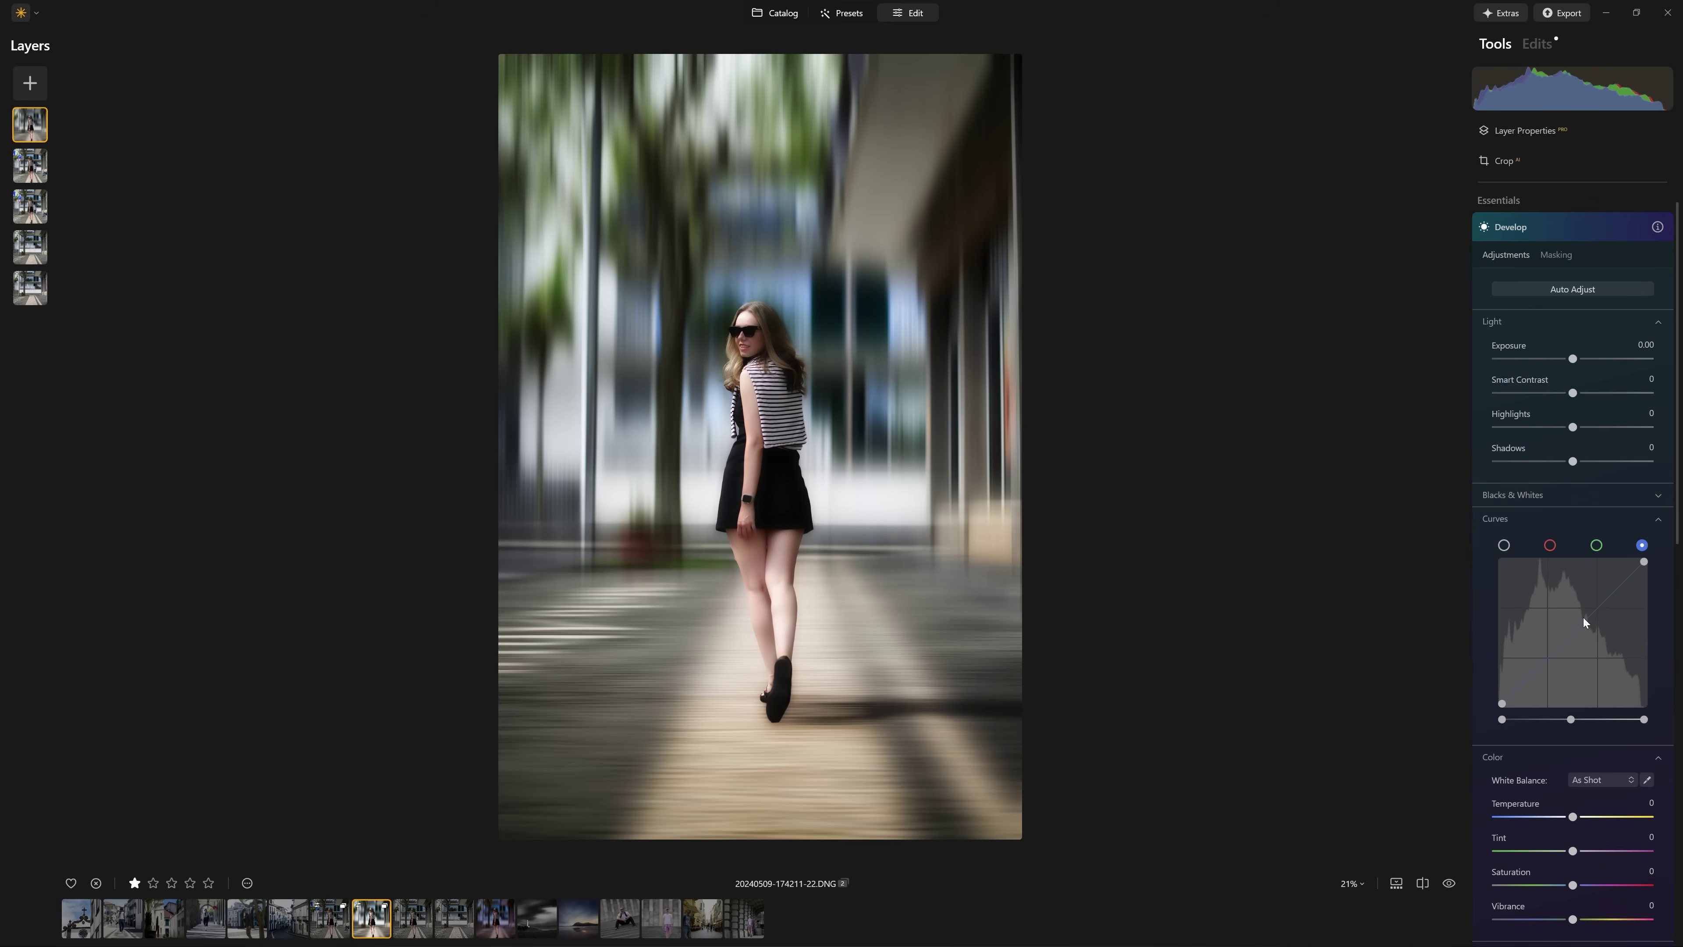
{"action": "scroll", "coordinate": [1584, 621], "scroll_direction": "down", "scroll_amount": 2}
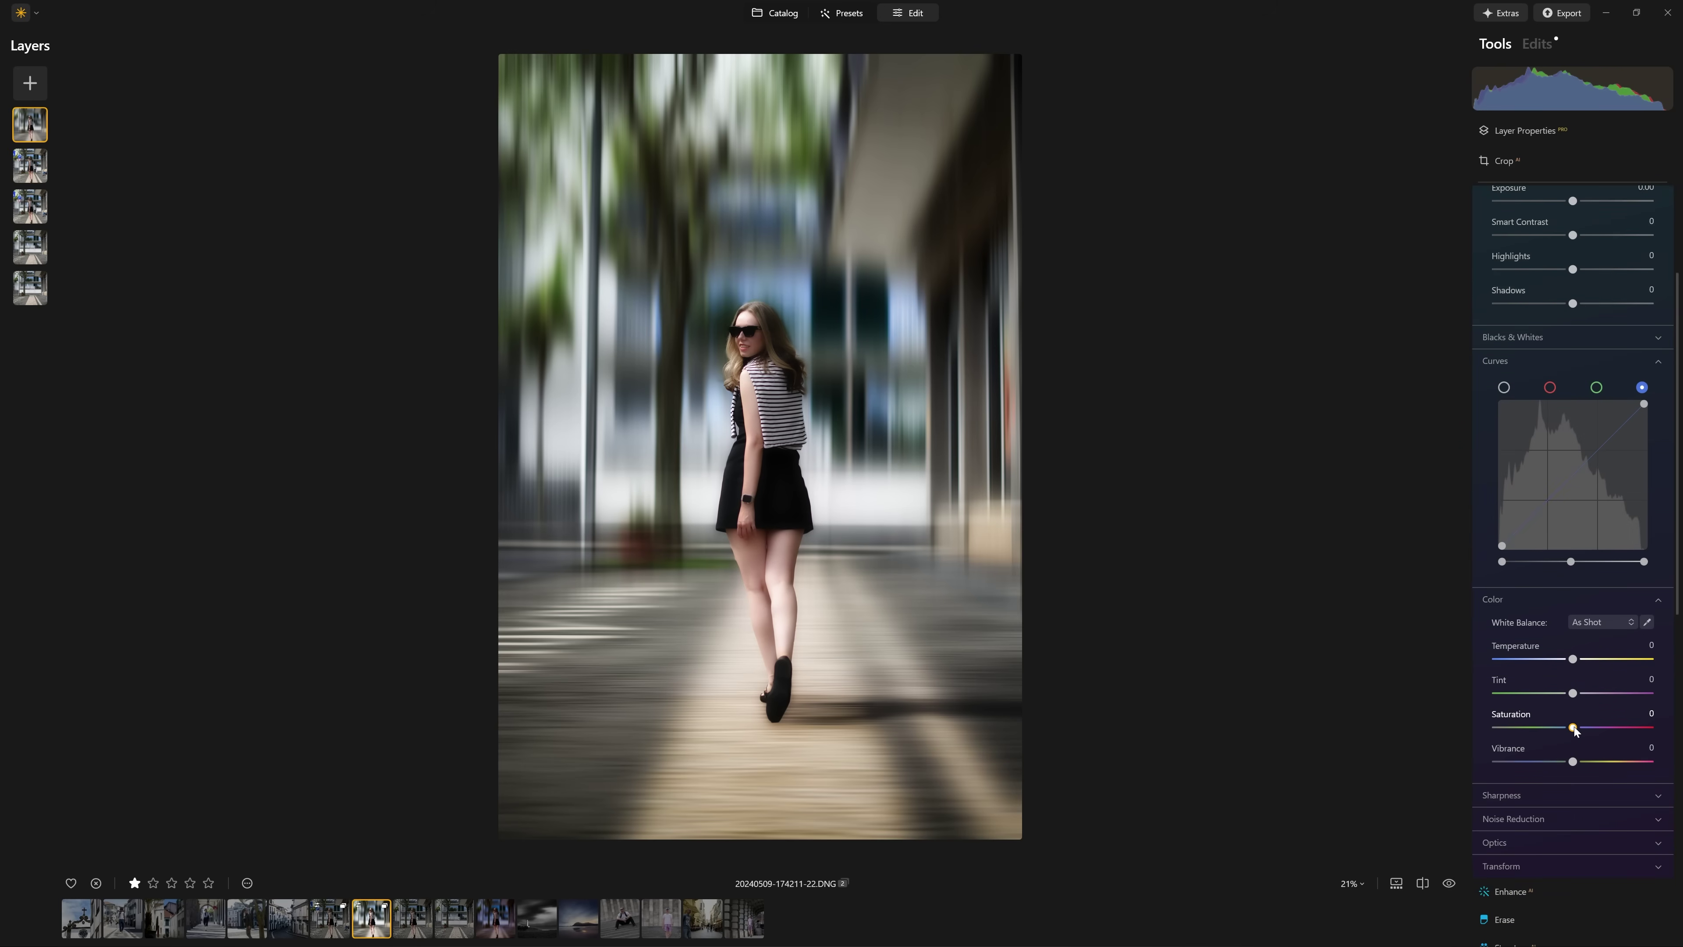
{"action": "left_click_drag", "start_coordinate": [1574, 730], "coordinate": [1605, 729]}
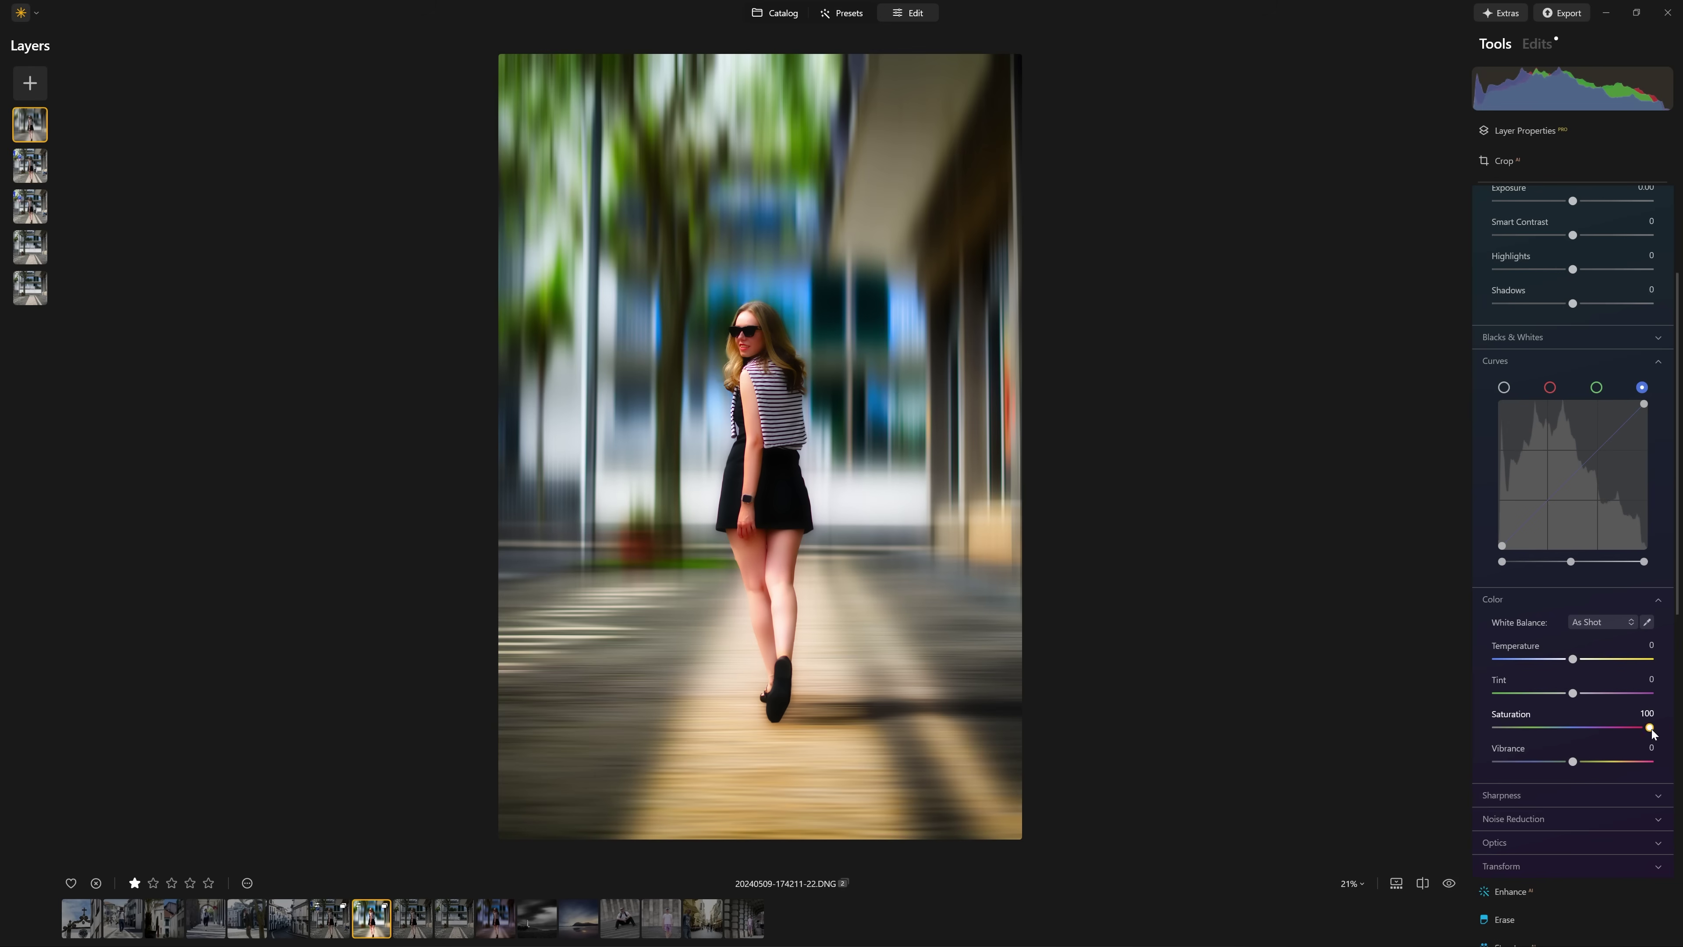
{"action": "double_click", "coordinate": [1648, 728]}
{"action": "left_click_drag", "start_coordinate": [1573, 762], "coordinate": [1645, 762]}
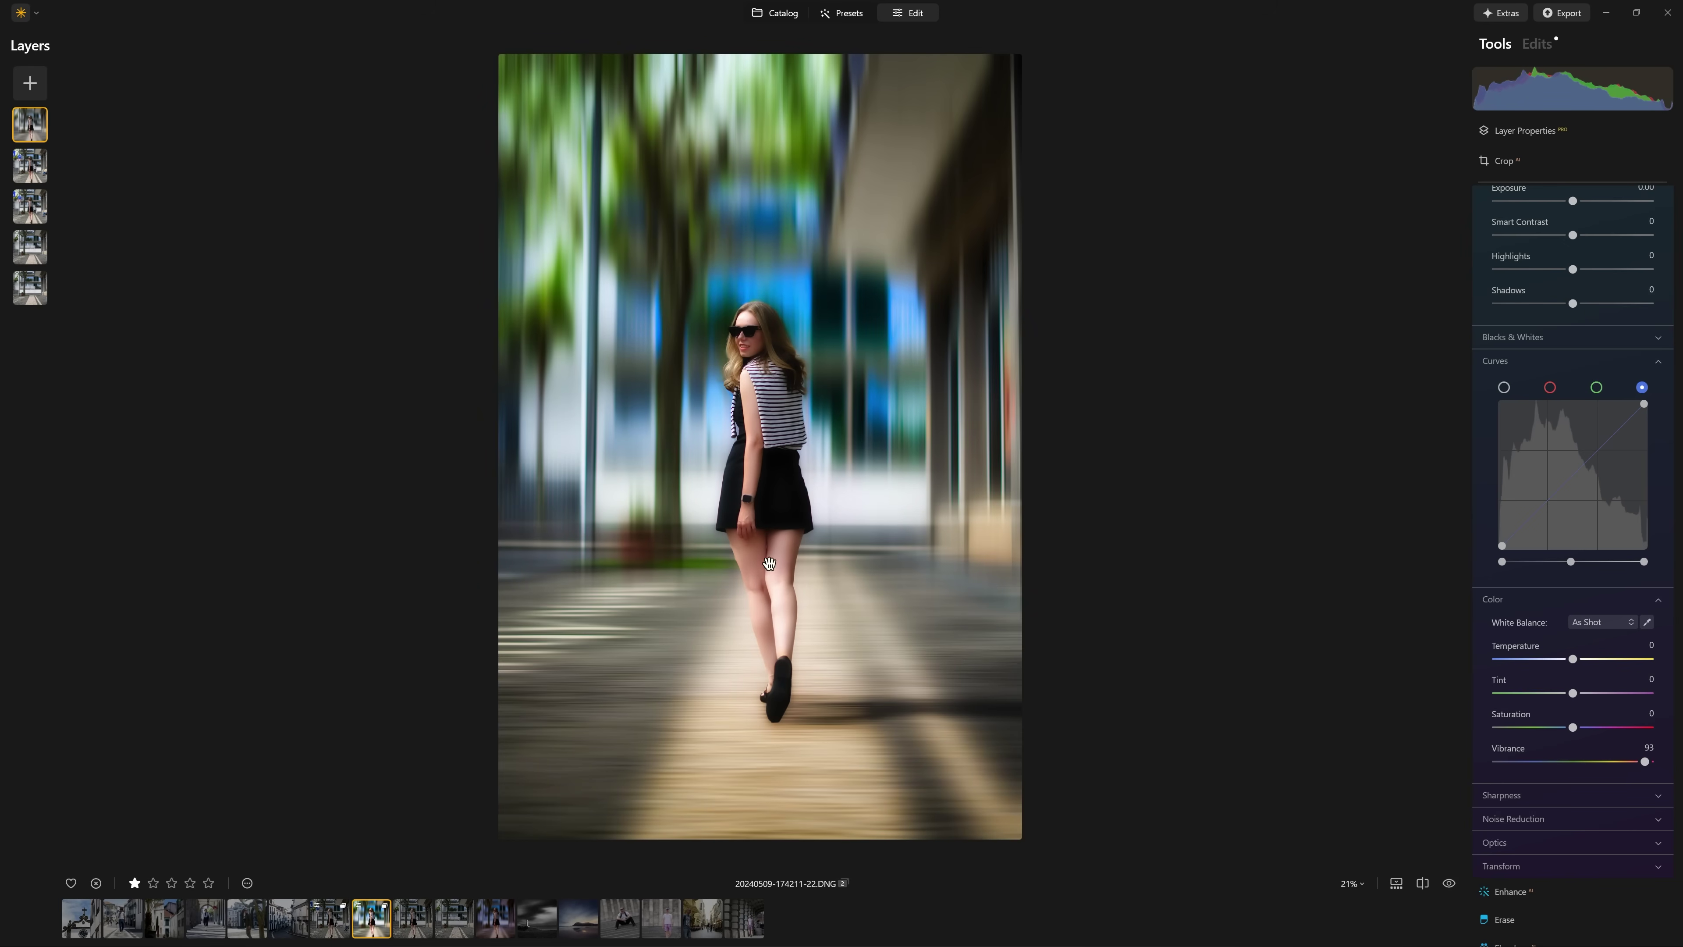
{"action": "scroll", "coordinate": [1562, 493], "scroll_direction": "up", "scroll_amount": 3}
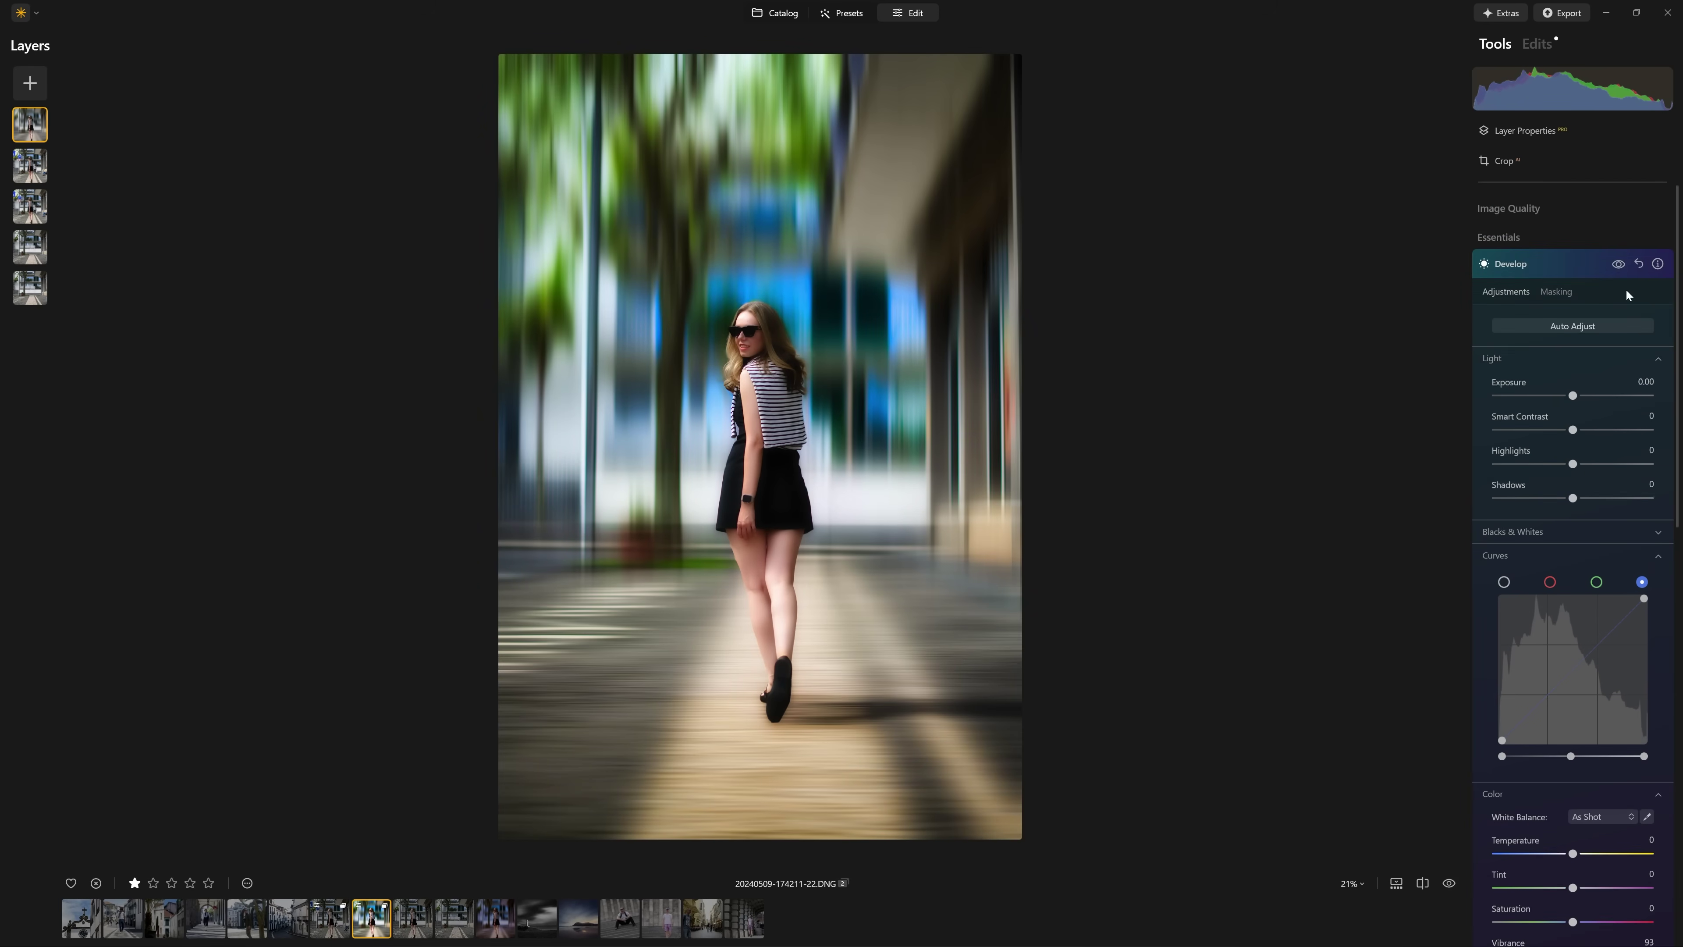
{"action": "left_click", "coordinate": [1617, 265]}
{"action": "left_click", "coordinate": [1617, 265]}
{"action": "left_click", "coordinate": [1511, 263]}
{"action": "left_click", "coordinate": [1422, 883]}
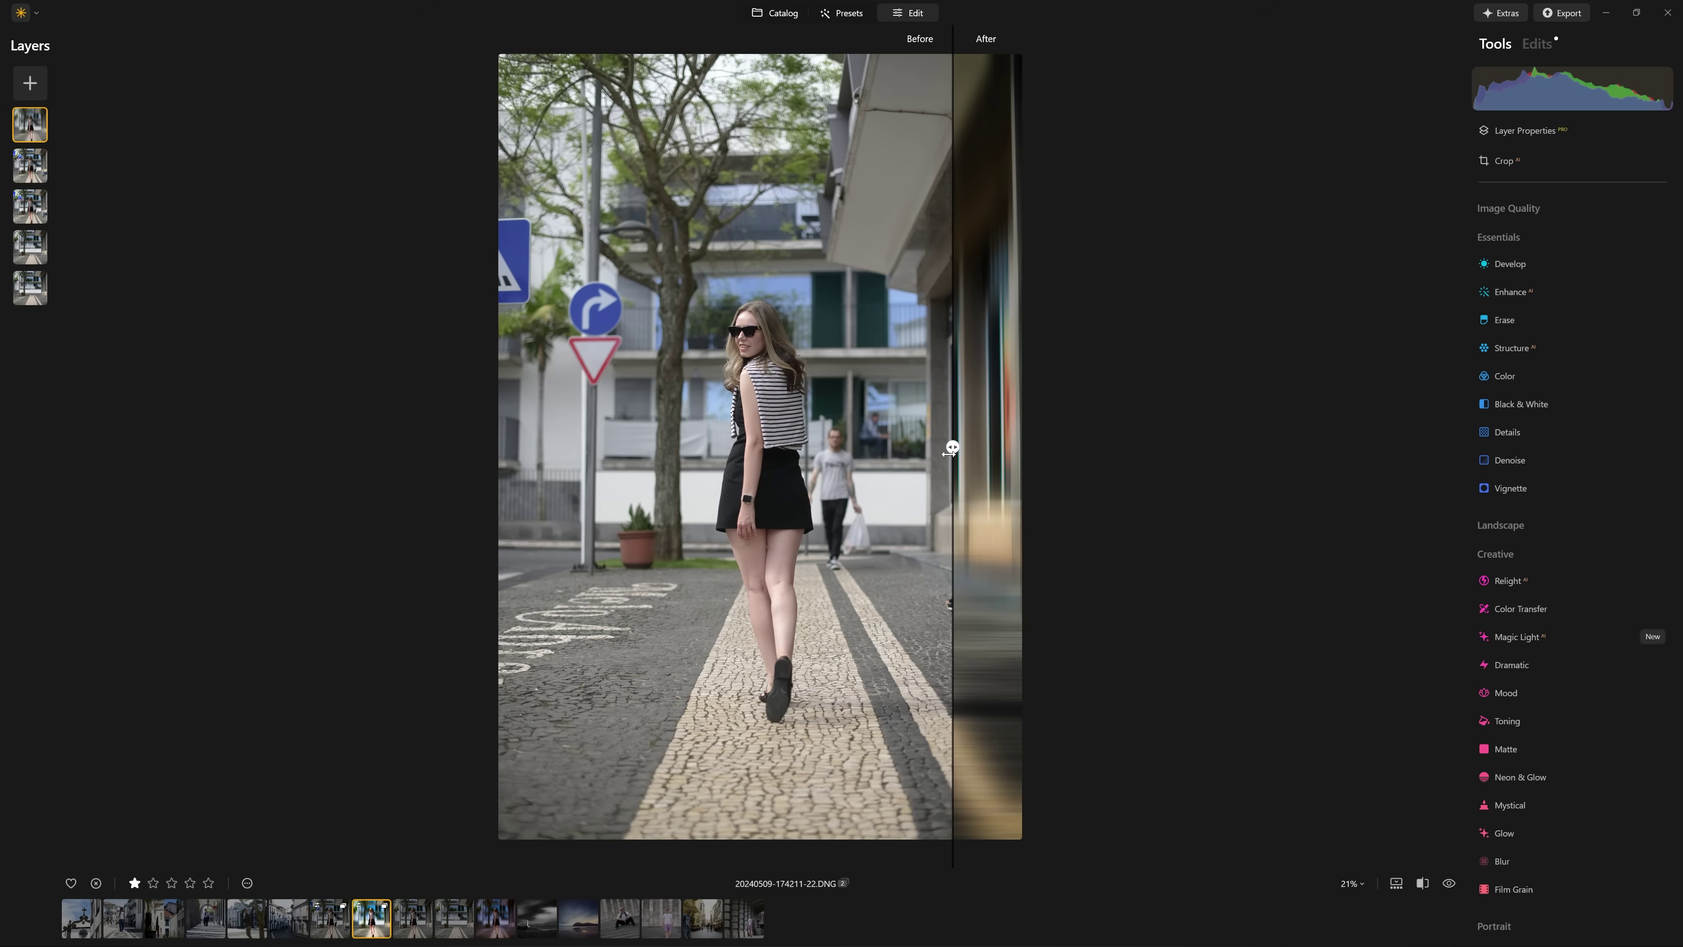
Widen the edited side of the before/after split, then return to the finished edit alone
{"action": "left_click_drag", "start_coordinate": [951, 448], "coordinate": [966, 498]}
{"action": "left_click", "coordinate": [1448, 884]}
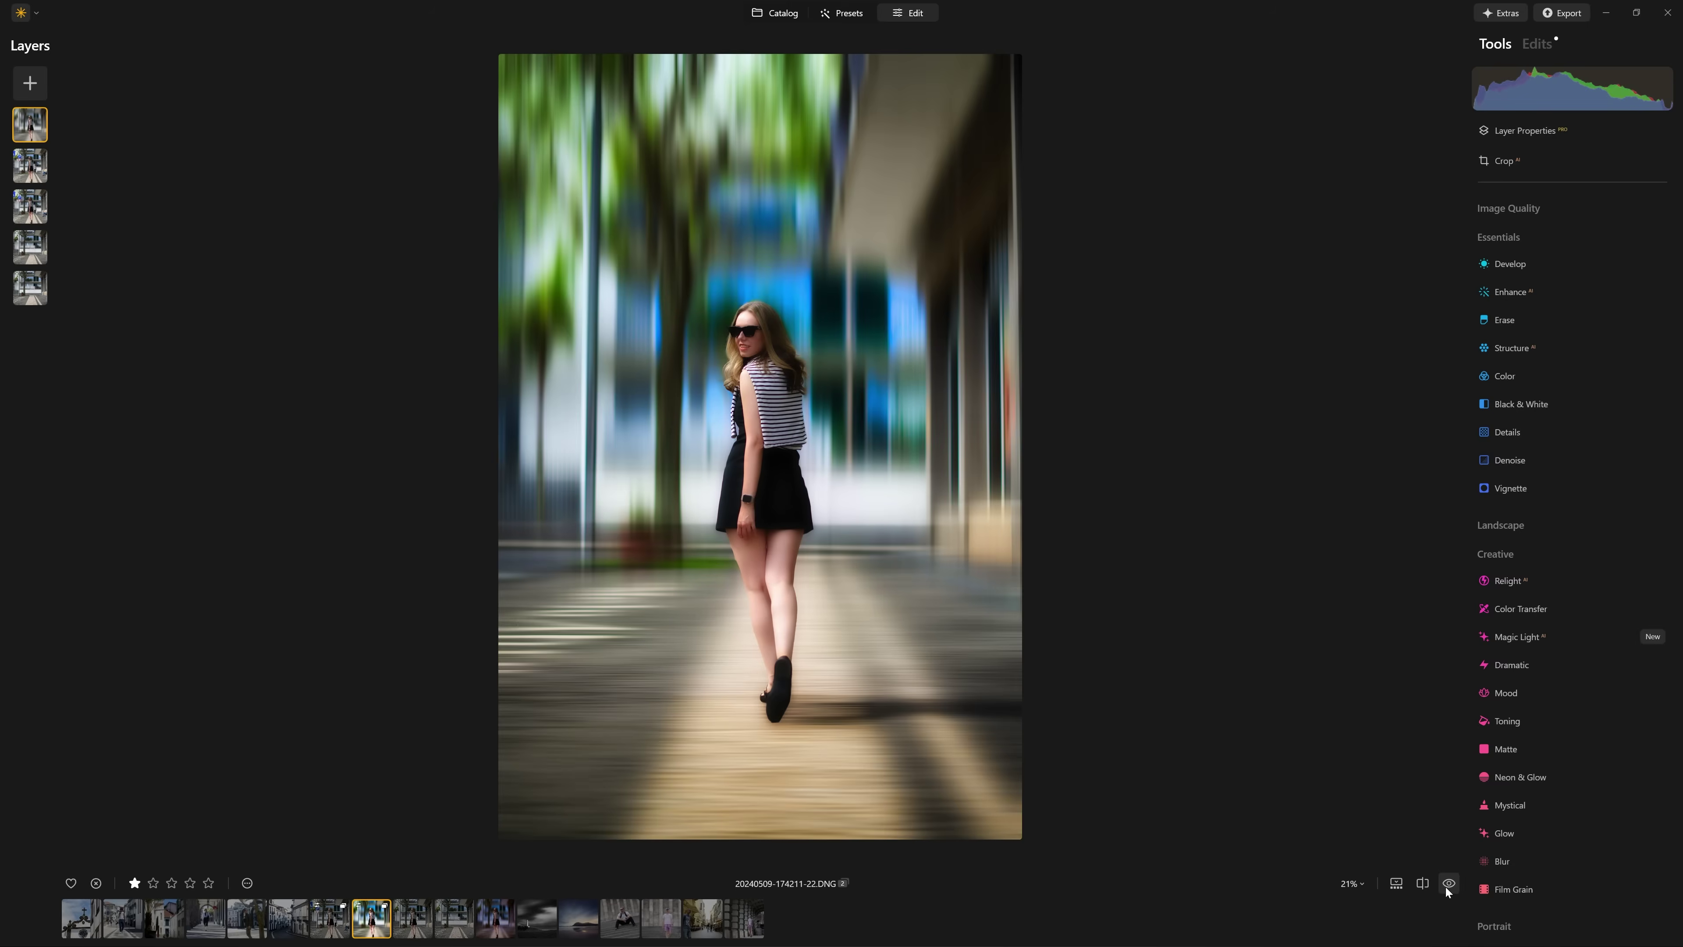
{"action": "left_click", "coordinate": [1447, 889]}
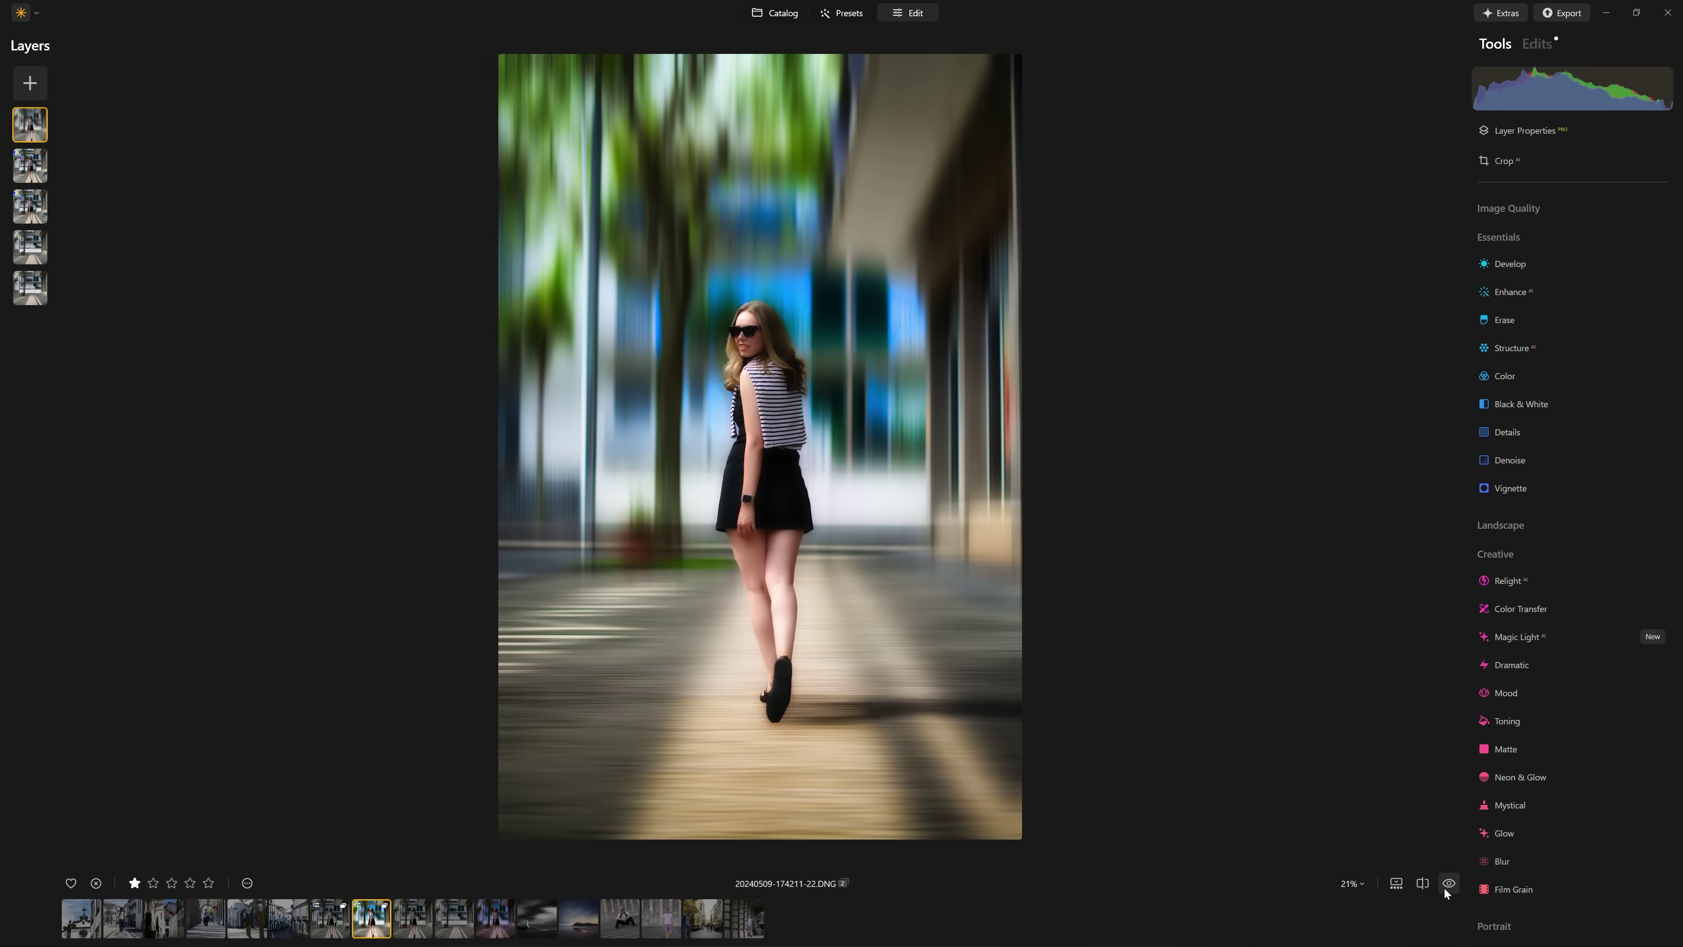